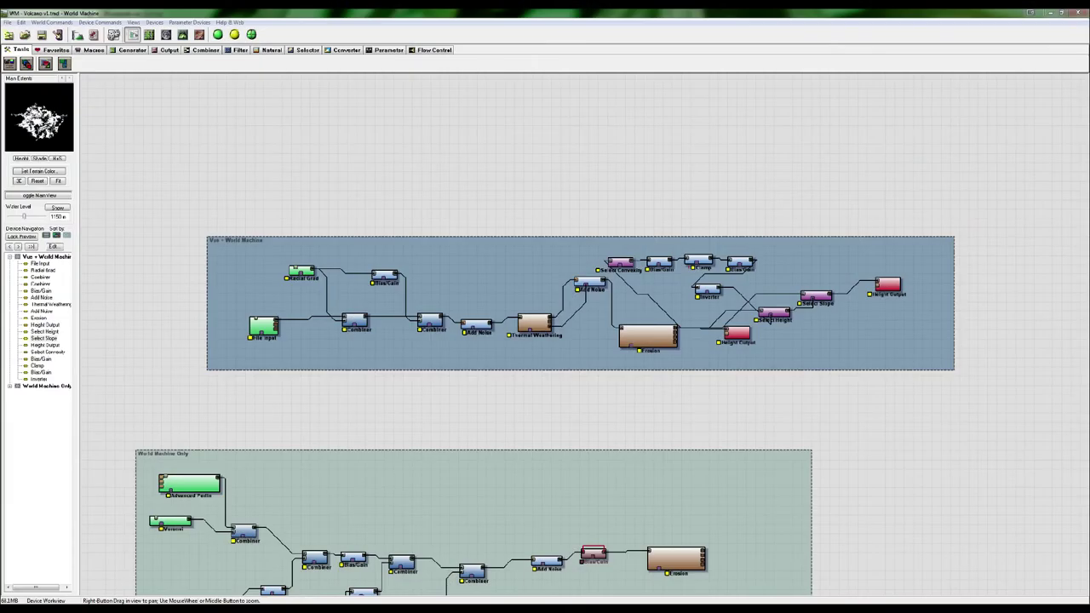
Switch to the Vue procedural terrain scene, view the terrain in the Terrain Editor and close the editor.
mouse_move(102, 608)
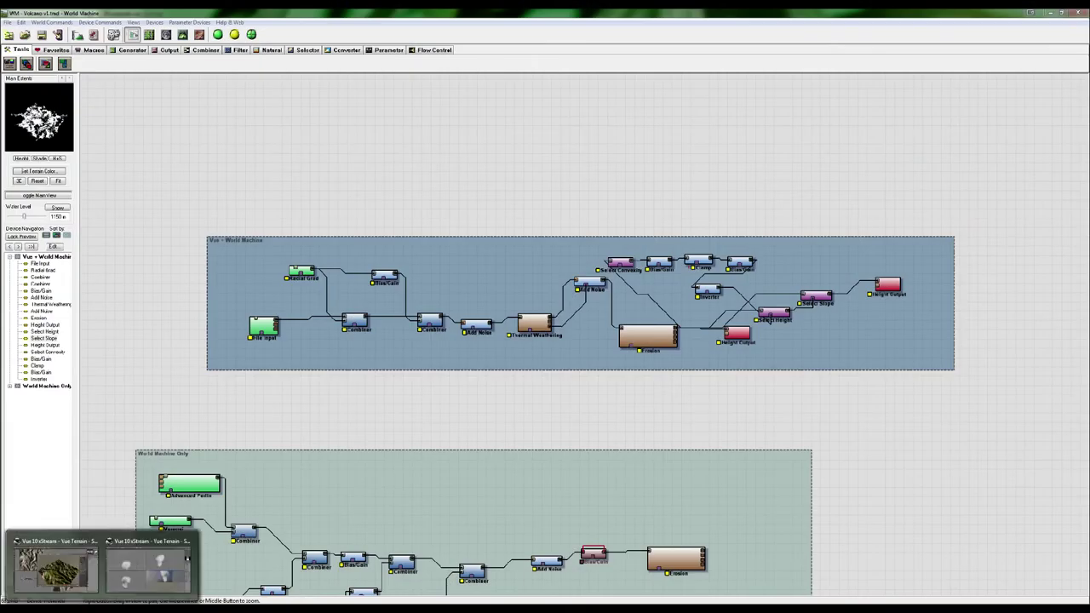
click(75, 570)
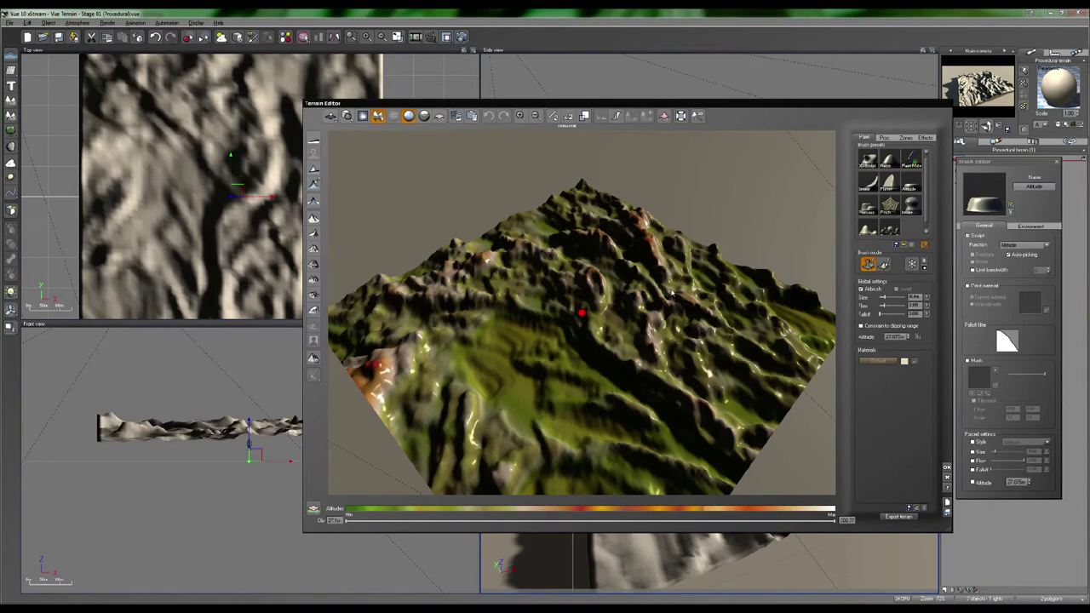
click(946, 476)
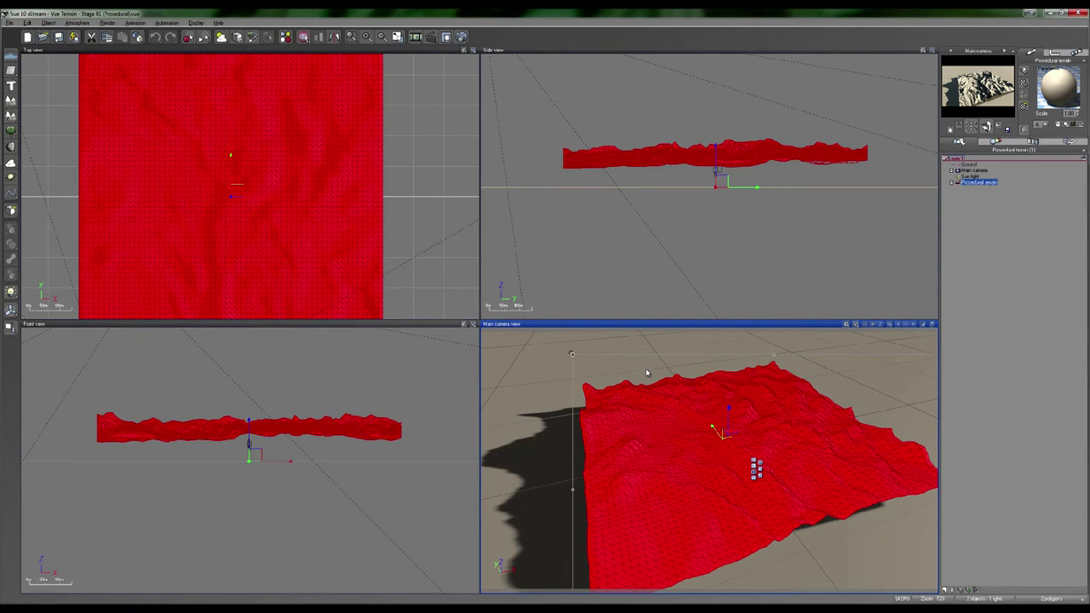
Switch to World Machine and examine the Vue + World Machine and World Machine Only device groups.
click(132, 608)
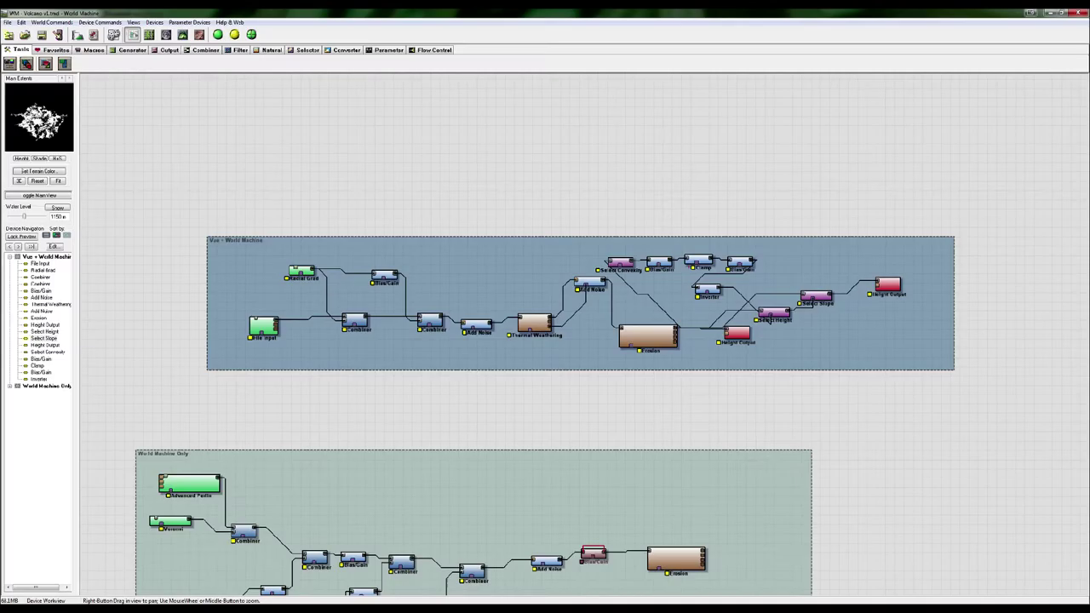
right_drag(488, 201, 477, 165)
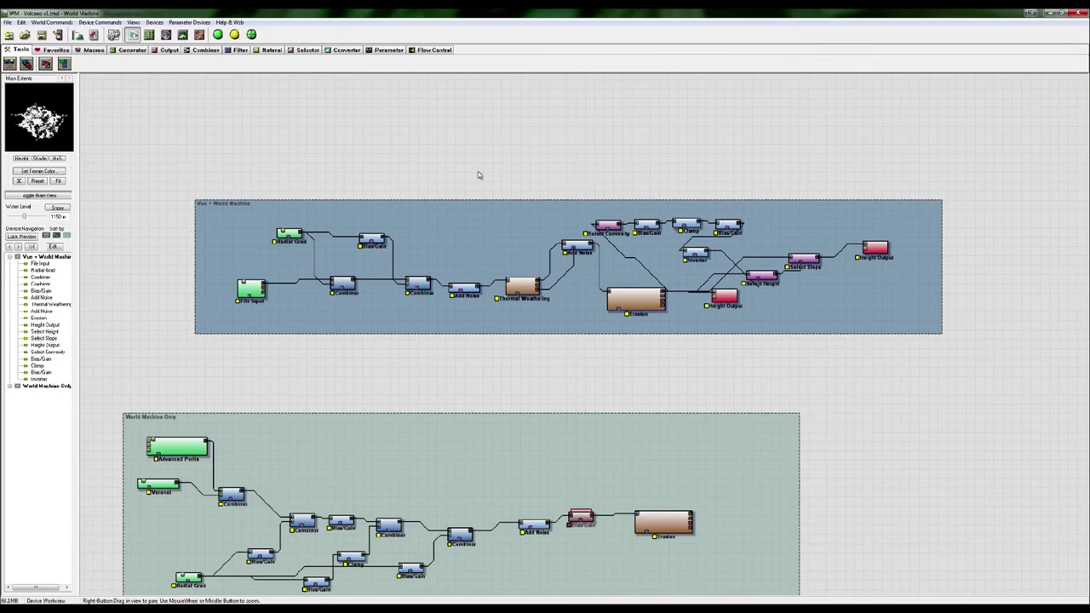
drag(140, 167, 1000, 378)
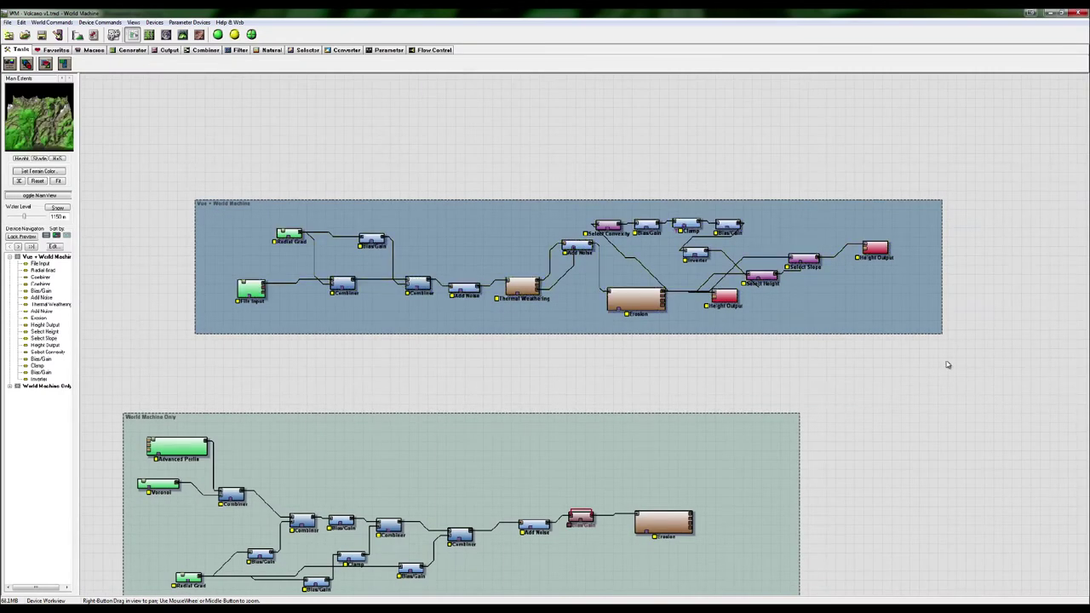
right_drag(900, 465, 938, 318)
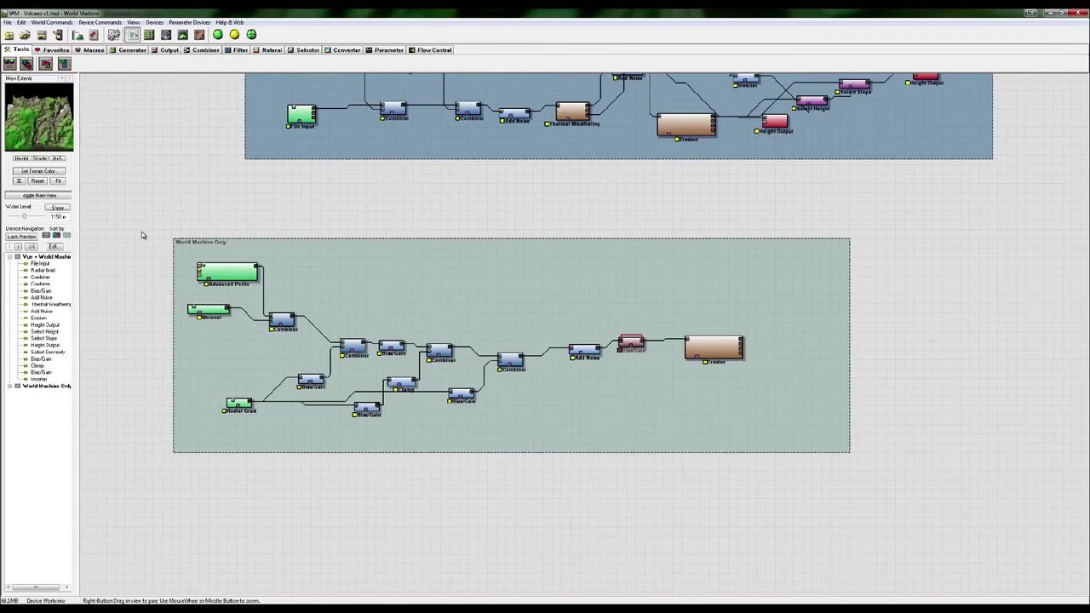
drag(142, 201, 915, 496)
right_drag(868, 525, 890, 460)
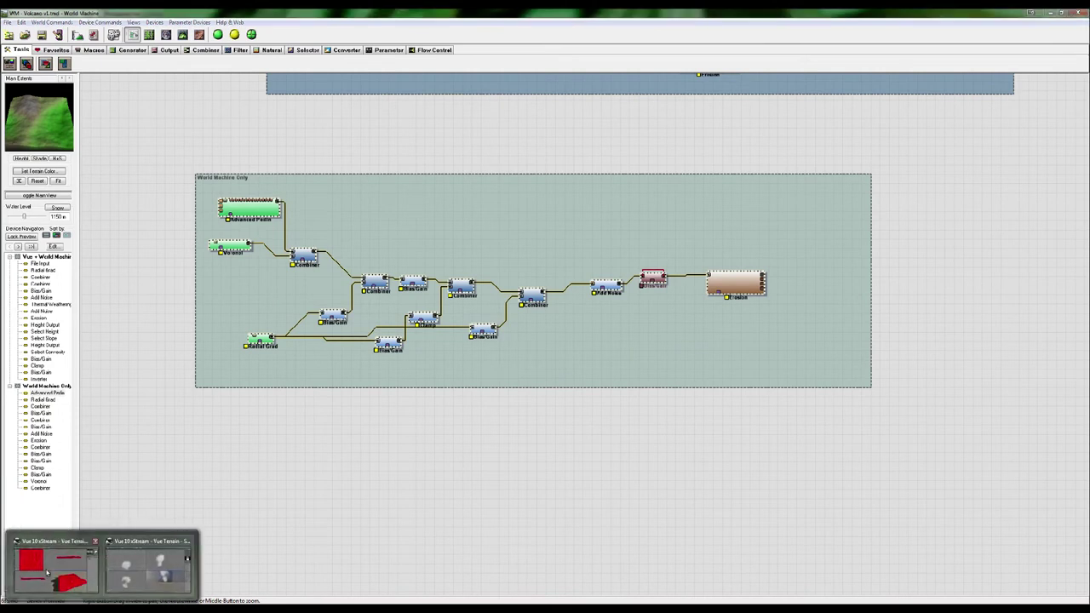
Switch back to Vue and examine the procedural terrain and its procedural settings in the Terrain Editor from several angles.
click(47, 573)
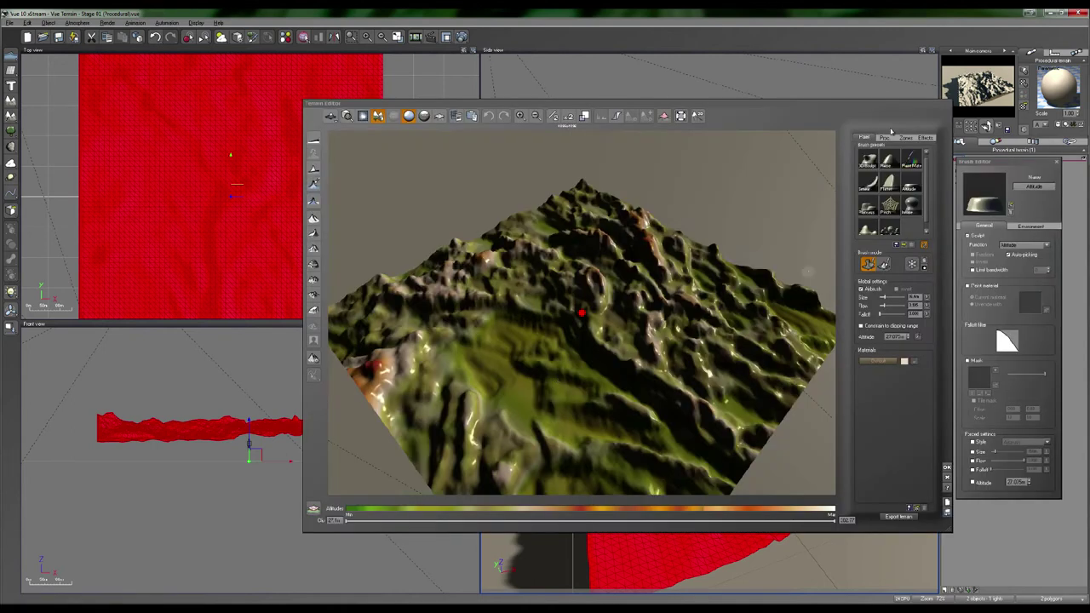
click(885, 138)
right_drag(575, 383, 632, 353)
drag(633, 353, 656, 377)
right_drag(575, 364, 514, 334)
right_drag(604, 329, 589, 364)
click(377, 117)
scroll(623, 362, up, 2)
drag(624, 356, 638, 387)
Open the altitude production function and examine its input nodes, Terrain Fractal node and Strata filter, then close it.
right_click(902, 163)
click(920, 165)
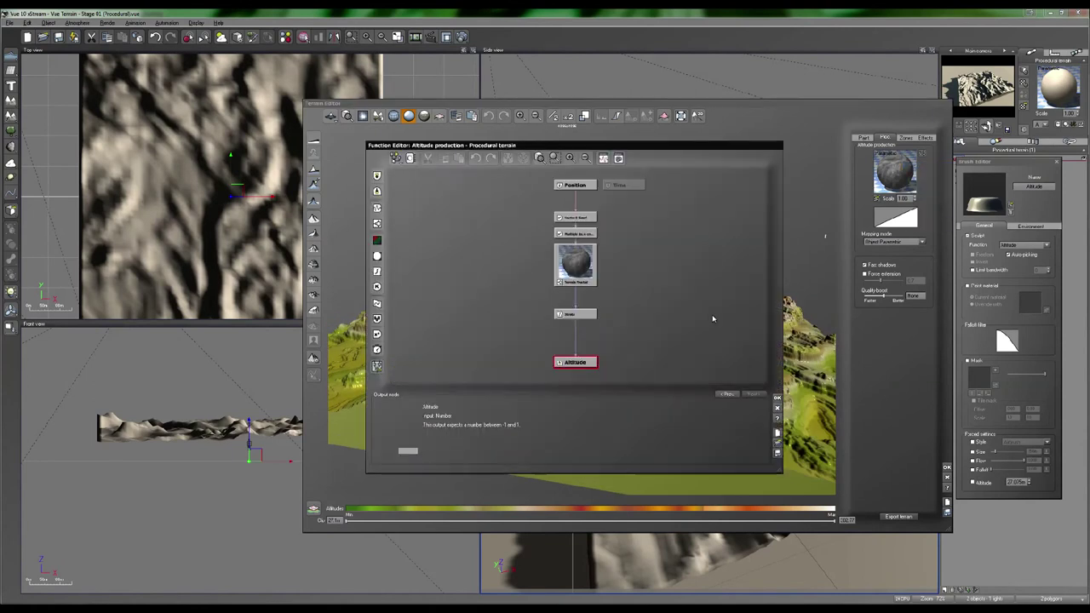
click(579, 257)
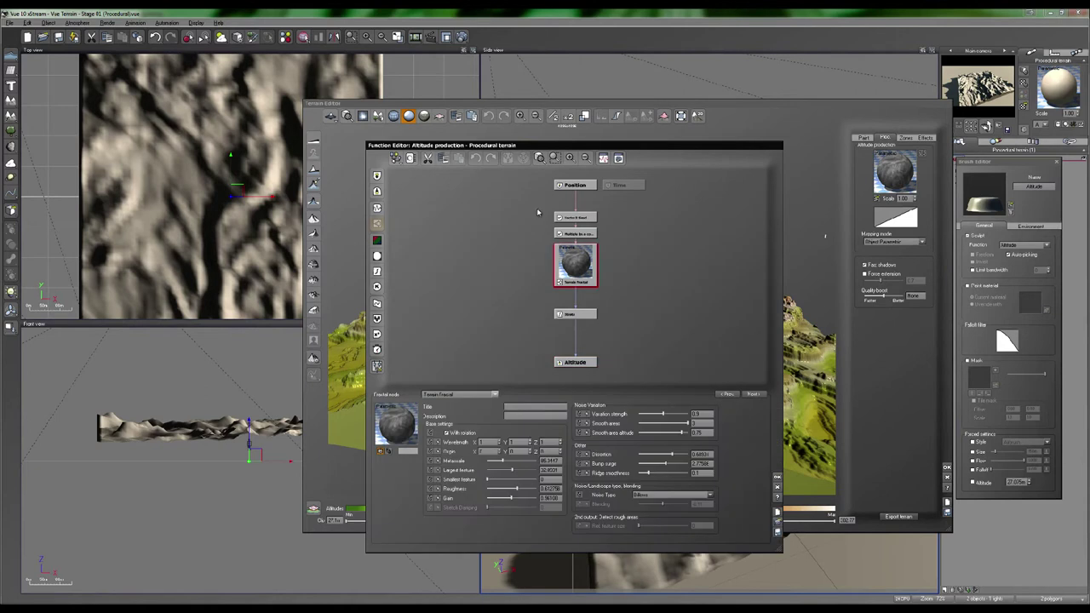
drag(556, 213, 599, 232)
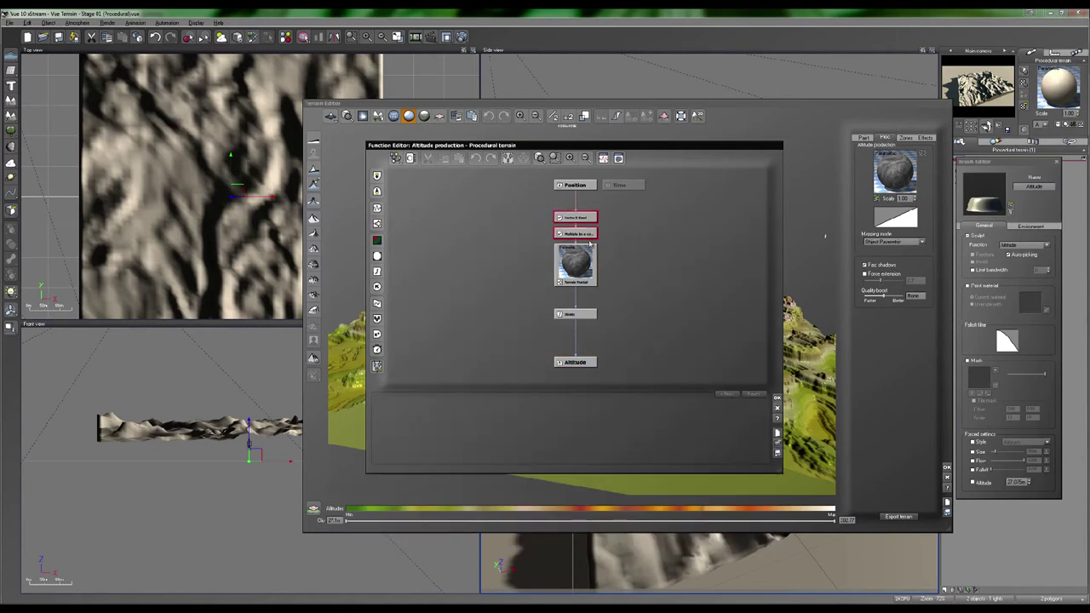
click(651, 235)
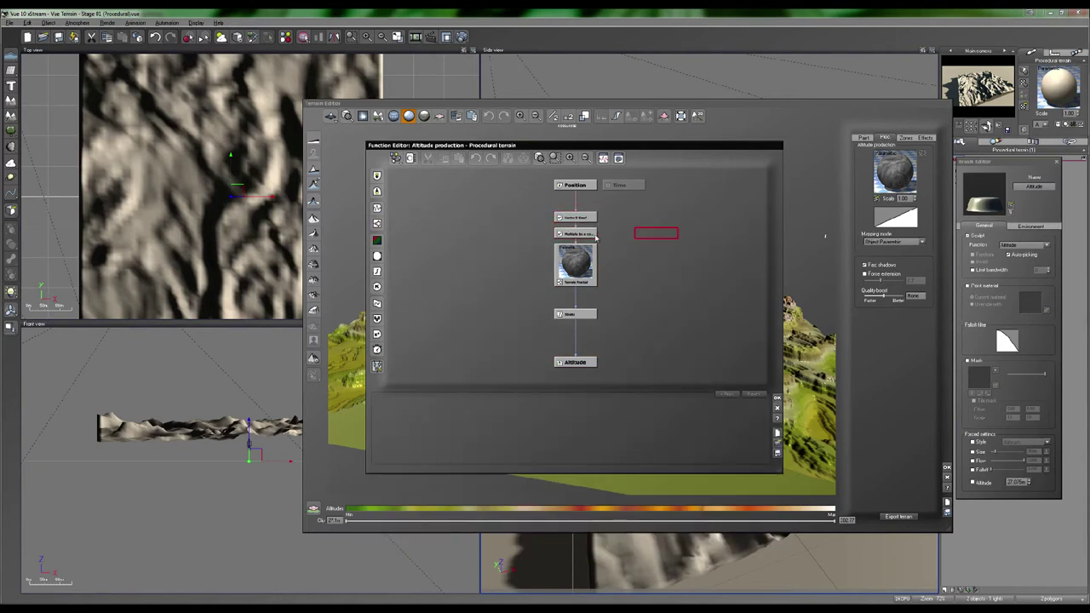
click(582, 278)
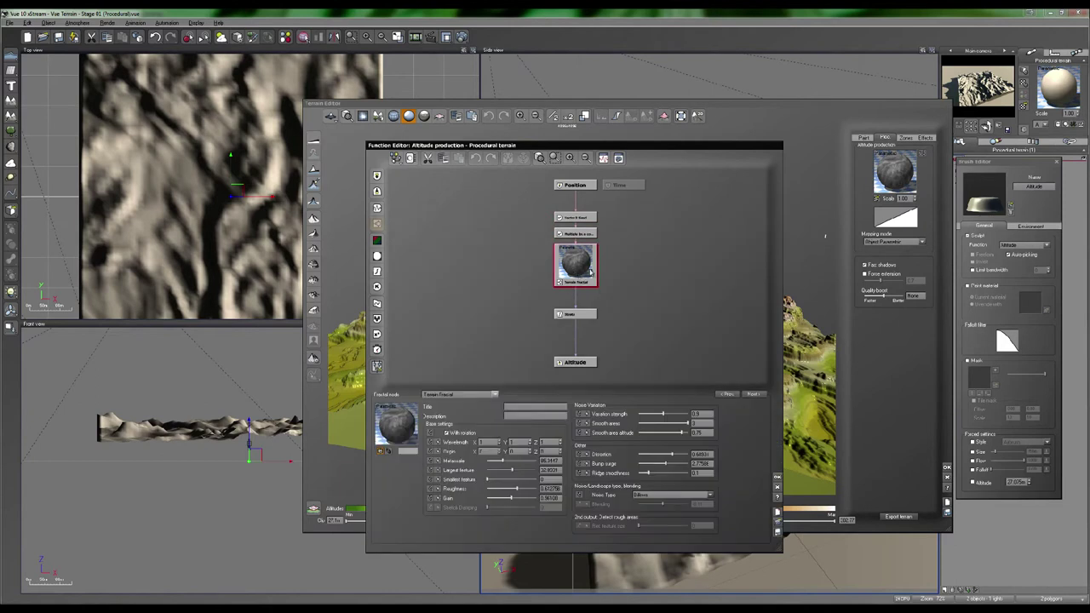
click(583, 315)
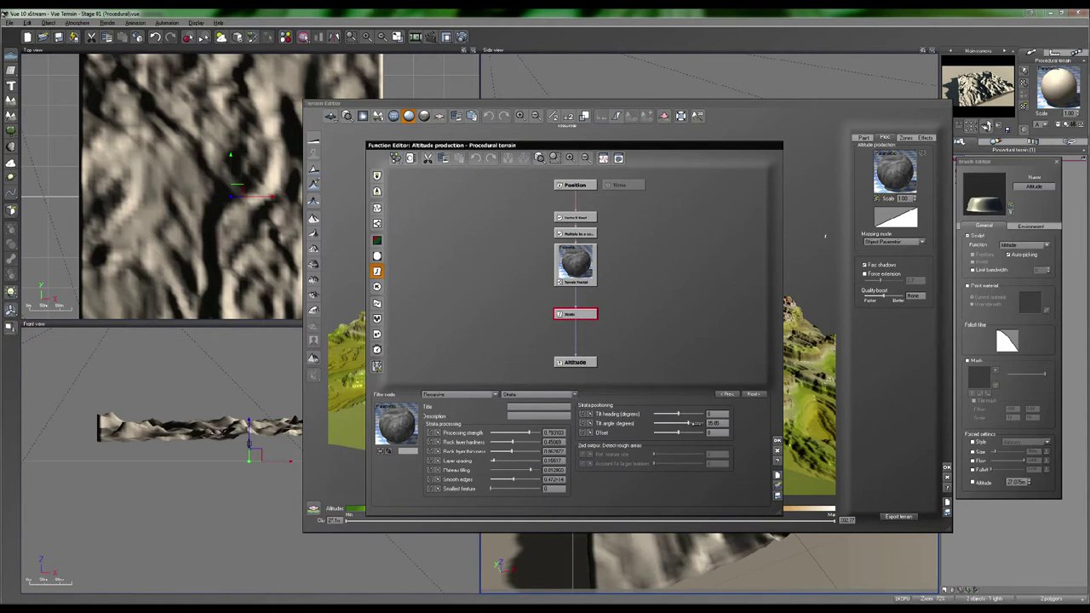
click(776, 450)
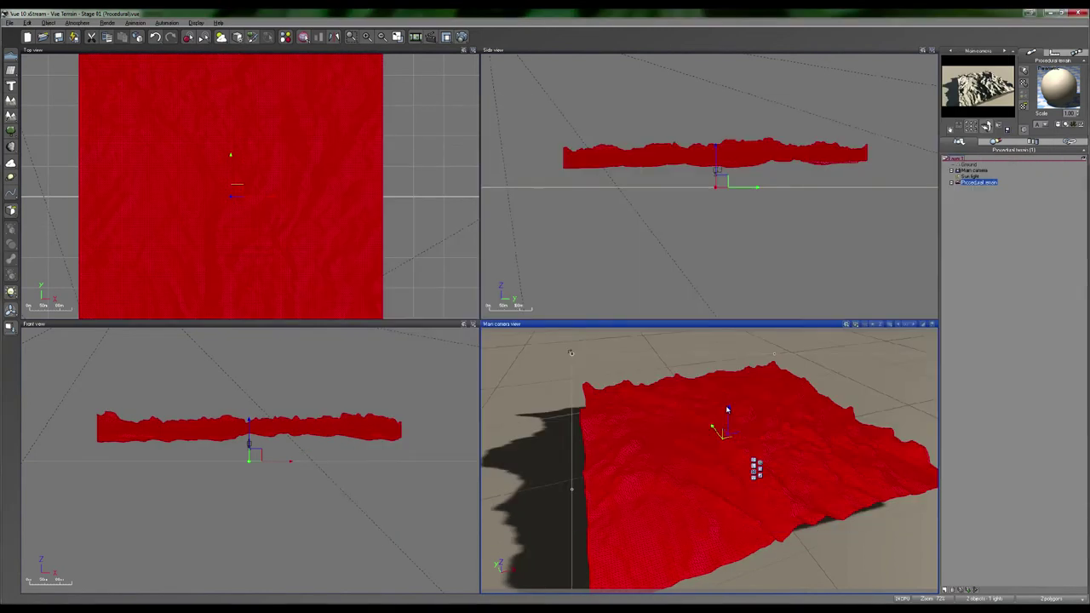
Add a new layer, move the existing procedural terrain into it and hide that layer.
right_drag(624, 433, 722, 433)
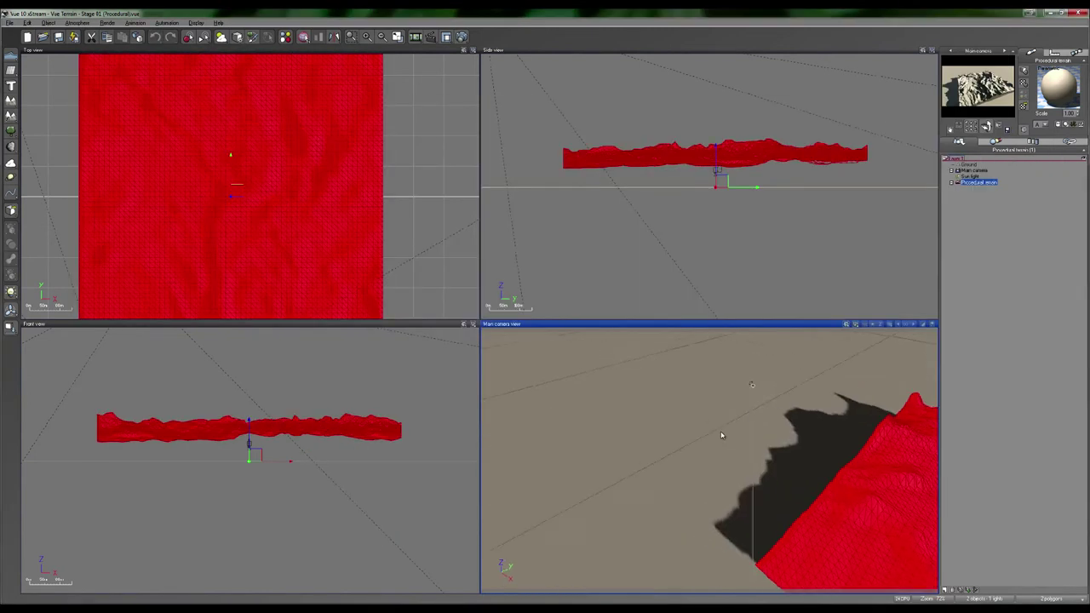
click(1018, 455)
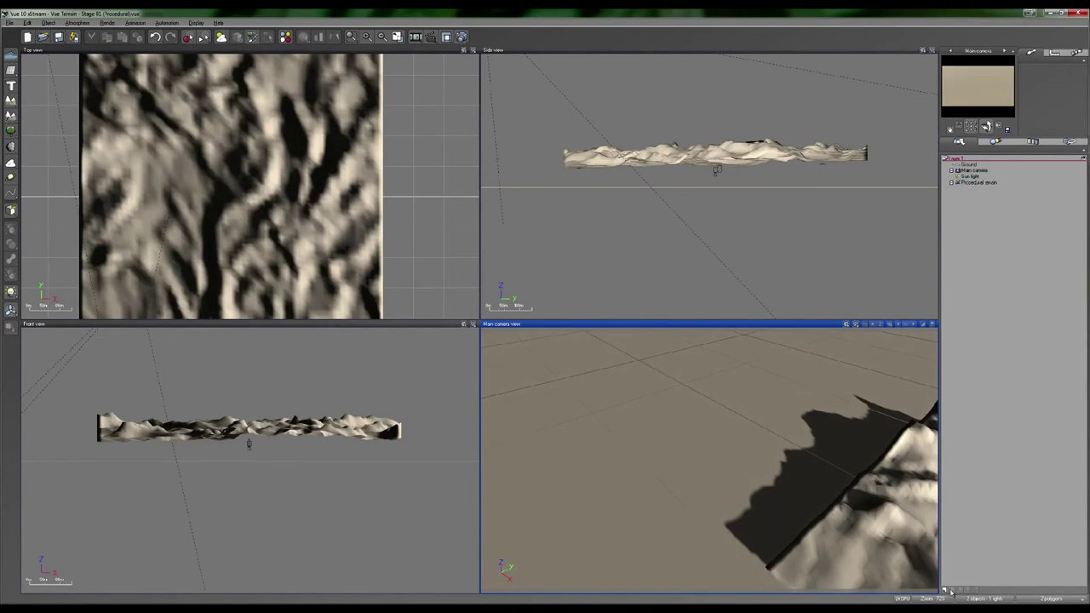
click(979, 182)
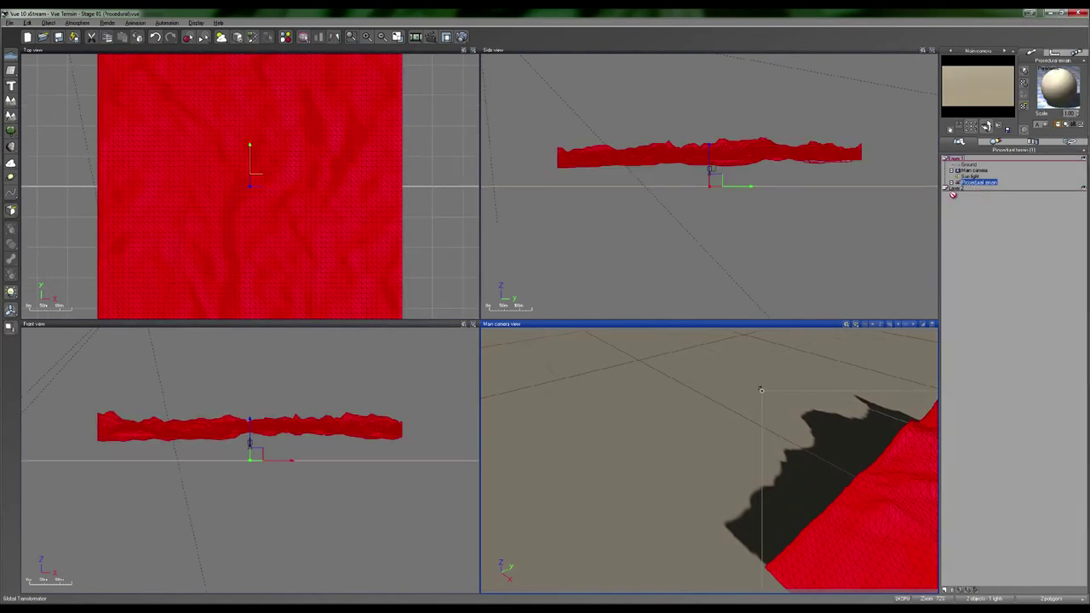
drag(953, 192, 957, 190)
click(1082, 182)
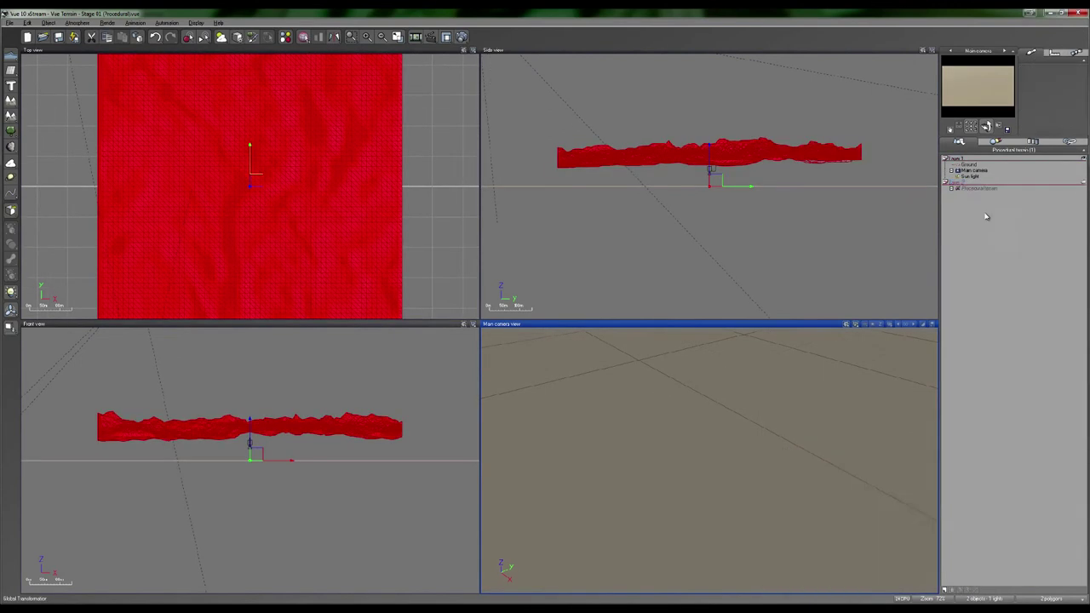
Create a new procedural terrain and open it in the Terrain Editor.
right_drag(822, 448, 754, 462)
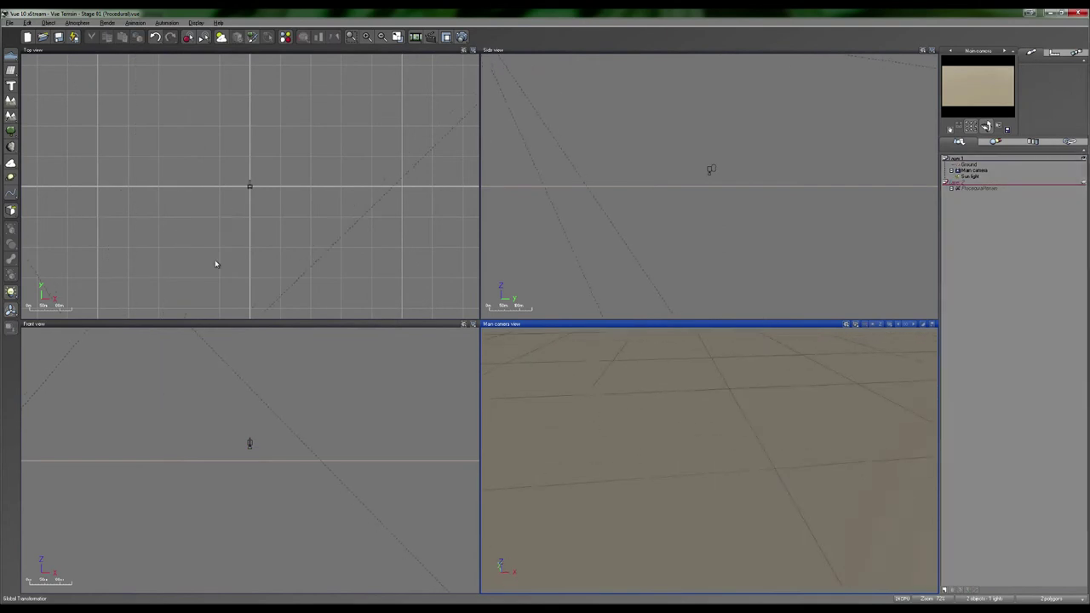
click(11, 116)
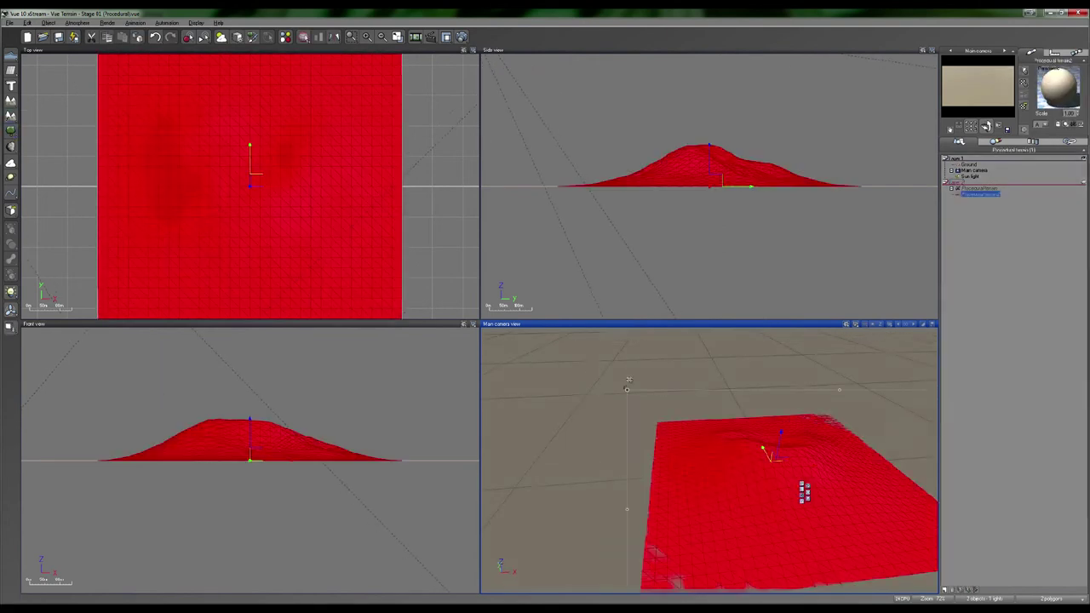
double_click(710, 447)
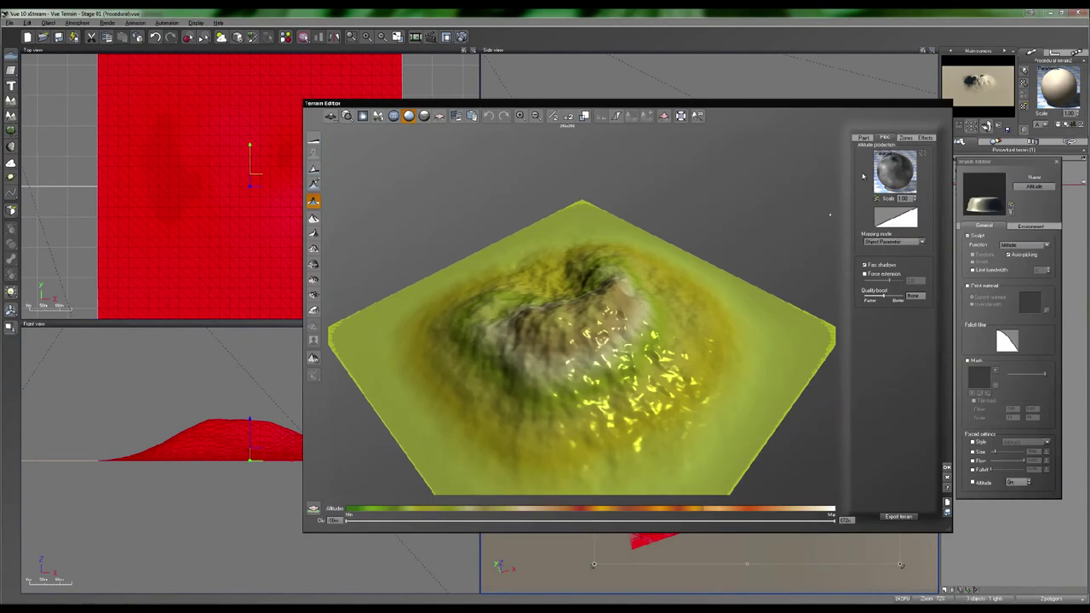
Turn off zero edges for the new terrain and double its resolution.
click(313, 204)
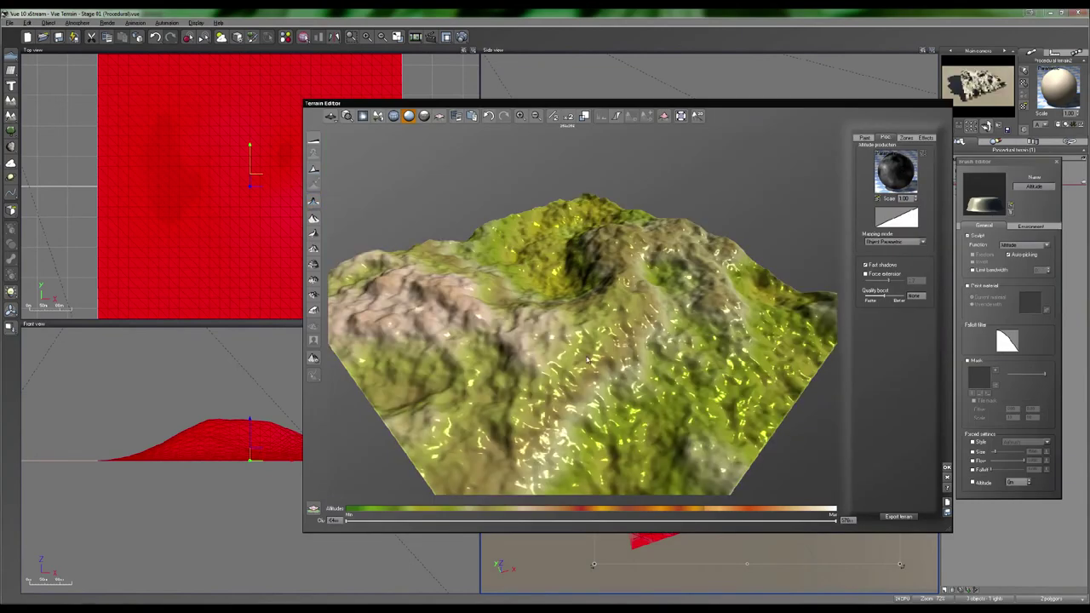
right_drag(610, 310, 637, 304)
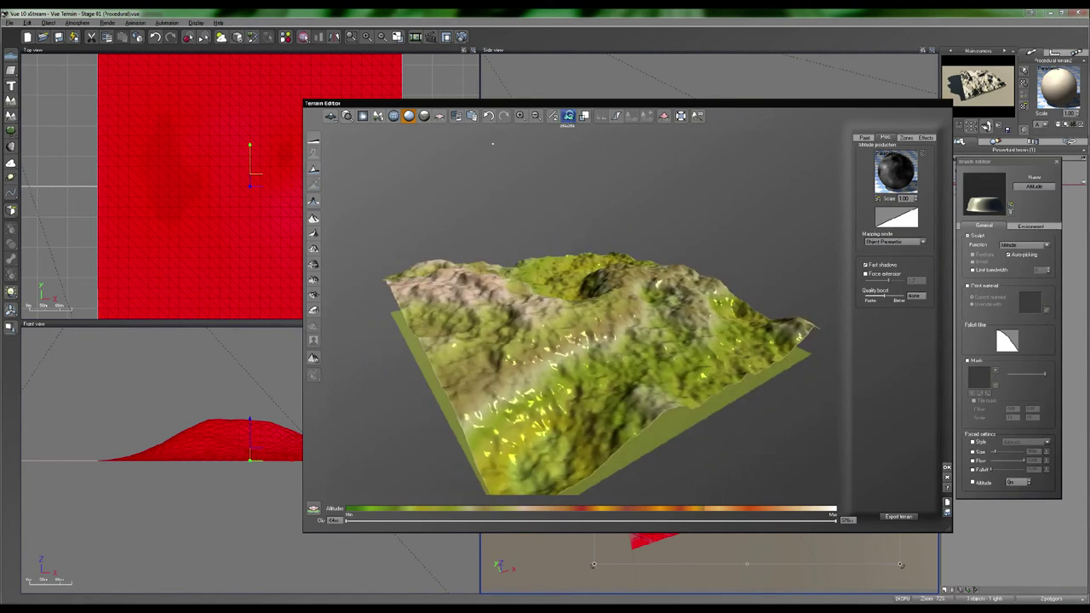
click(567, 116)
Open the new terrain's altitude production function and arrange the Function Editor beside the Terrain Editor preview.
right_click(900, 167)
click(918, 172)
drag(752, 145, 1018, 132)
drag(856, 103, 630, 97)
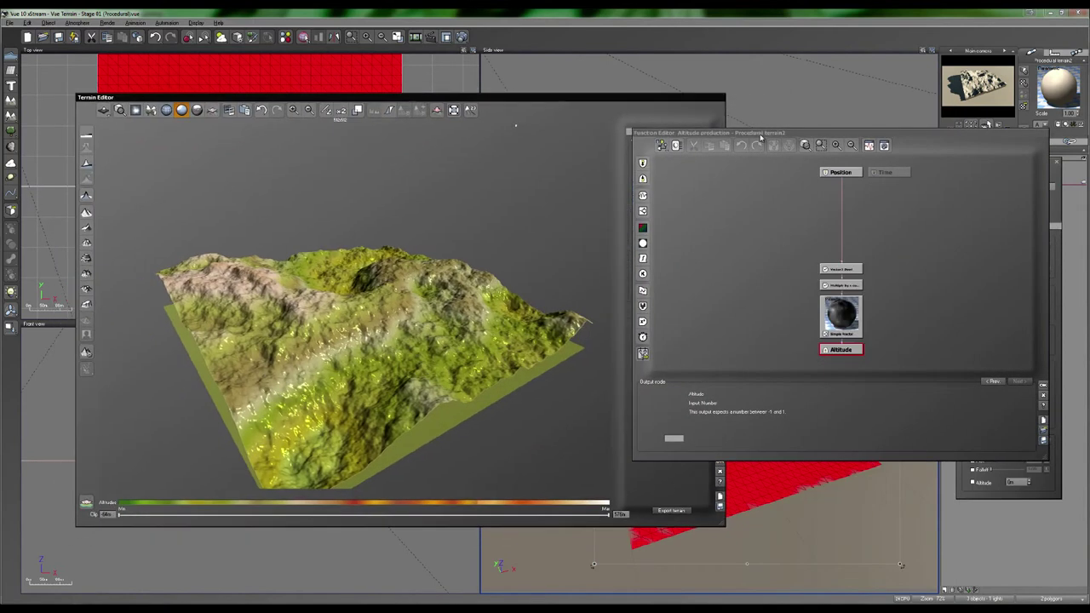
drag(761, 136, 757, 117)
Move the Simple Fractal node up toward the Position input, change its type to Terrain Fractal and inspect the terrain.
click(840, 294)
drag(840, 294, 837, 213)
click(729, 364)
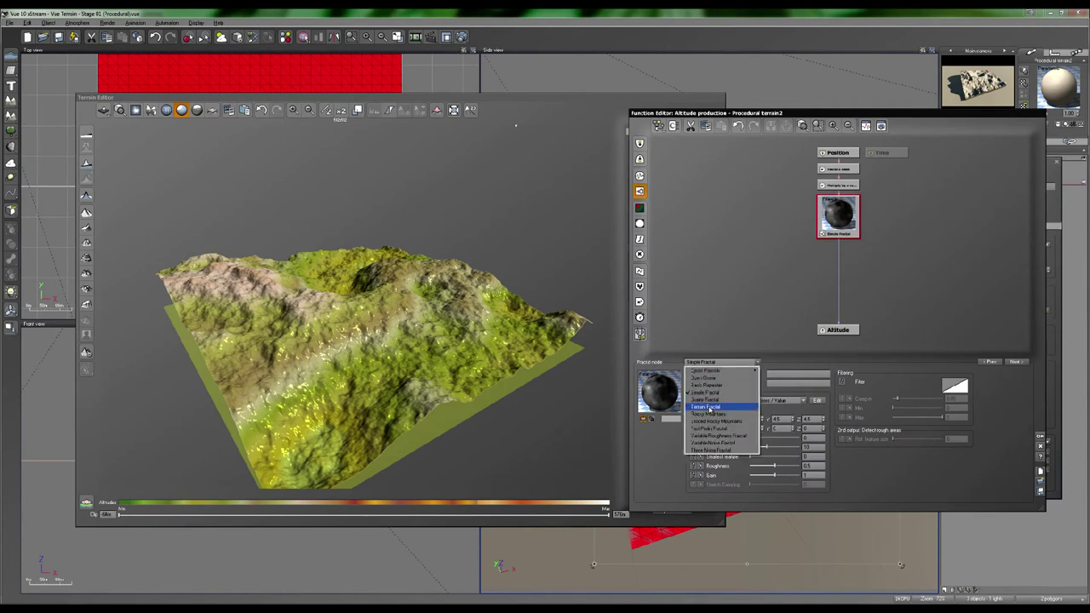
click(707, 407)
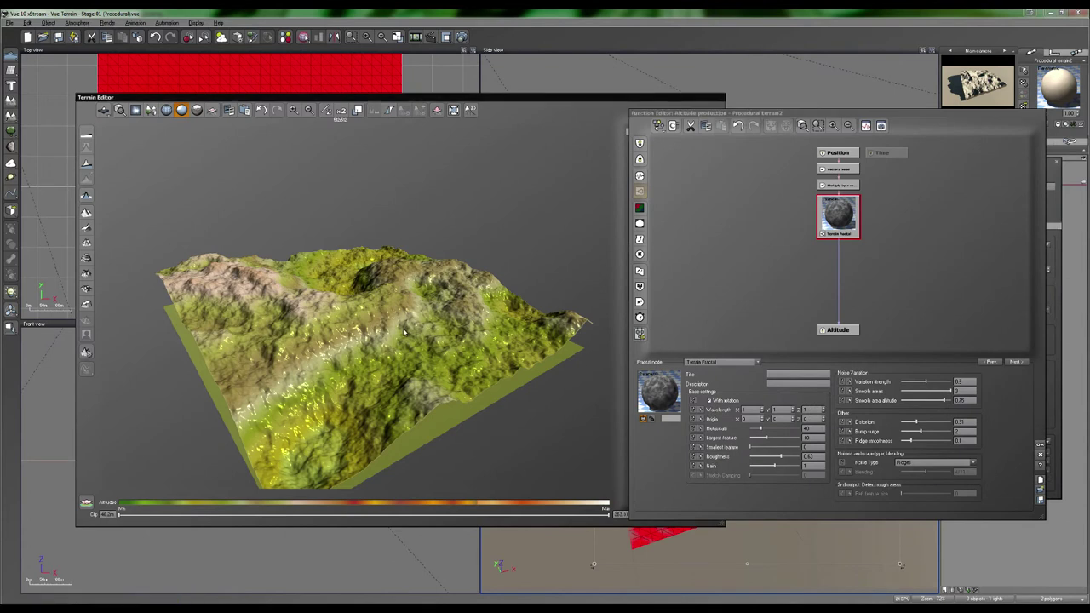
mouse_move(404, 331)
mouse_down()
mouse_move(349, 306)
mouse_move(382, 334)
mouse_move(367, 336)
mouse_move(435, 340)
mouse_move(366, 326)
mouse_move(405, 325)
mouse_move(441, 393)
mouse_move(412, 347)
mouse_up()
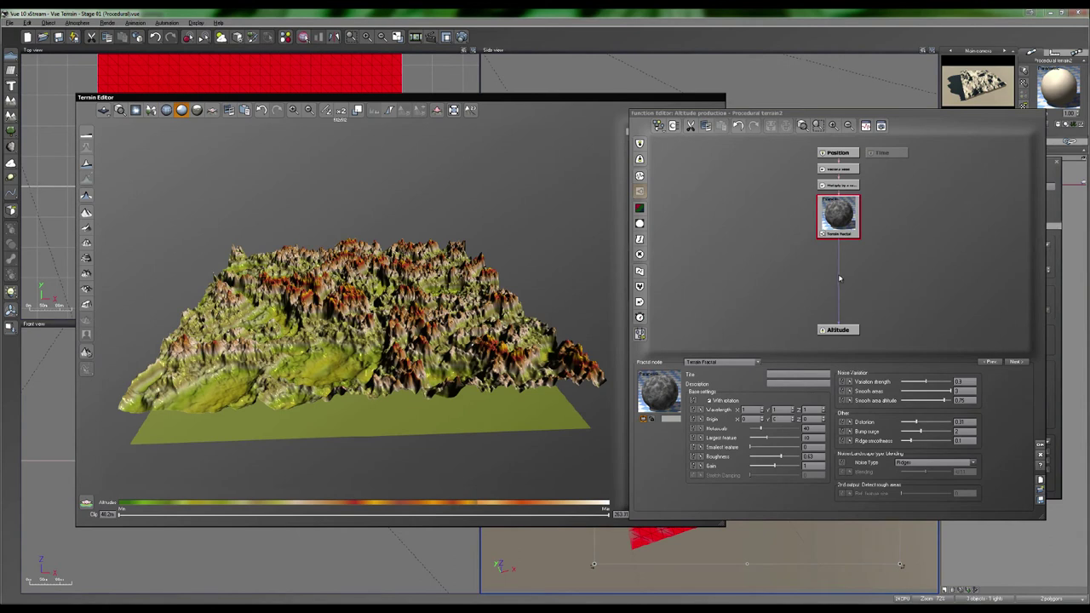
drag(430, 281, 437, 321)
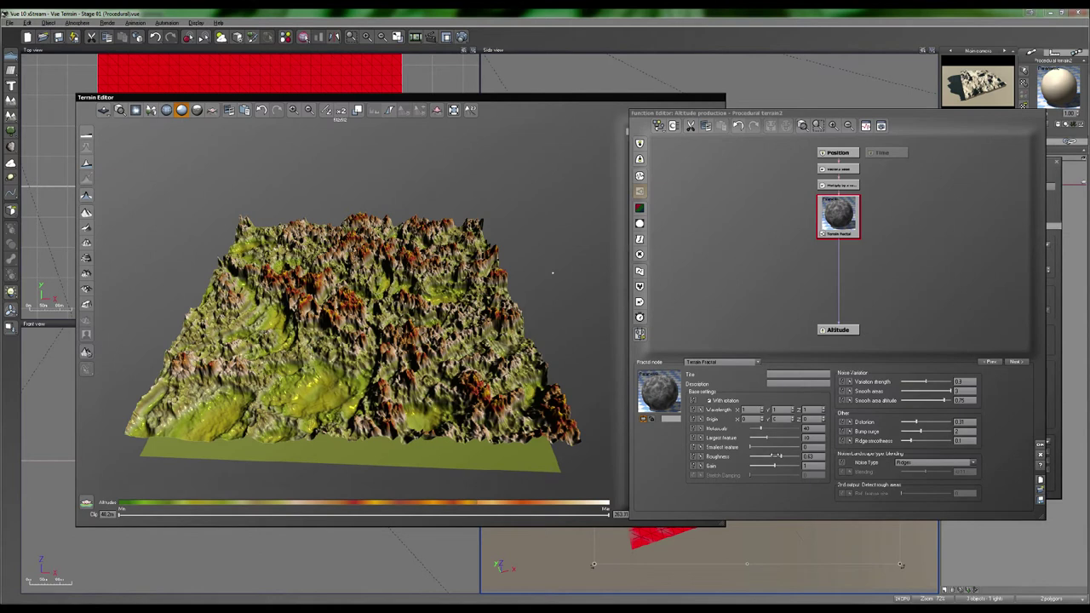
Insert a filter node between the Terrain Fractal and Altitude nodes and space the nodes apart.
click(639, 239)
click(836, 252)
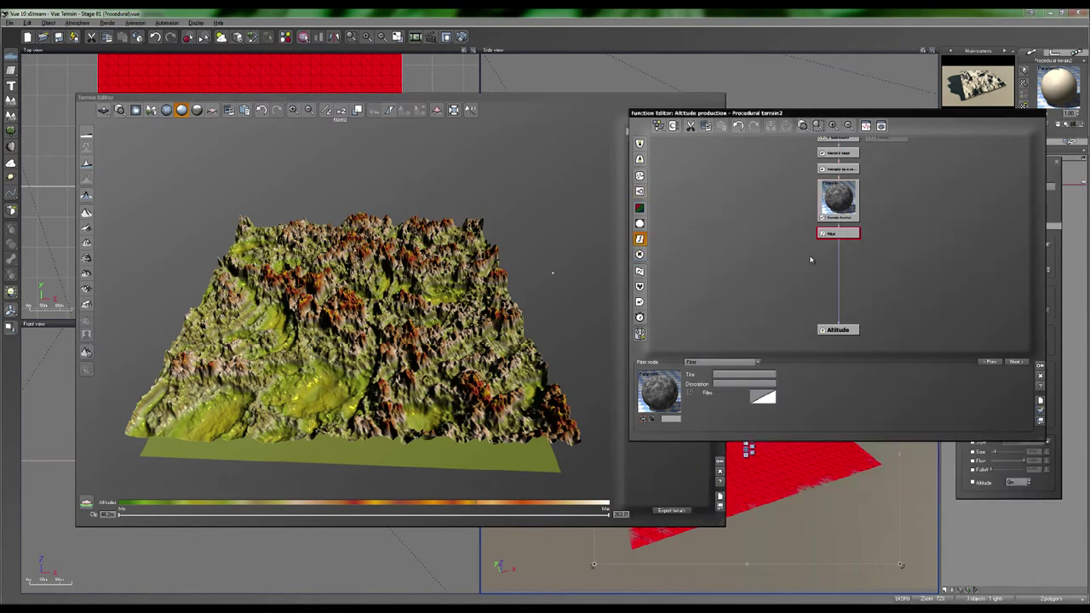
drag(836, 235, 836, 266)
drag(835, 206, 836, 221)
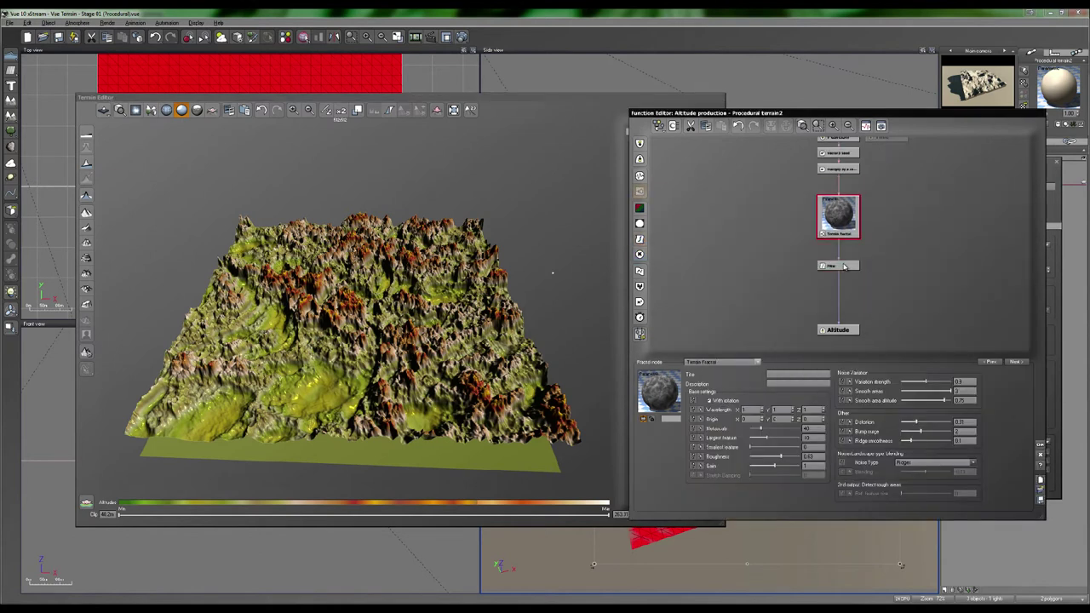
Change the new filter node's type to the recursive Strata filter.
click(844, 266)
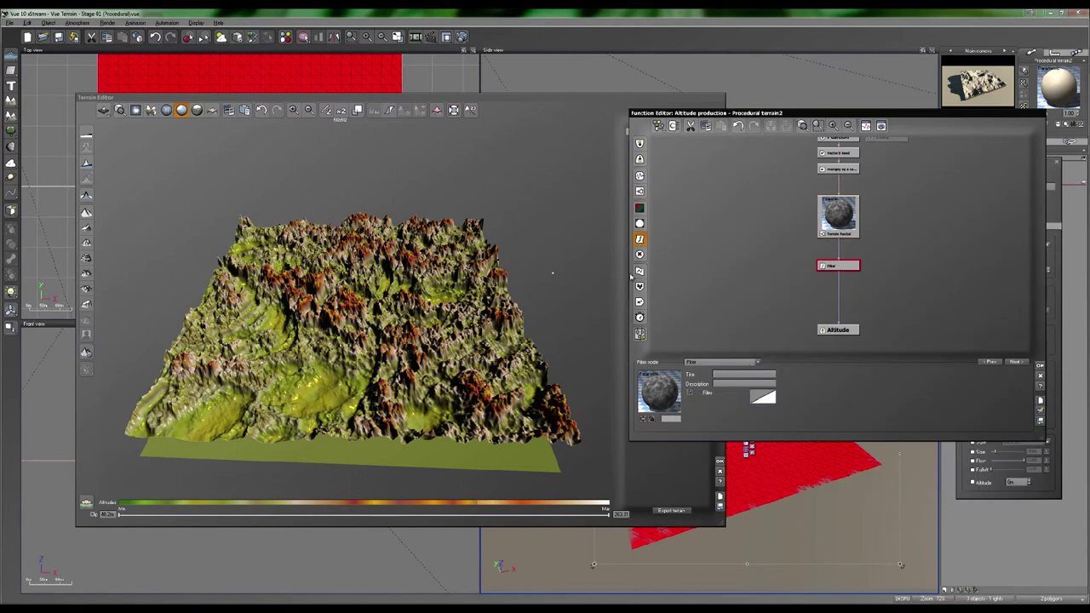
click(755, 363)
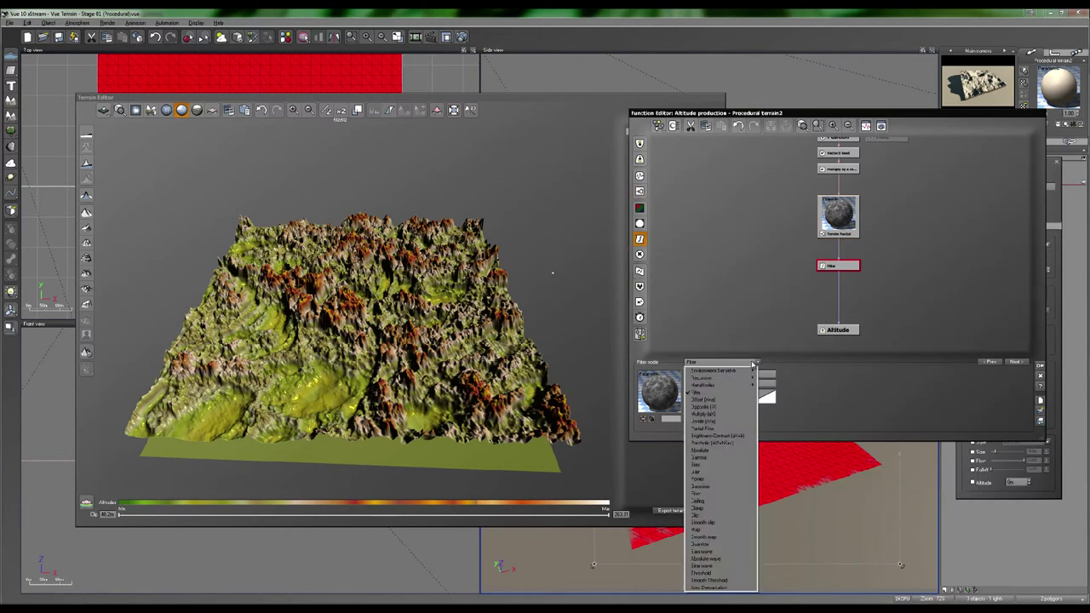
mouse_move(715, 388)
click(657, 379)
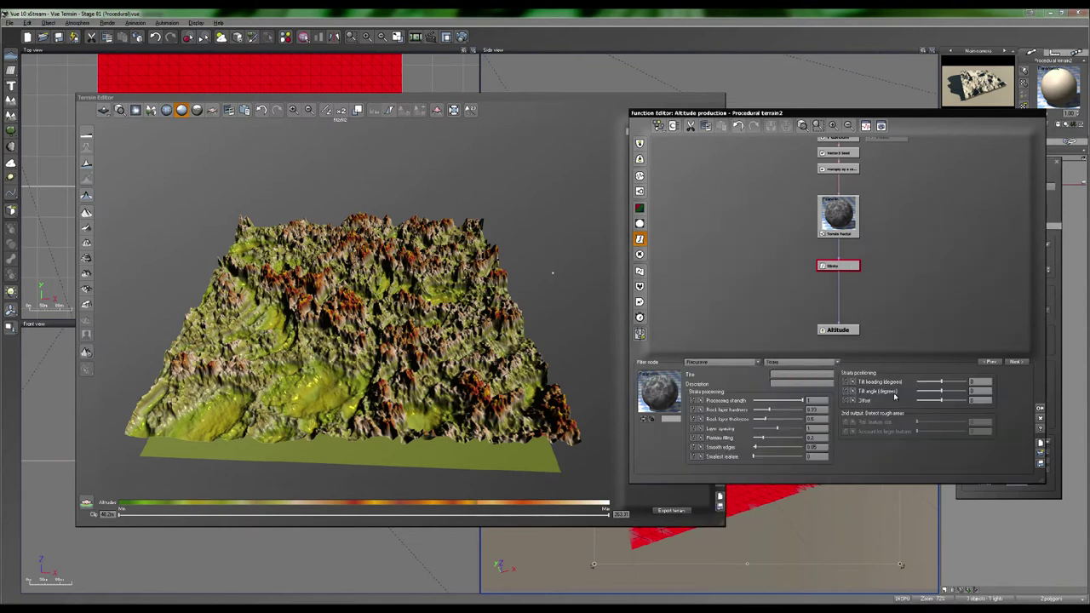
Set the Strata filter's tilt angle to 35 degrees and inspect the tilted strata in the terrain preview from several angles.
click(984, 392)
text(35)
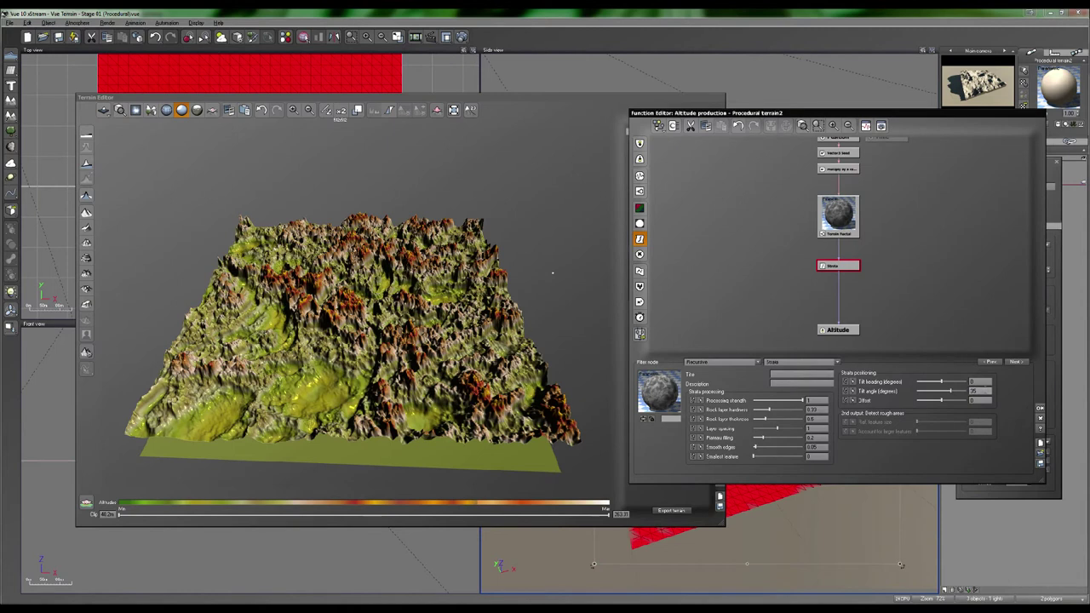
drag(318, 367, 342, 358)
right_drag(354, 360, 373, 316)
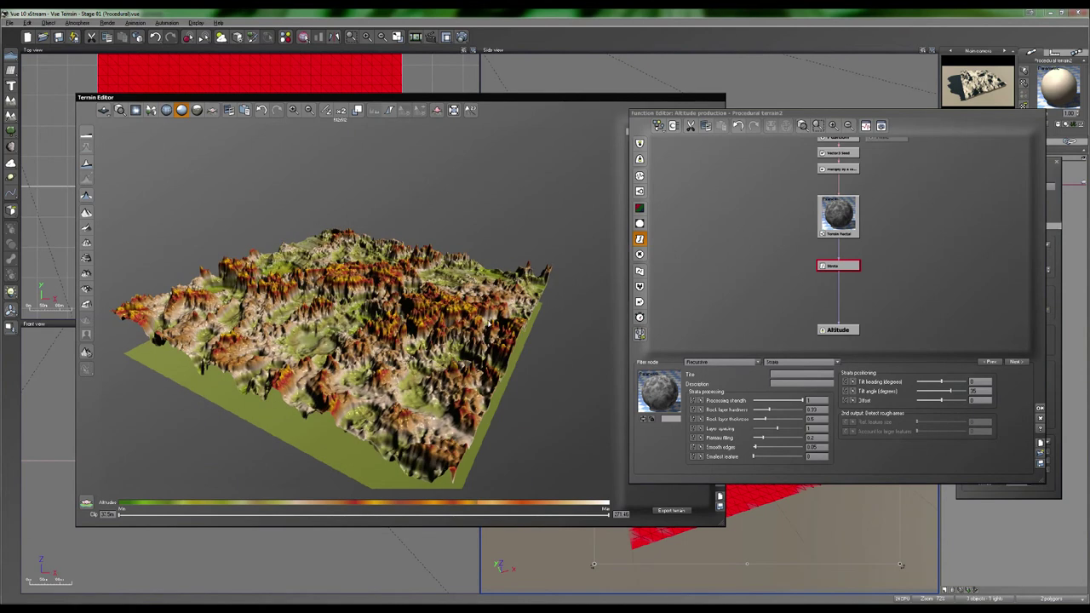
right_drag(444, 331, 412, 329)
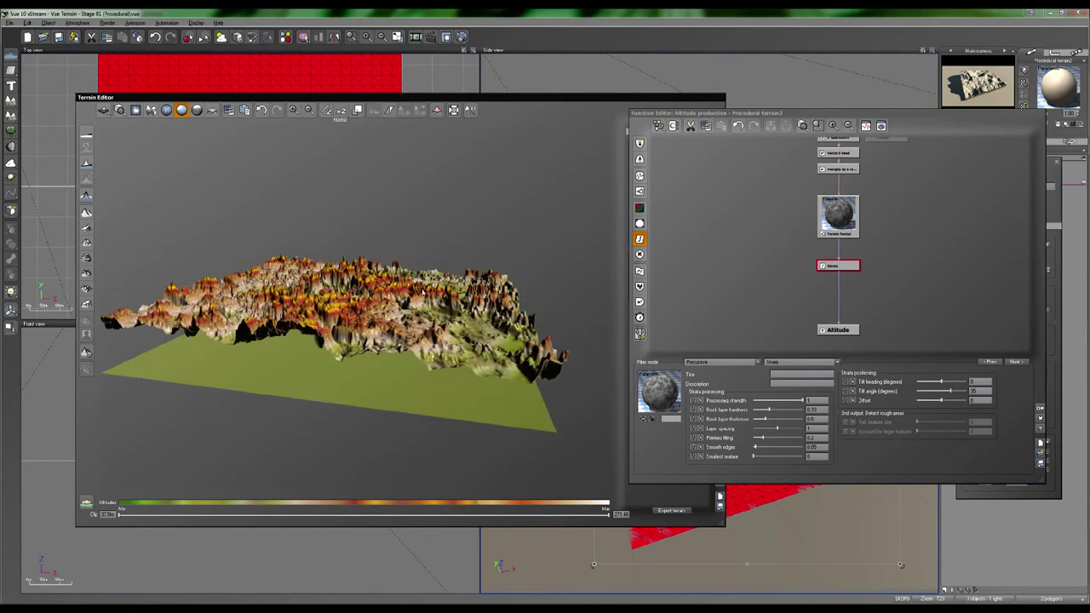
right_drag(344, 279, 320, 310)
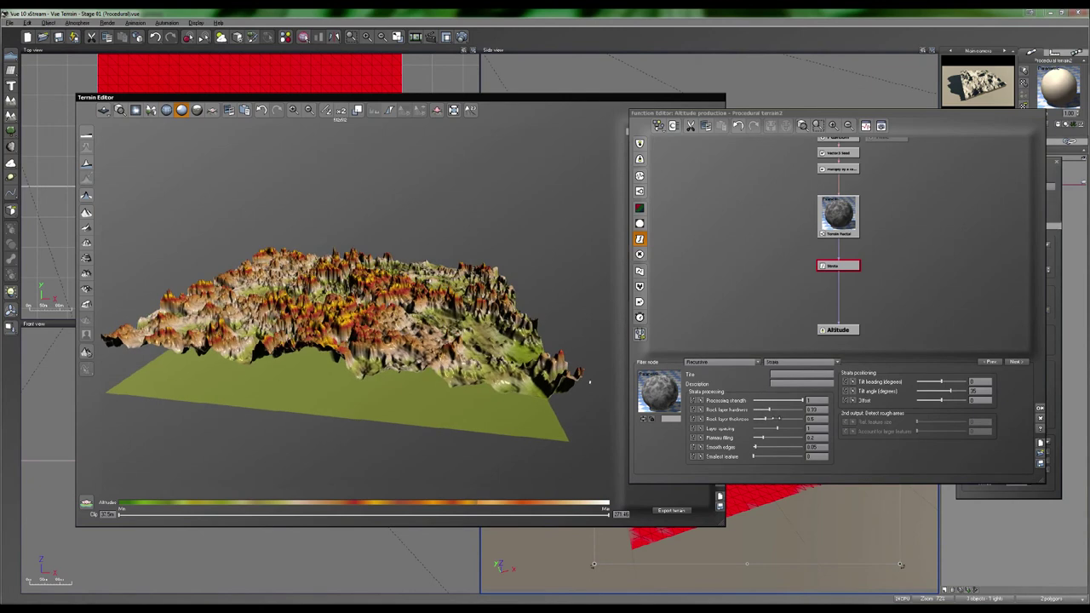
Set the Strata filter's rock layer thickness to about 0.9, layer spacing to about 0.41 and plateau filling to about 0.85.
click(776, 418)
right_drag(339, 302, 391, 331)
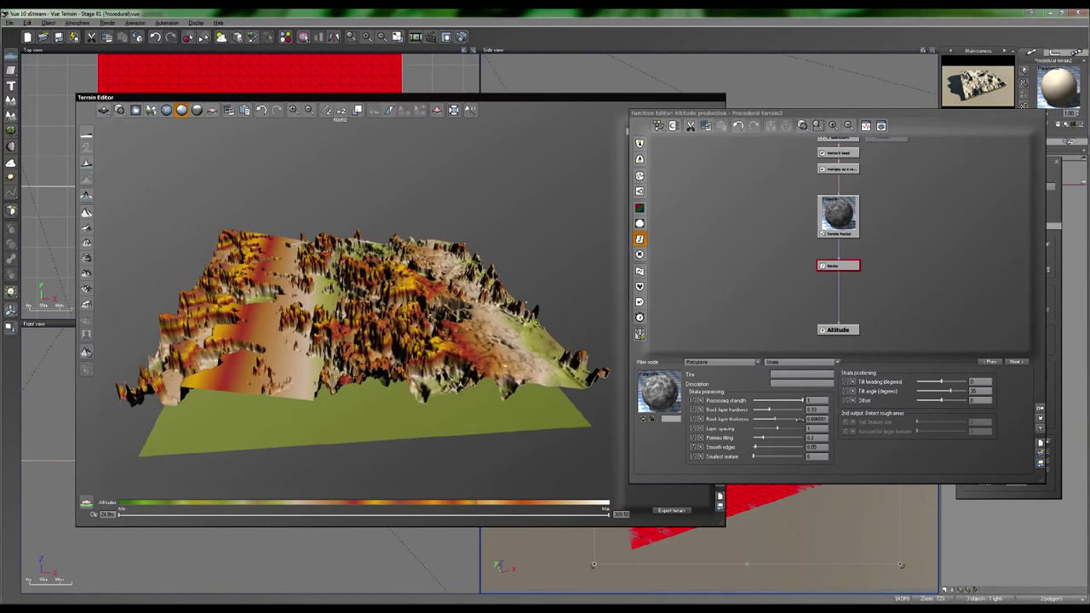
drag(775, 429, 764, 428)
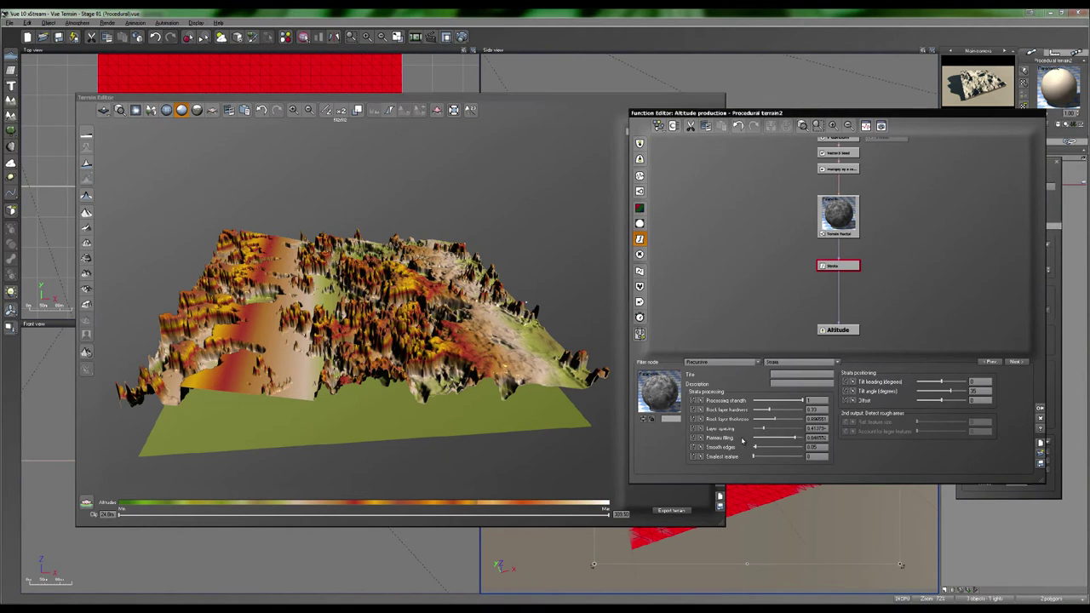
click(528, 366)
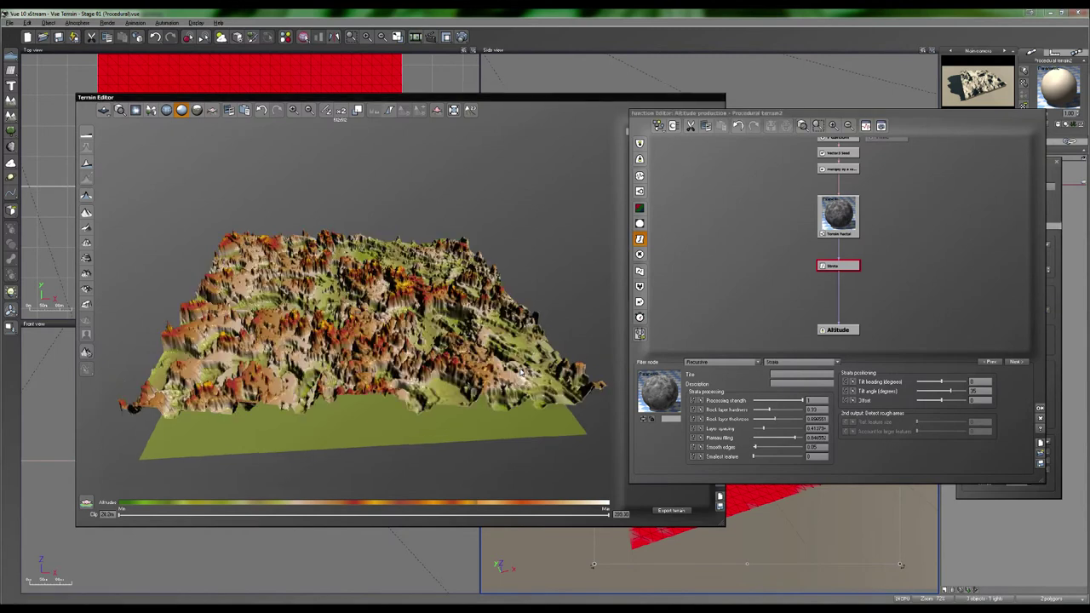
drag(473, 335, 496, 346)
Slightly lower the Terrain Fractal node's roughness and inspect the smoother terrain in the preview.
click(827, 215)
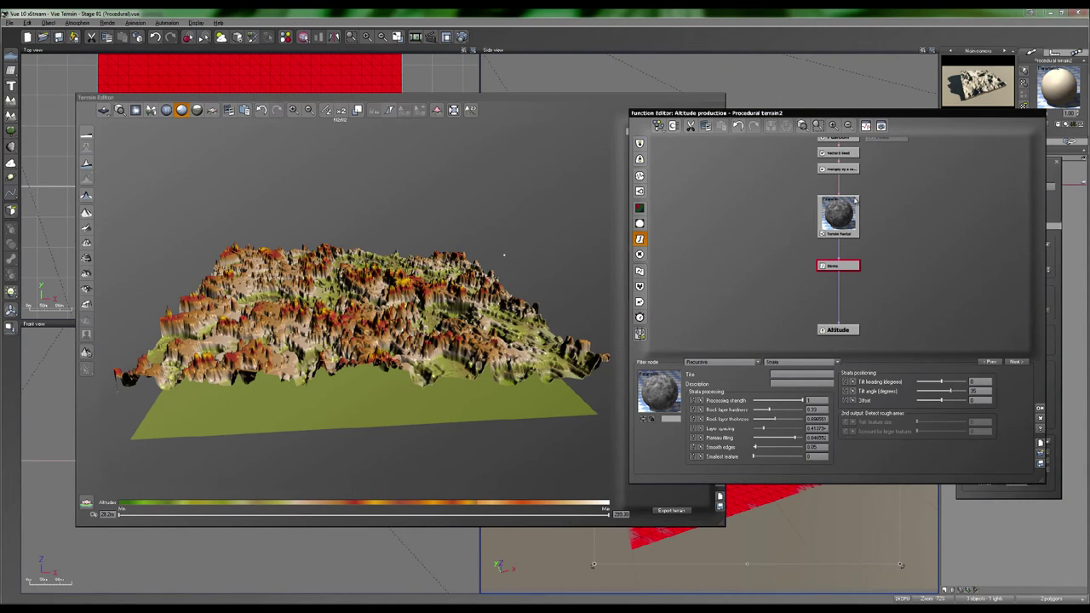
click(854, 201)
double_click(811, 456)
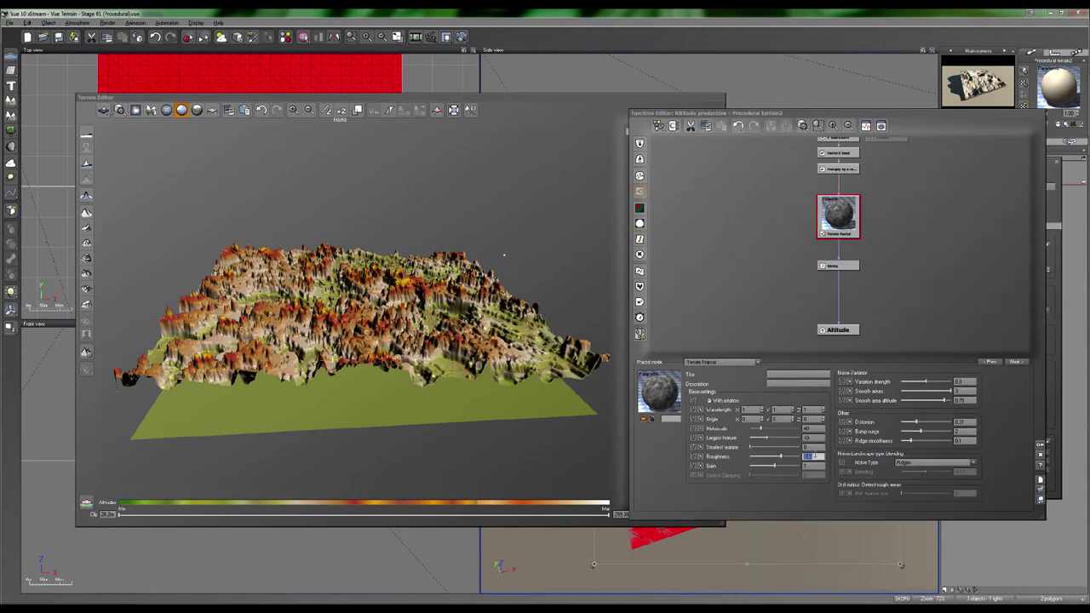
text(5)
key(Return)
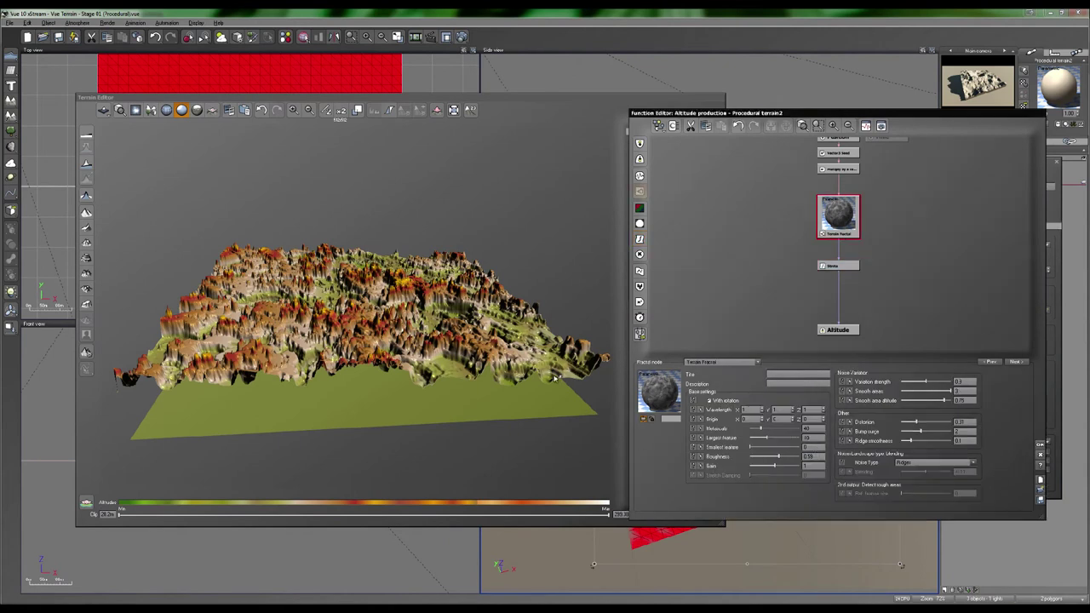
right_drag(549, 377, 461, 369)
mouse_move(460, 367)
mouse_down()
mouse_move(461, 387)
mouse_move(378, 293)
mouse_move(463, 362)
mouse_up()
Set the Strata filter's rock layer hardness to about 0.31, rock layer thickness to about 0.45 and layer spacing to about 1.22.
click(842, 265)
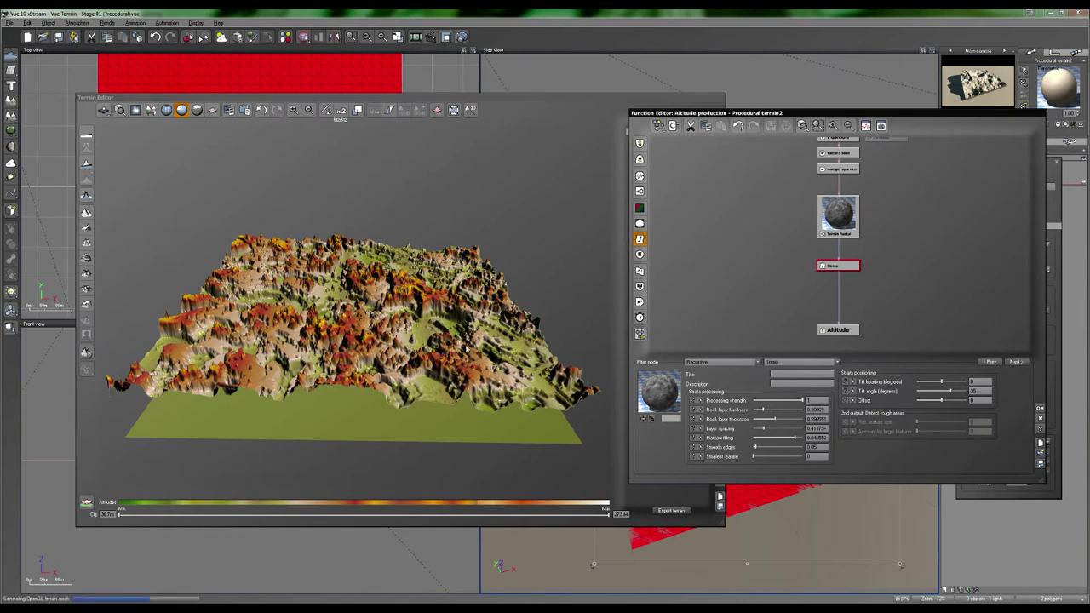
click(617, 385)
mouse_move(775, 419)
mouse_down()
mouse_move(764, 419)
mouse_move(783, 428)
mouse_up()
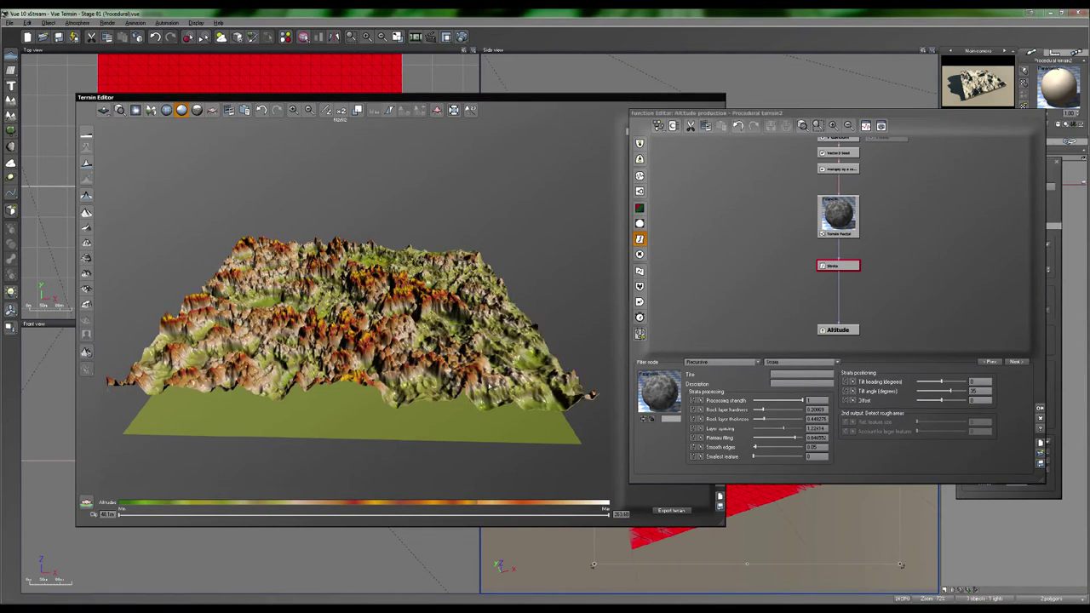
drag(502, 377, 465, 395)
Set the Strata filter's rock layer hardness to about 0.79 and rock layer thickness to about 0.22, inspecting the terrain from several angles.
click(793, 409)
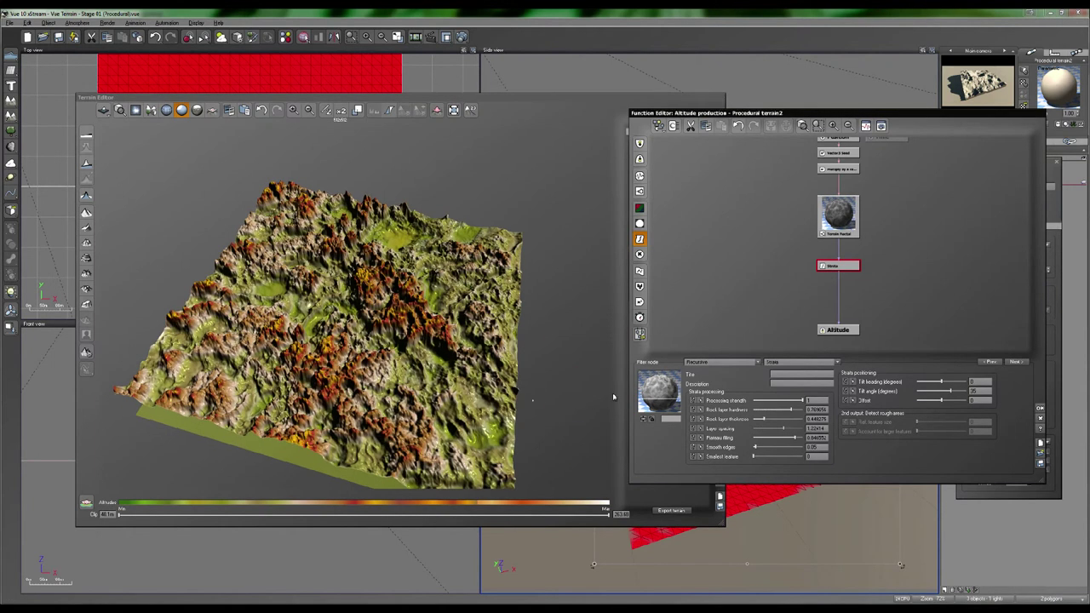
drag(410, 352, 253, 315)
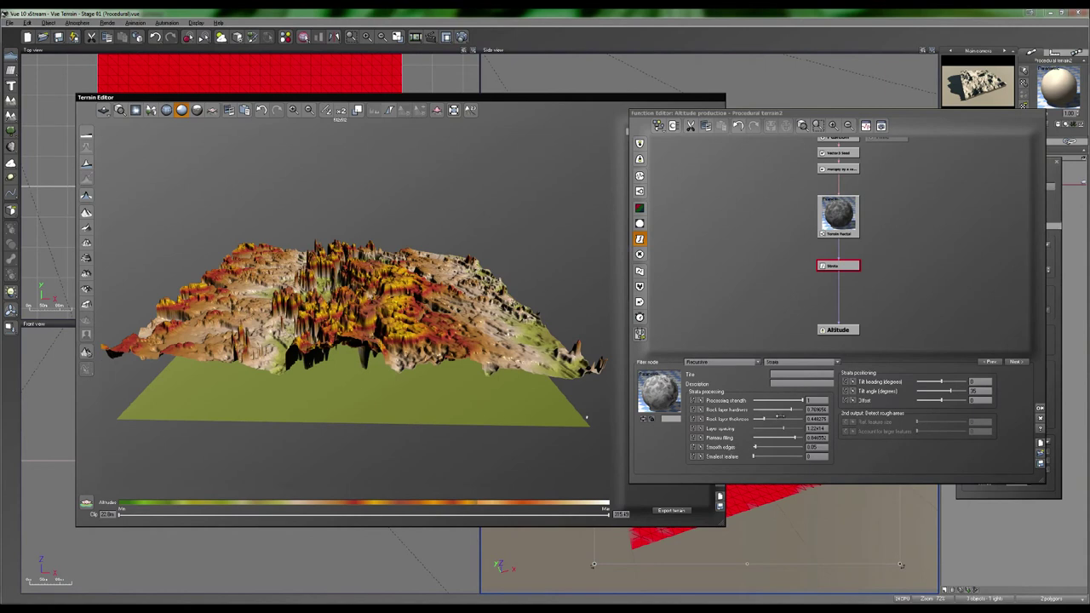
drag(764, 418, 758, 418)
click(461, 345)
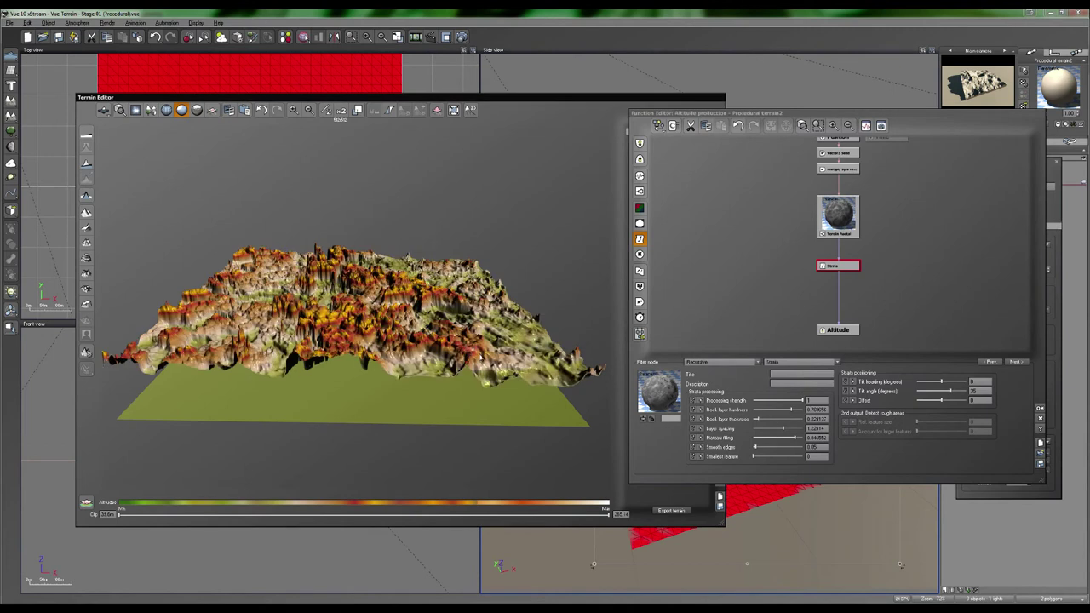
drag(481, 361, 479, 367)
drag(303, 377, 404, 338)
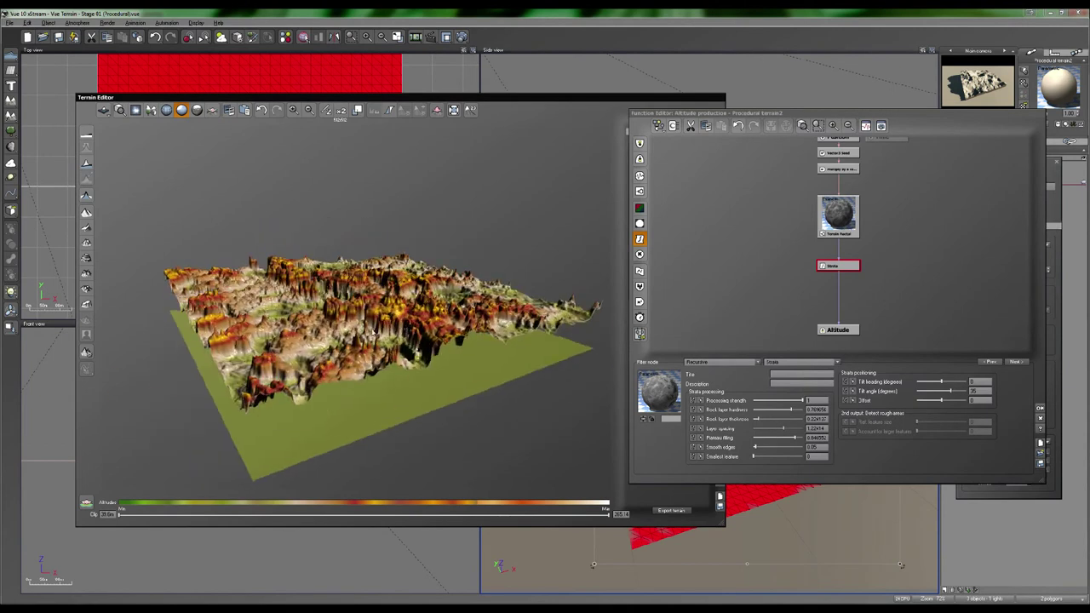
Try a rock layer thickness of about 1.17 with a layer spacing of about 0.28 in the Strata filter and inspect the terrain.
drag(758, 418, 782, 418)
click(424, 314)
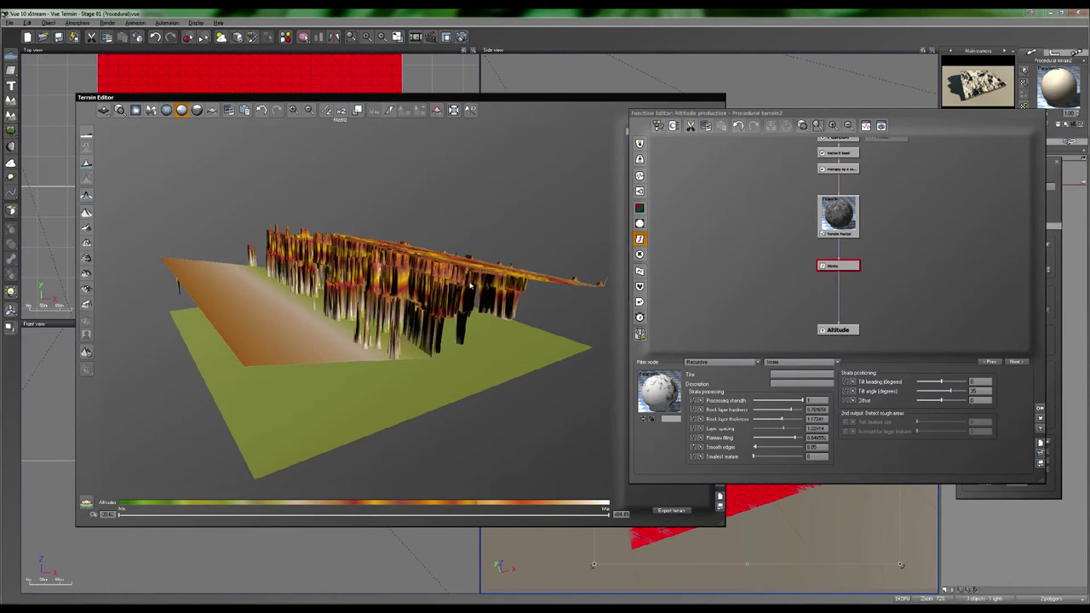
drag(451, 287, 436, 284)
drag(782, 428, 760, 428)
drag(457, 320, 447, 349)
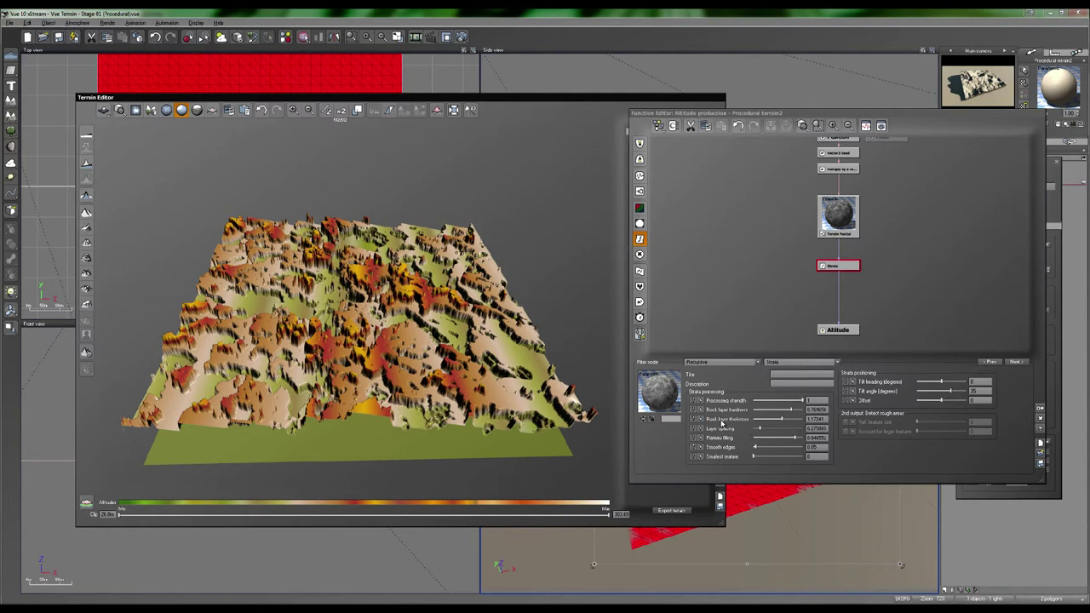
Reduce the Strata filter's rock layer thickness in stages to near its minimum, checking the terrain preview.
drag(783, 418, 769, 418)
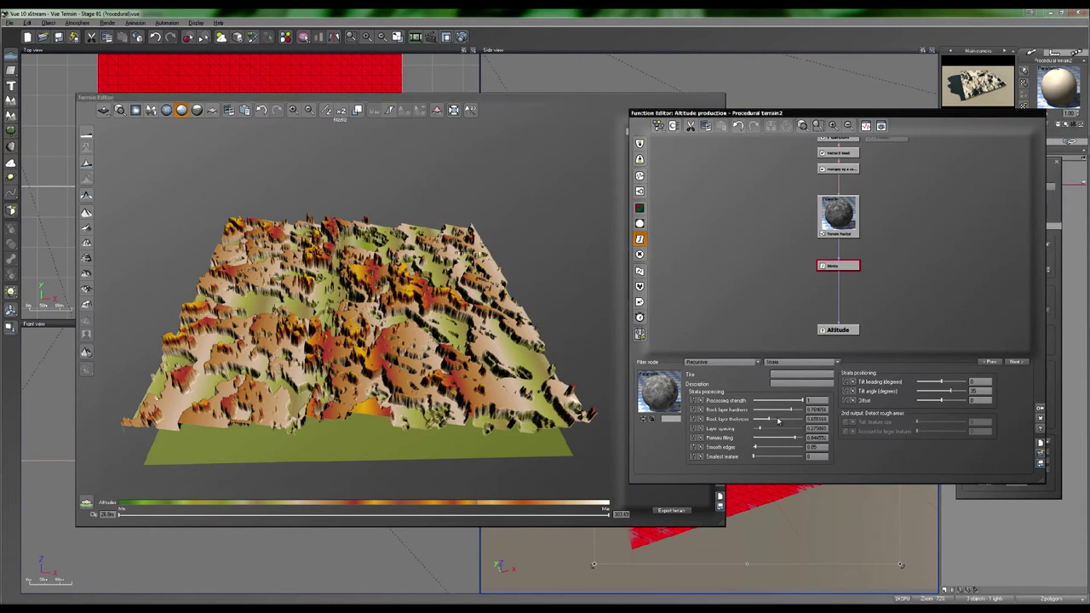
drag(394, 357, 431, 339)
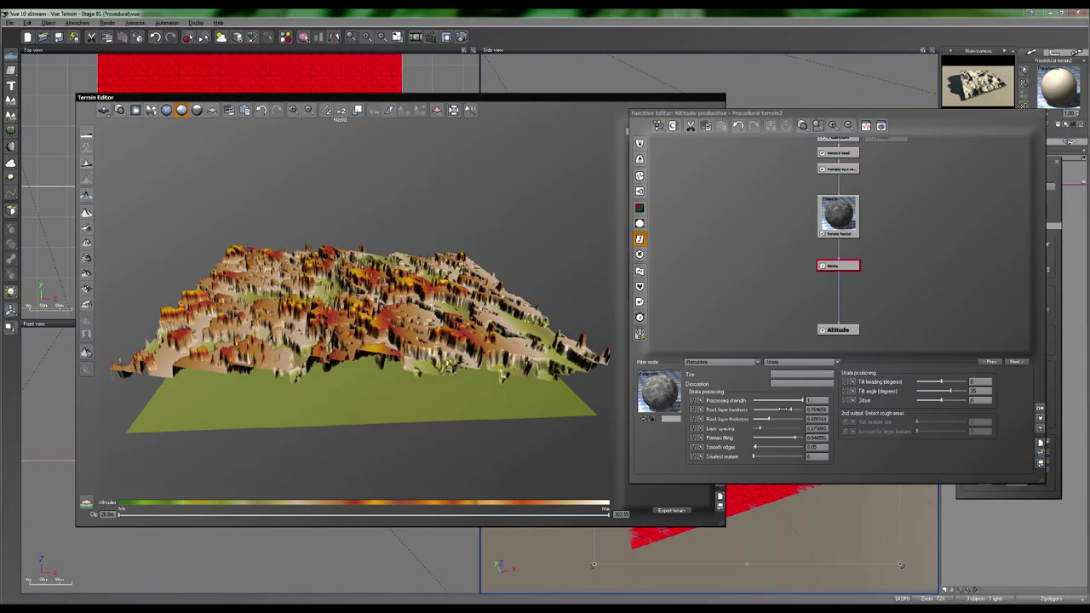
drag(778, 414, 770, 416)
drag(761, 421, 750, 420)
drag(437, 349, 459, 344)
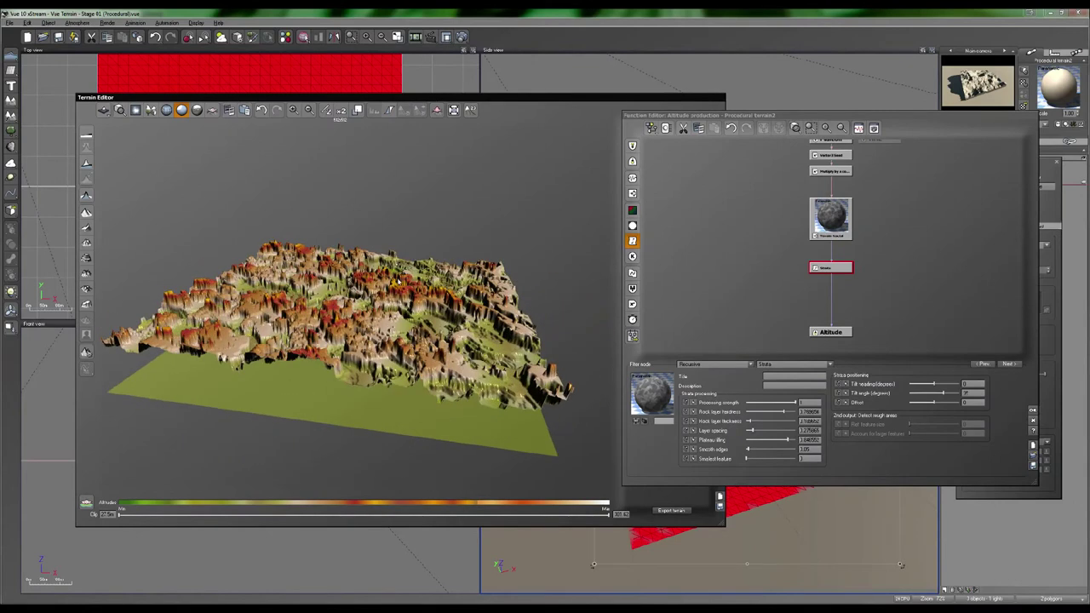
Set the Strata filter's layer spacing to about 0.41, increase smooth edges to roughly mid-range and inspect the terrain.
drag(765, 427, 769, 450)
click(405, 355)
click(453, 332)
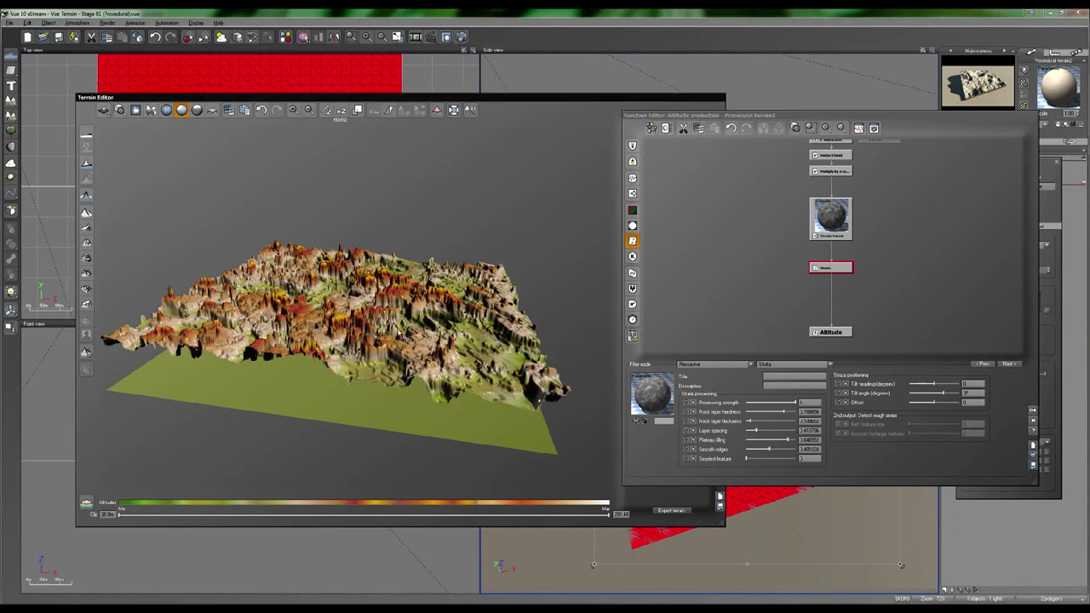
drag(453, 332, 424, 339)
Increase the Terrain Fractal node's distortion to about 0.76 and inspect the warped terrain from above and from the side.
click(819, 220)
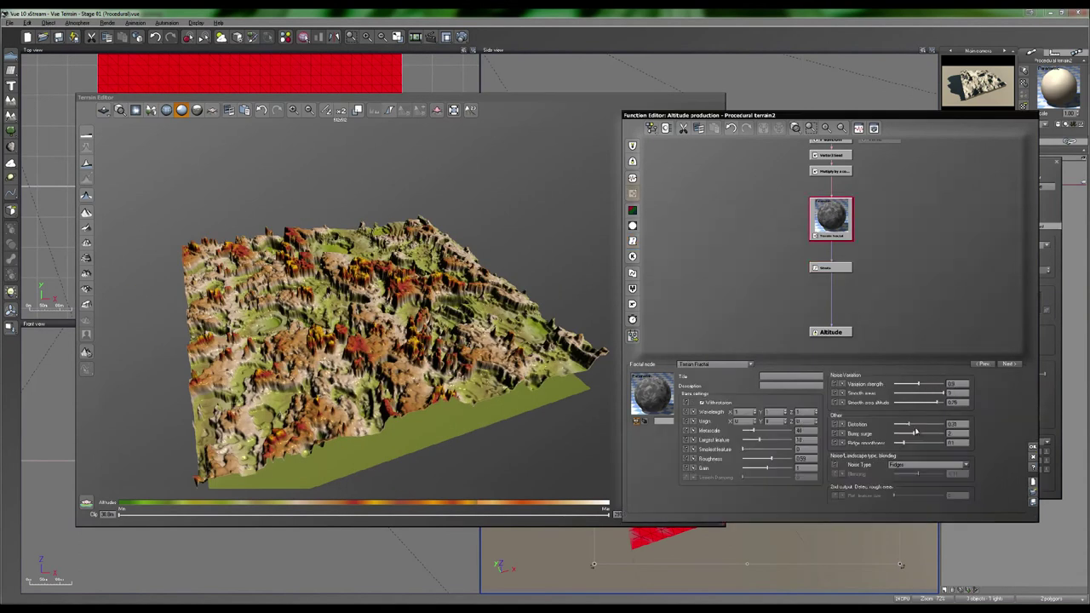
click(426, 373)
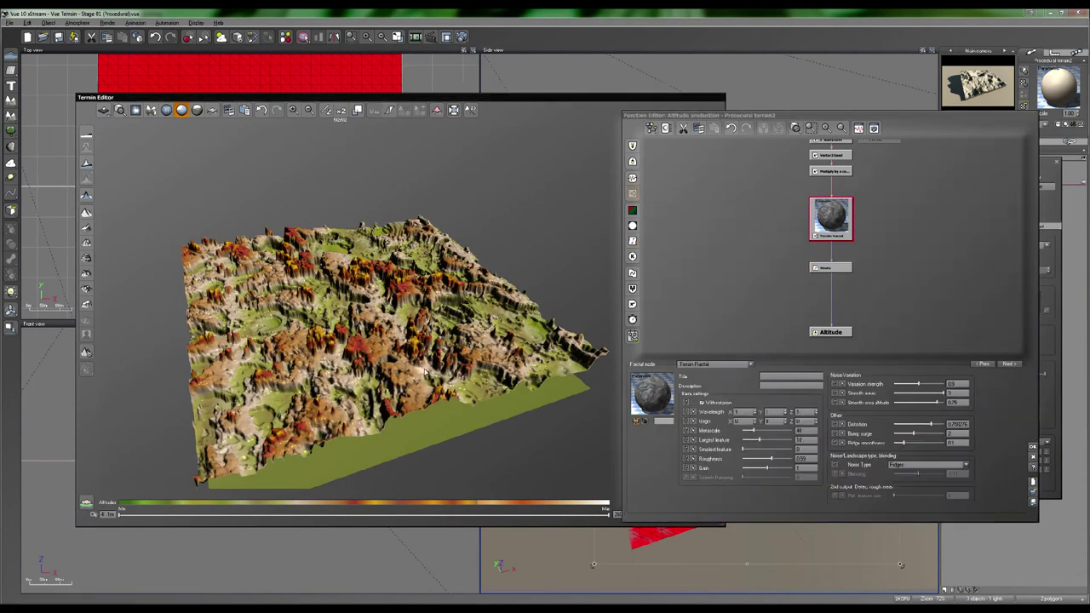
mouse_move(470, 364)
mouse_down()
mouse_move(466, 401)
mouse_move(451, 390)
mouse_move(453, 354)
mouse_up()
drag(328, 334, 343, 293)
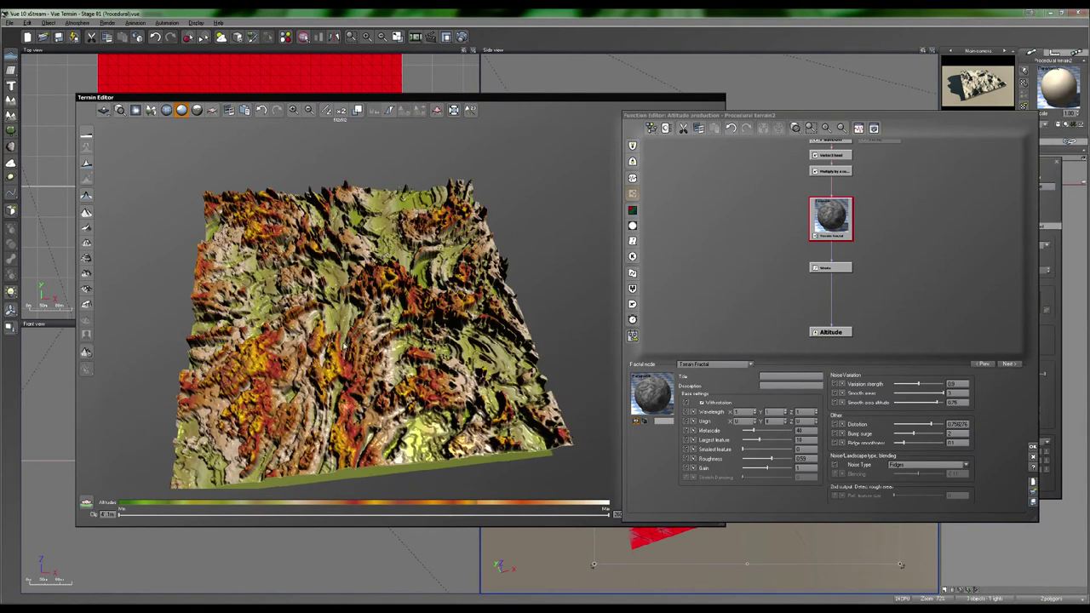
drag(471, 277, 472, 378)
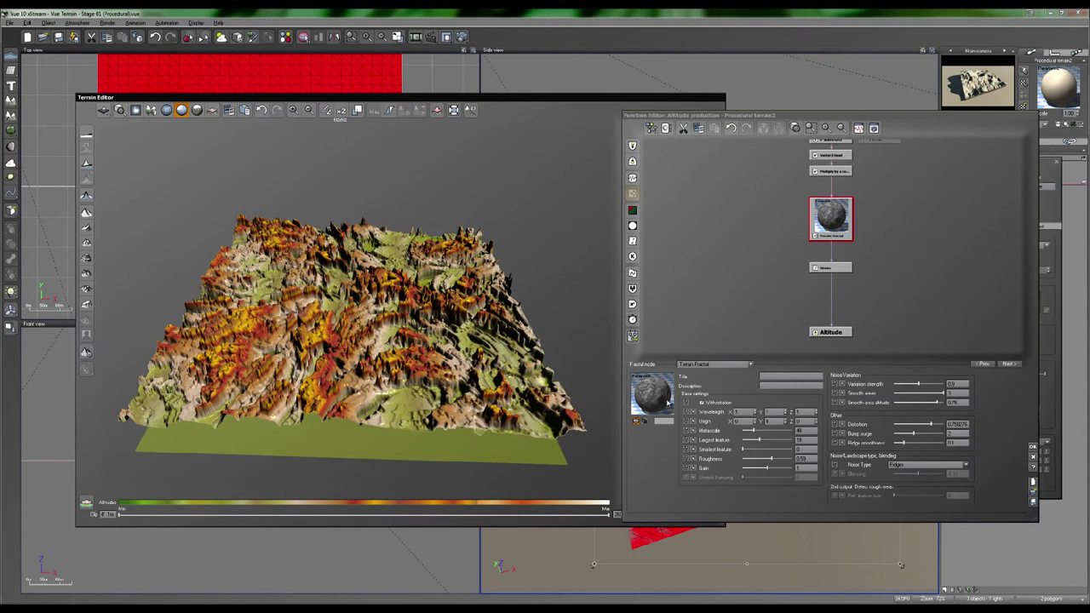
mouse_move(467, 334)
mouse_down()
mouse_move(469, 384)
mouse_move(469, 345)
mouse_up()
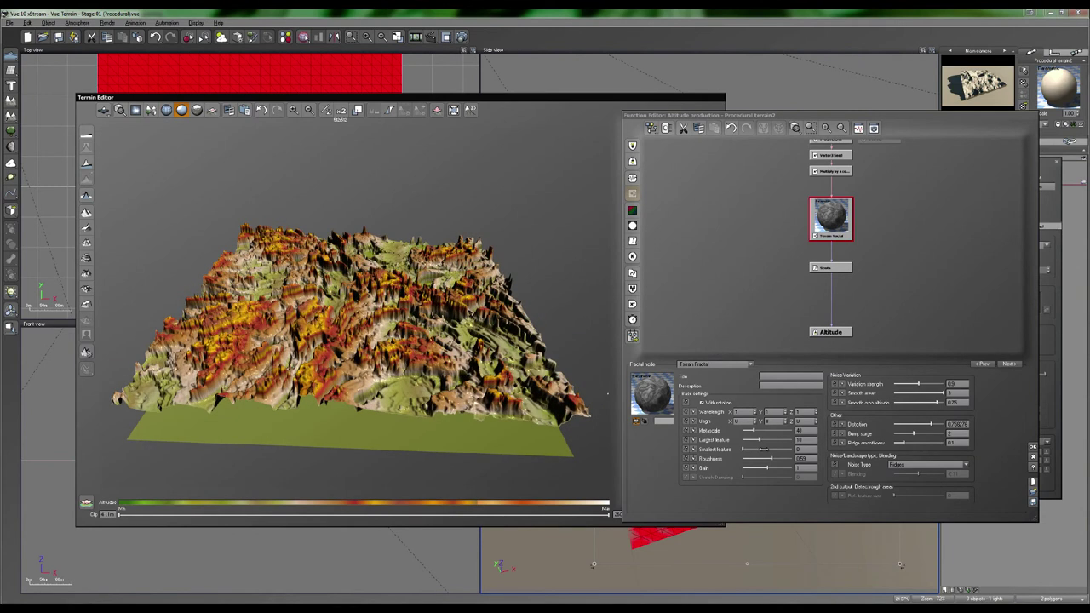
Increase the Terrain Fractal's largest feature to about 15.64 and examine the terrain from above and at a low angle.
drag(760, 440, 763, 440)
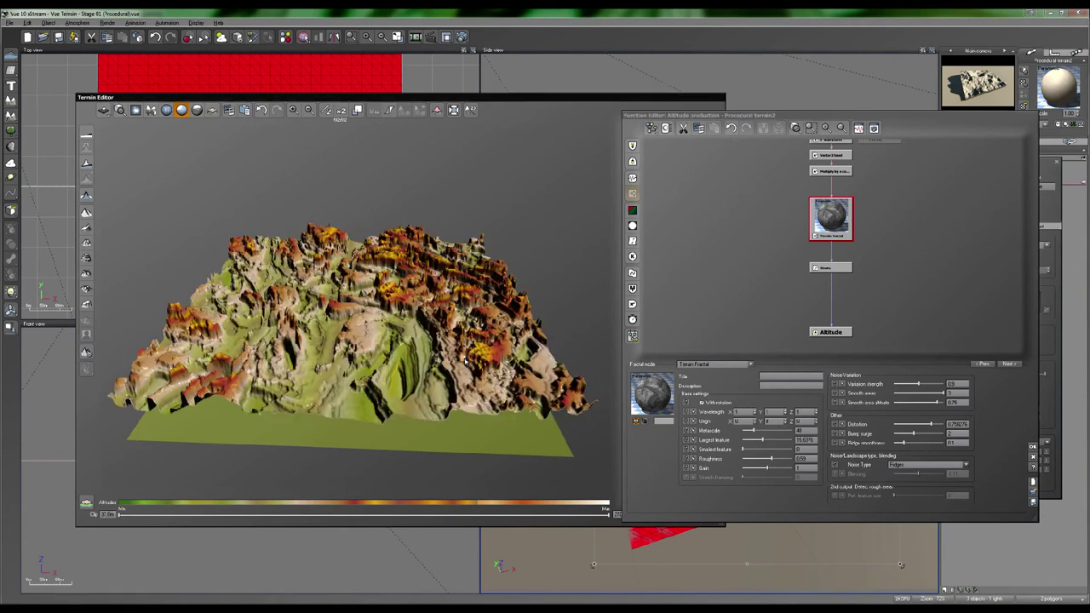
drag(462, 419, 494, 350)
drag(451, 297, 349, 284)
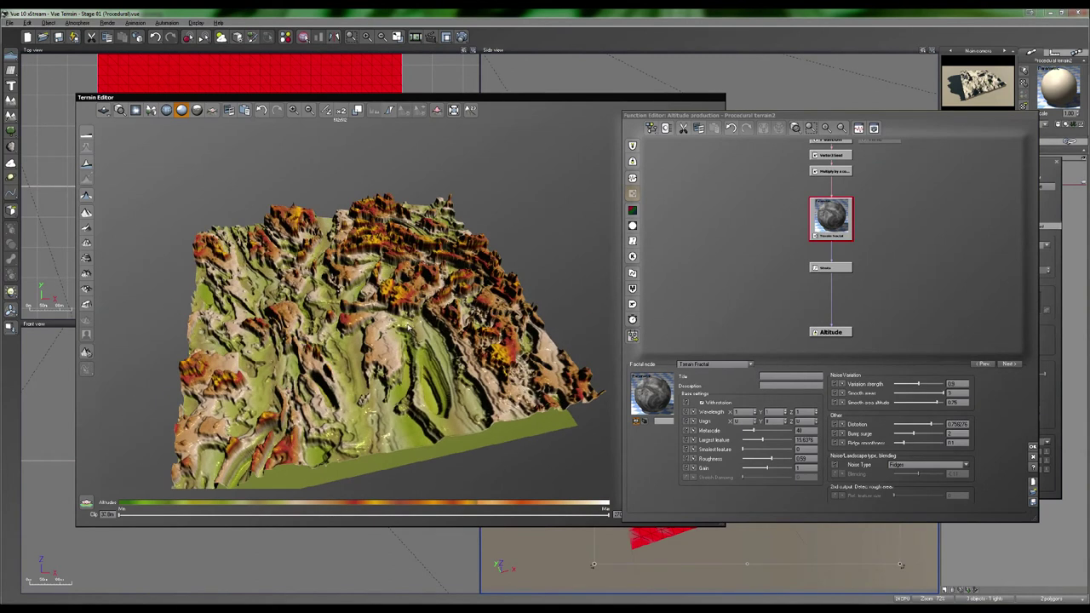
drag(346, 258, 353, 225)
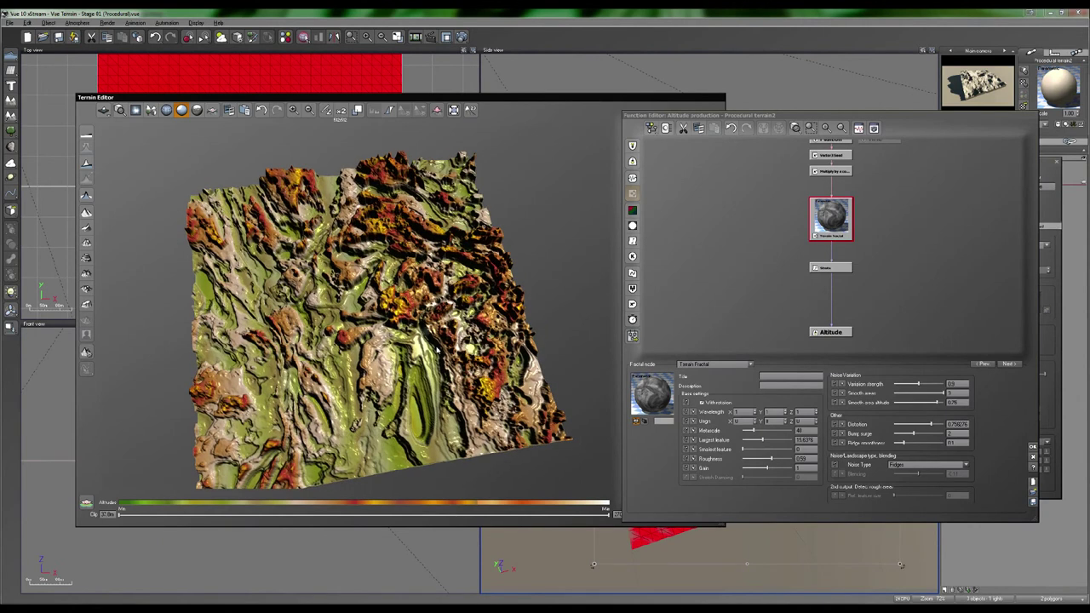
drag(442, 393, 432, 370)
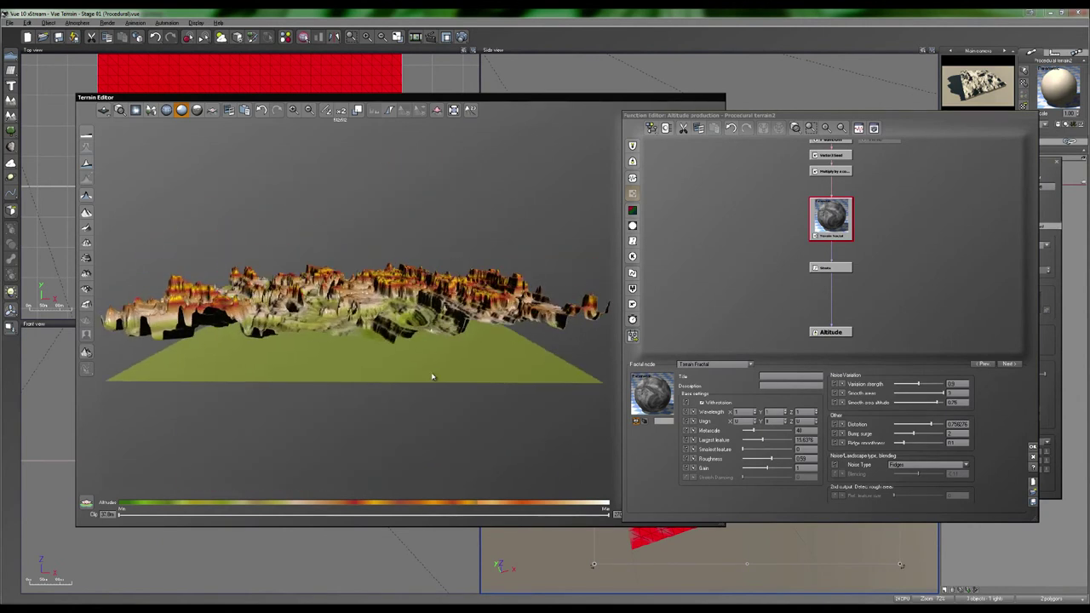
drag(432, 376, 497, 418)
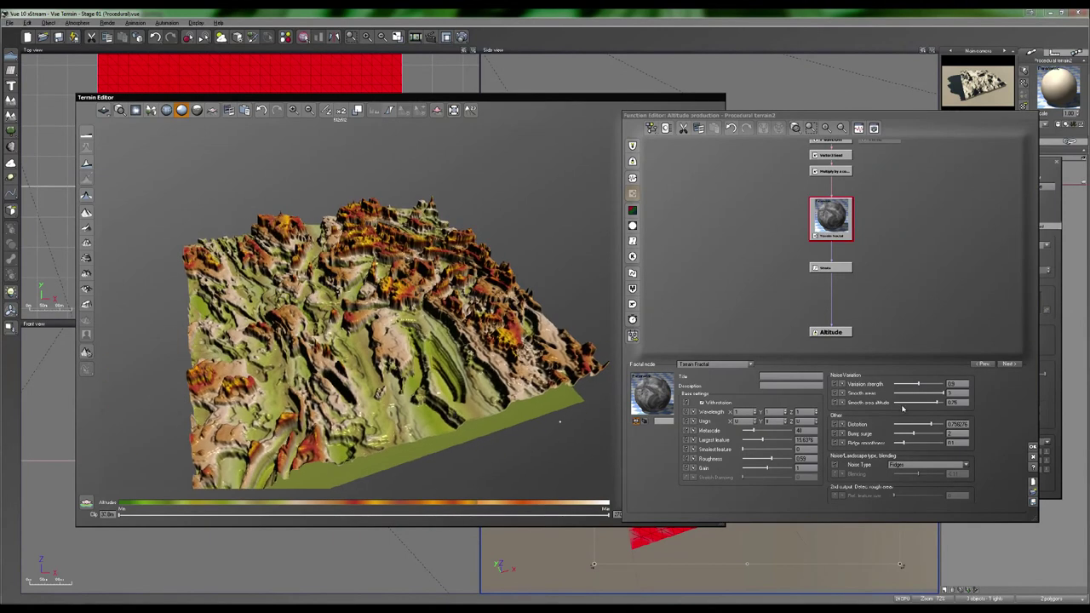
Accept the altitude production function and double the terrain's resolution twice in the Terrain Editor.
click(1033, 447)
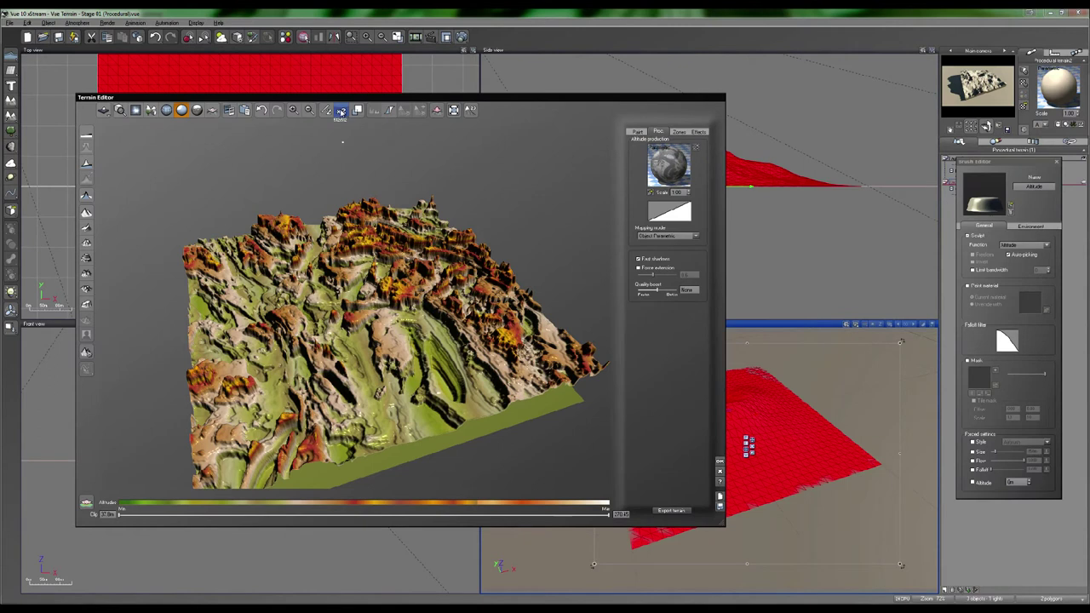
click(340, 111)
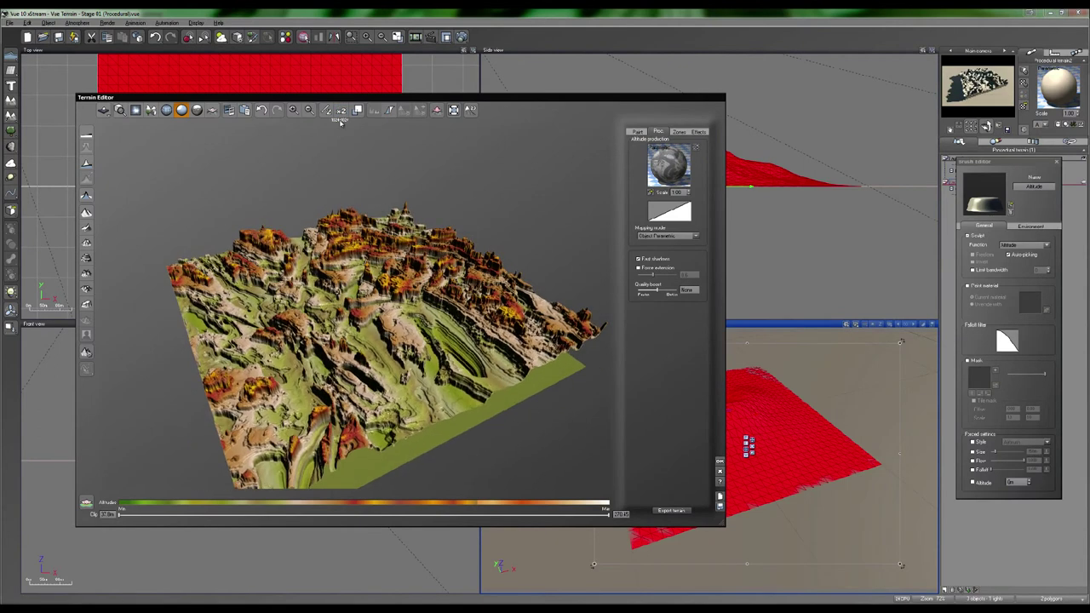
right_drag(465, 287, 444, 288)
click(340, 111)
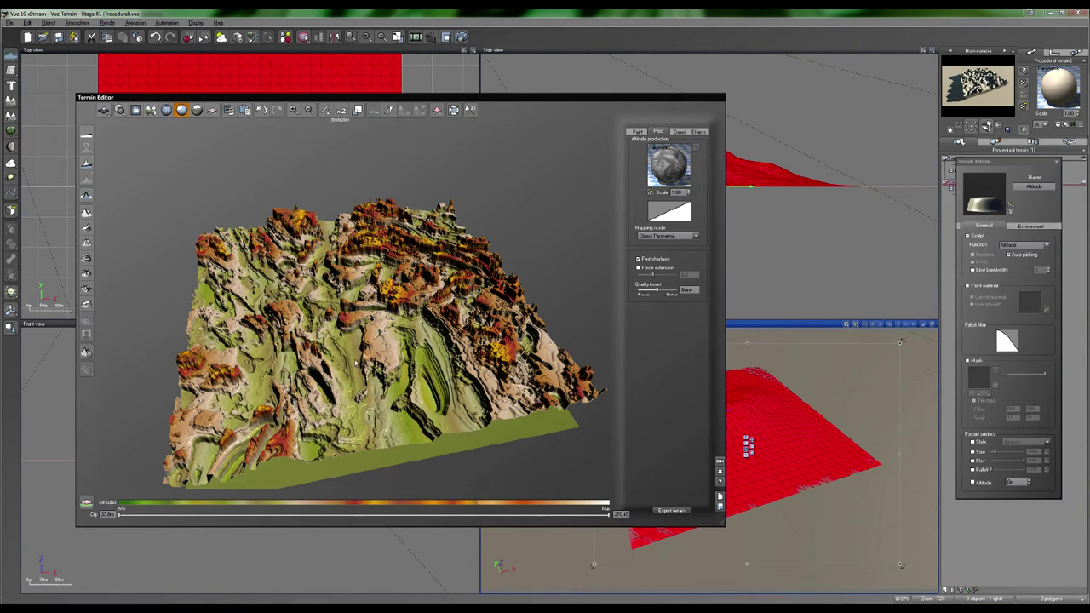
Inspect the high-resolution terrain and check the system's CPU and memory load in Windows Task Manager.
right_drag(371, 360, 352, 359)
drag(349, 360, 375, 368)
right_click(353, 605)
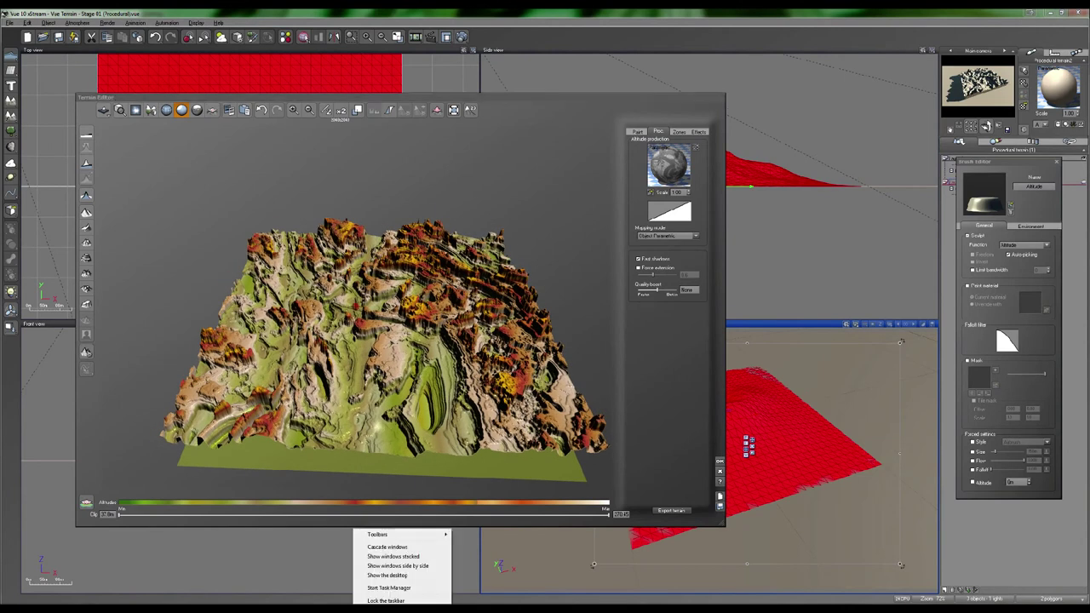
click(402, 588)
click(194, 37)
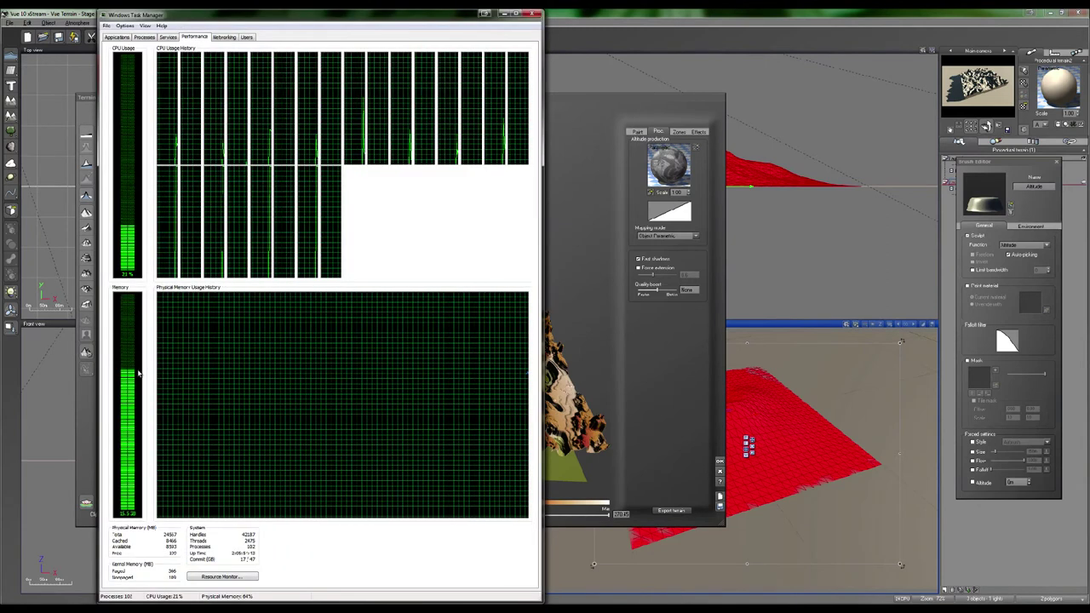
click(535, 13)
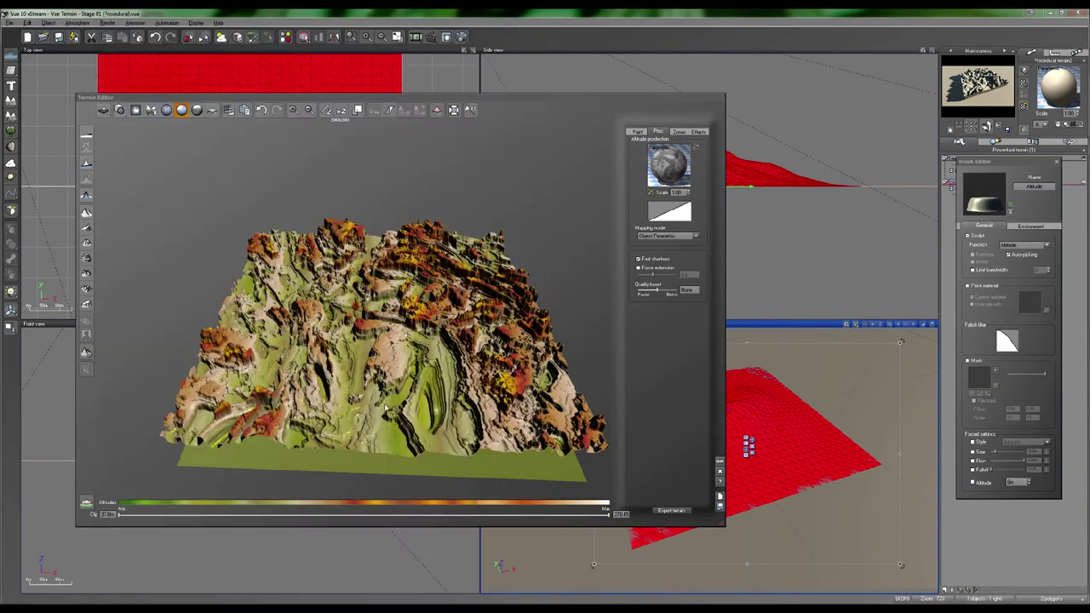
right_drag(469, 387, 396, 399)
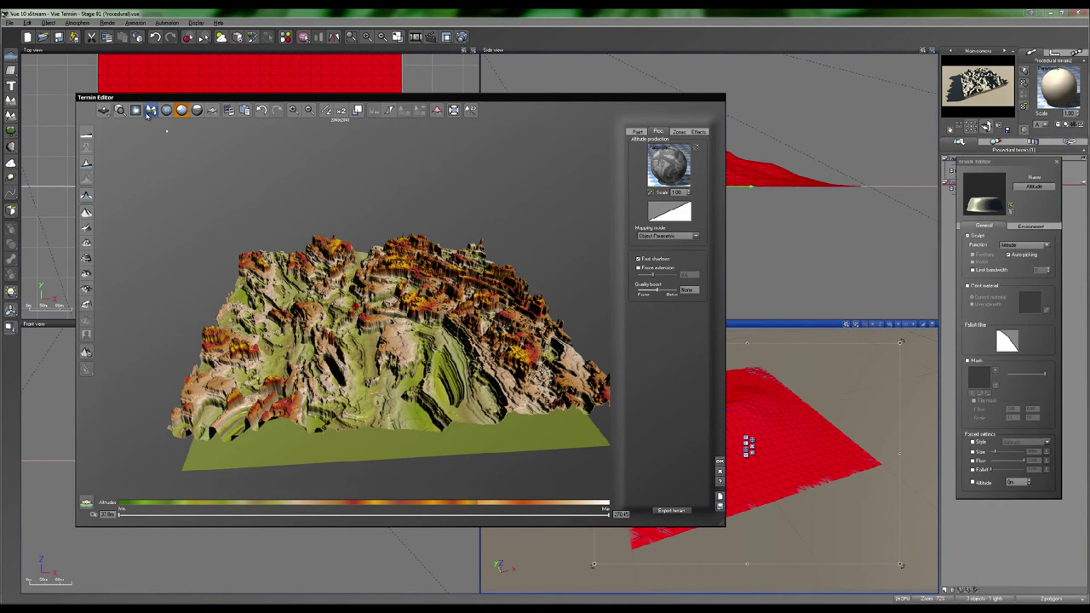
Convert the procedural terrain to a standard terrain and inspect the result up close.
click(103, 111)
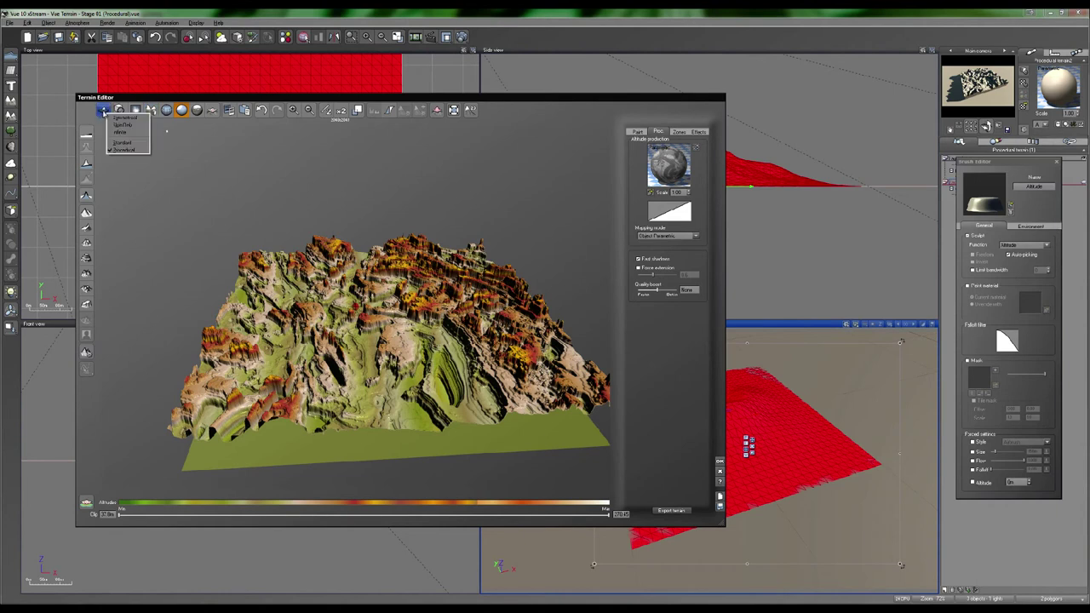
click(207, 184)
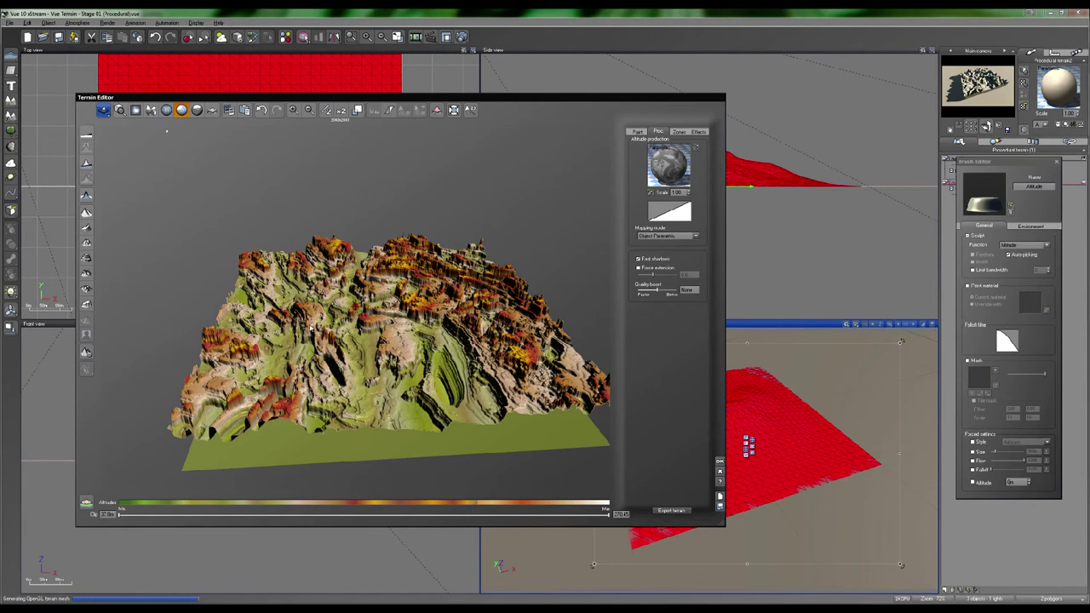
mouse_move(311, 327)
mouse_down()
mouse_move(562, 499)
mouse_move(446, 349)
mouse_move(451, 320)
mouse_move(577, 454)
mouse_up()
scroll(453, 331, up, 3)
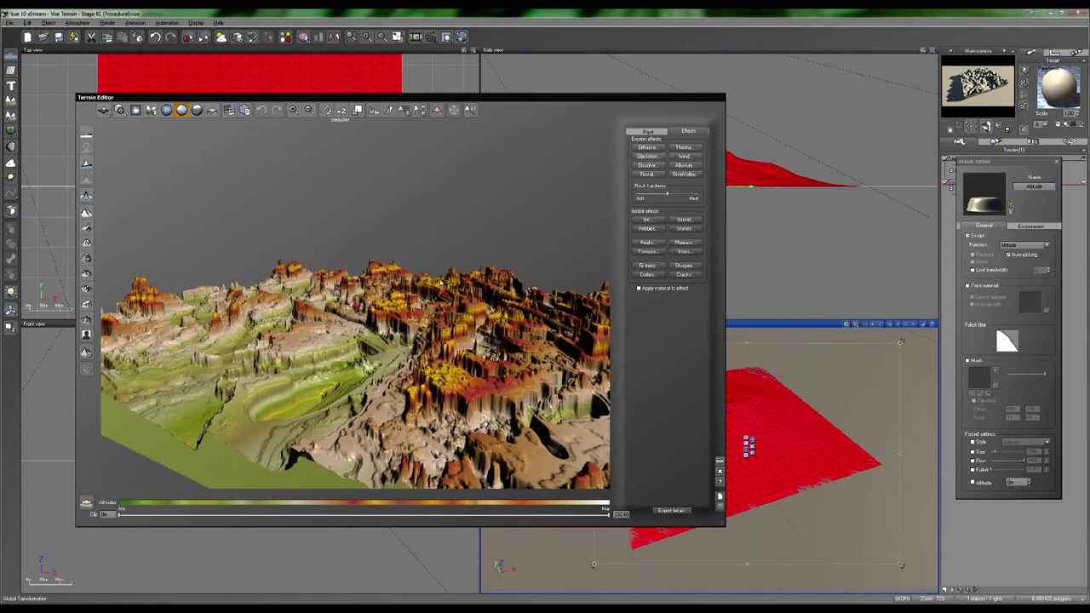
Start a terrain export and create a folder named Volcano on the Work SSD (B:) drive as its destination.
click(672, 510)
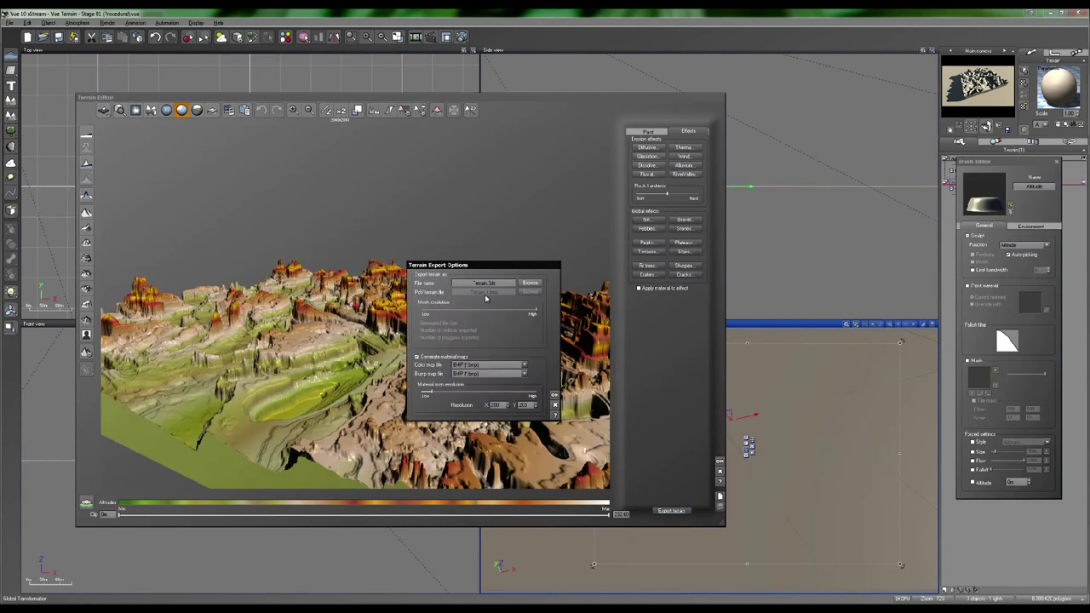
click(530, 284)
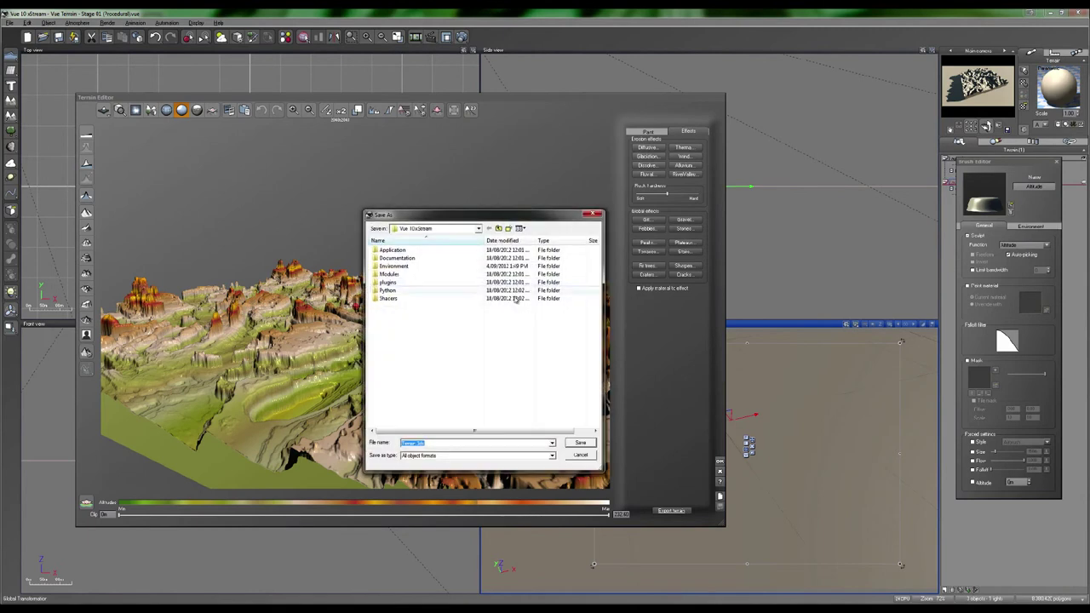
click(440, 230)
click(417, 285)
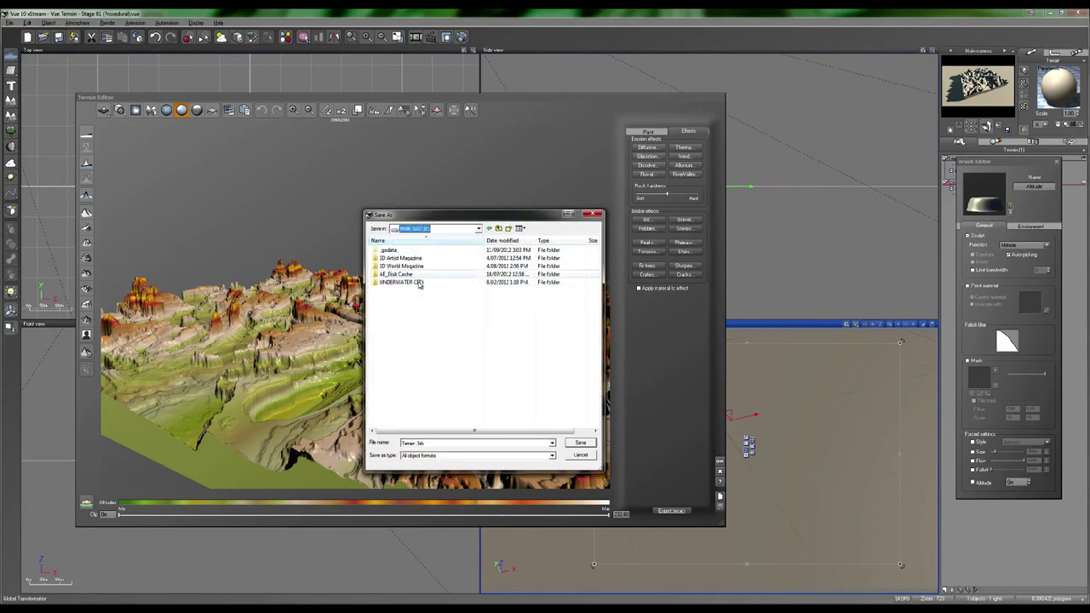
click(509, 228)
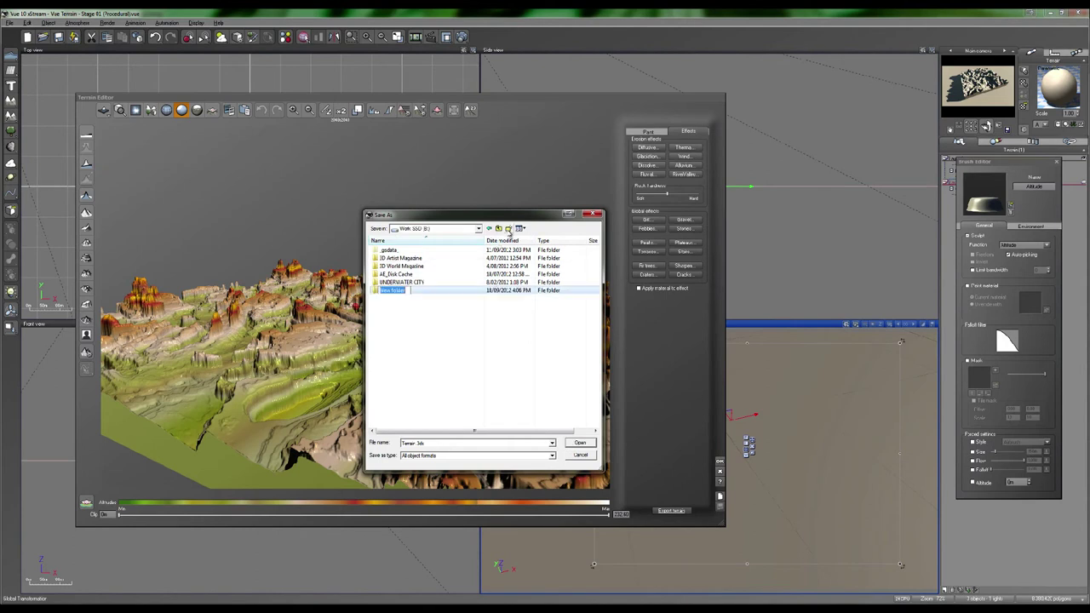
text(Volcano)
key(Return)
key(Return)
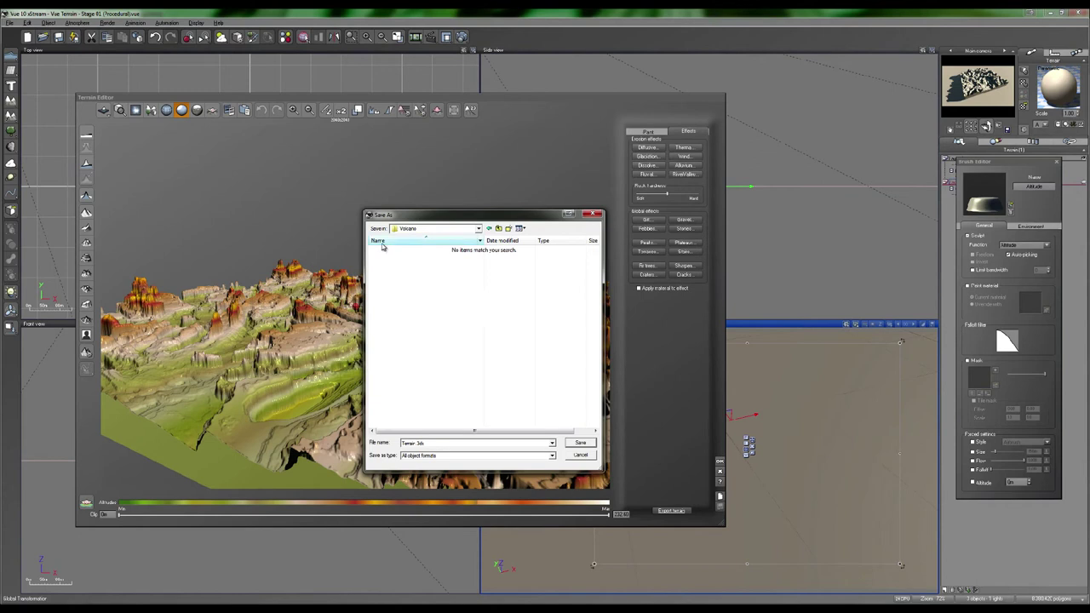
Set the export format to TIF and name the file 1_Vue_Output_Terrain.tif in the Volcano folder.
click(426, 457)
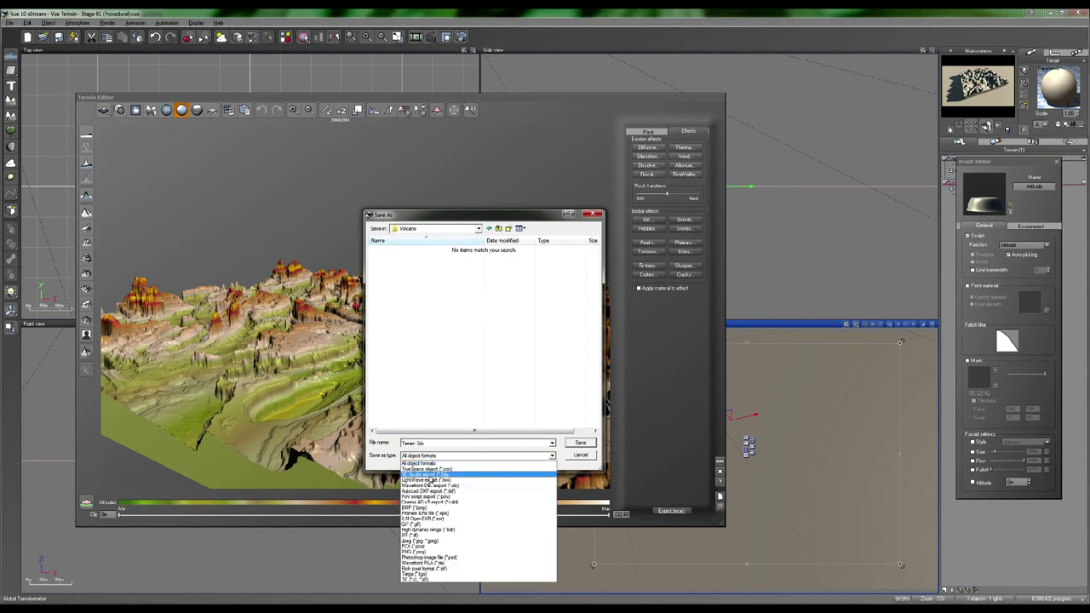
click(421, 580)
click(431, 443)
click(432, 444)
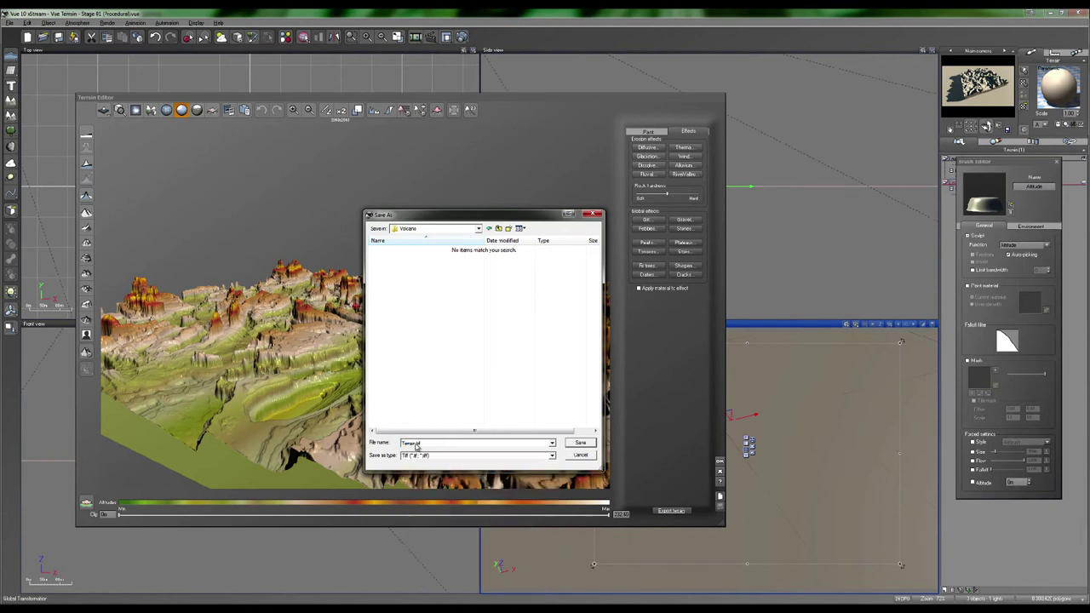
text(Vue_)
text(Cu)
text(tput)
text(_)
key(Home)
text(1_)
click(580, 444)
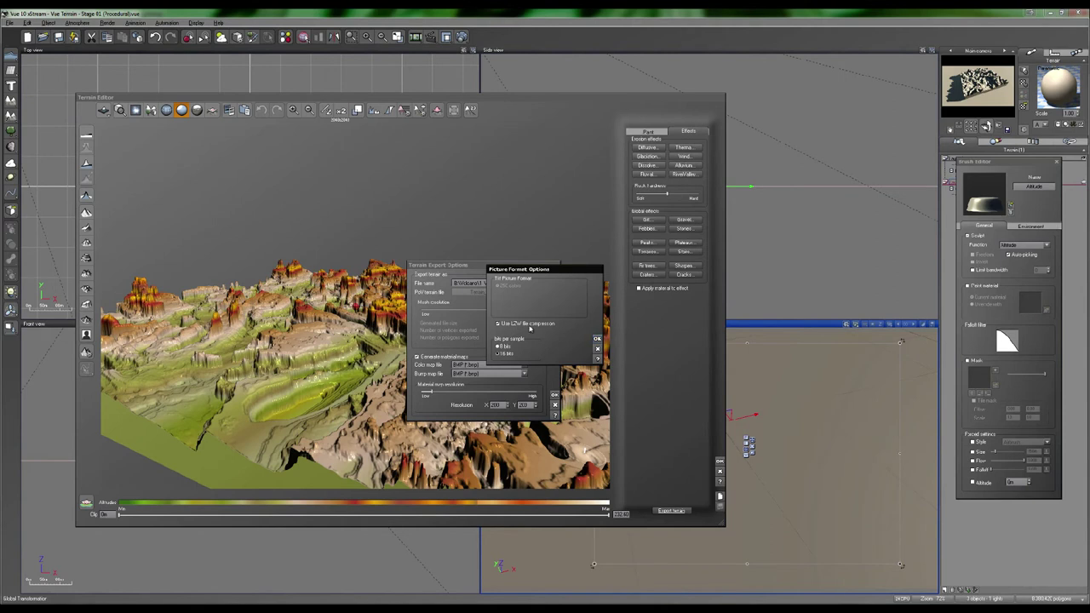
Accept the TIF picture format options, turn off material map generation and export the terrain.
click(597, 339)
click(418, 357)
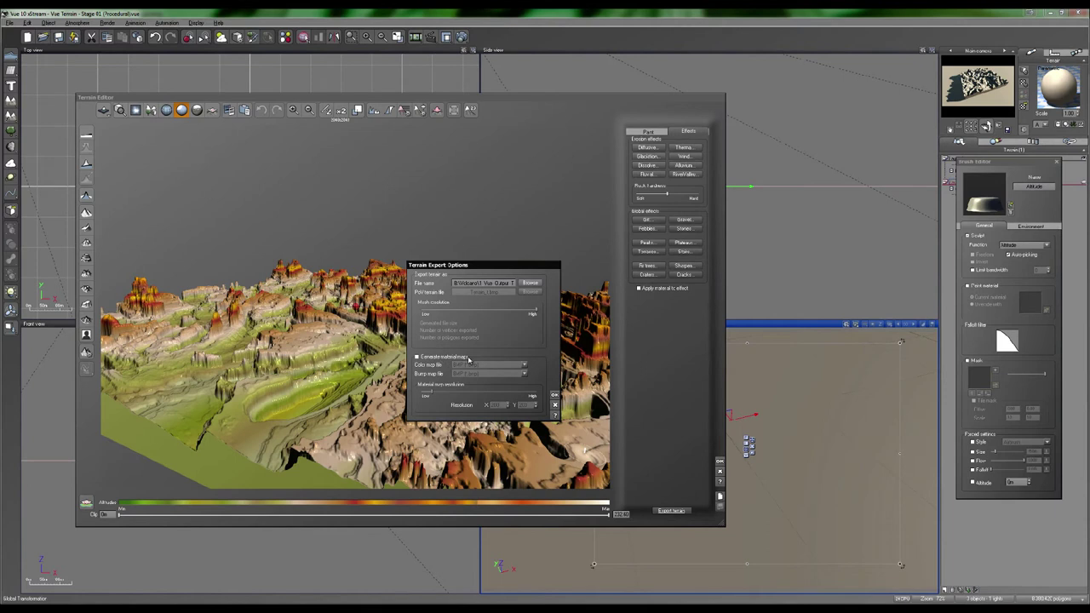
click(554, 395)
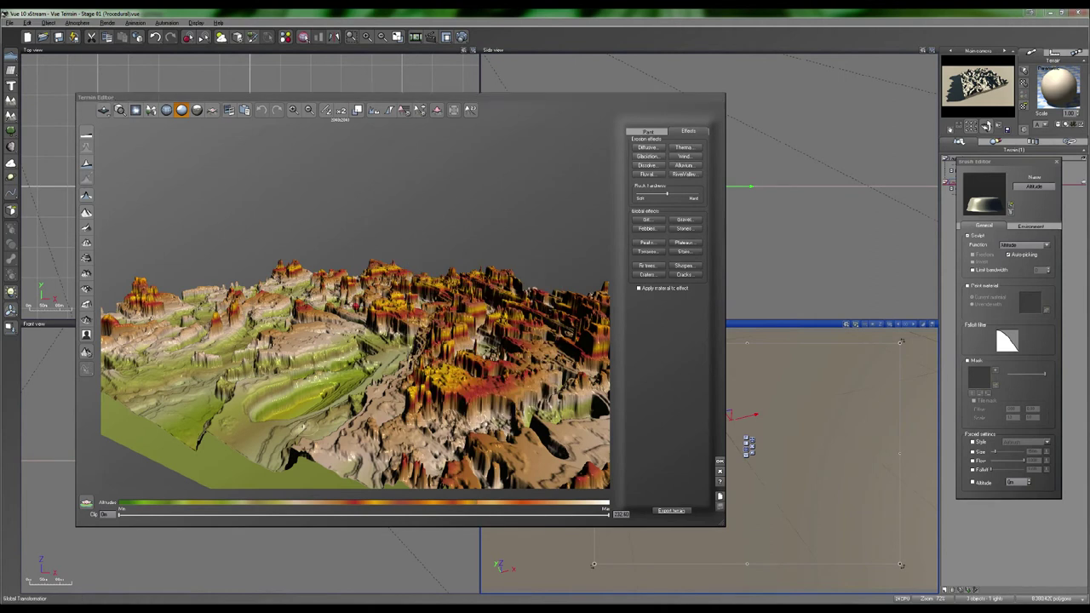
Browse to the Volcano folder on Work SSD (B:) in Windows Explorer and open the exported TIF height map.
key(alt+Tab)
key(alt+Tab)
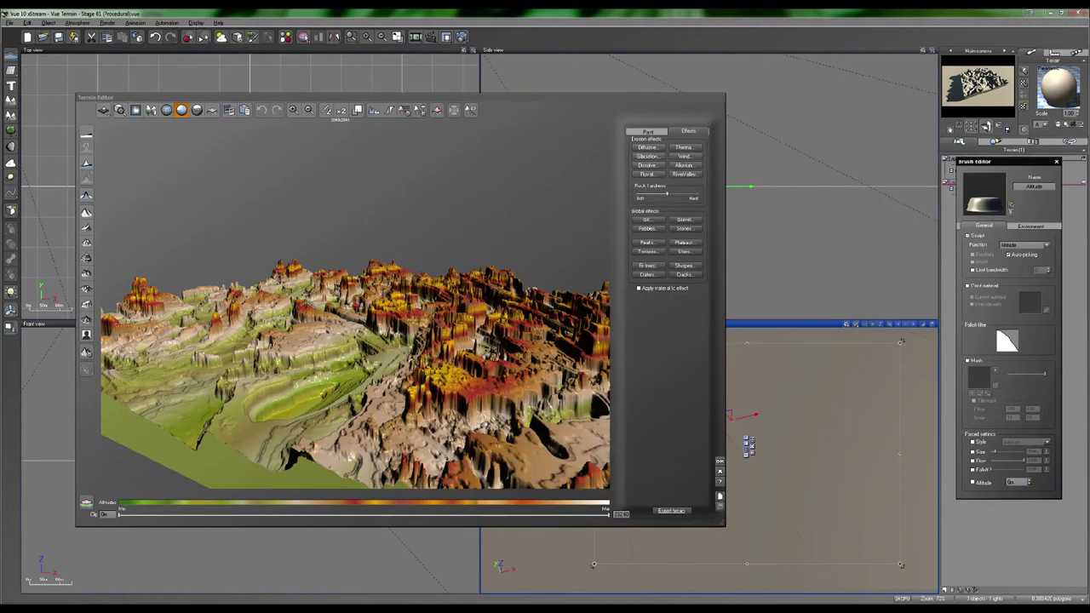
key(alt+Tab)
click(443, 364)
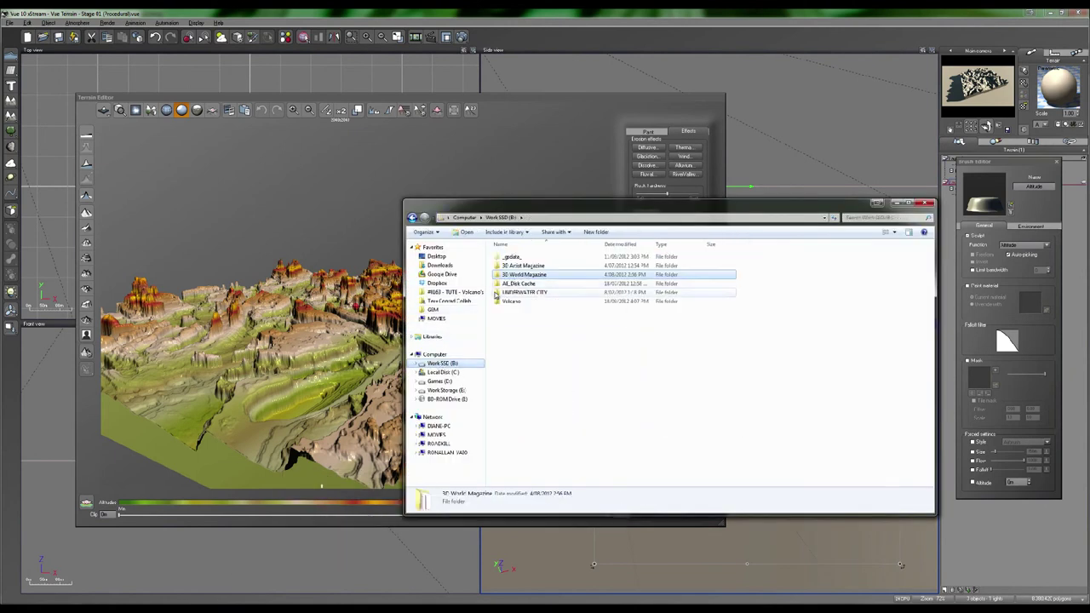
drag(495, 295, 440, 297)
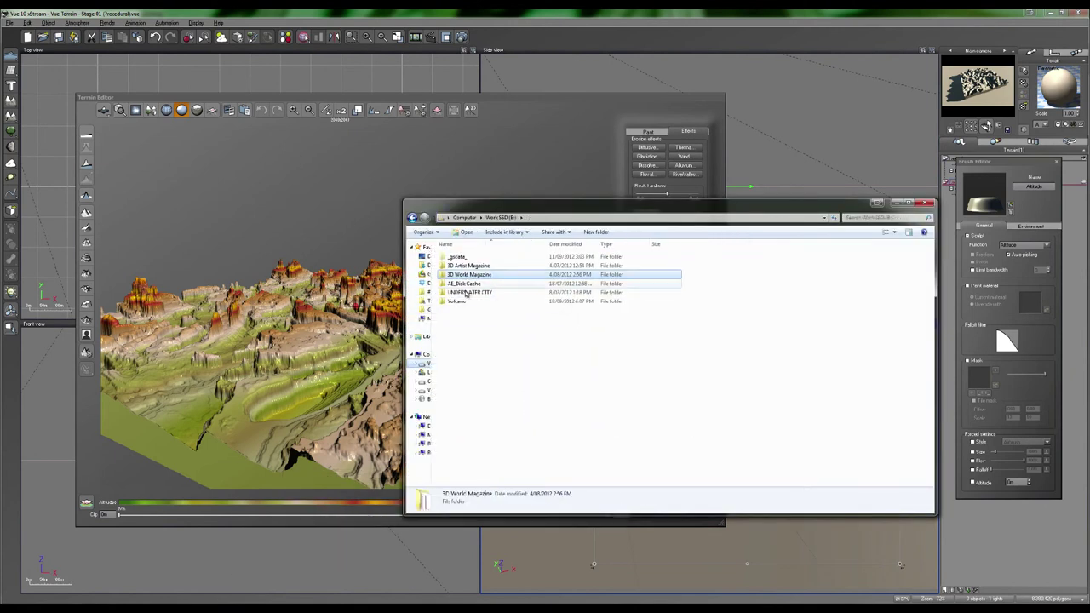
double_click(460, 301)
click(459, 264)
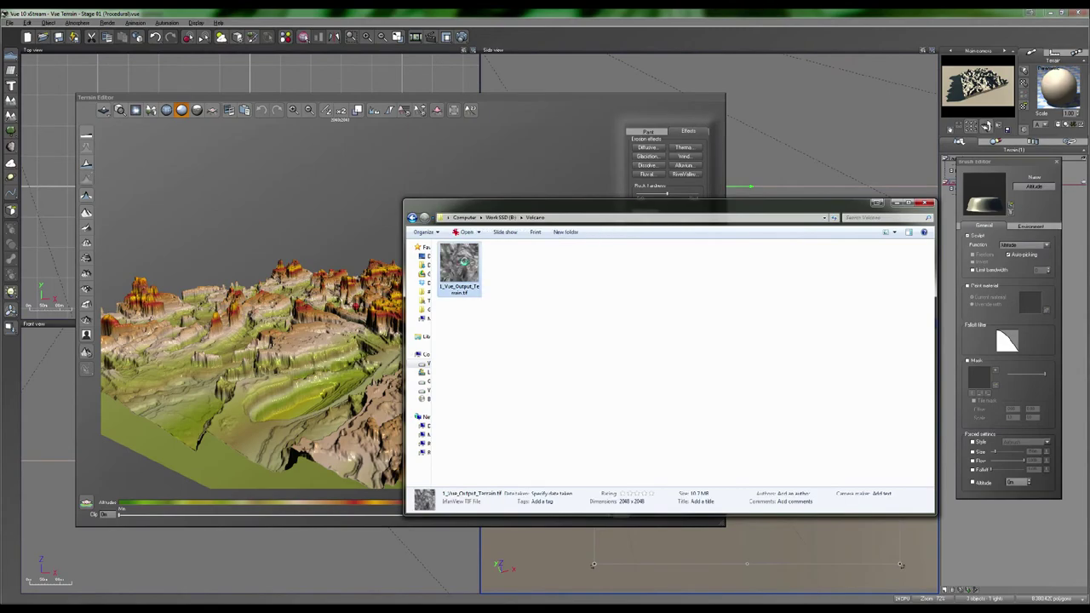
double_click(460, 264)
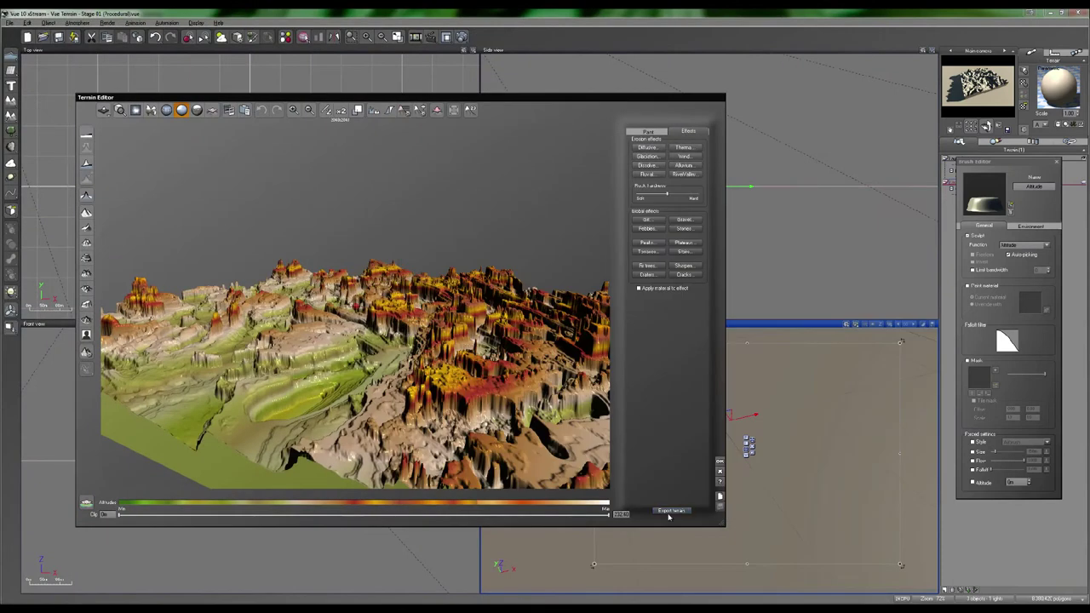
Set up a second terrain export in Targa format as Terrain.tga in the Volcano folder on Work SSD (B:).
click(670, 510)
click(529, 282)
click(485, 456)
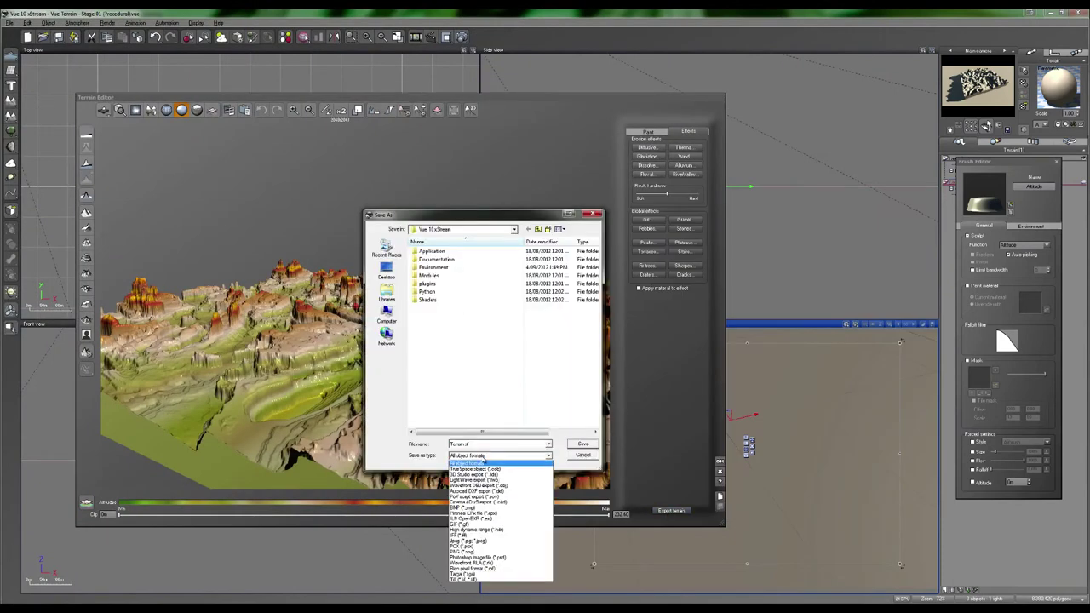
click(507, 575)
click(388, 271)
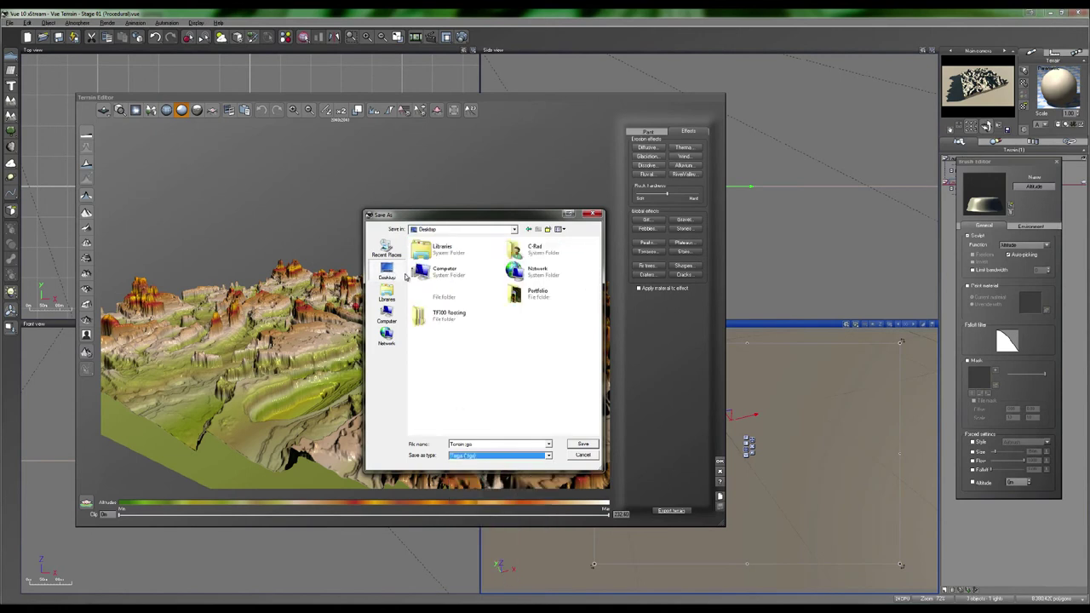
double_click(448, 269)
double_click(449, 269)
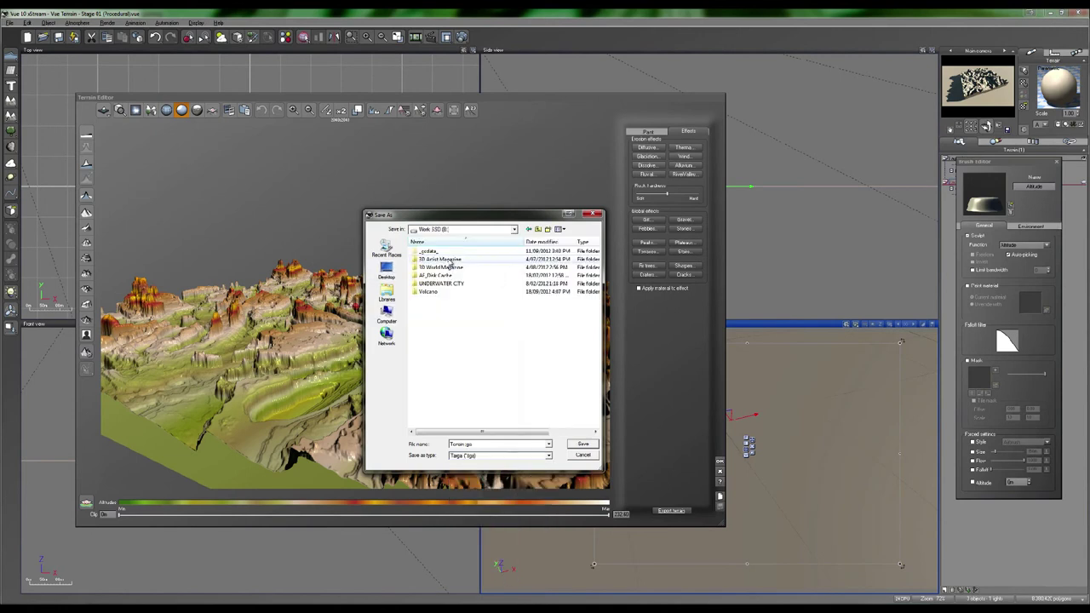
double_click(438, 292)
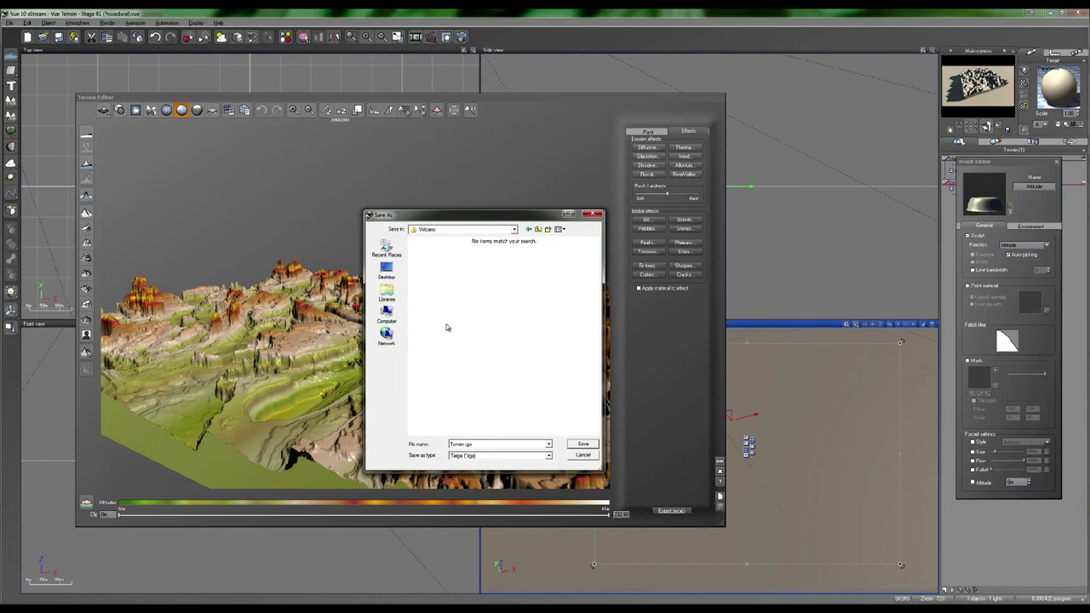
click(583, 444)
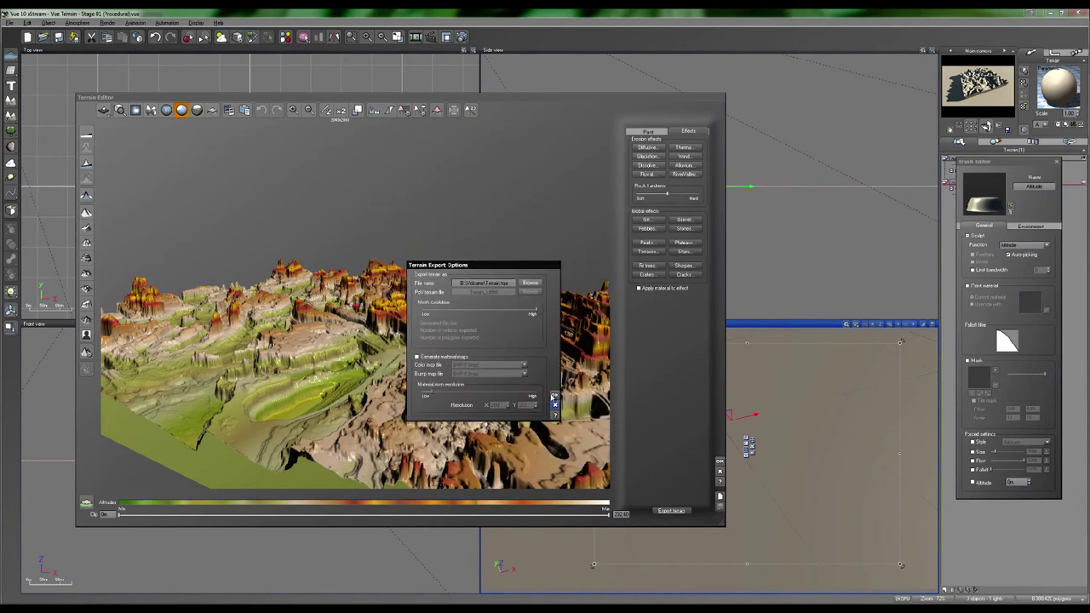
Export the Targa file as a 16-bit altitude map.
click(554, 396)
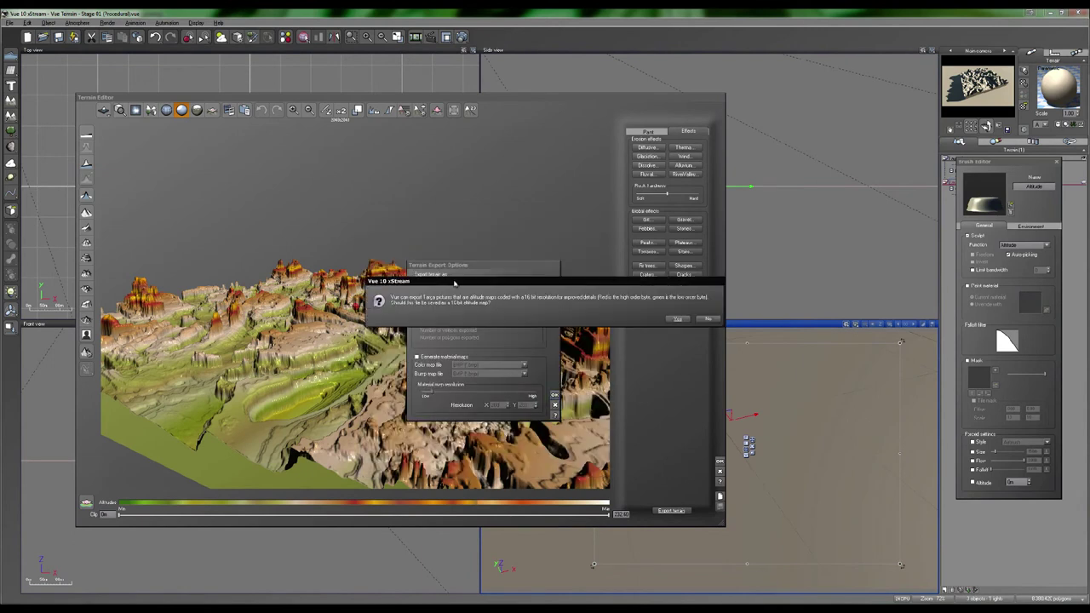
drag(431, 298, 379, 238)
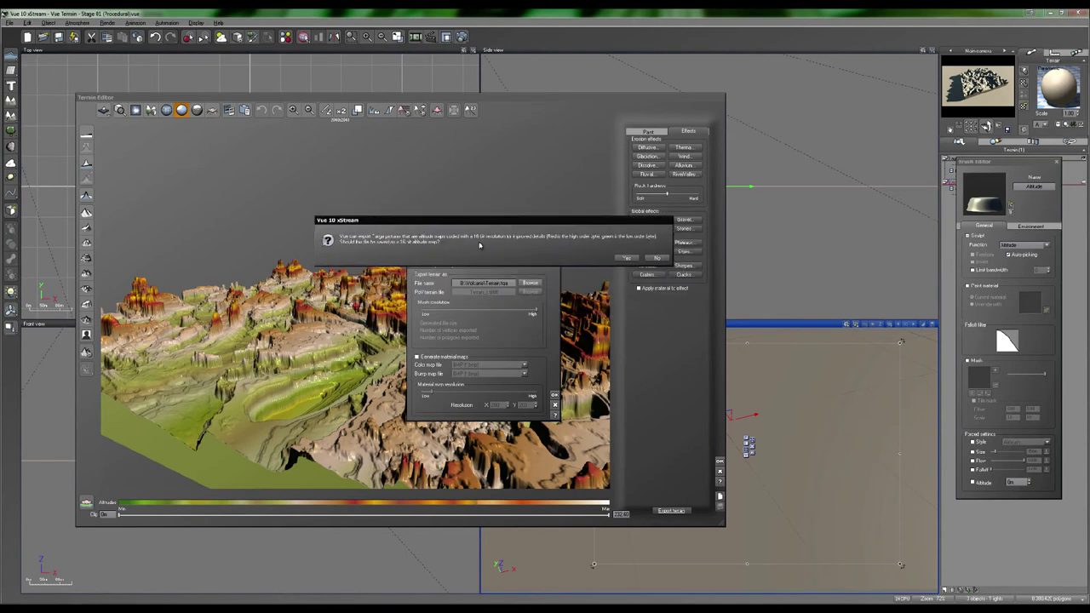
click(631, 257)
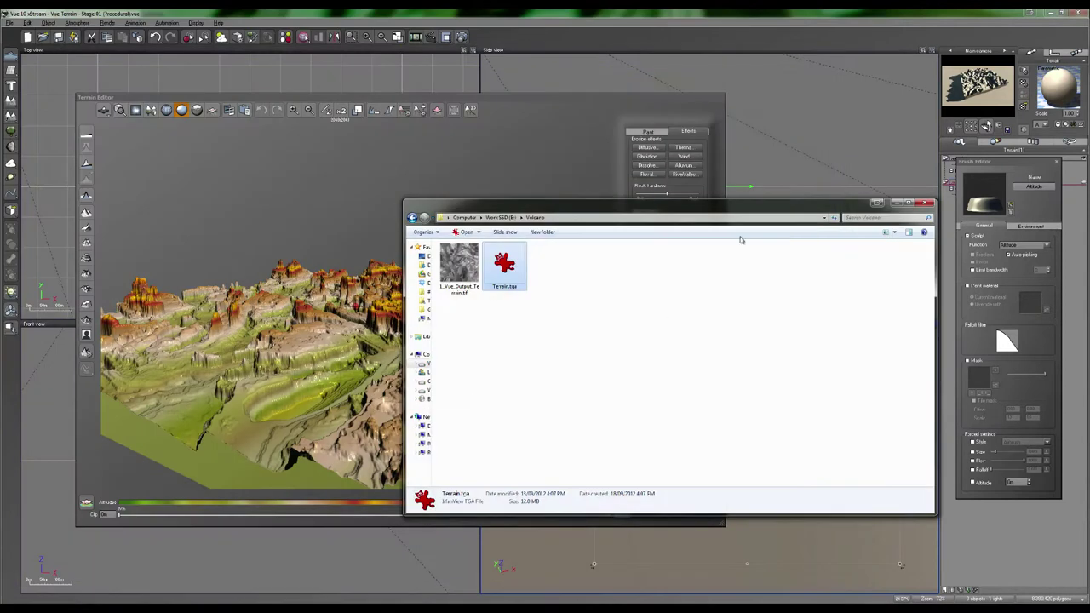
Return to the Terrain Editor, inspect the standard terrain and accept it into the scene.
click(375, 400)
right_drag(457, 354, 383, 366)
click(719, 461)
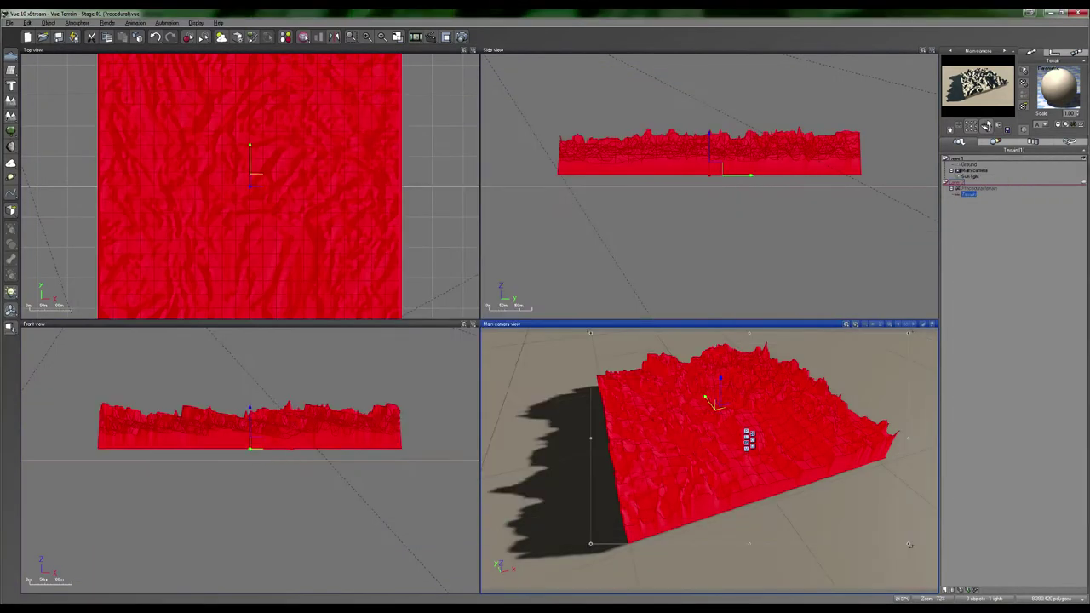
Check the Volcano folder, minimize it and switch to World Machine with both device groups in view.
key(alt+Tab)
key(alt+d)
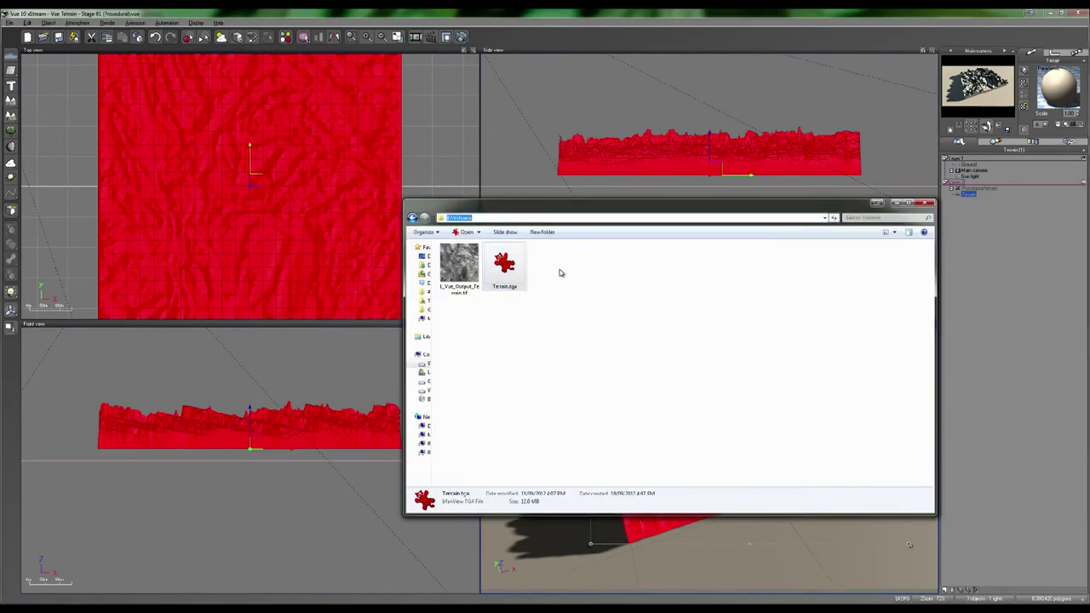
click(894, 204)
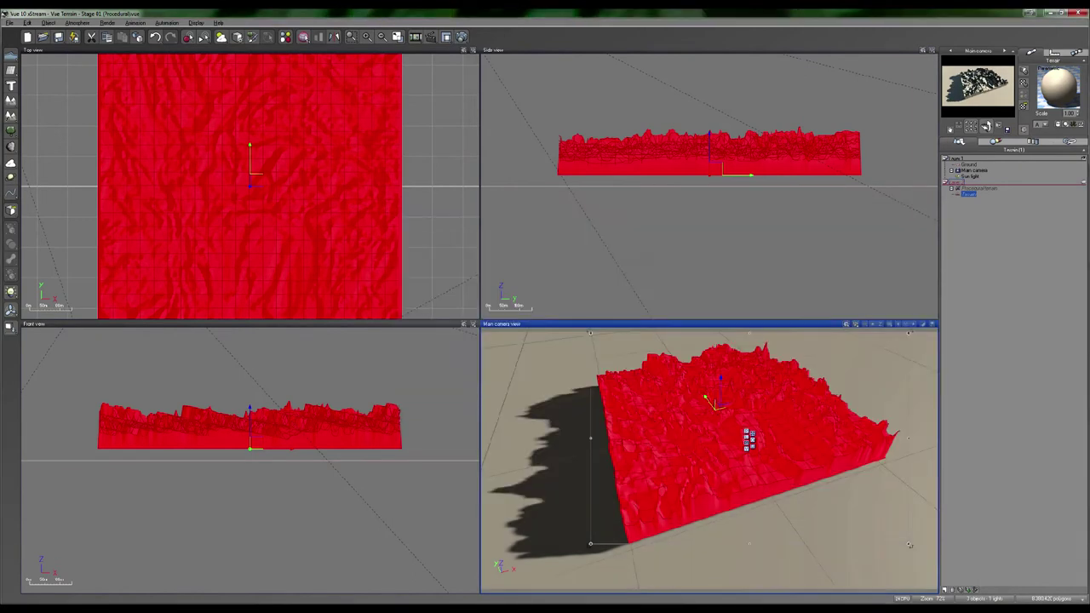
key(alt+Tab)
scroll(652, 219, down, 2)
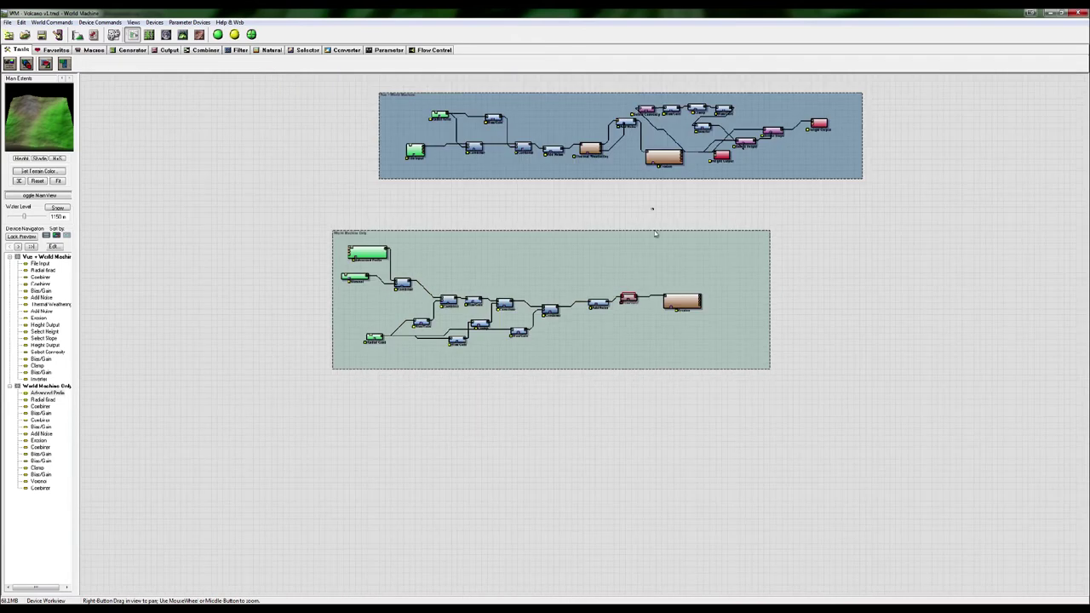
right_drag(647, 212, 611, 332)
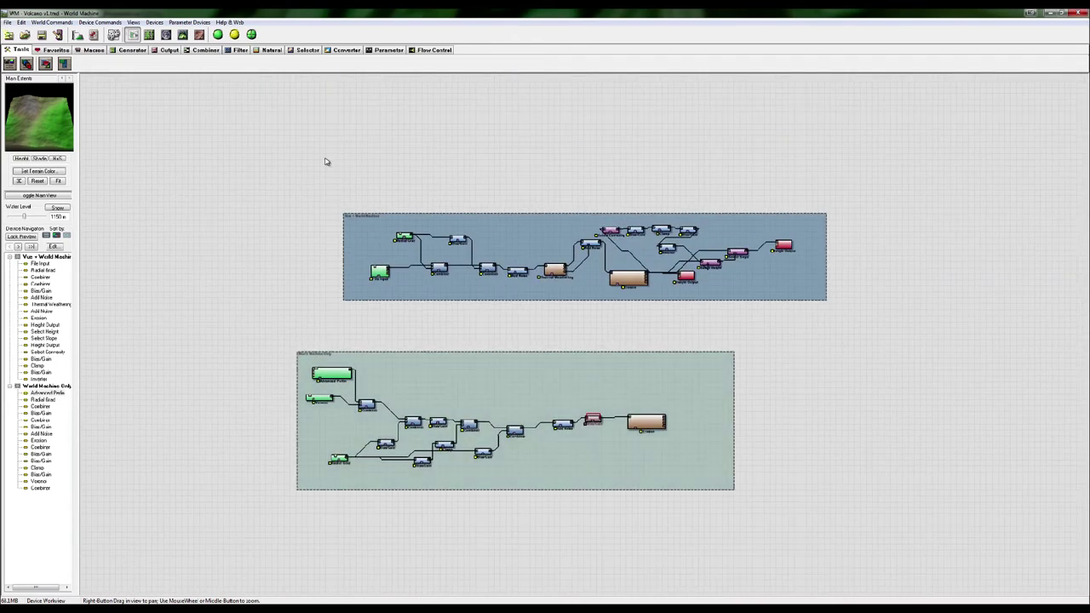
Preview the Erosion device in the Vue + World Machine group and survey both device groups.
right_drag(574, 152, 478, 183)
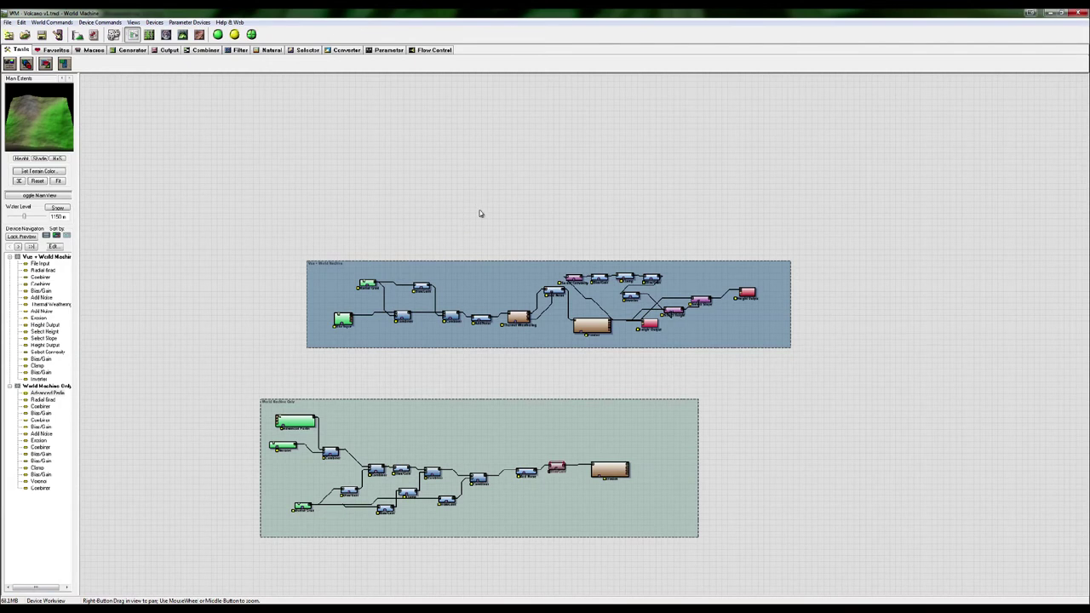
click(592, 326)
scroll(592, 326, up, 3)
scroll(566, 332, up, 4)
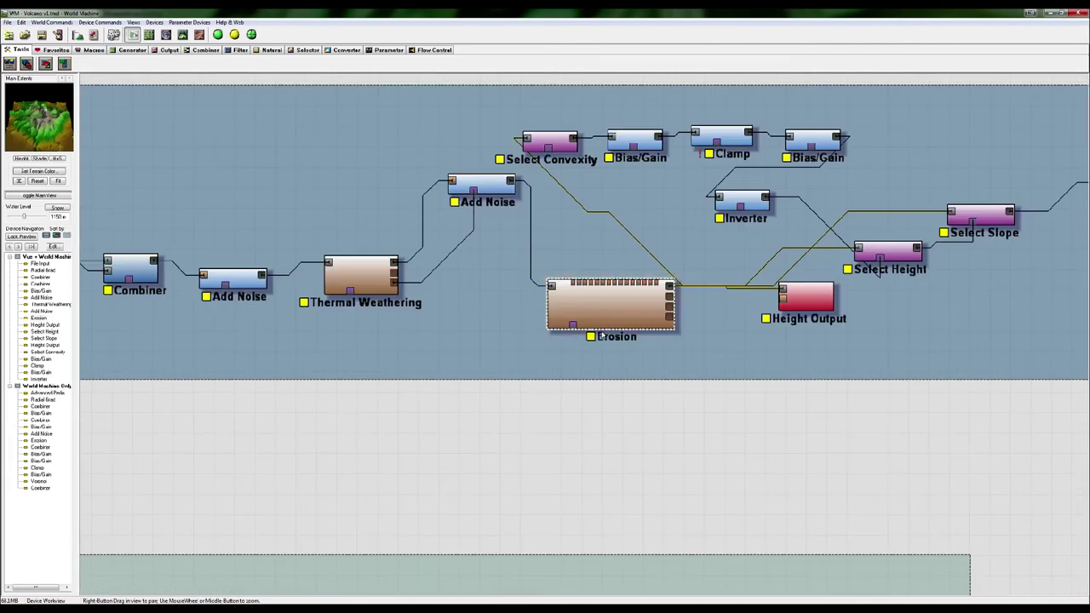
scroll(566, 332, down, 5)
scroll(566, 333, down, 1)
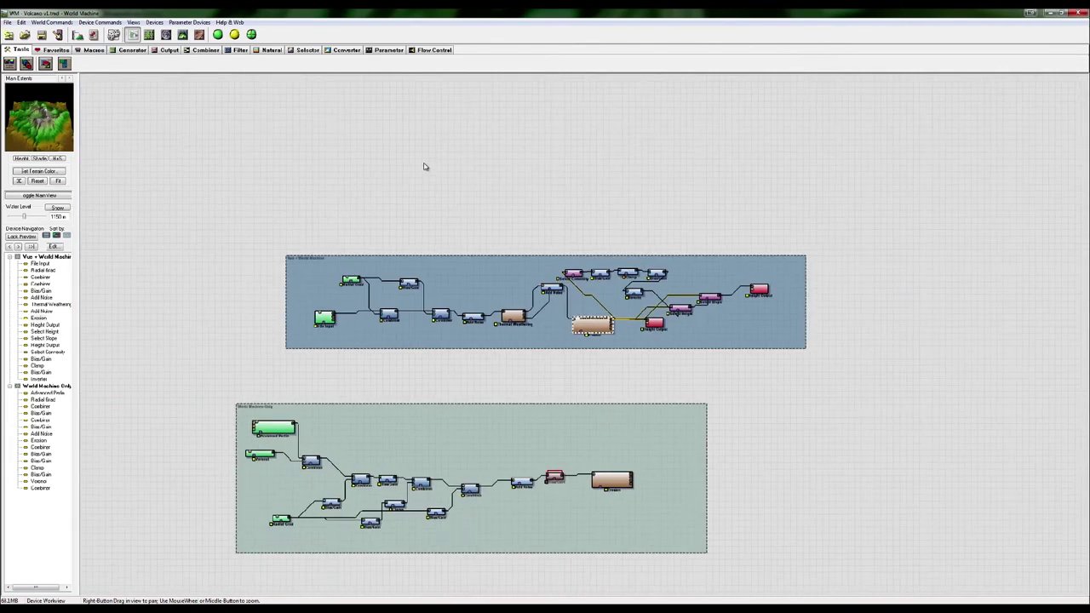
right_drag(430, 178, 445, 226)
Add a File Input generator device in the empty area above the Vue + World Machine group.
click(499, 216)
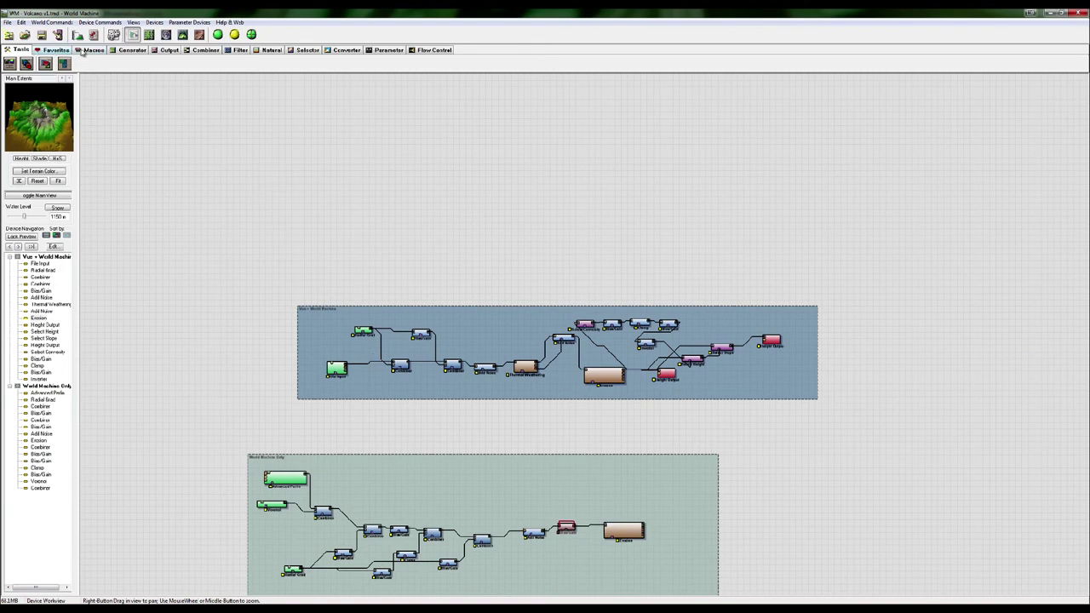
click(130, 50)
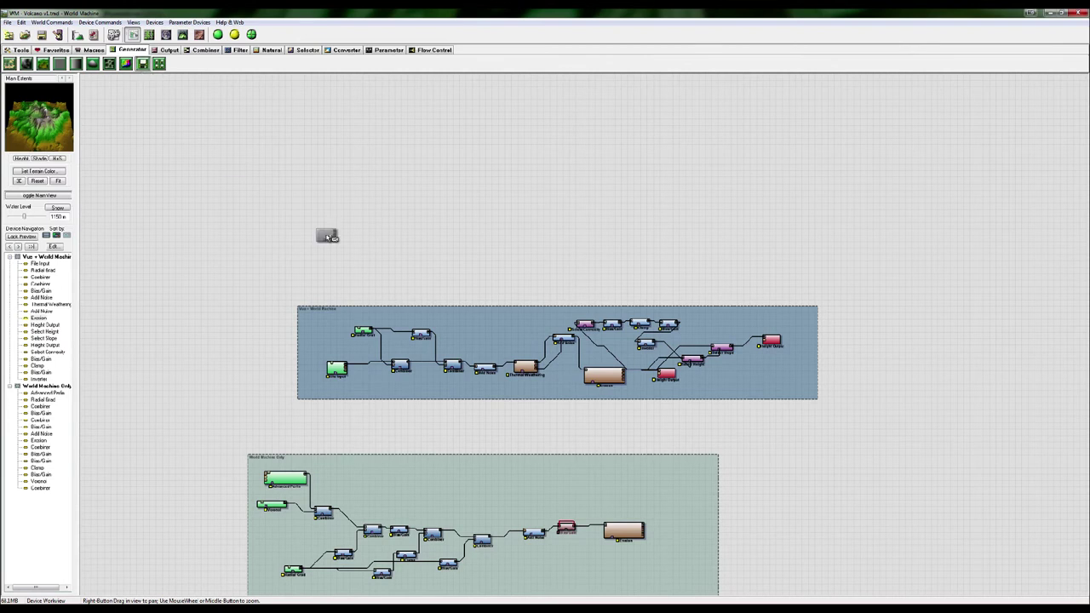
click(312, 201)
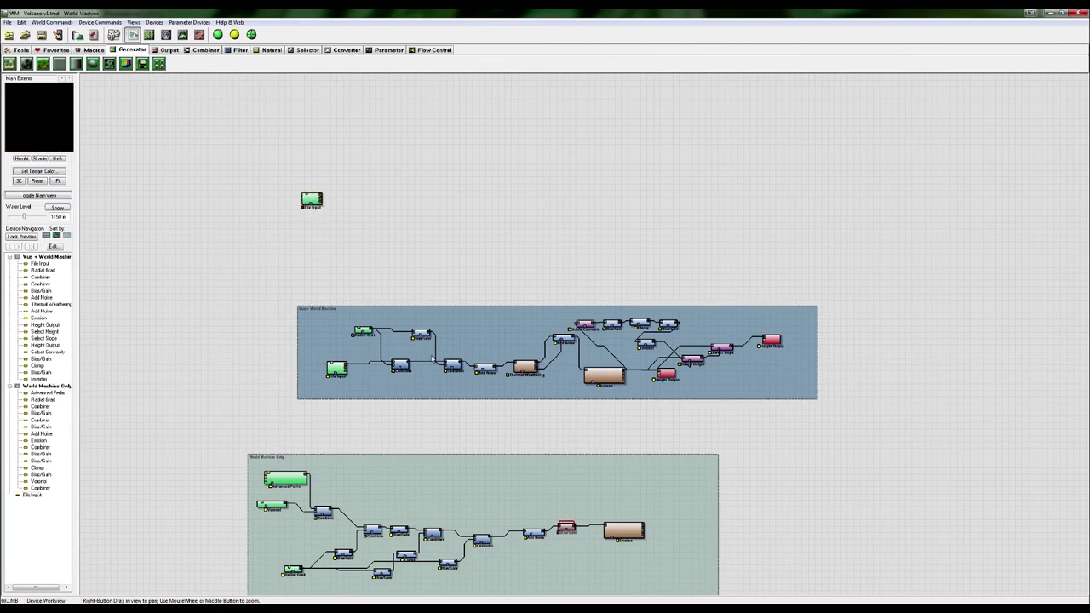
scroll(406, 237, up, 3)
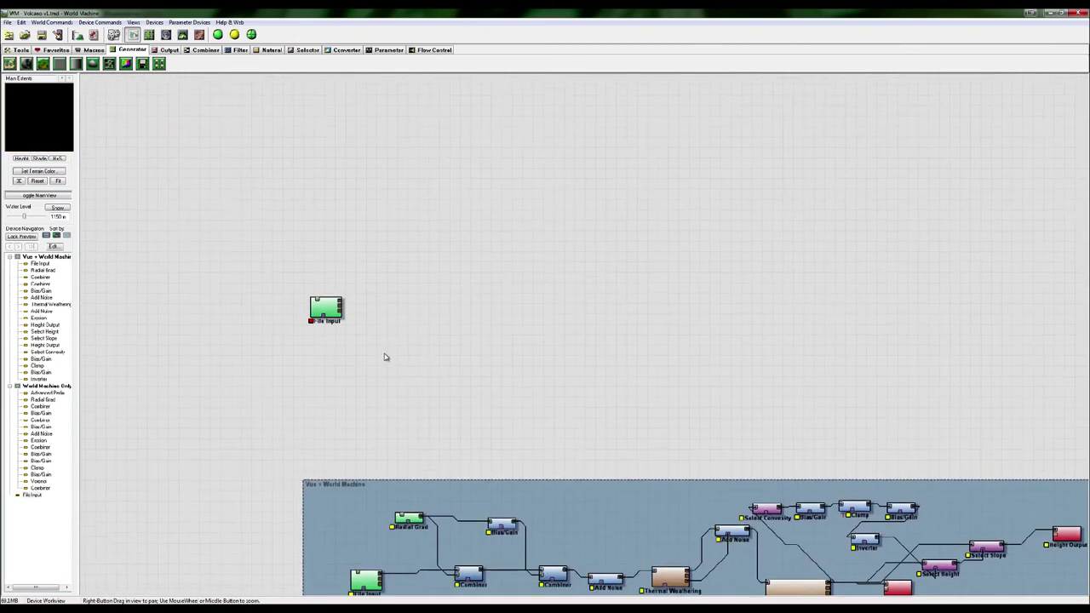
Load Vue Procedural Terrain Export.tga into the new File Input device.
double_click(332, 309)
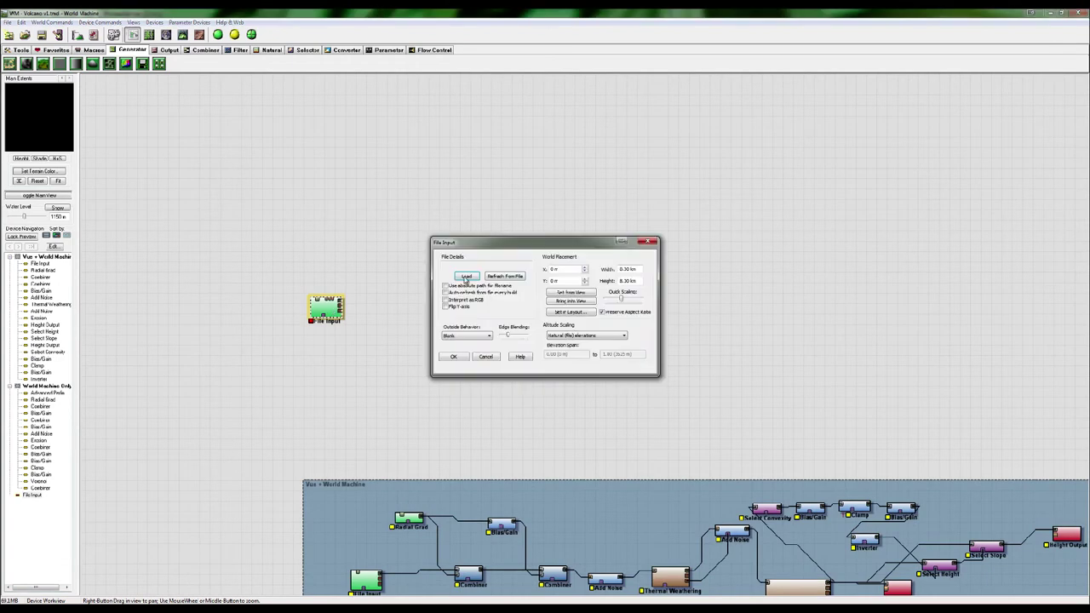
click(468, 278)
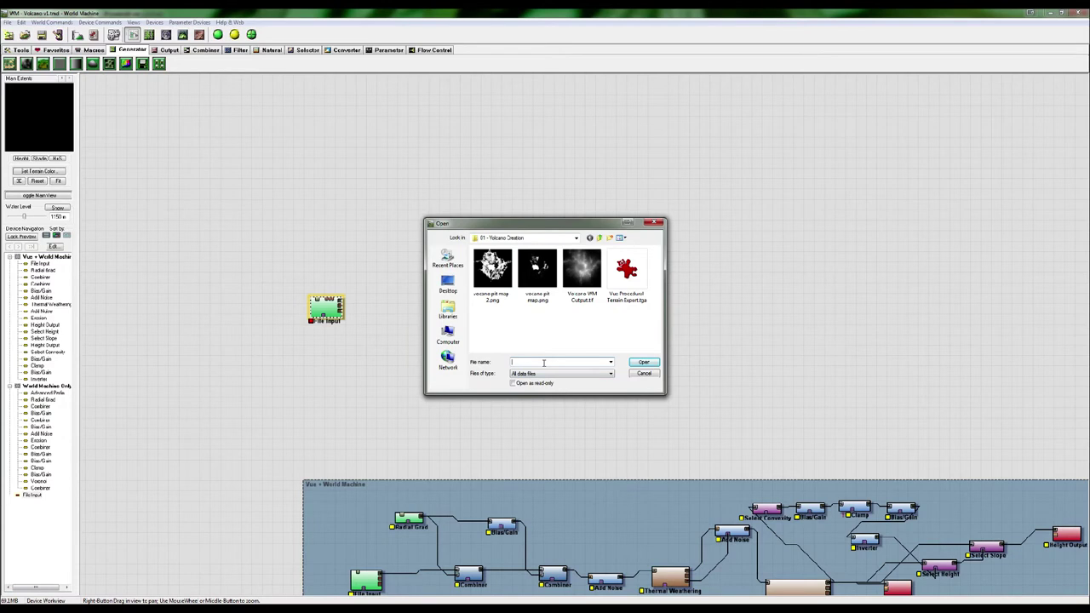
click(628, 281)
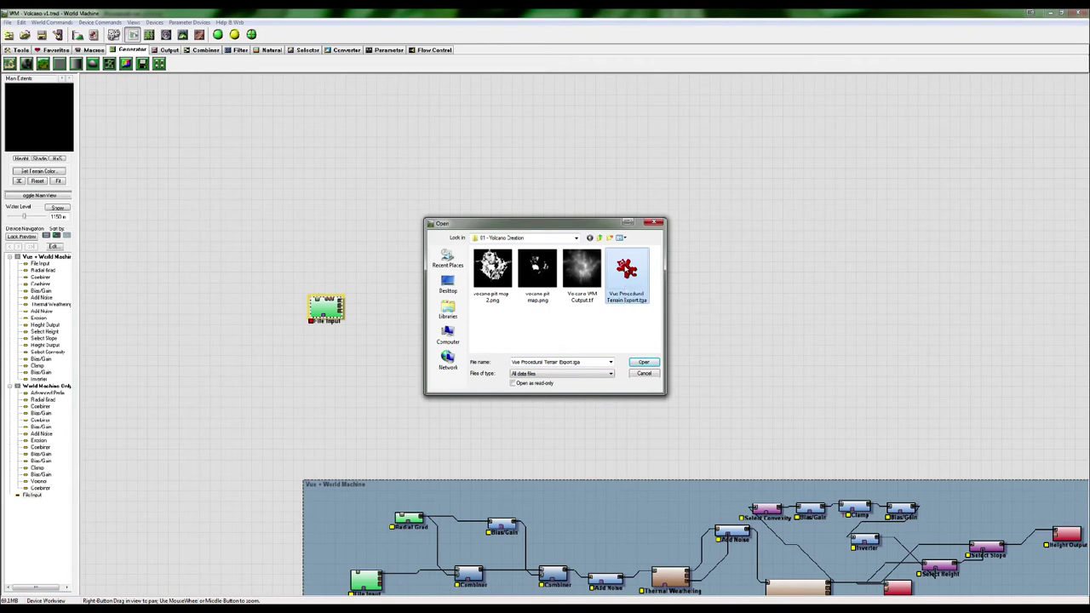
double_click(626, 269)
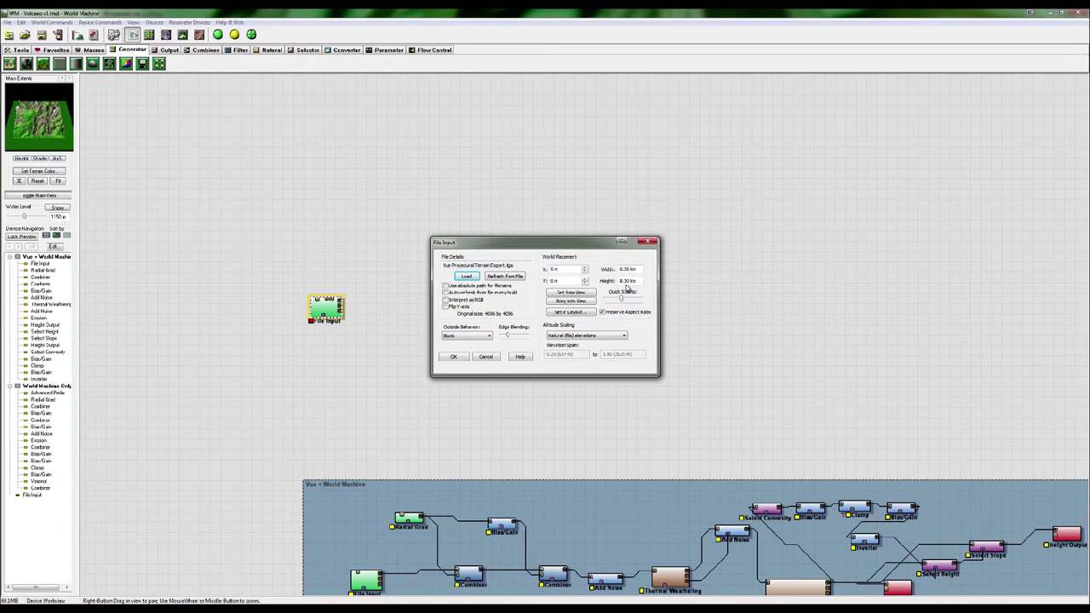
Set the imported file's world placement from the view, use Natural (file) elevations for altitude scaling, and accept the settings.
drag(621, 297, 621, 301)
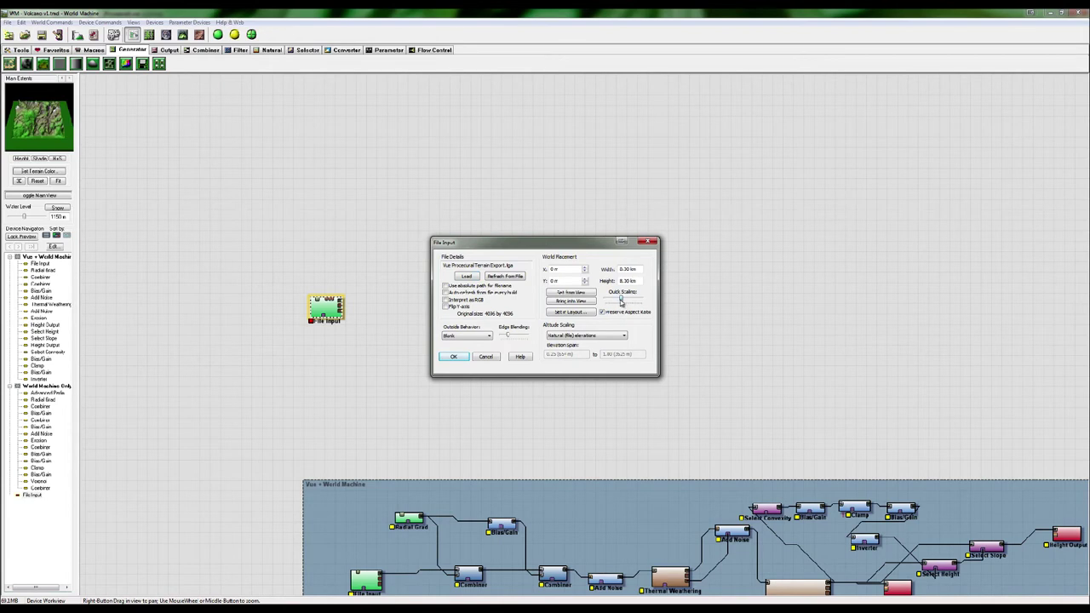
click(575, 294)
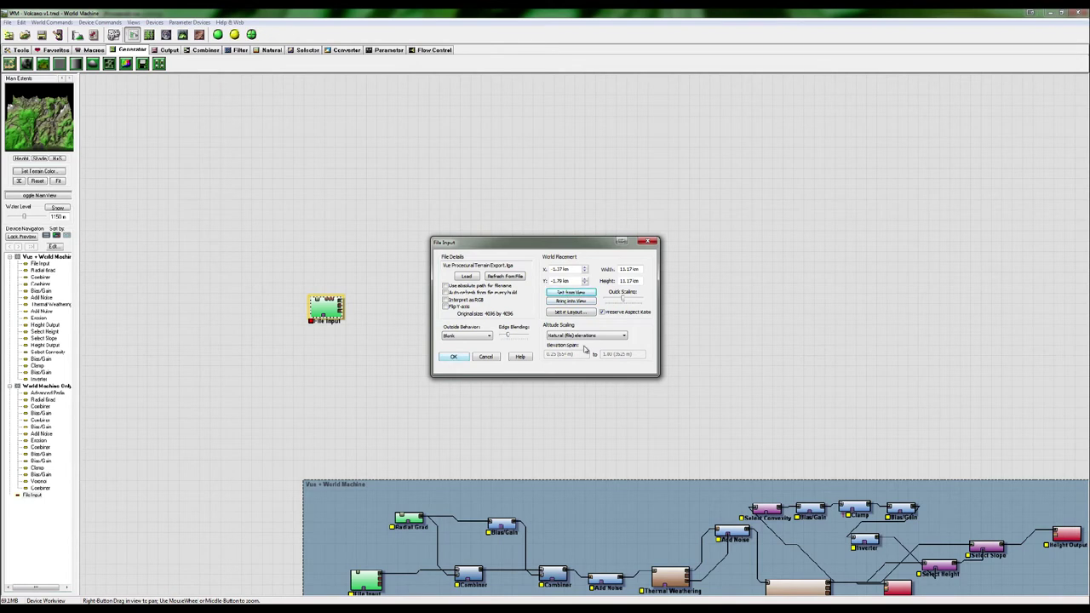
click(574, 336)
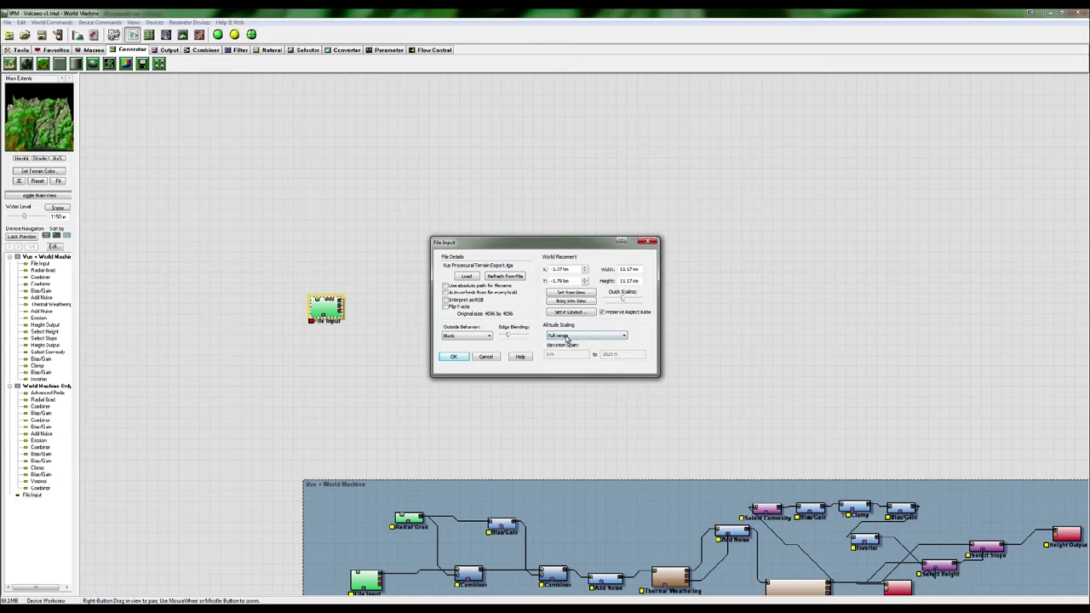
click(568, 342)
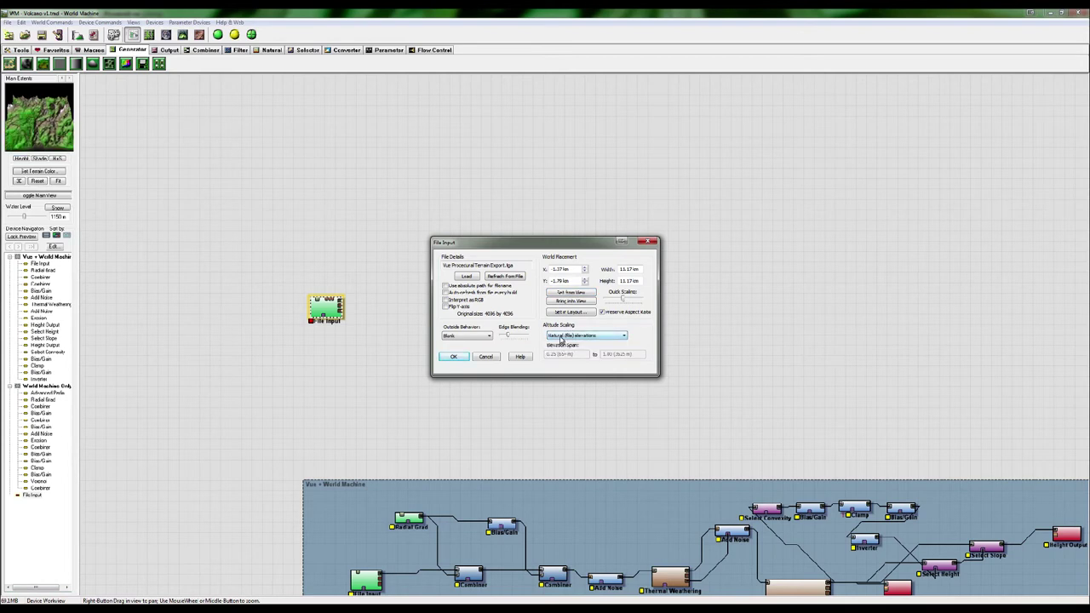
click(454, 356)
Build the imported File Input terrain and inspect it from several angles in the 3D view.
click(484, 338)
right_drag(484, 338, 526, 324)
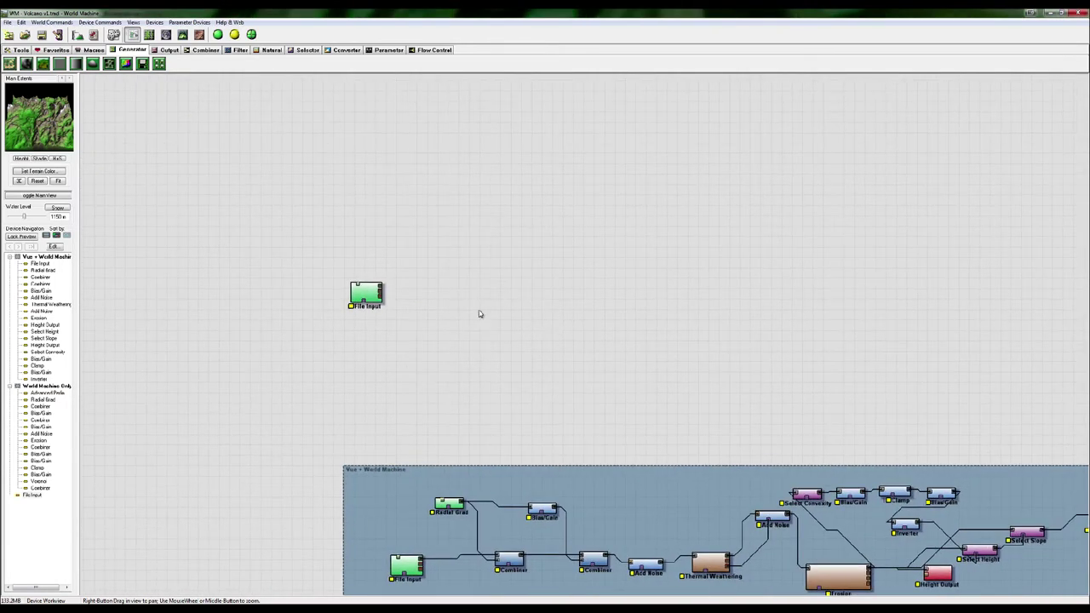
right_drag(550, 289, 456, 321)
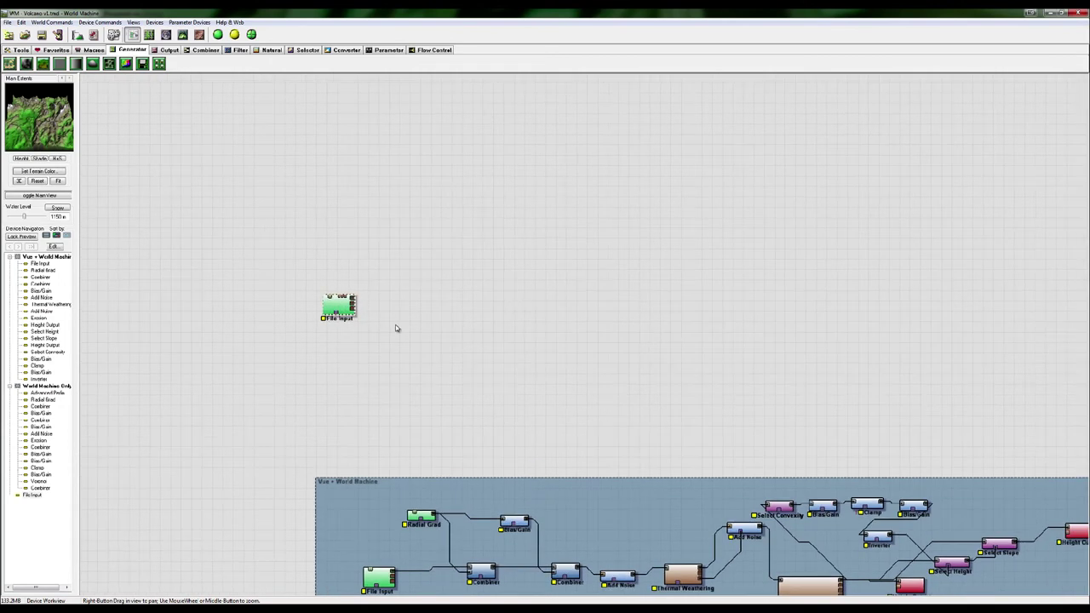
right_drag(382, 330, 450, 323)
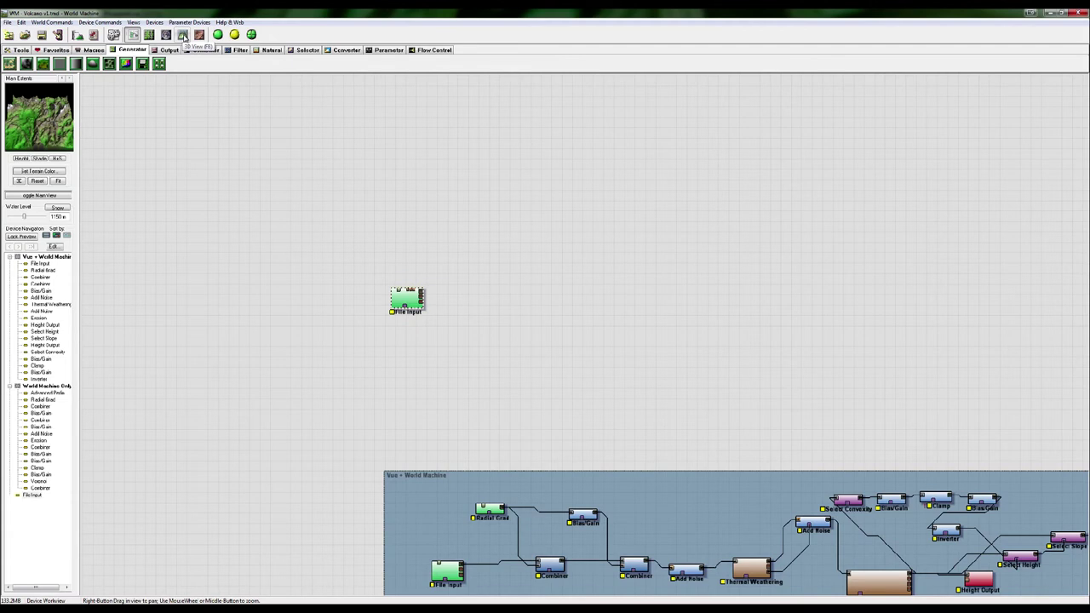
click(183, 35)
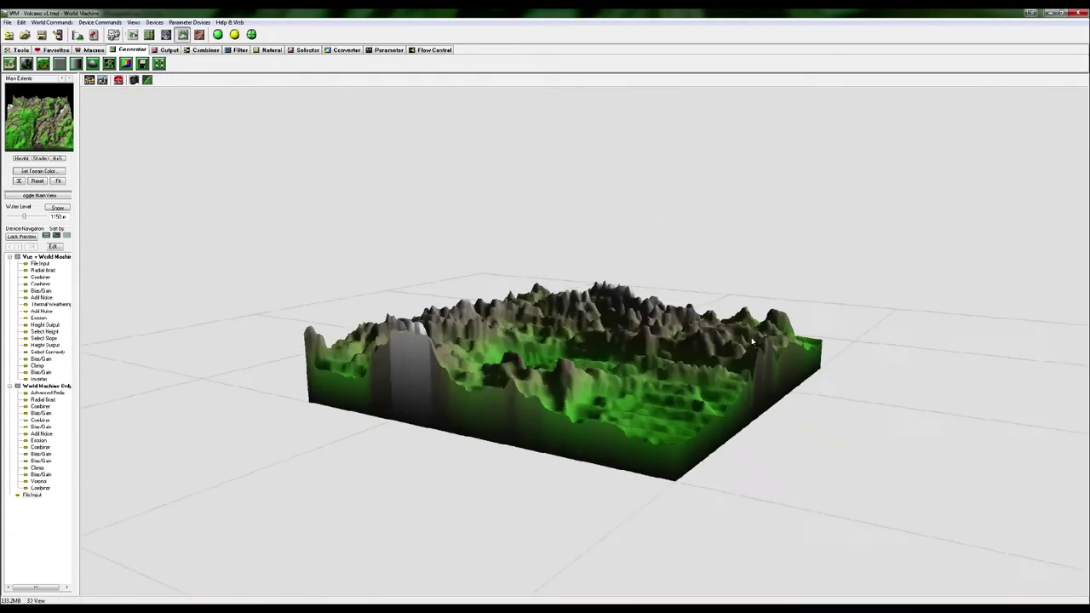
drag(610, 343, 706, 375)
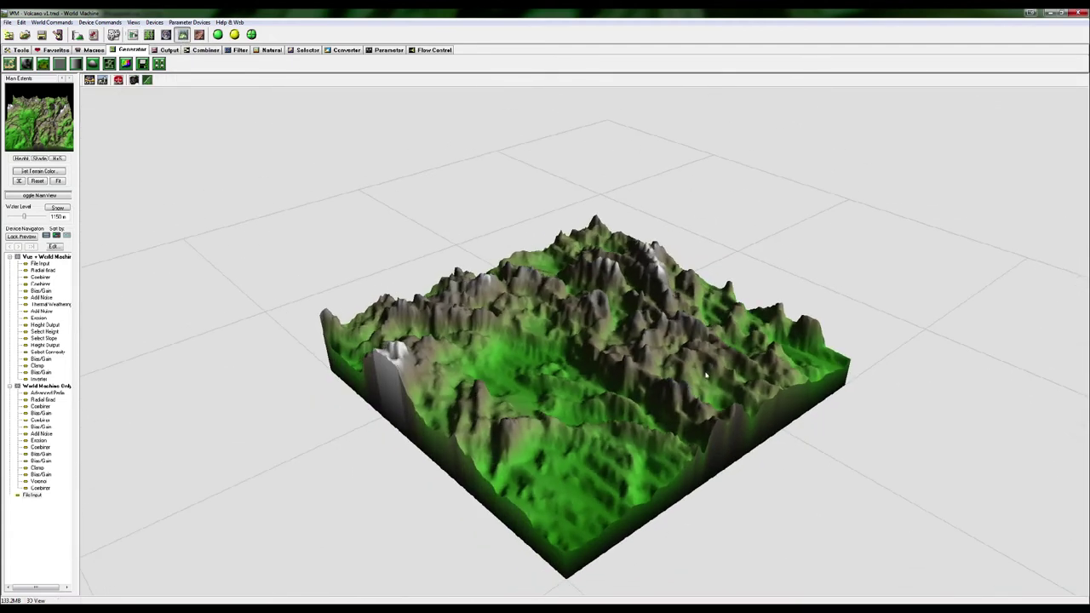
click(234, 35)
drag(651, 350, 654, 402)
scroll(675, 377, up, 3)
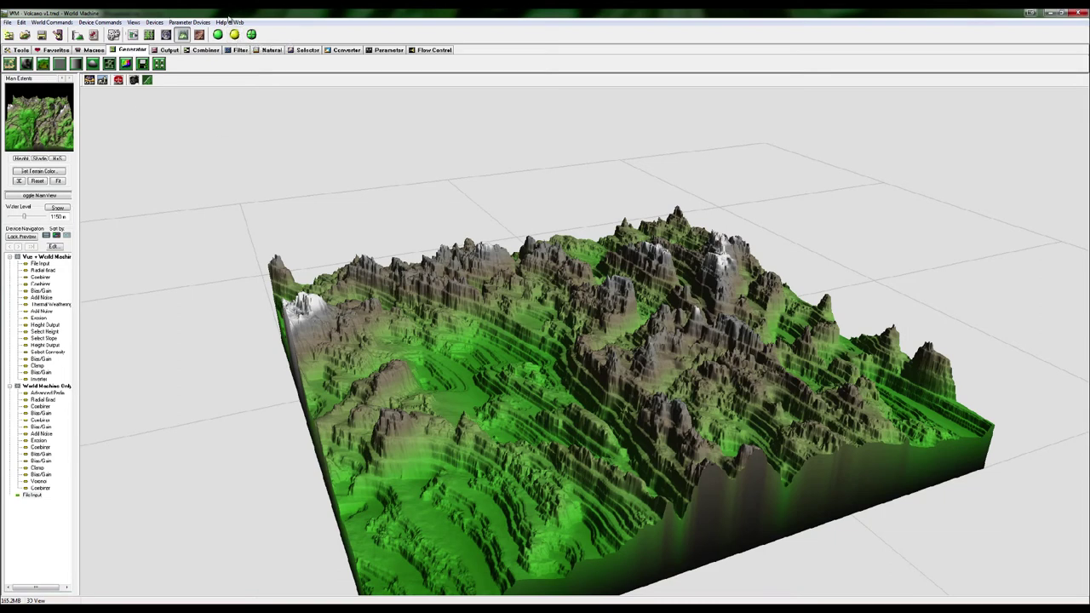
Return to the device workview and examine the Vue + World Machine and World Machine Only groups, including their generator and Erosion devices.
click(133, 34)
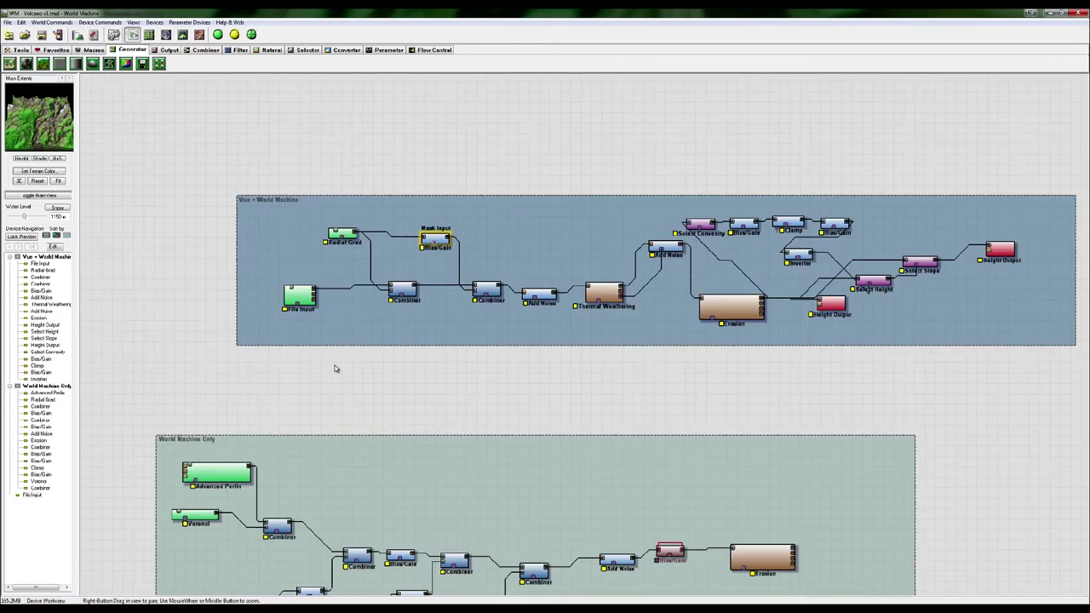
right_drag(577, 404, 593, 361)
scroll(580, 343, down, 3)
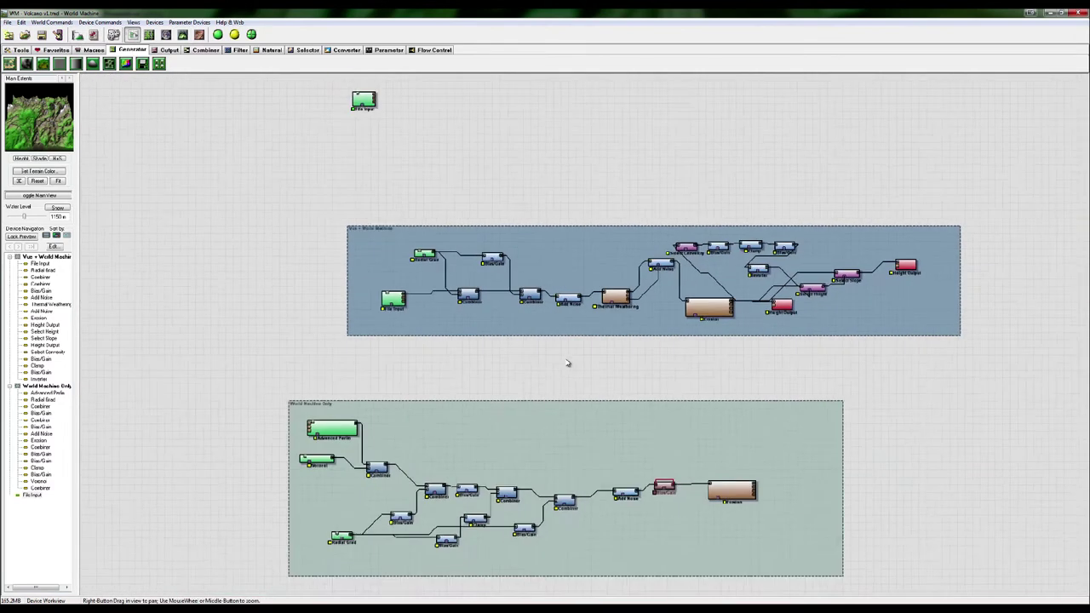
scroll(569, 363, up, 2)
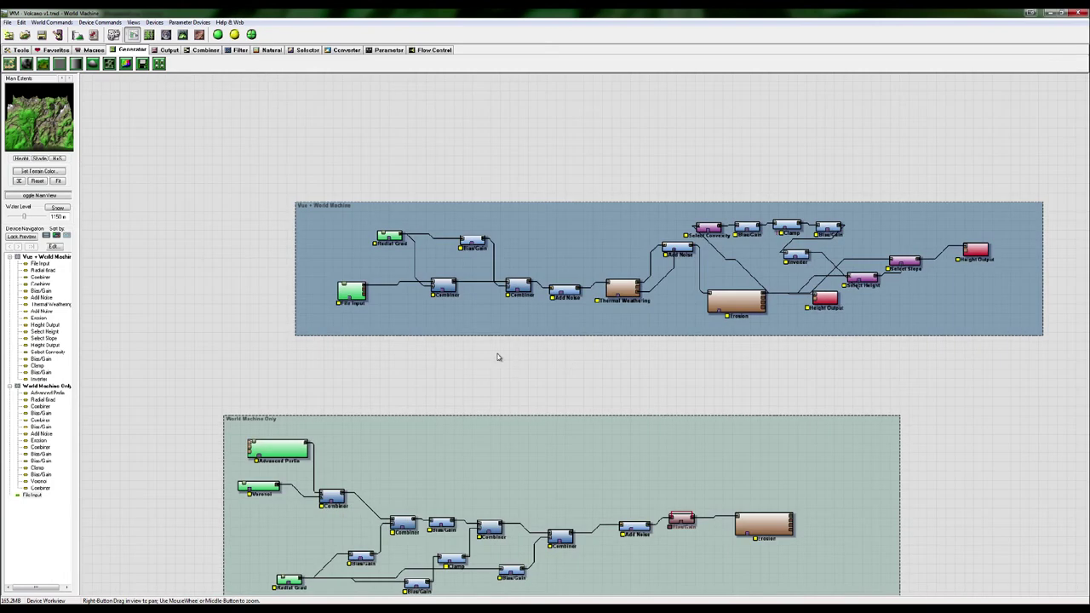
right_drag(491, 366, 433, 289)
drag(267, 130, 201, 179)
drag(132, 116, 335, 249)
drag(412, 304, 995, 539)
click(995, 540)
click(227, 345)
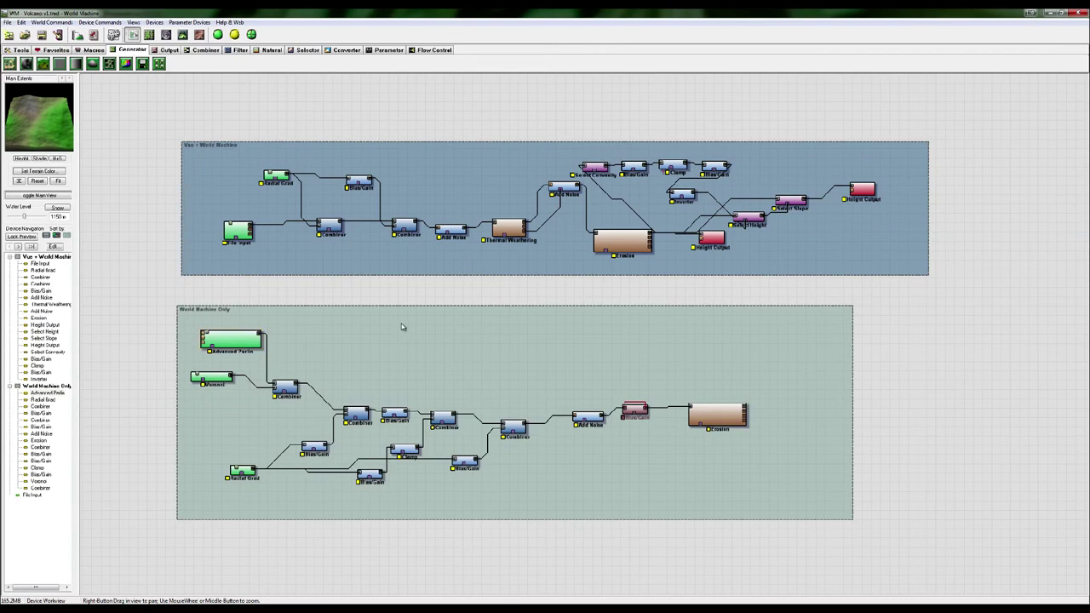
drag(179, 132, 331, 207)
click(186, 173)
click(227, 126)
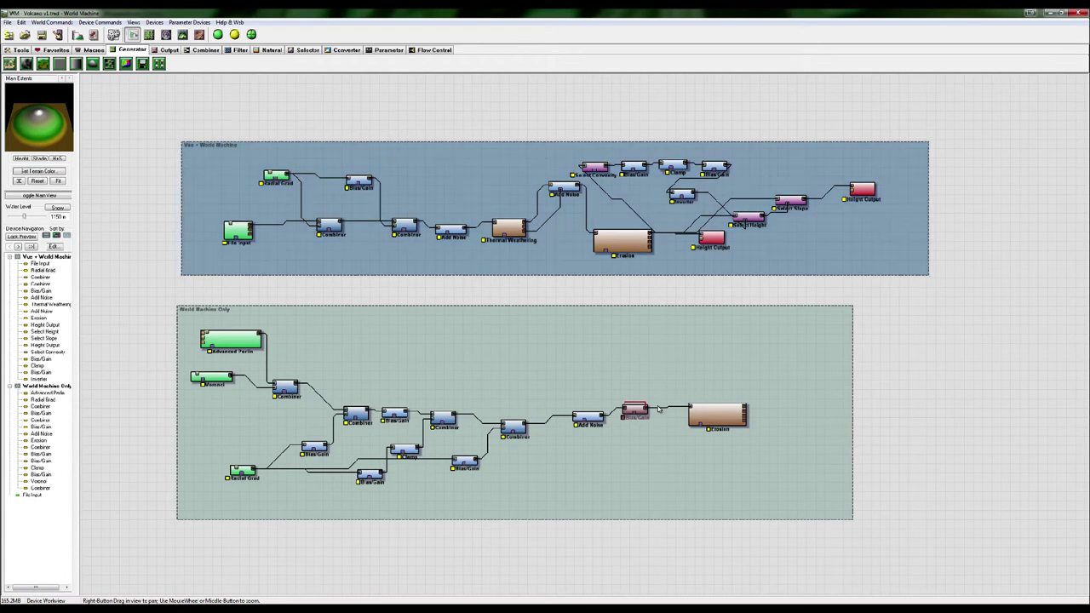
scroll(734, 458, up, 2)
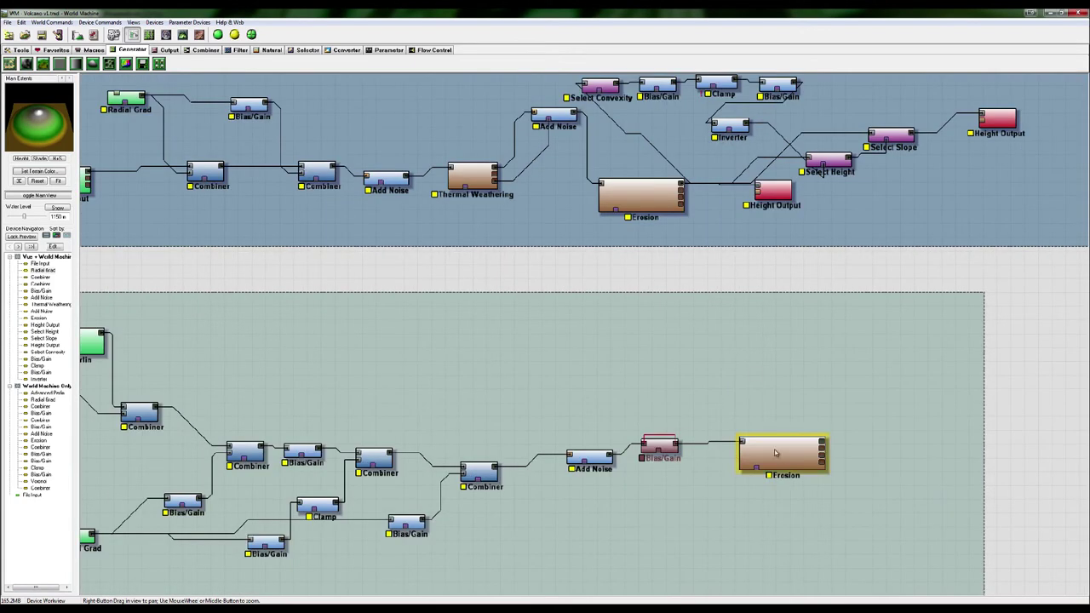
scroll(775, 452, down, 2)
Set the normal build resolution to 512 x 512 and build the whole device network.
click(77, 34)
drag(630, 271, 607, 271)
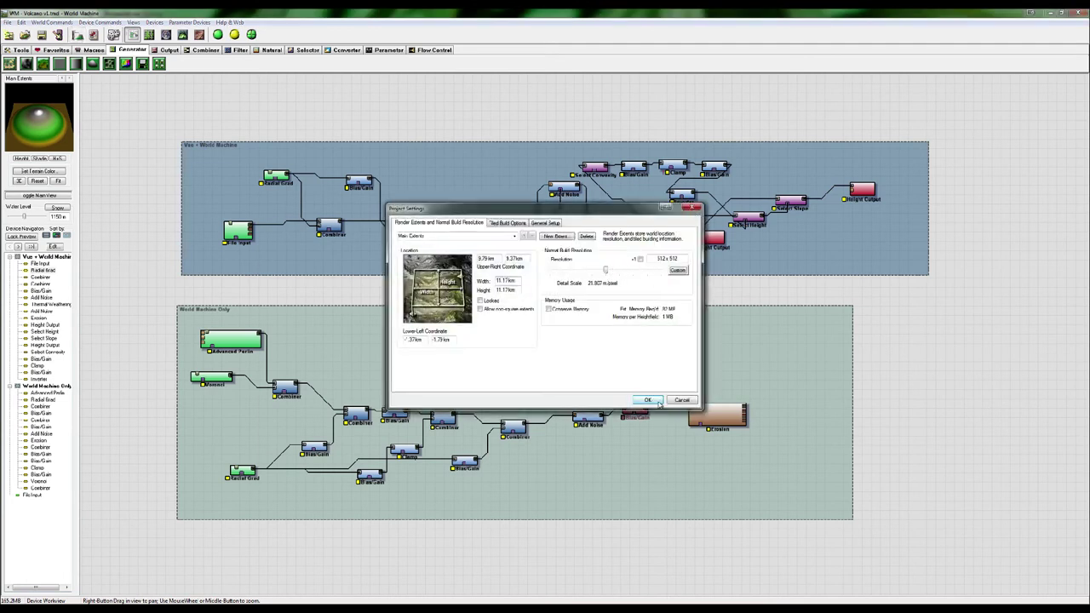
click(659, 401)
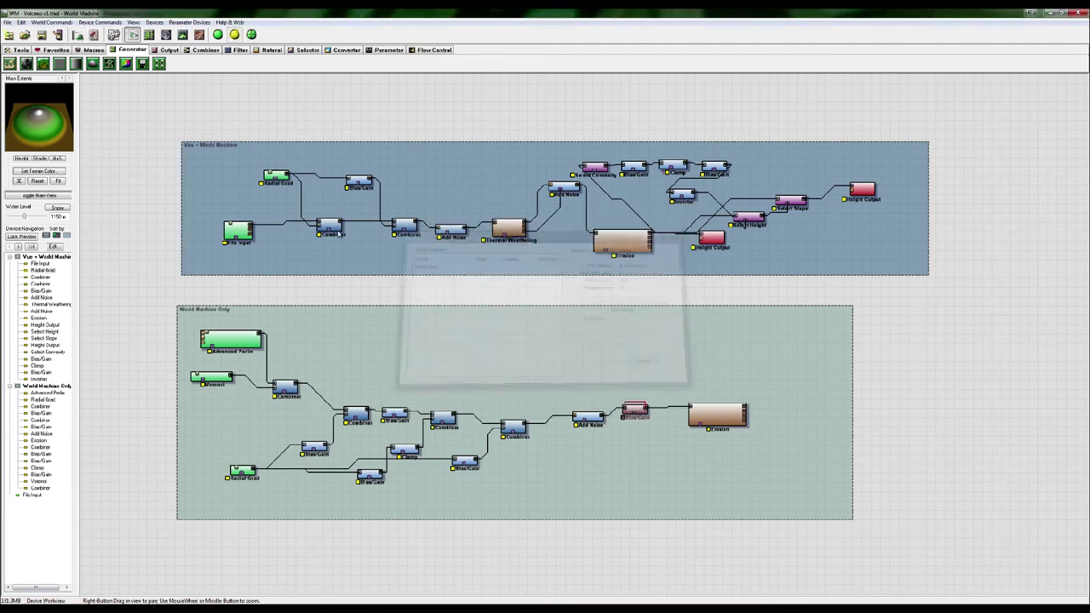
click(217, 34)
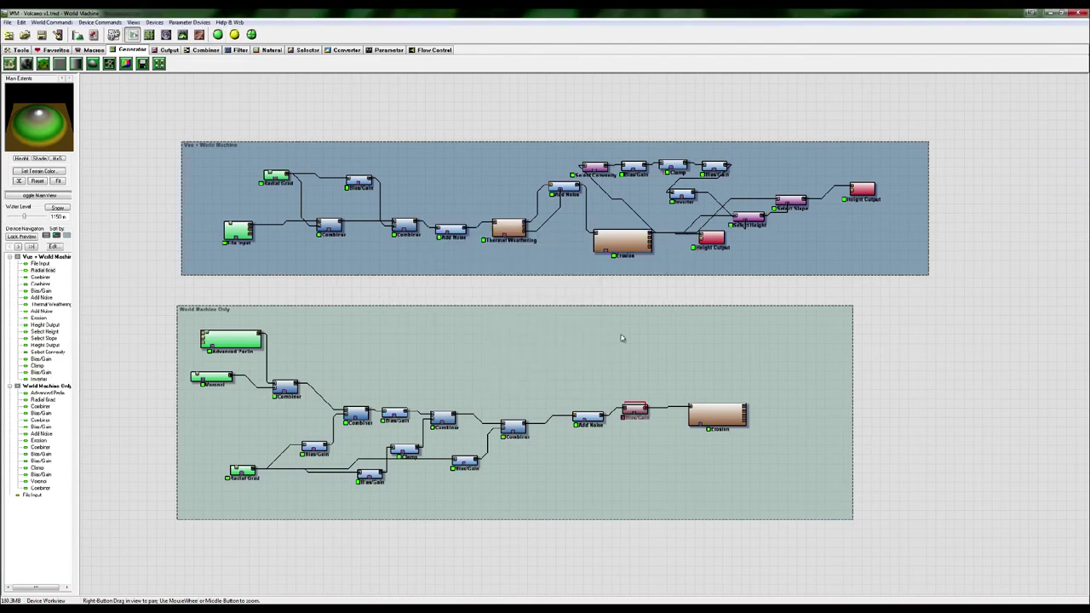
Inspect the World Machine Only group's Erosion output in the 3D view from a rotated angle.
right_click(726, 416)
click(761, 418)
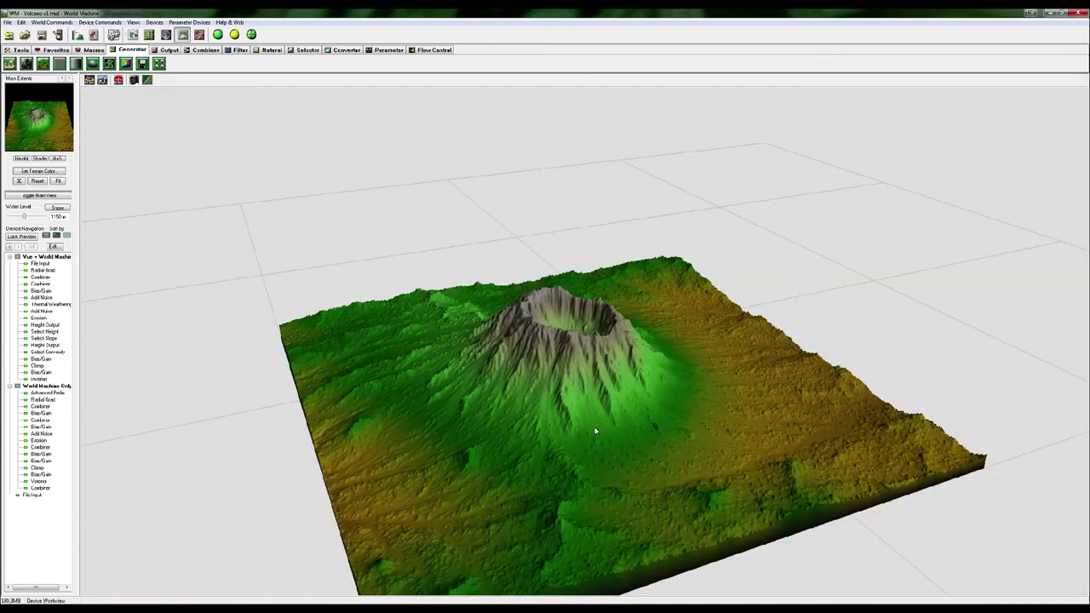
drag(599, 428, 623, 334)
Set the normal build resolution to 1024 x 1024 and build the whole device network.
click(77, 35)
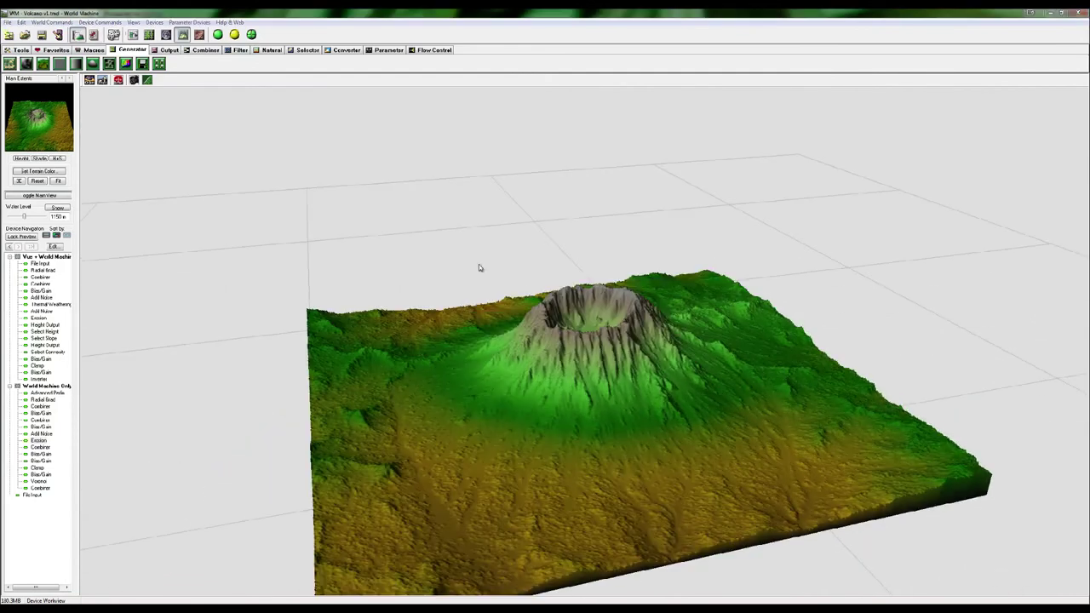
click(630, 273)
click(647, 399)
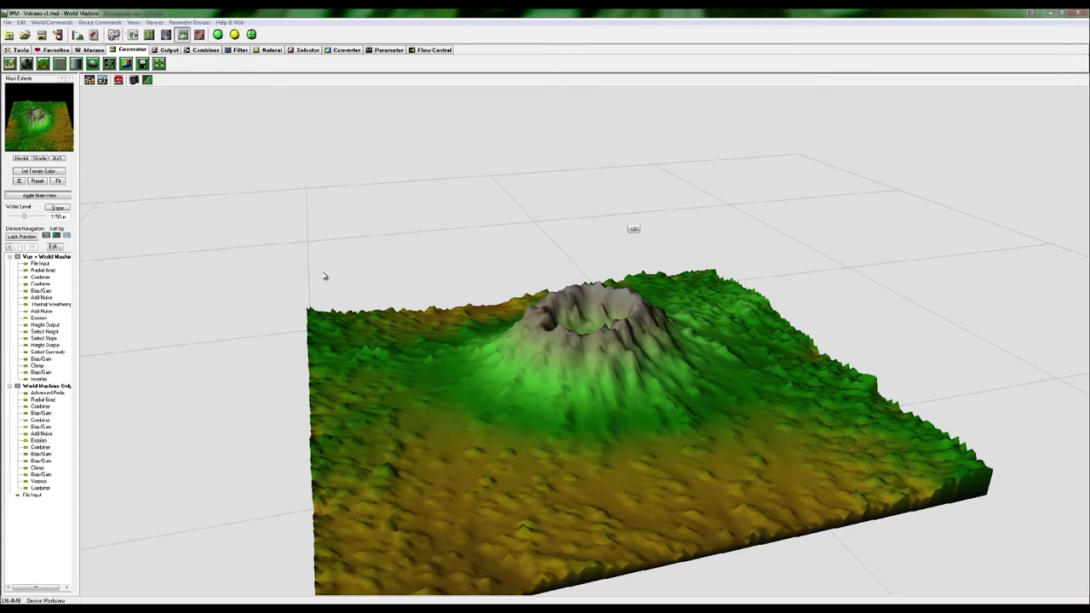
key(F5)
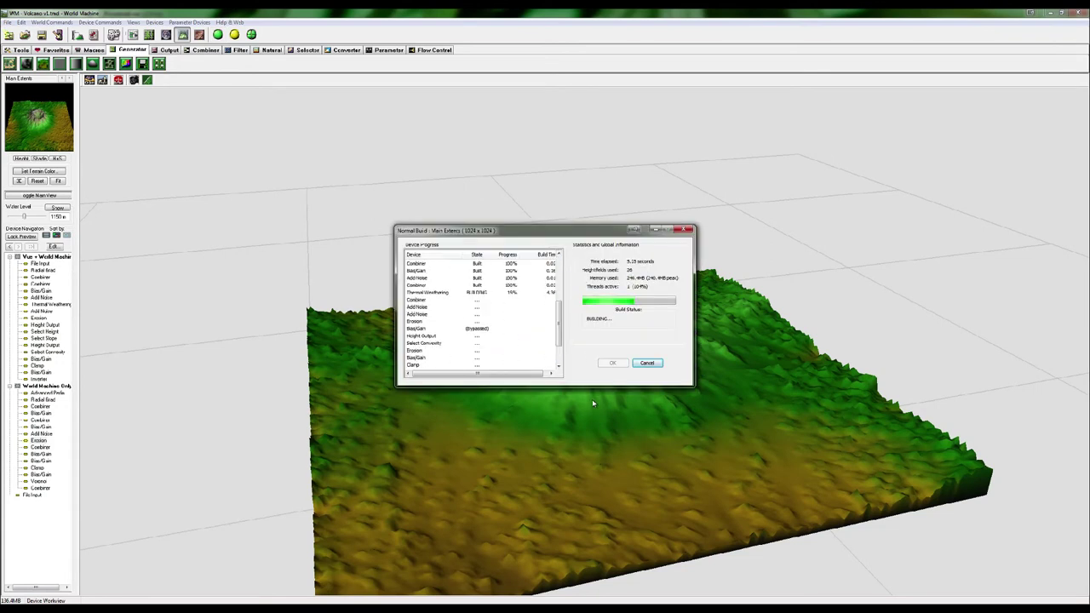
click(428, 294)
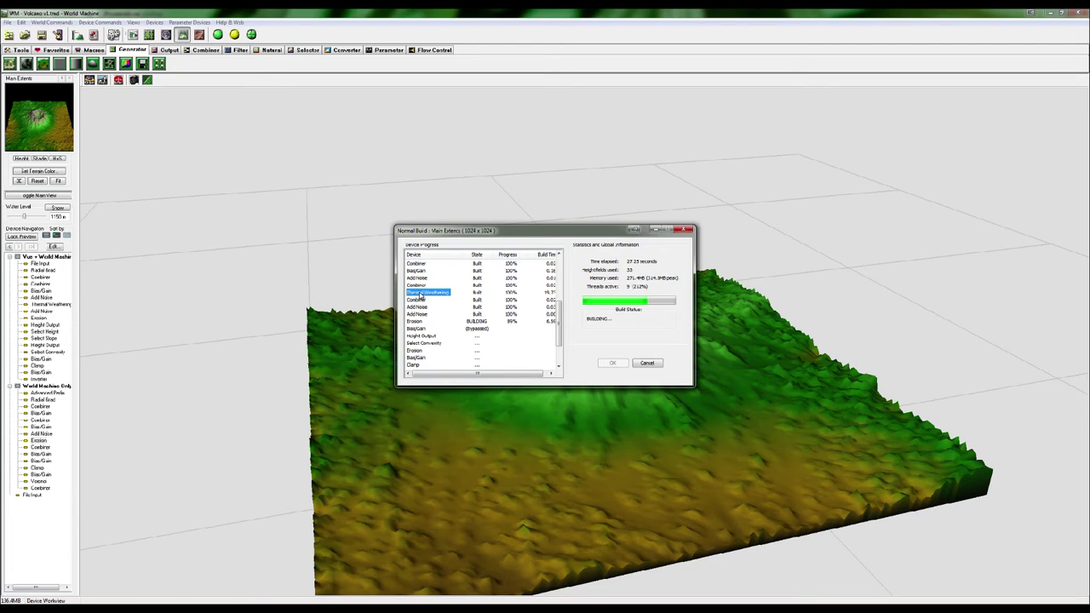
drag(561, 333, 559, 337)
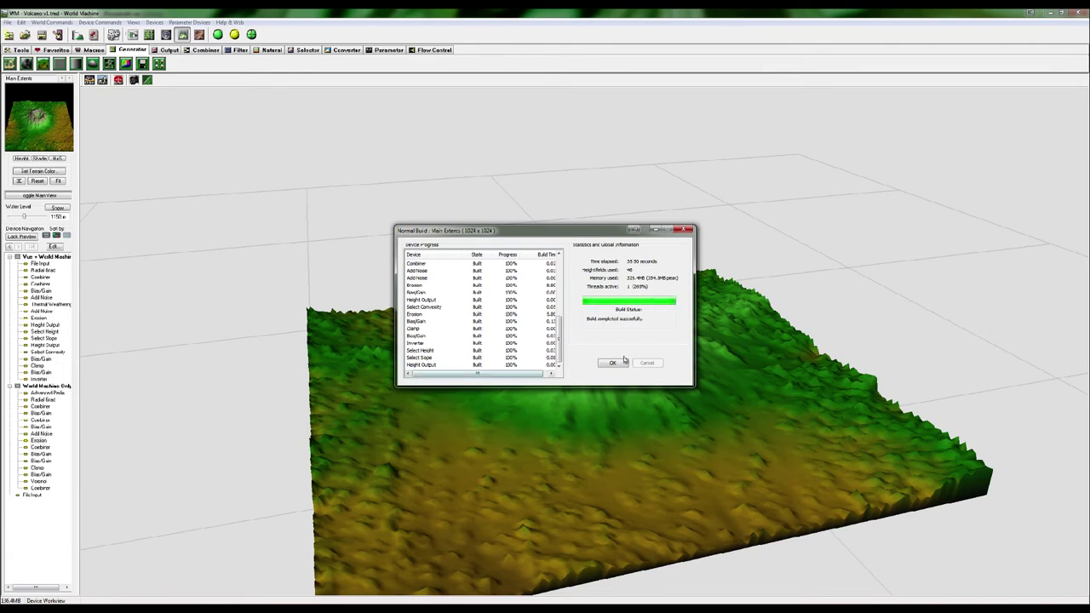
click(613, 364)
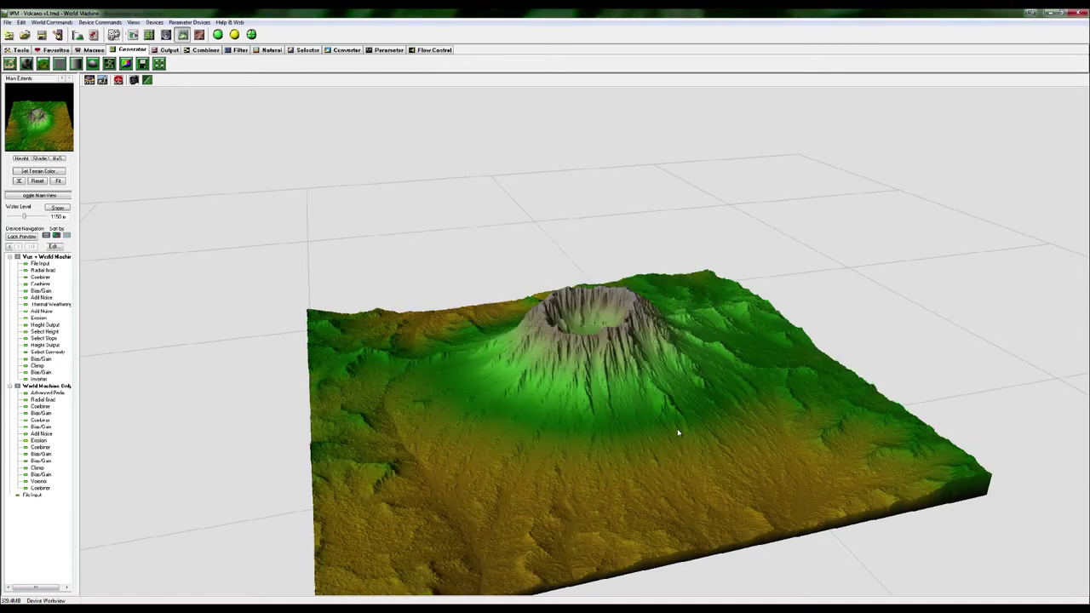
Inspect the rebuilt World Machine Only volcano in the 3D view, from close up at the crater and from above.
drag(686, 433, 757, 383)
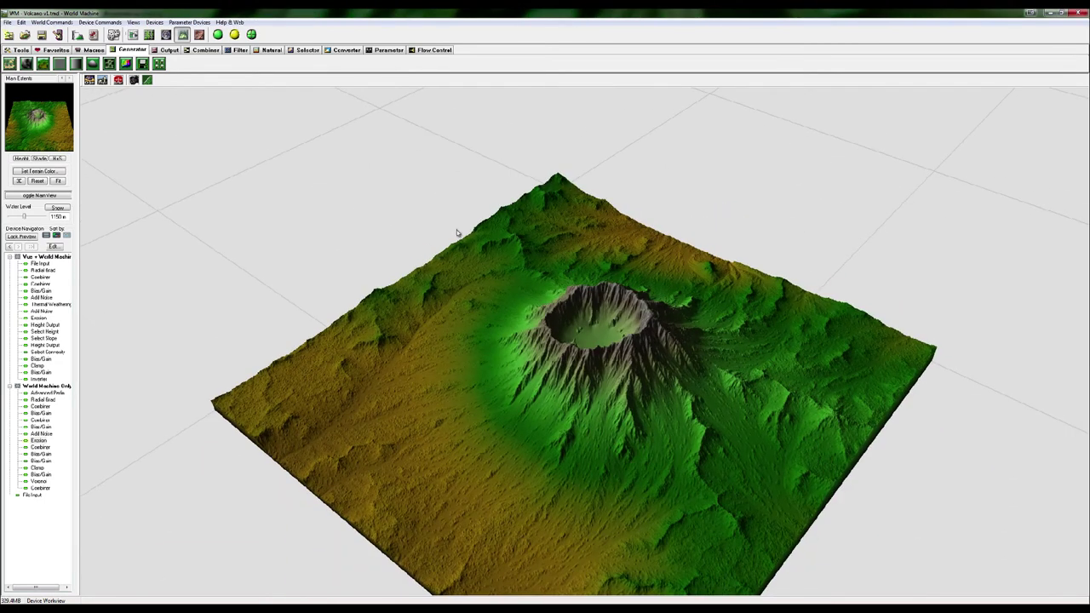
drag(687, 341, 707, 338)
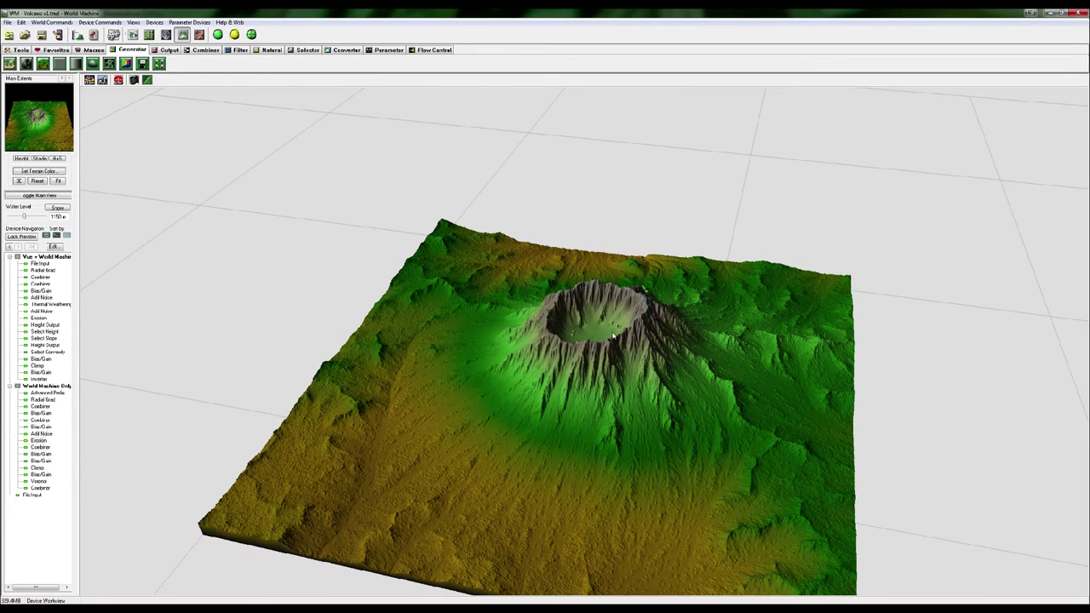
drag(625, 339, 749, 358)
scroll(687, 355, up, 3)
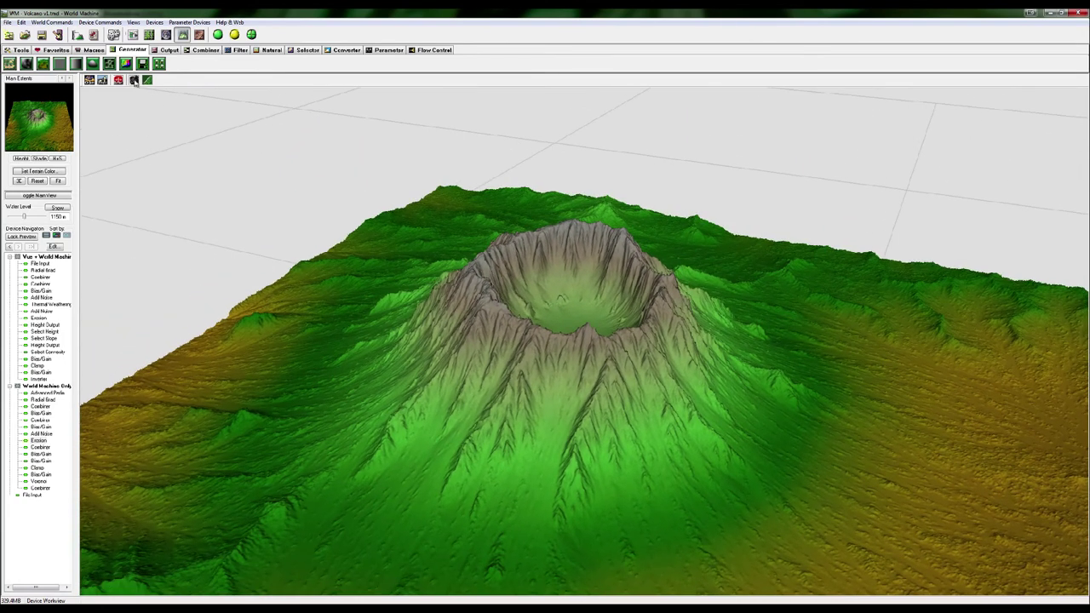
click(134, 80)
drag(701, 367, 619, 447)
scroll(618, 445, down, 3)
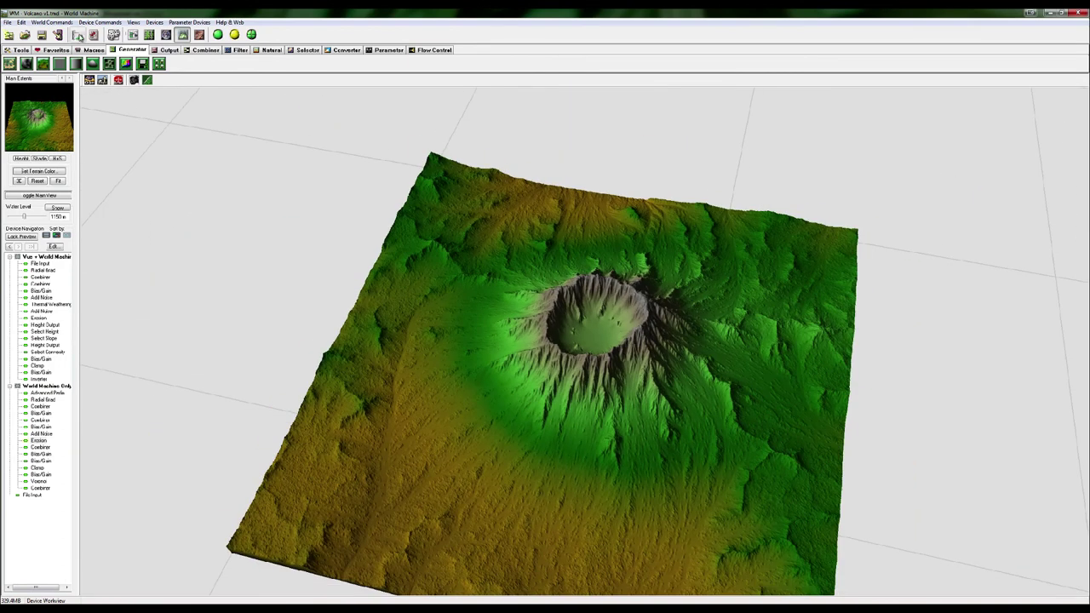
Return to the device workview and preview the Height Output fed by Select Slope in the 3D view.
click(133, 34)
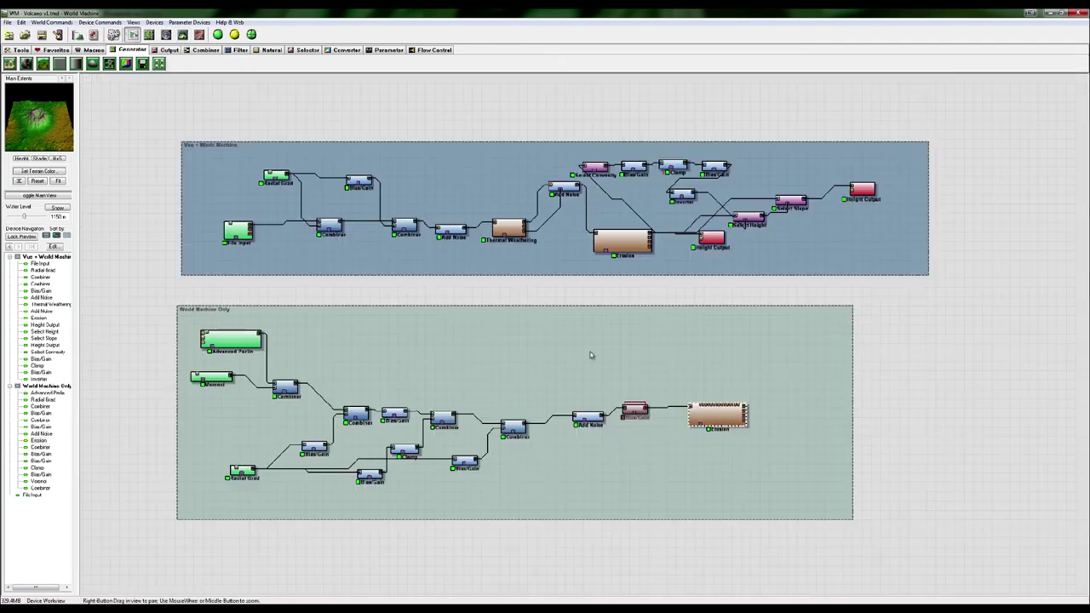
click(867, 200)
right_click(867, 196)
click(894, 199)
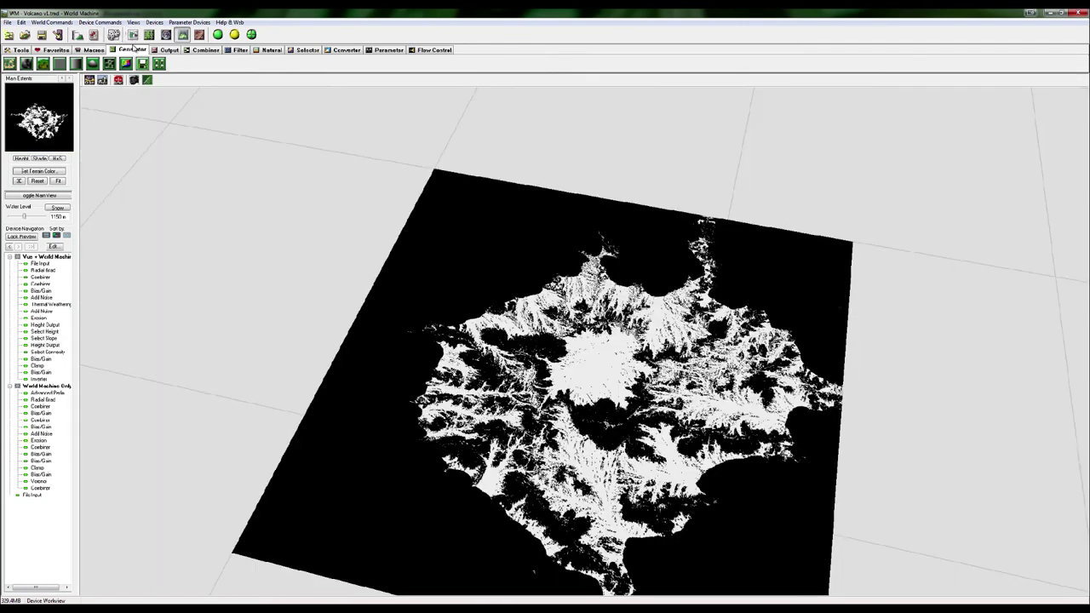
Preview the Height Output fed by the Vue + World Machine group's Erosion in the 3D view and examine it from several angles.
click(132, 34)
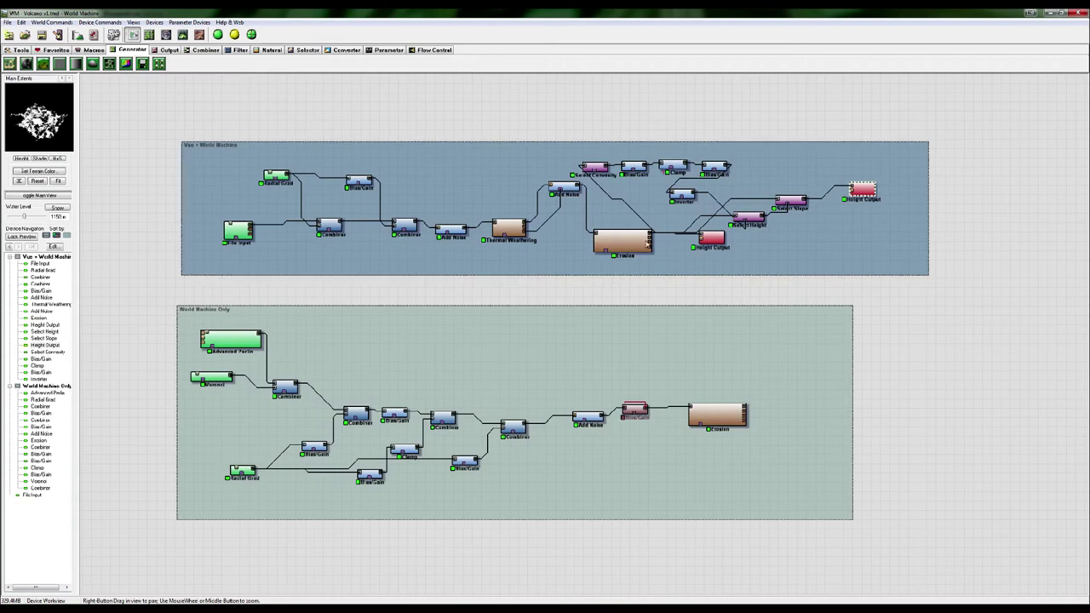
click(715, 239)
right_click(718, 241)
click(741, 245)
drag(703, 341, 673, 349)
drag(389, 247, 397, 386)
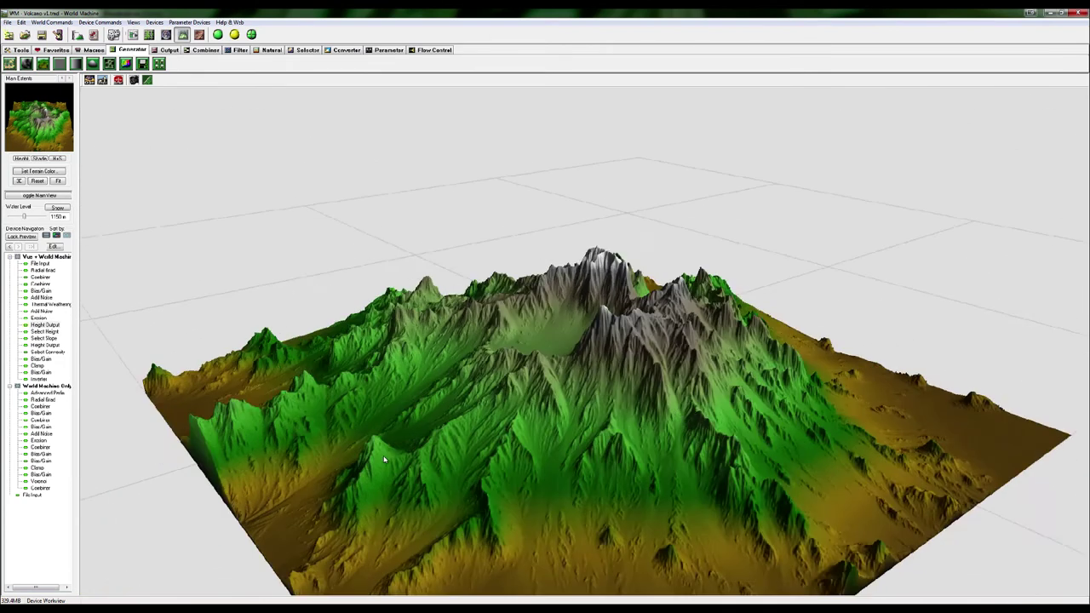
drag(384, 460, 240, 419)
drag(396, 347, 319, 326)
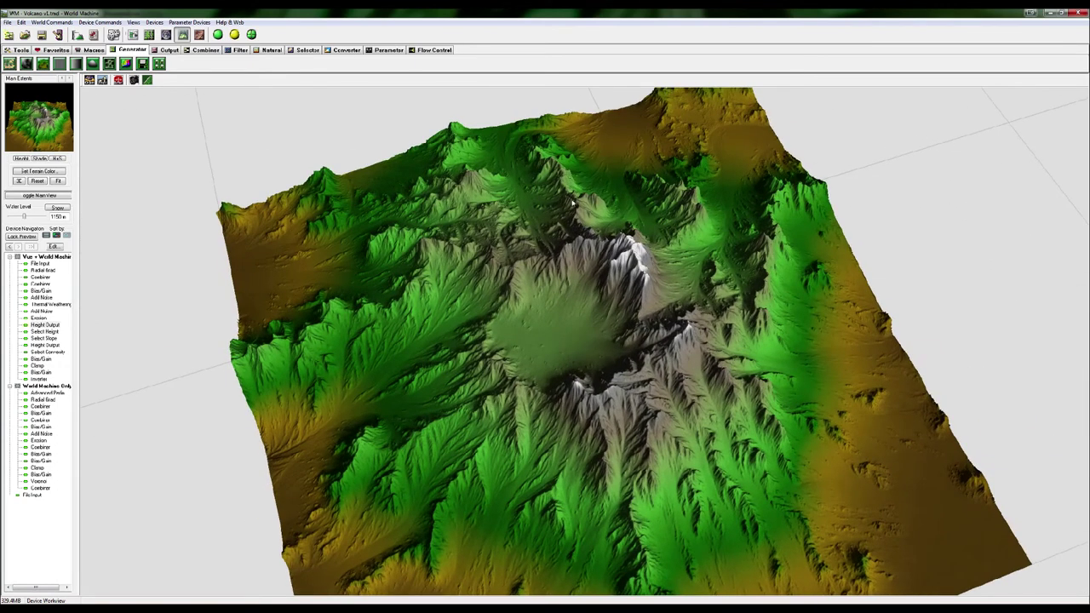
drag(547, 145, 729, 423)
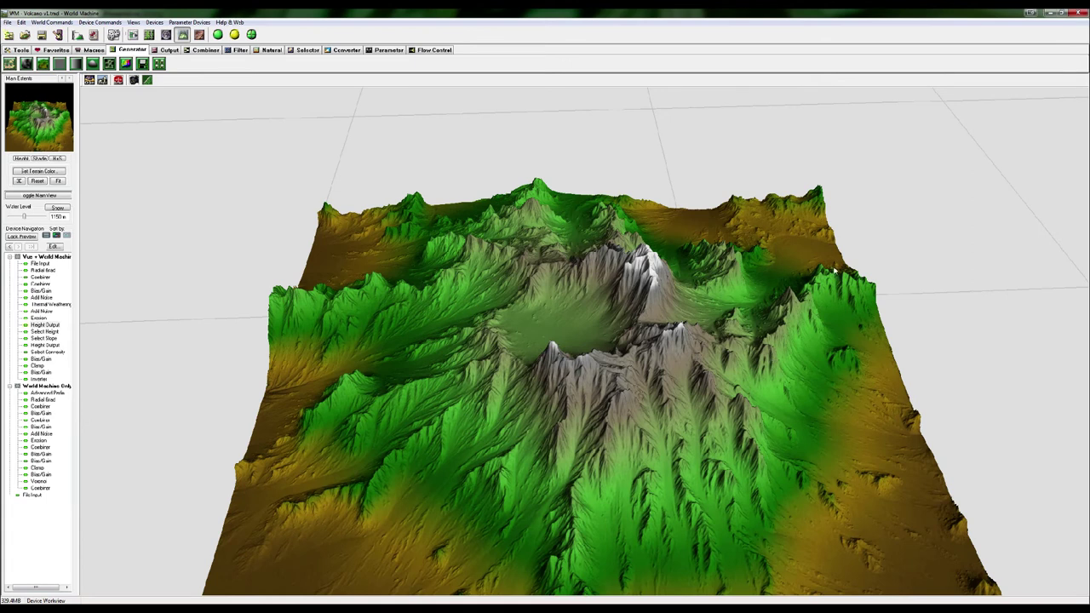
Examine the eroded Vue terrain's crater, ridges and lower slopes up close and from low angles.
drag(799, 320, 713, 412)
scroll(743, 383, up, 3)
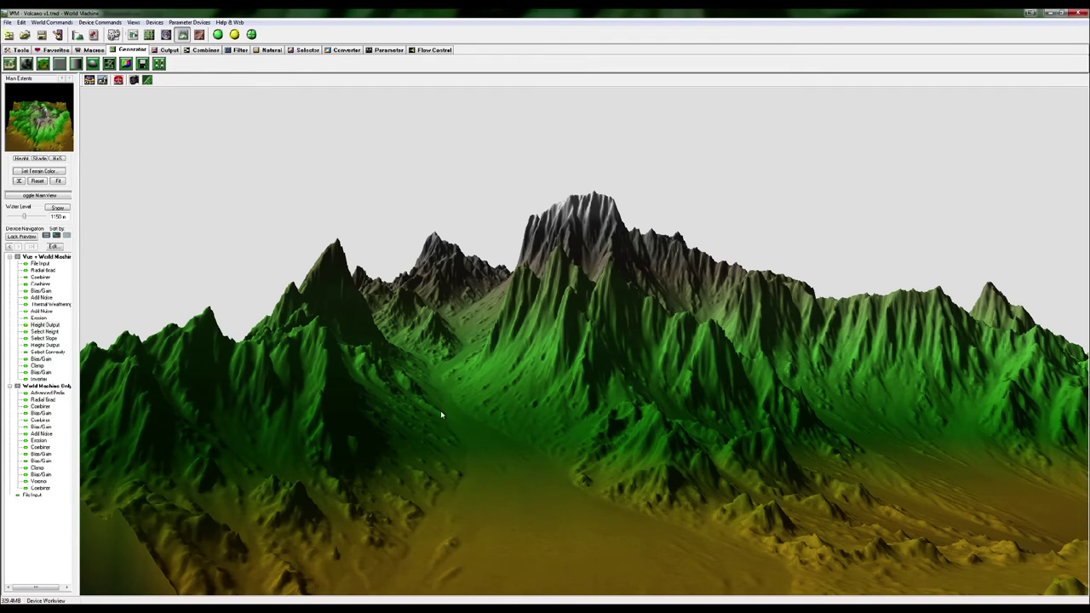
drag(878, 351, 523, 228)
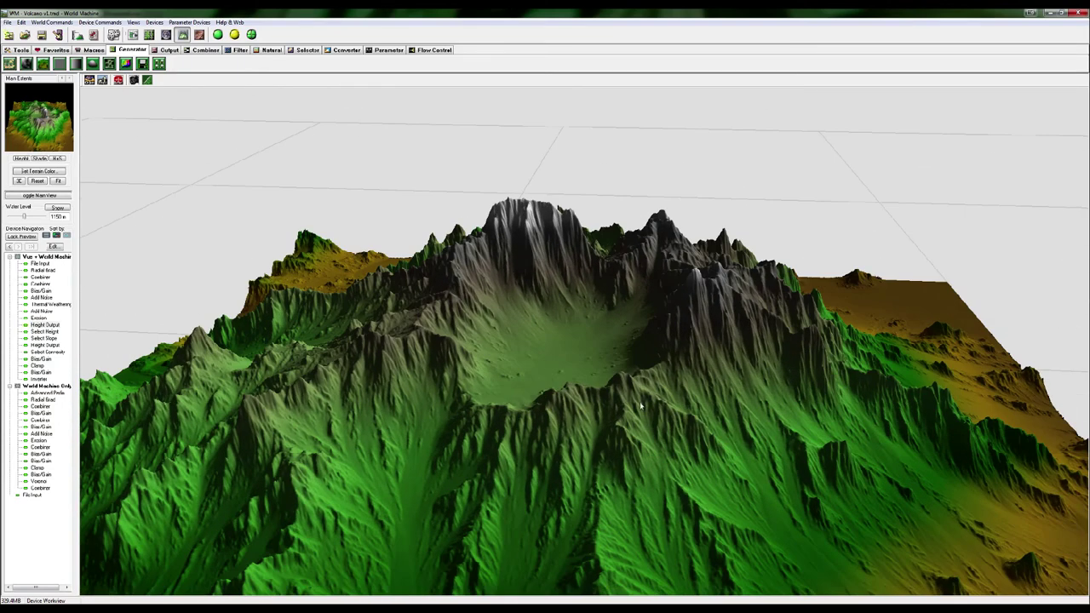
drag(642, 396, 622, 354)
scroll(652, 367, down, 1)
scroll(652, 367, up, 3)
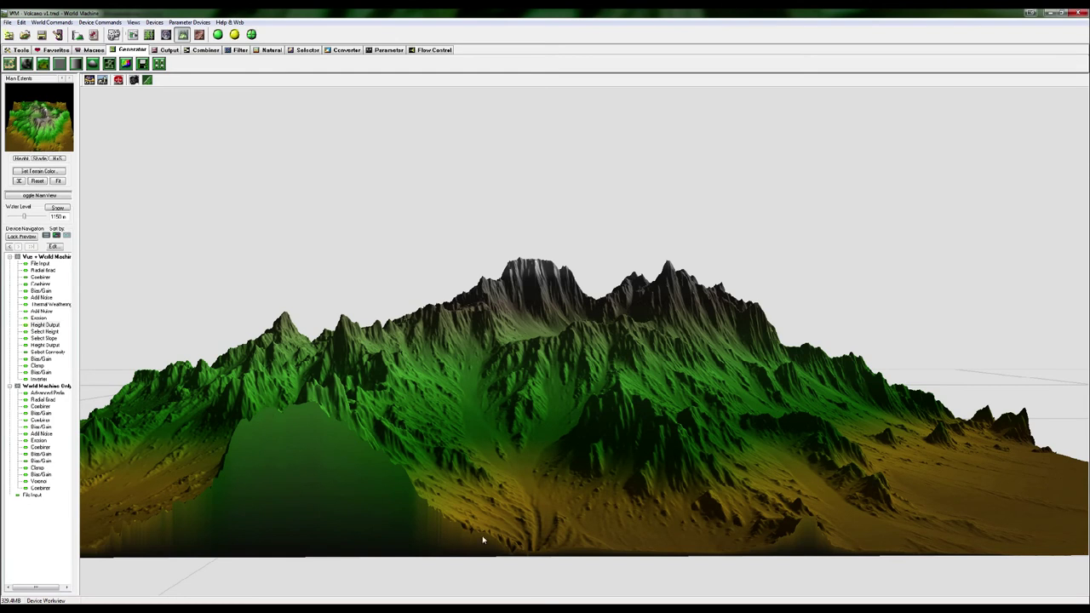
drag(491, 456, 145, 447)
Return to the device workview and examine the start of the Vue + World Machine group, selecting its File Input device.
click(133, 34)
drag(704, 288, 734, 378)
right_drag(651, 298, 686, 367)
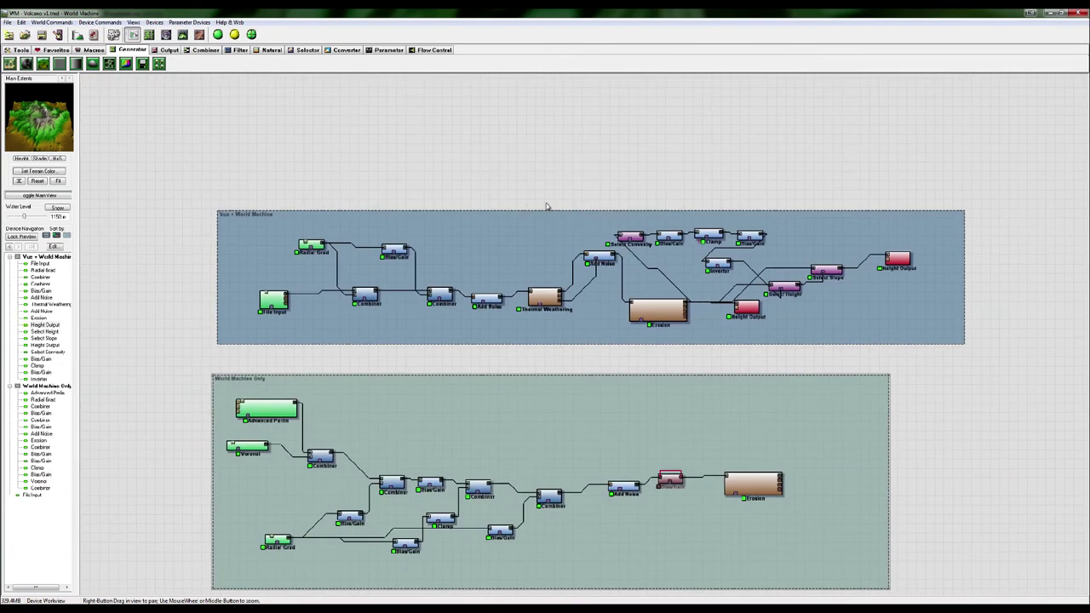
drag(475, 151, 579, 138)
right_drag(338, 297, 453, 294)
scroll(400, 326, up, 3)
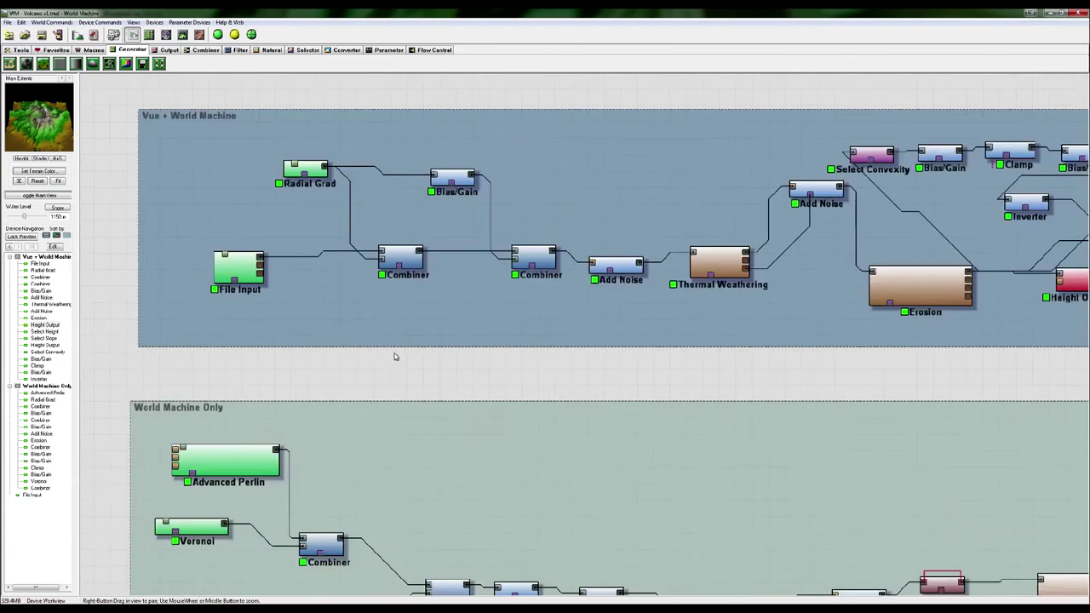
right_drag(404, 432, 558, 452)
click(404, 297)
right_drag(538, 396, 496, 444)
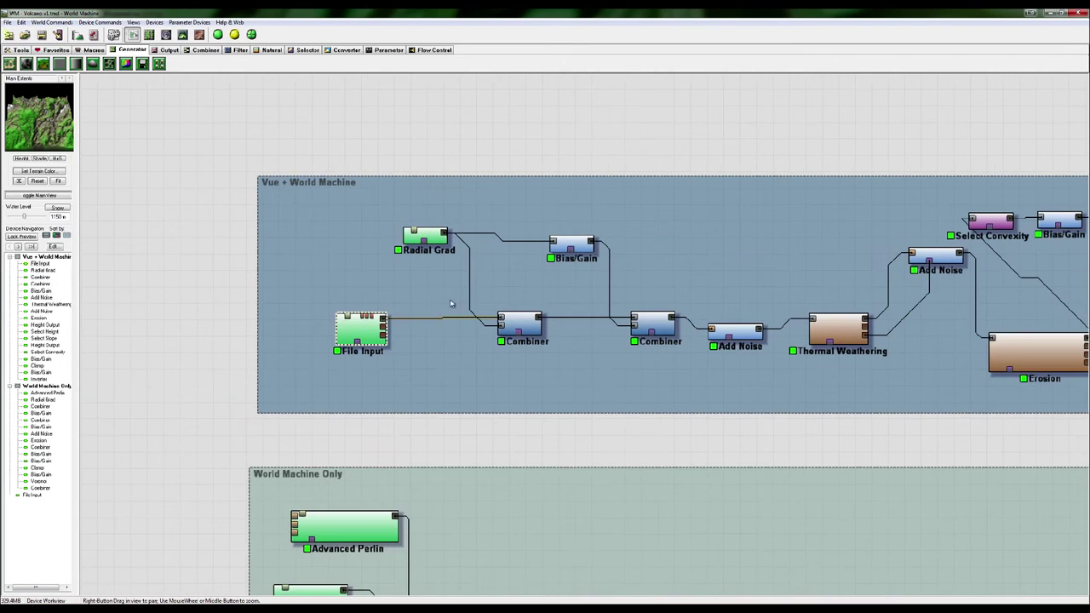
Check the previews of the Radial Grad and the two Combiner devices in the Vue + World Machine group.
click(528, 326)
click(433, 240)
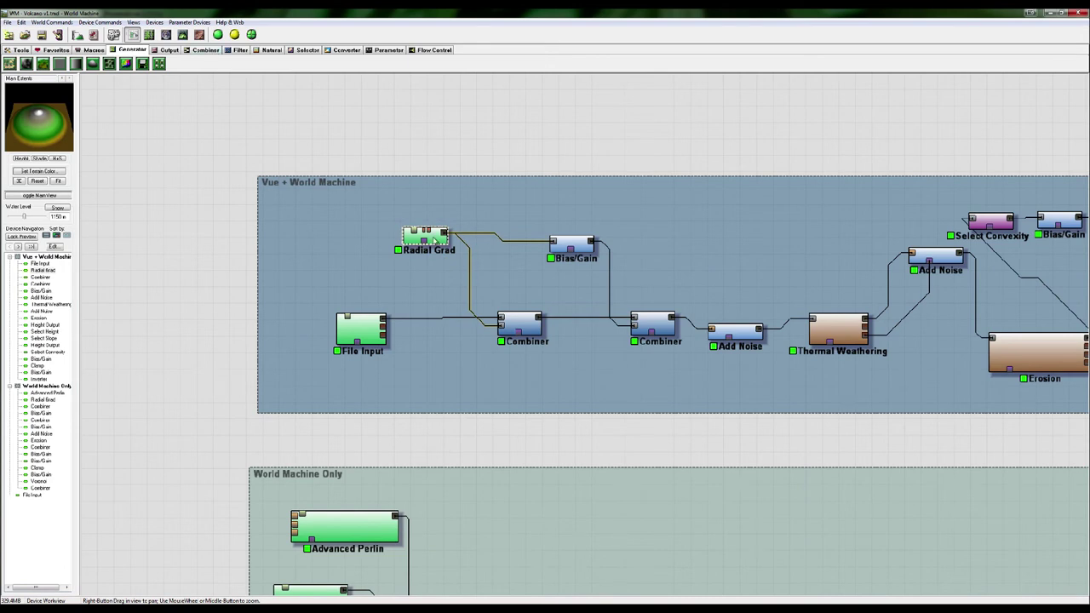
click(524, 323)
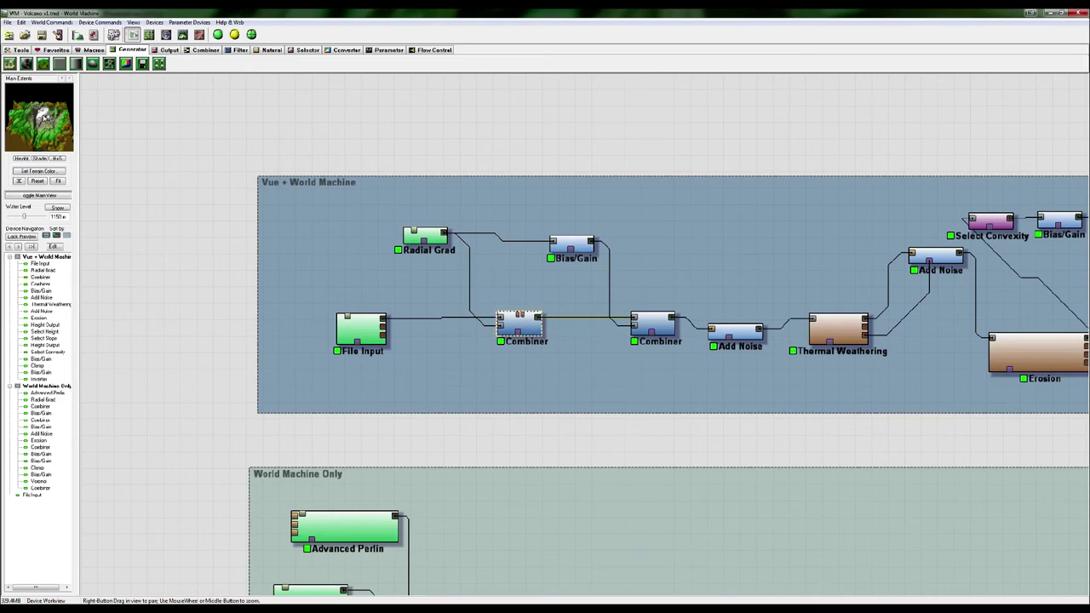
right_drag(559, 286, 506, 296)
right_drag(598, 449, 529, 444)
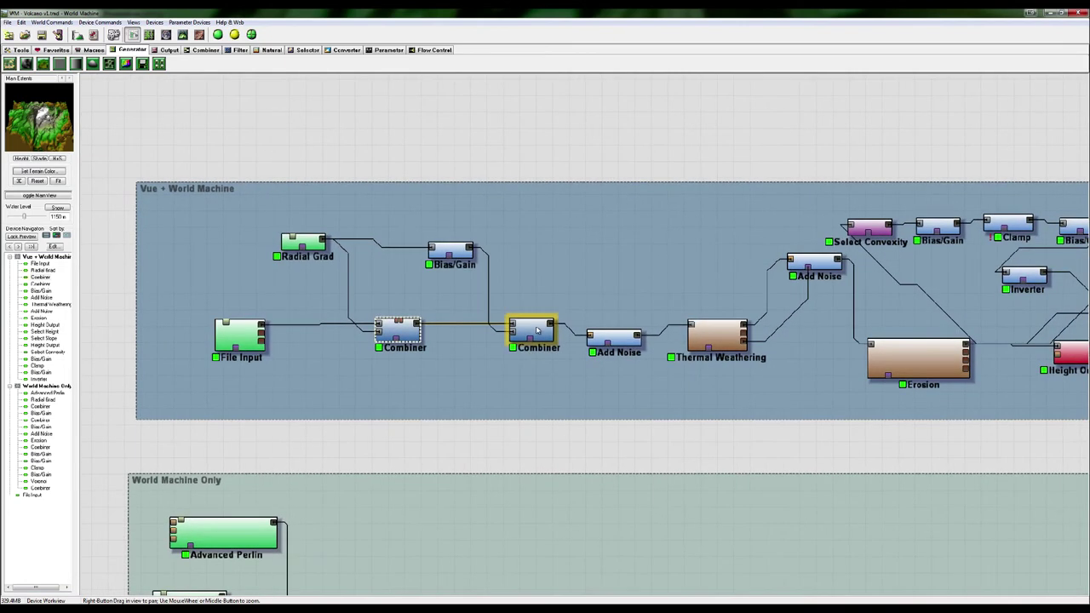
click(538, 332)
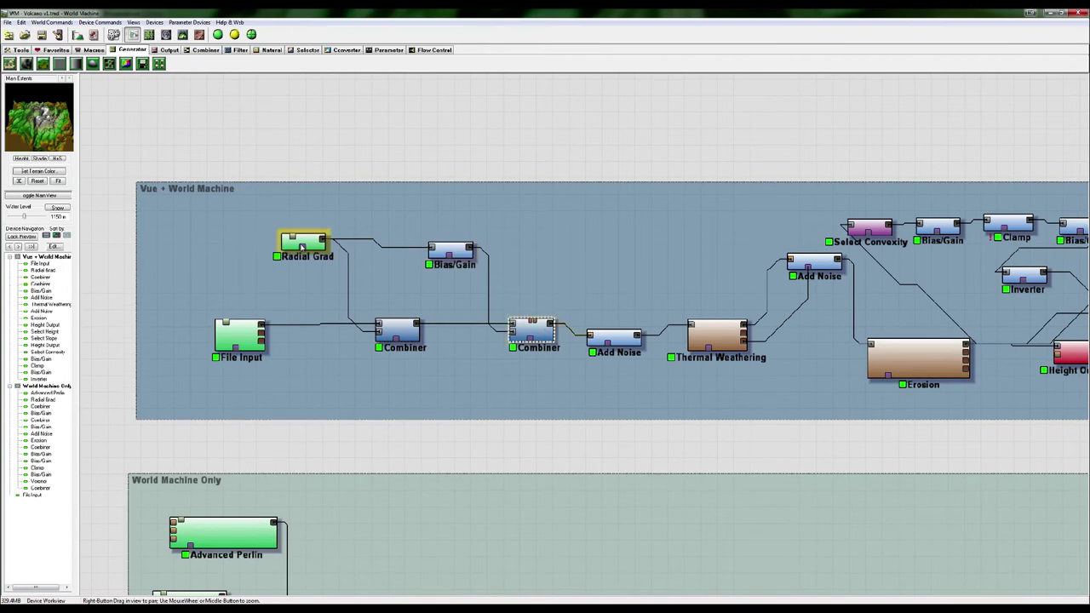
Compare the Vue + World Machine group's Radial Grad and Bias/Gain shapes in the 3D view.
click(464, 252)
right_click(458, 252)
click(497, 267)
scroll(760, 382, down, 3)
drag(759, 381, 318, 414)
click(47, 392)
click(43, 399)
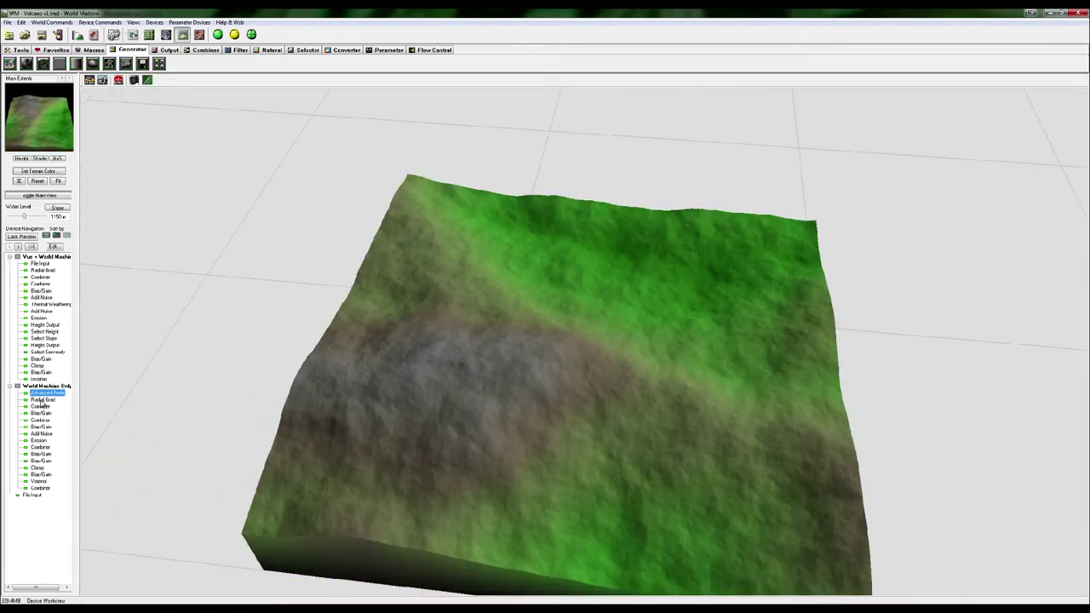
click(41, 270)
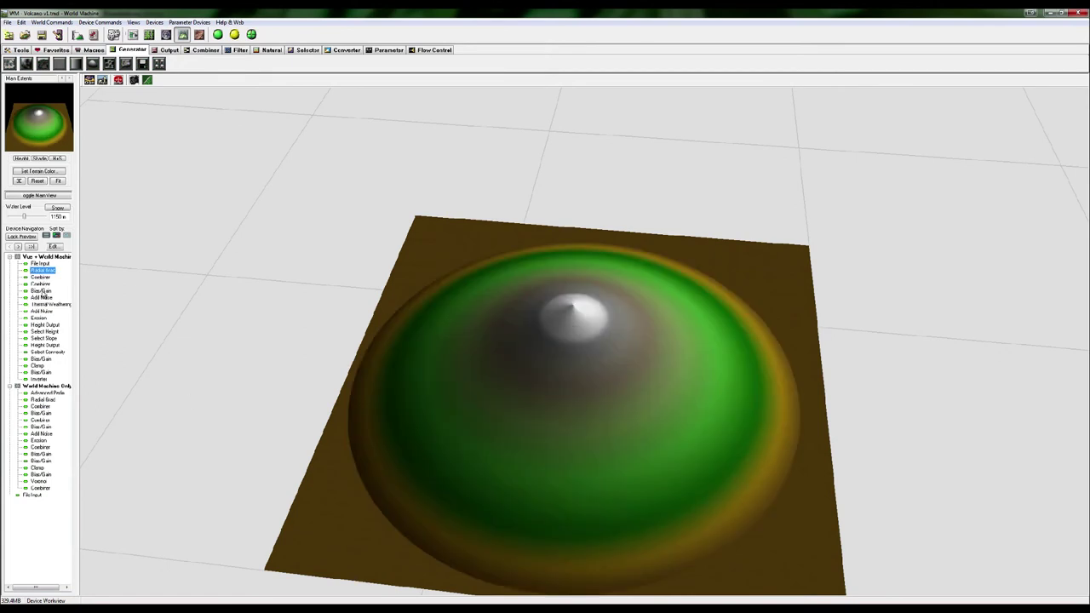
click(41, 291)
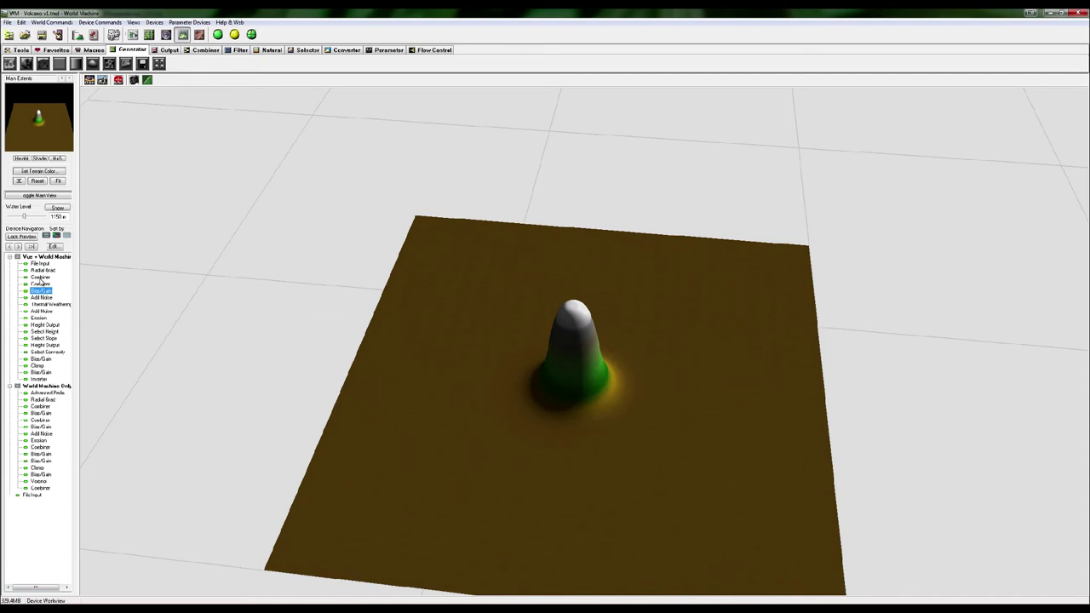
Compare the File Input terrain with the outputs of the first and second Combiner in 3D, examining the crater area.
click(40, 278)
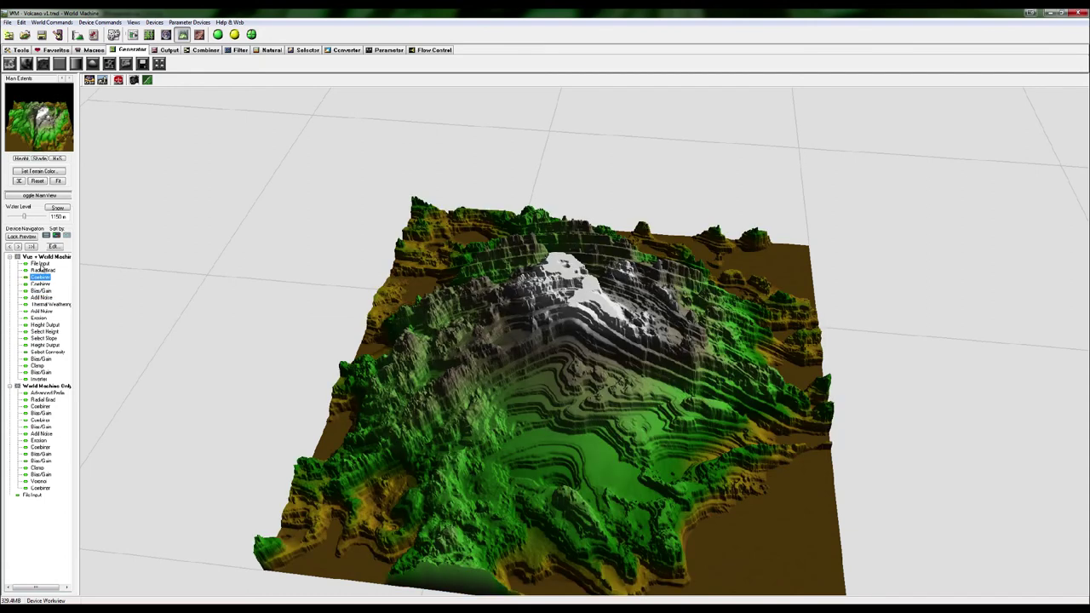
click(40, 264)
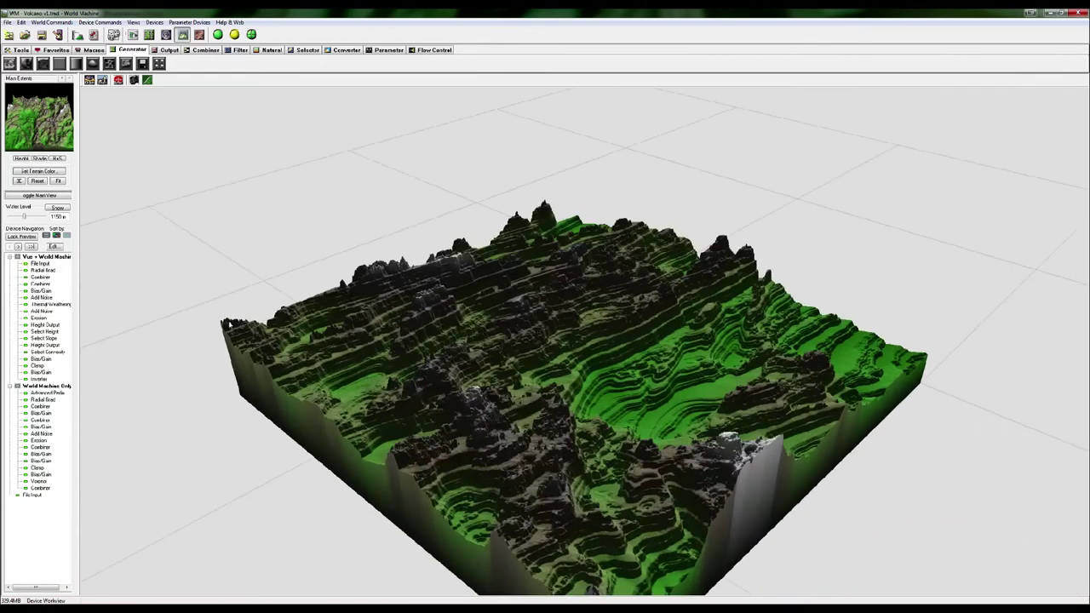
drag(206, 321, 73, 328)
click(41, 277)
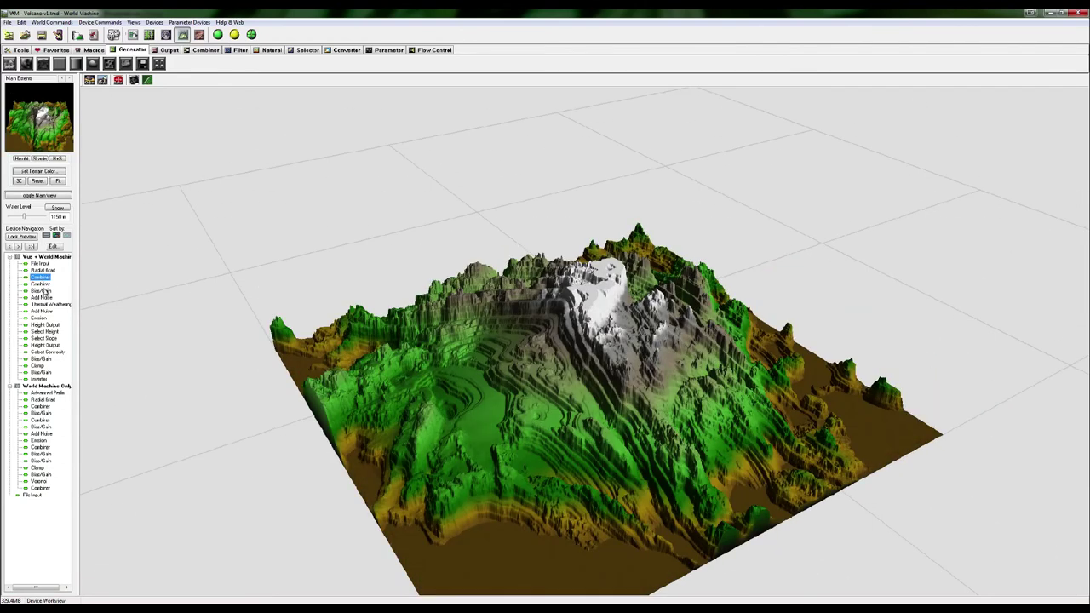
click(43, 284)
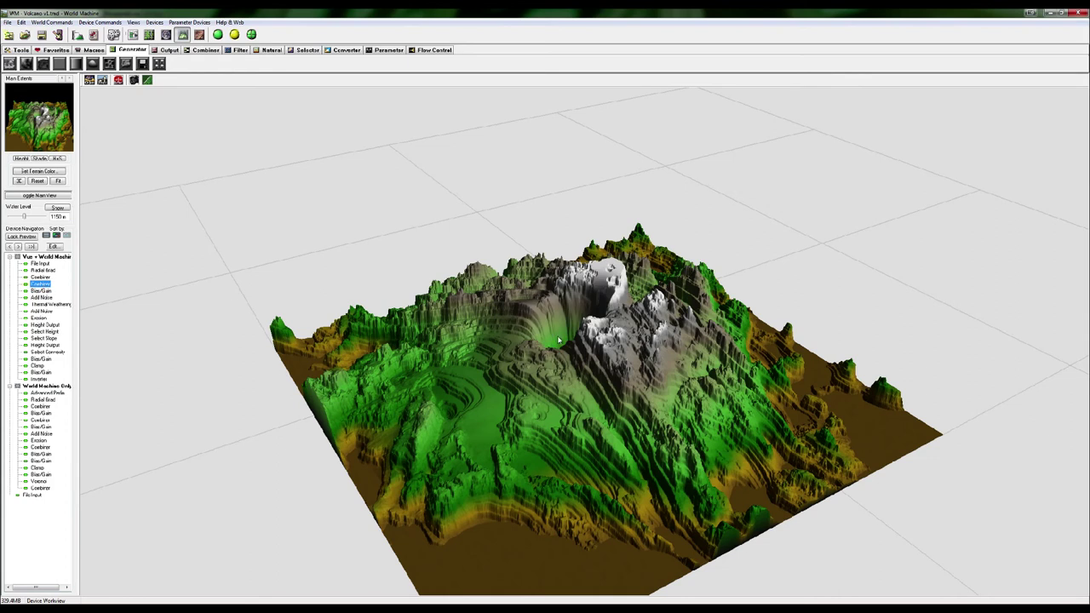
drag(375, 253, 590, 359)
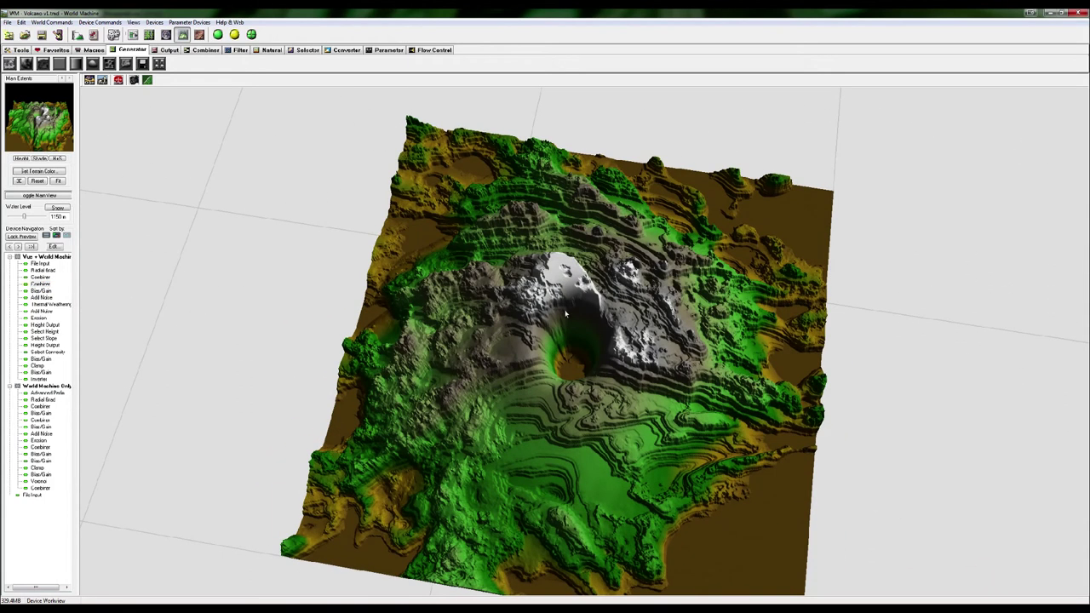
mouse_move(259, 245)
mouse_down()
mouse_move(243, 183)
mouse_move(253, 144)
mouse_move(261, 232)
mouse_up()
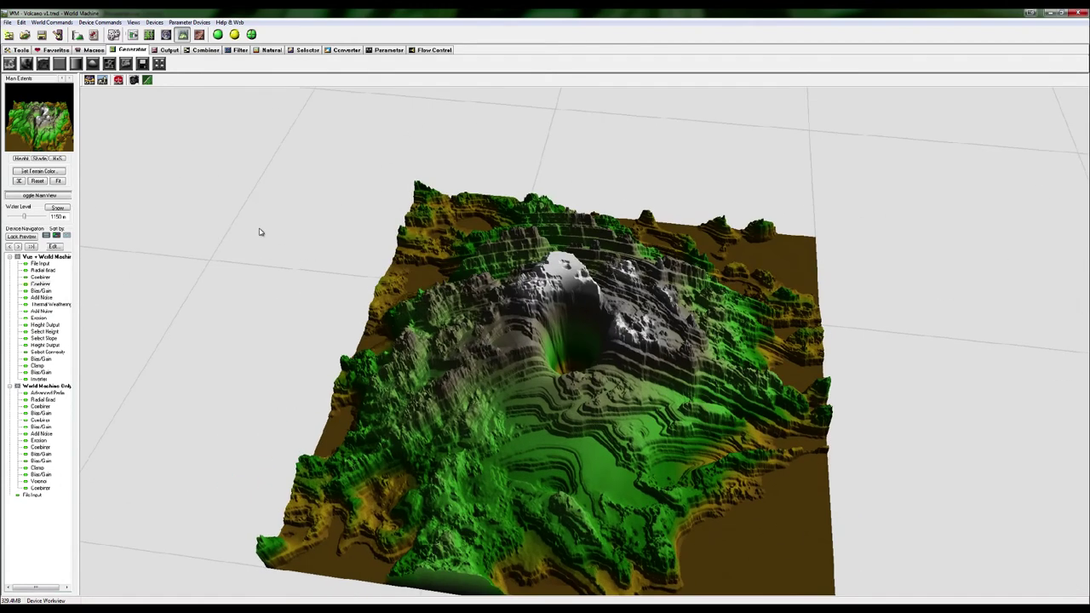
Compare the outputs of the Vue + World Machine group's two Add Noise devices and Thermal Weathering in the 3D view.
click(40, 297)
click(45, 304)
click(42, 311)
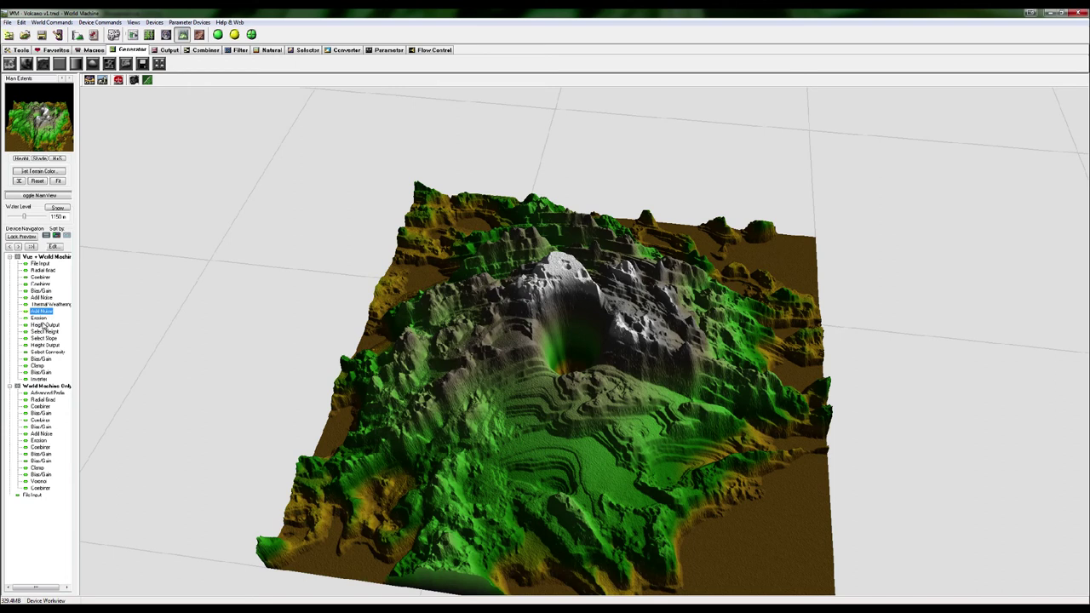
Return to the device workview and place a new Radial Grad device above the standalone File Input.
click(149, 34)
click(133, 34)
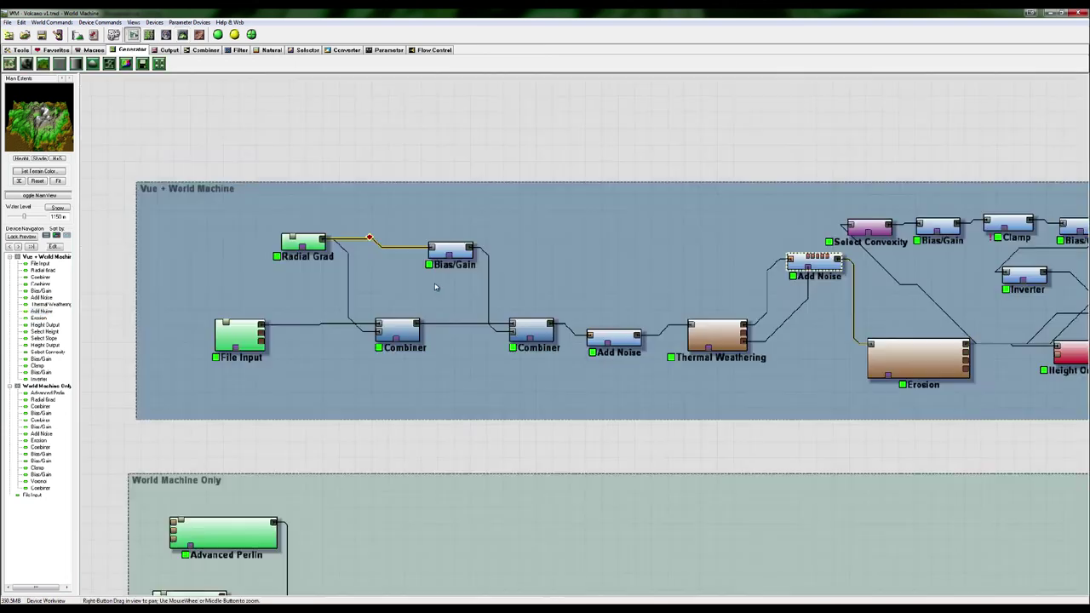
scroll(600, 305, down, 3)
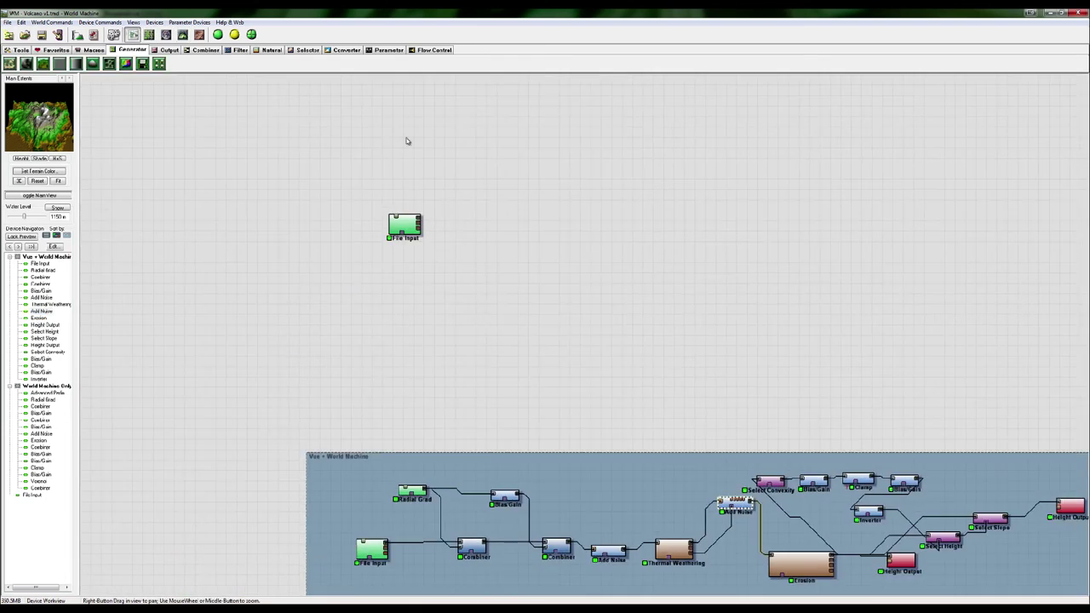
right_drag(406, 141, 406, 238)
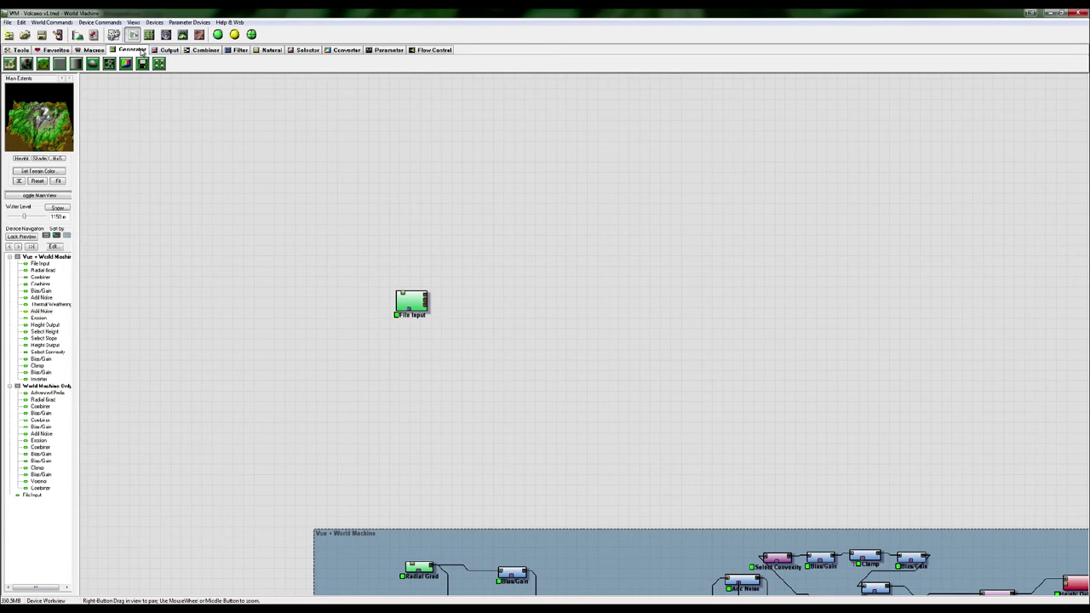
drag(93, 64, 431, 254)
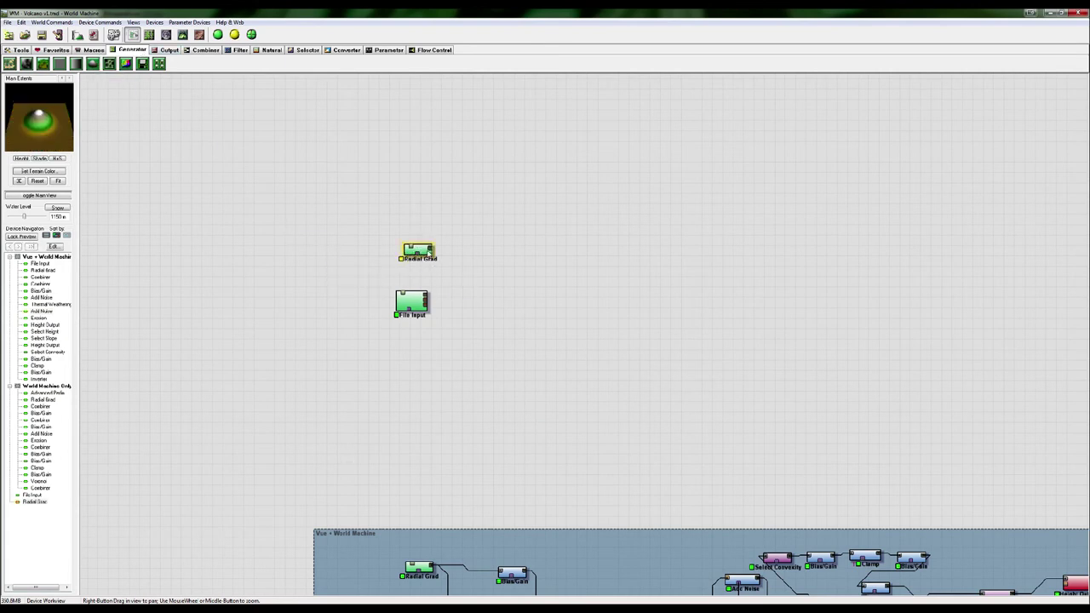
Add a Combiner device and connect the new Radial Grad to its first input and the standalone File Input to its second.
click(205, 51)
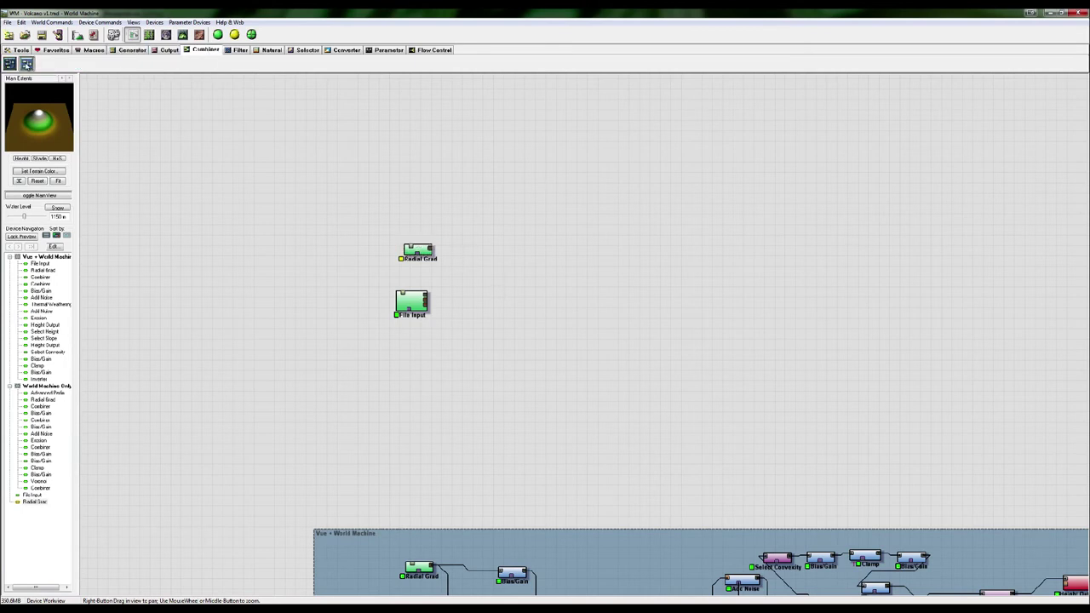
click(494, 277)
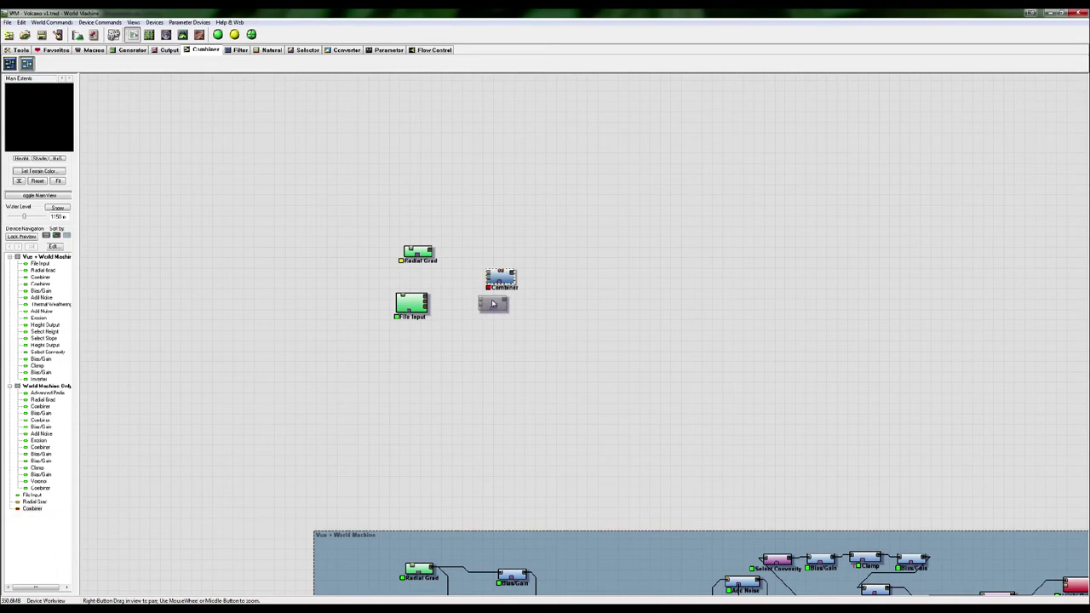
drag(489, 274, 431, 251)
drag(489, 280, 429, 303)
Increase the new Radial Grad's radius to about 15 km, keeping the Gaussian type.
click(426, 253)
double_click(426, 253)
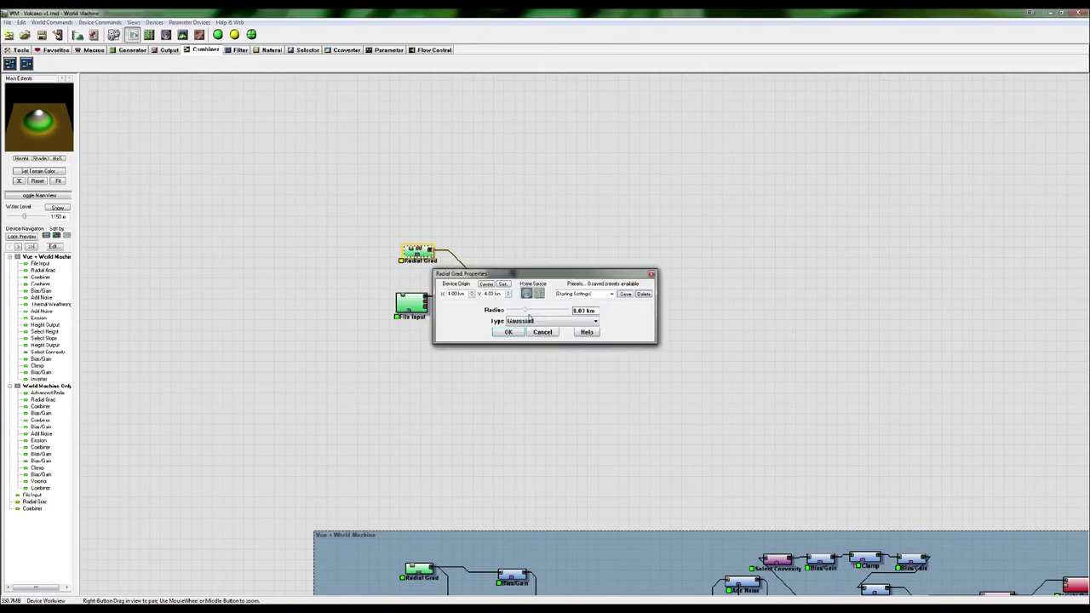
drag(526, 312, 533, 314)
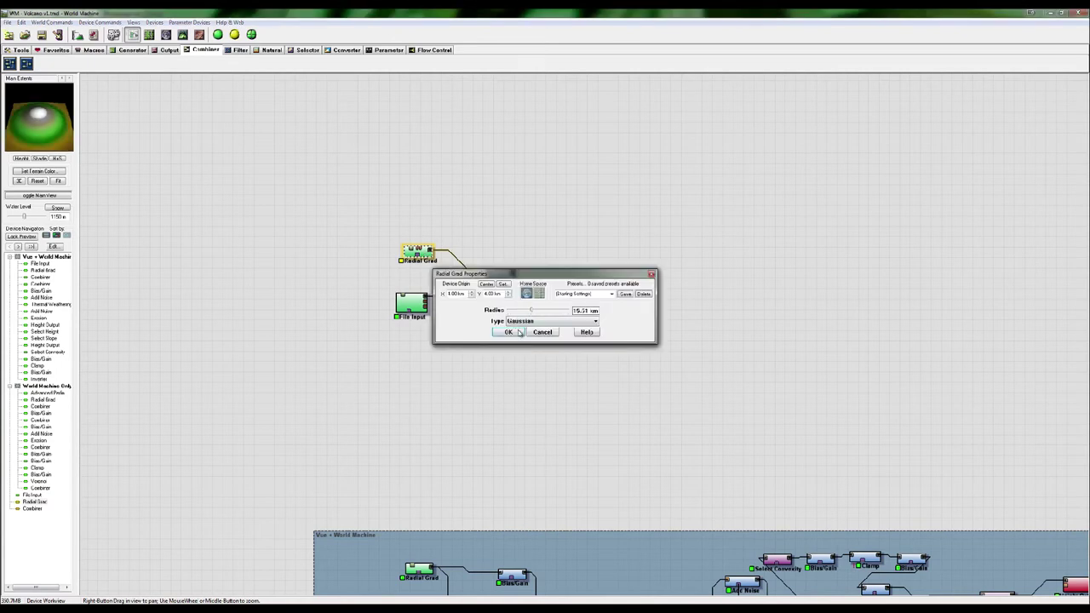
click(509, 332)
Try the Average and Subtract methods at different strengths in the new Combiner, settling on Average at 0.34375.
click(412, 303)
scroll(461, 316, up, 2)
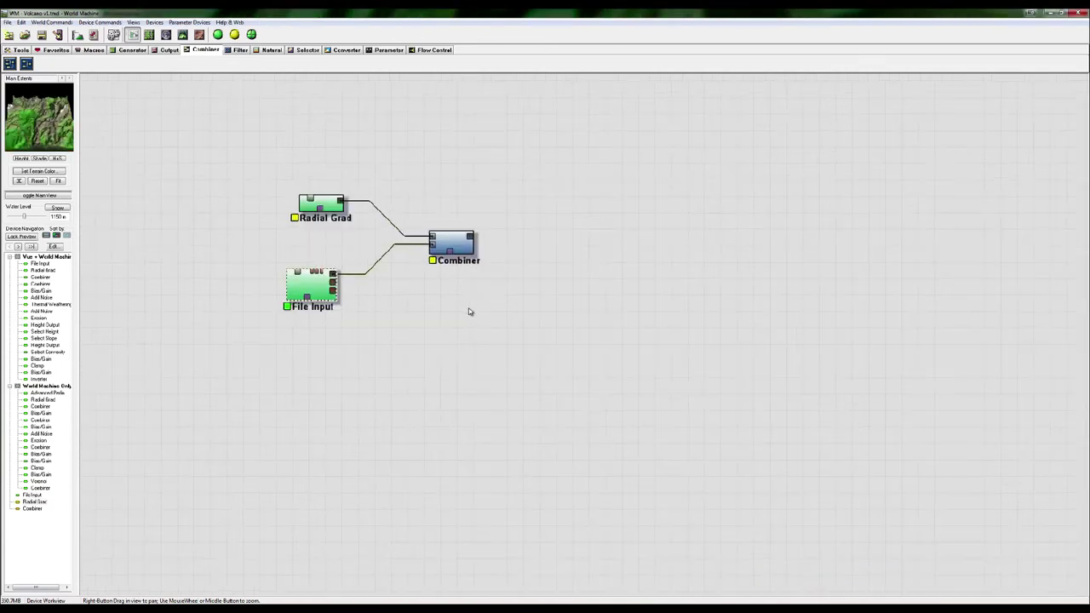
right_drag(333, 293, 382, 326)
double_click(505, 277)
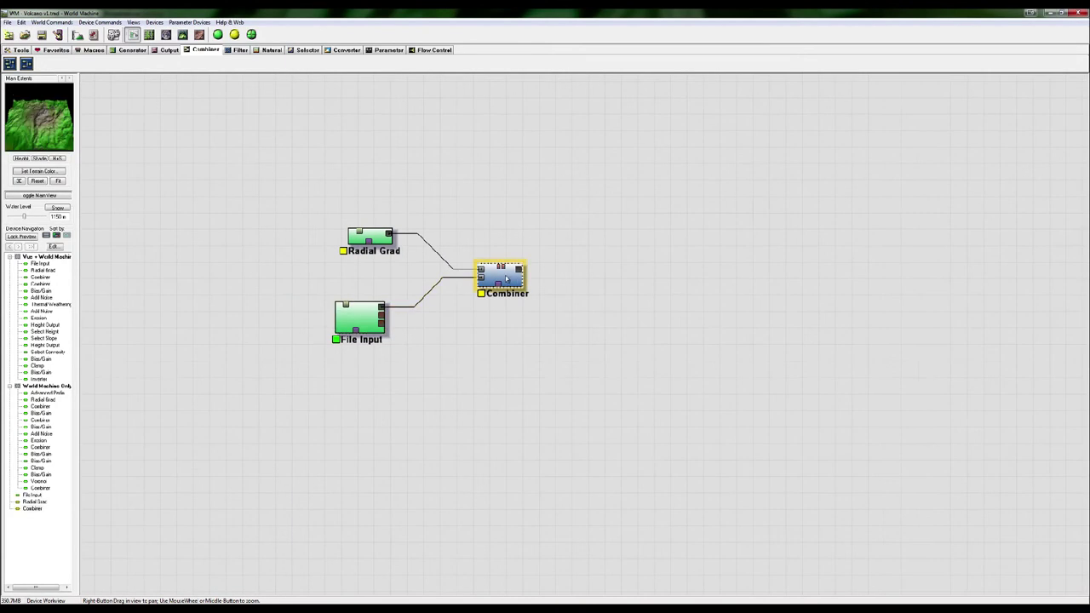
click(535, 312)
click(537, 317)
drag(537, 321, 512, 320)
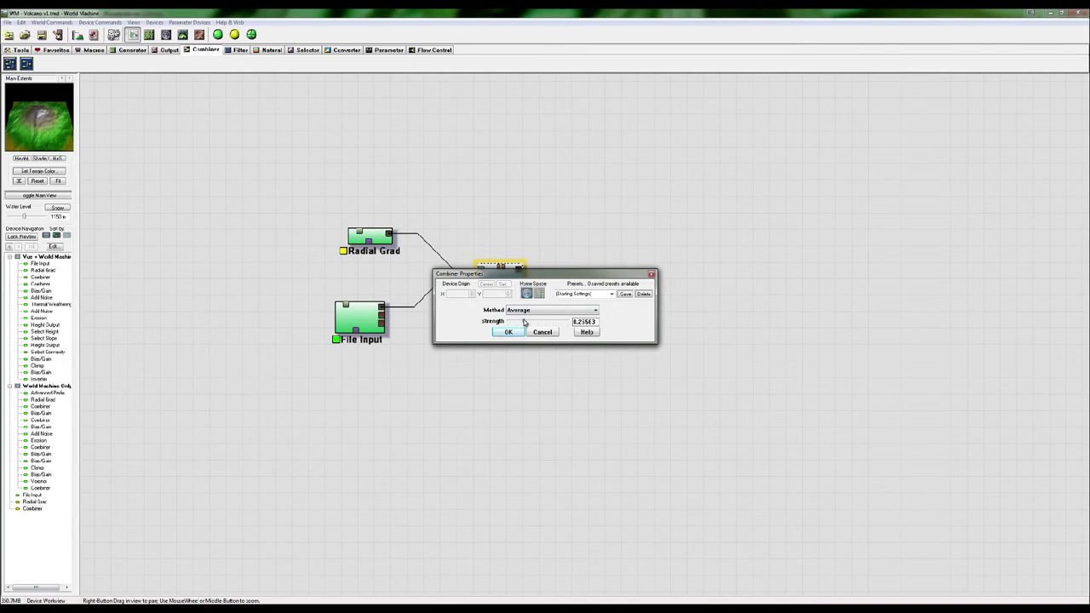
click(528, 310)
click(518, 332)
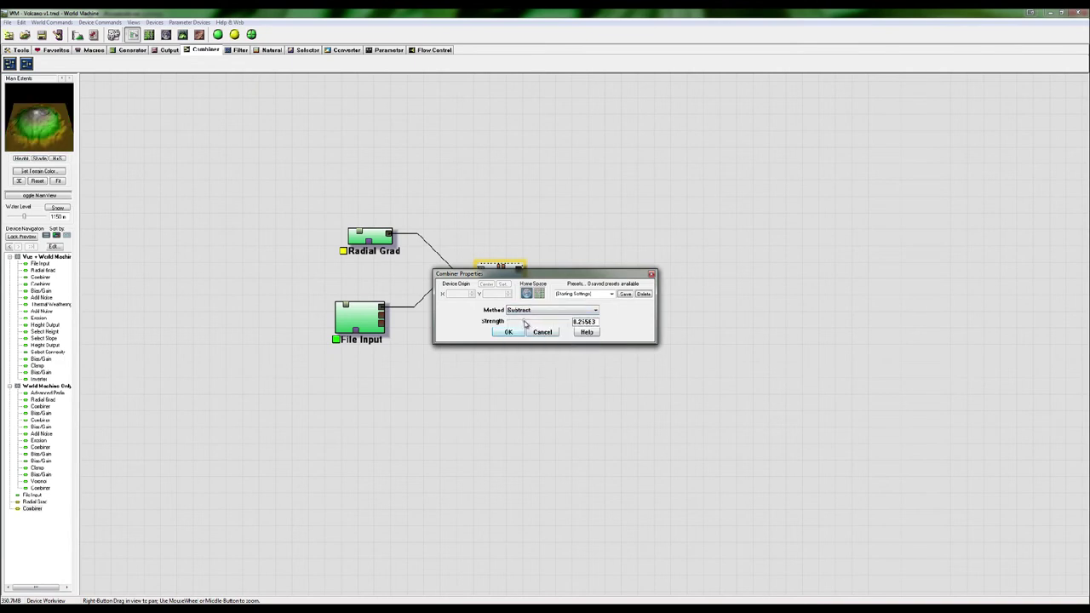
drag(525, 323, 548, 328)
click(530, 310)
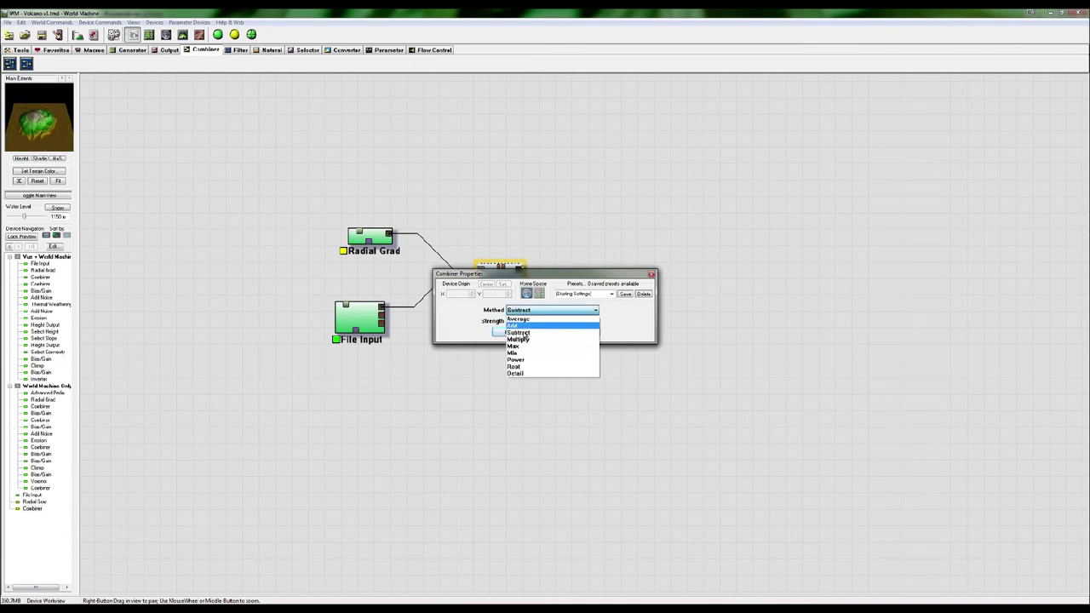
click(524, 320)
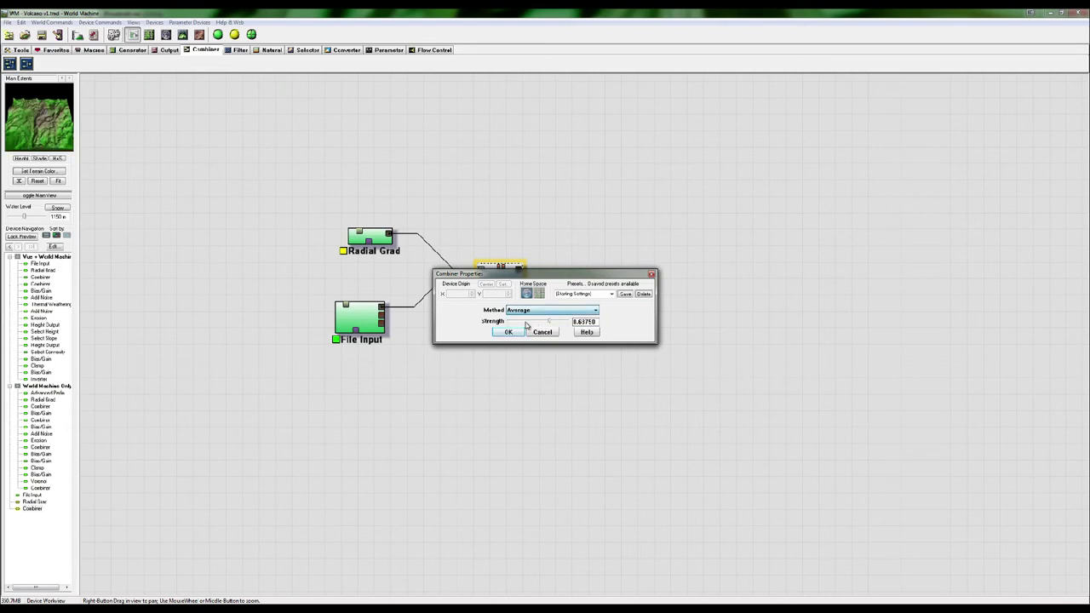
drag(538, 323, 529, 322)
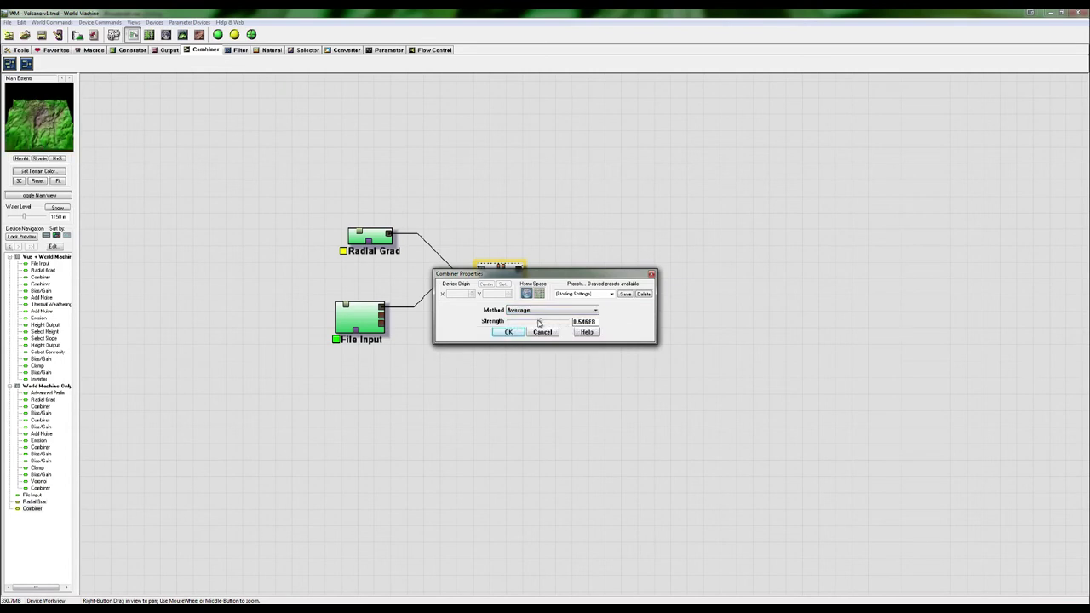
click(510, 337)
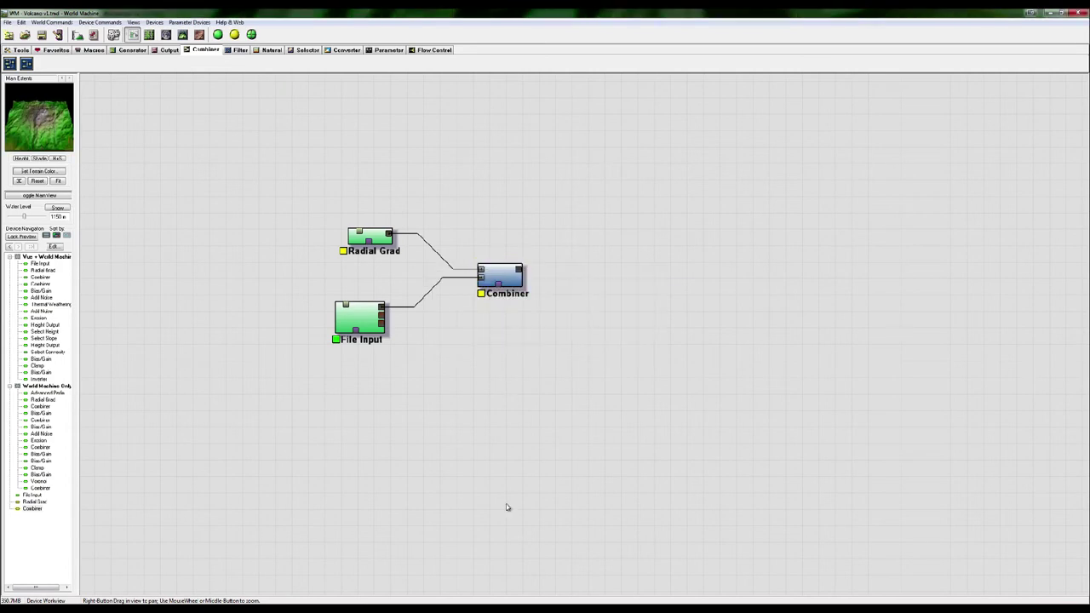
Check the method and strength of the first Combiner in the Vue + World Machine group.
right_drag(503, 449, 510, 139)
double_click(475, 515)
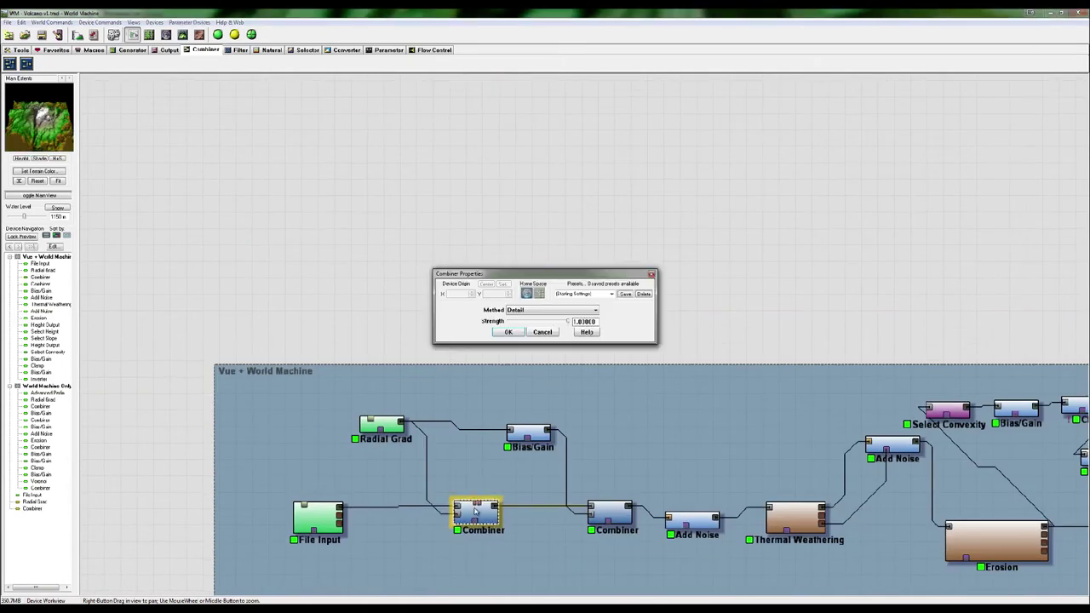
click(542, 332)
Set the new Combiner's method to Detail and its strength to about 0.875, testing its strength from zero upwards.
scroll(494, 440, up, 5)
double_click(489, 241)
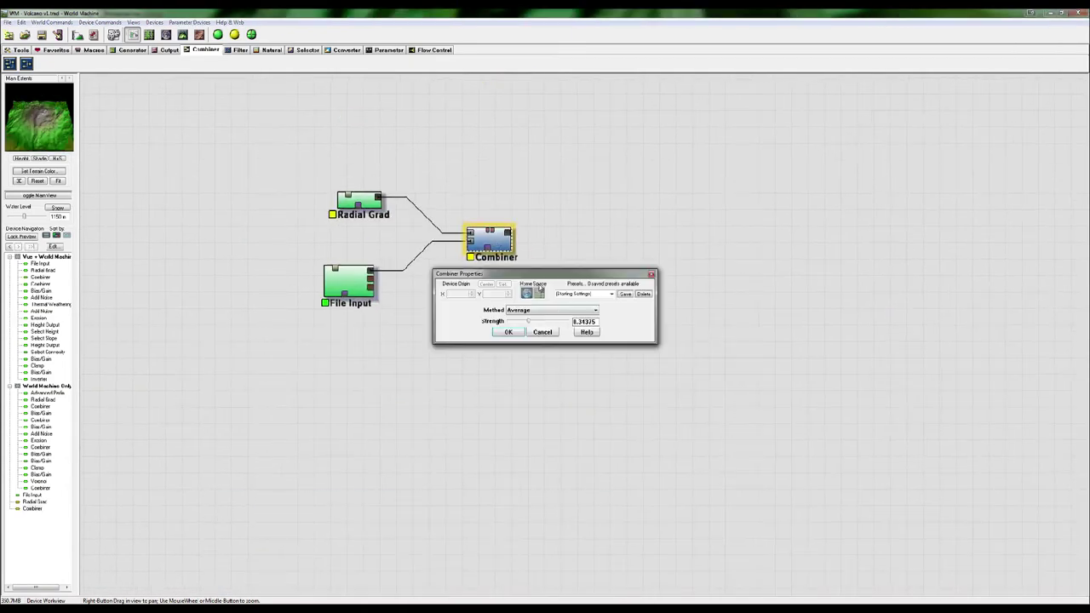
click(553, 310)
click(519, 375)
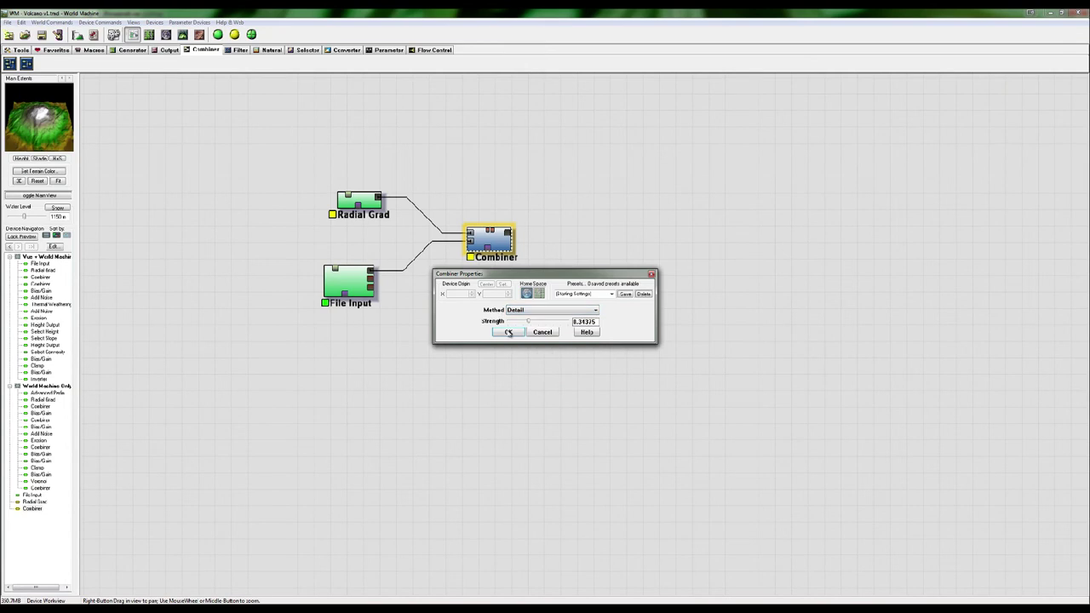
drag(526, 326, 480, 326)
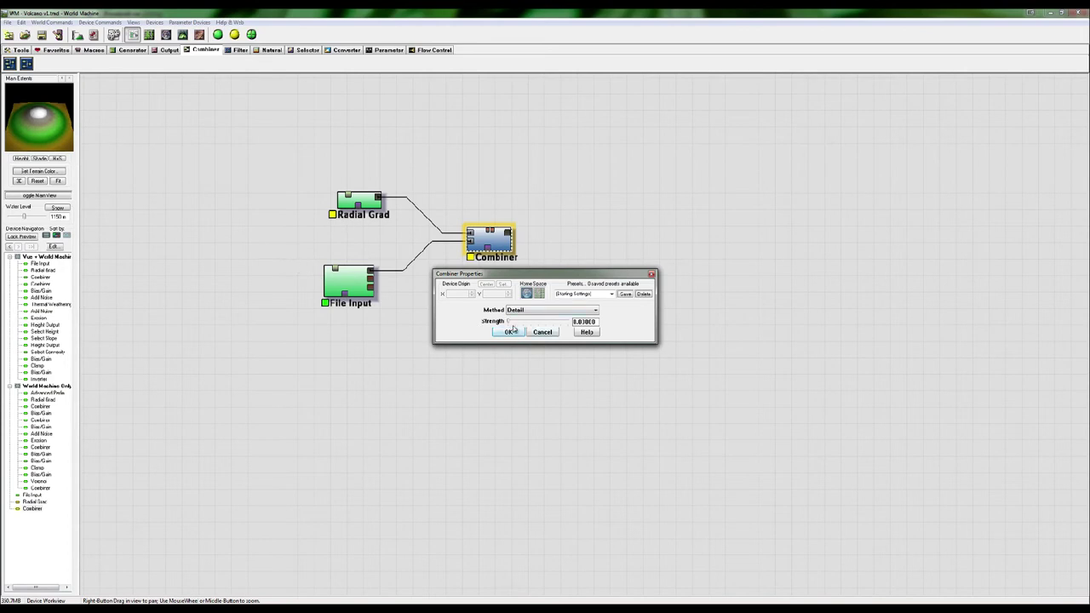
drag(509, 331, 557, 332)
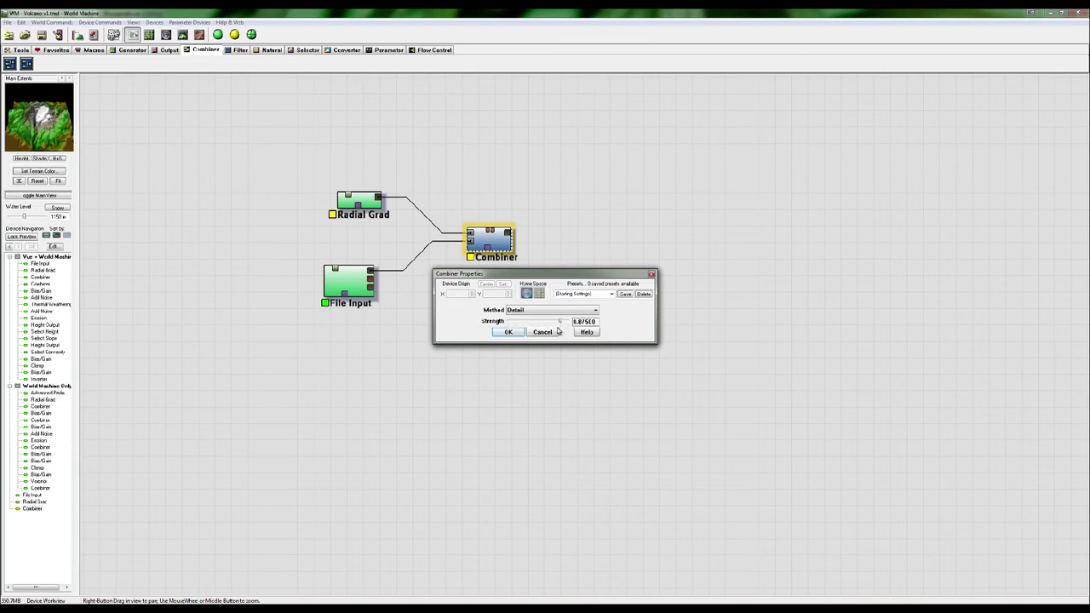
click(509, 333)
Add a second Combiner beside the new one and connect the first Combiner's output to its second input.
right_drag(595, 298, 497, 390)
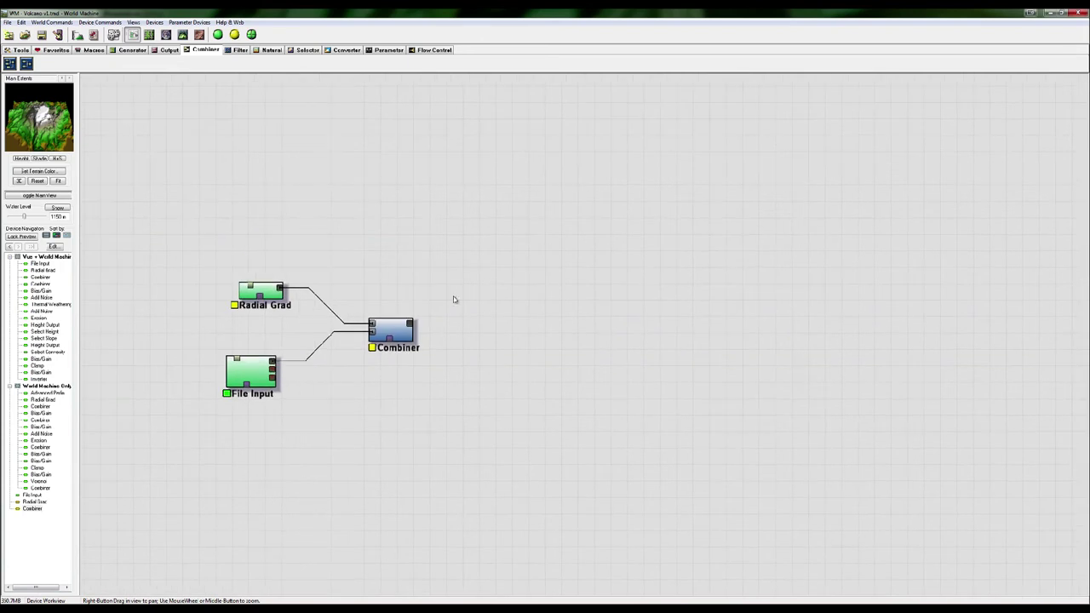
click(26, 64)
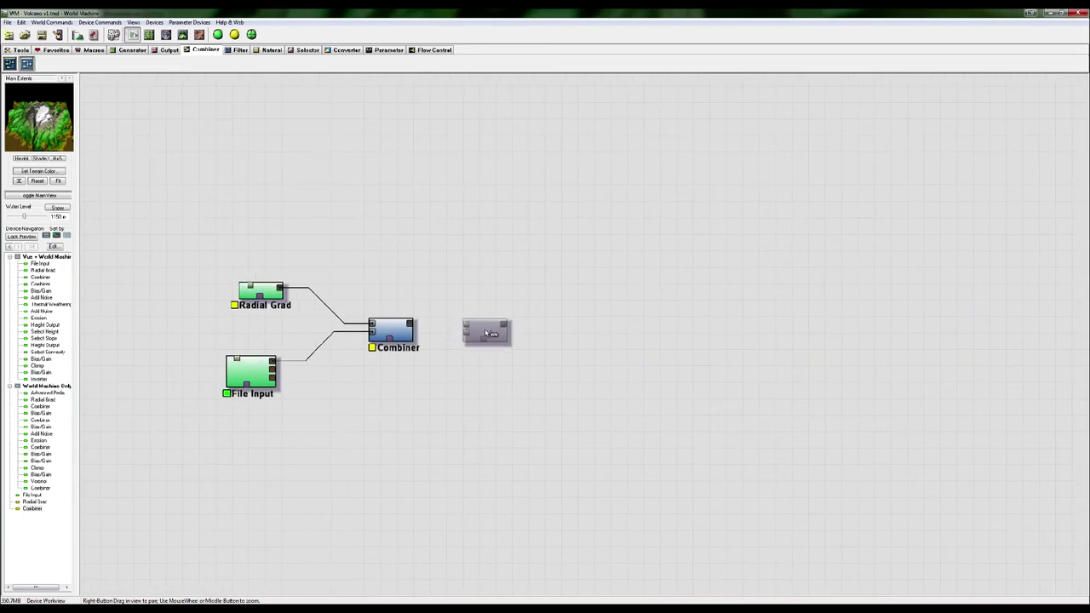
click(486, 333)
drag(466, 328, 409, 324)
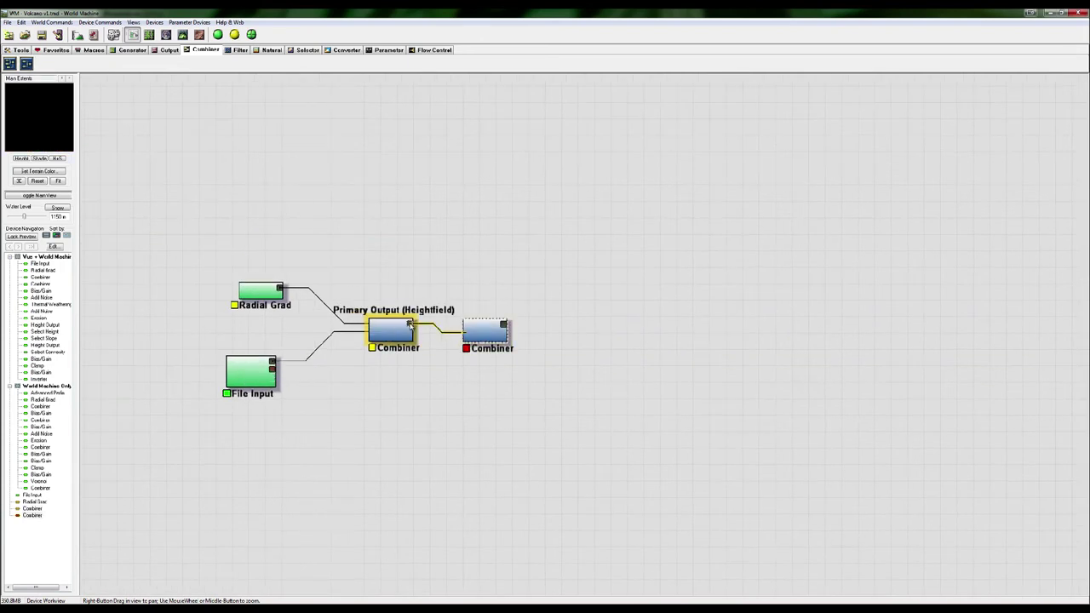
Add a Bias/Gain device fed by the new Radial Grad and connect its output to the second Combiner's first input.
click(241, 51)
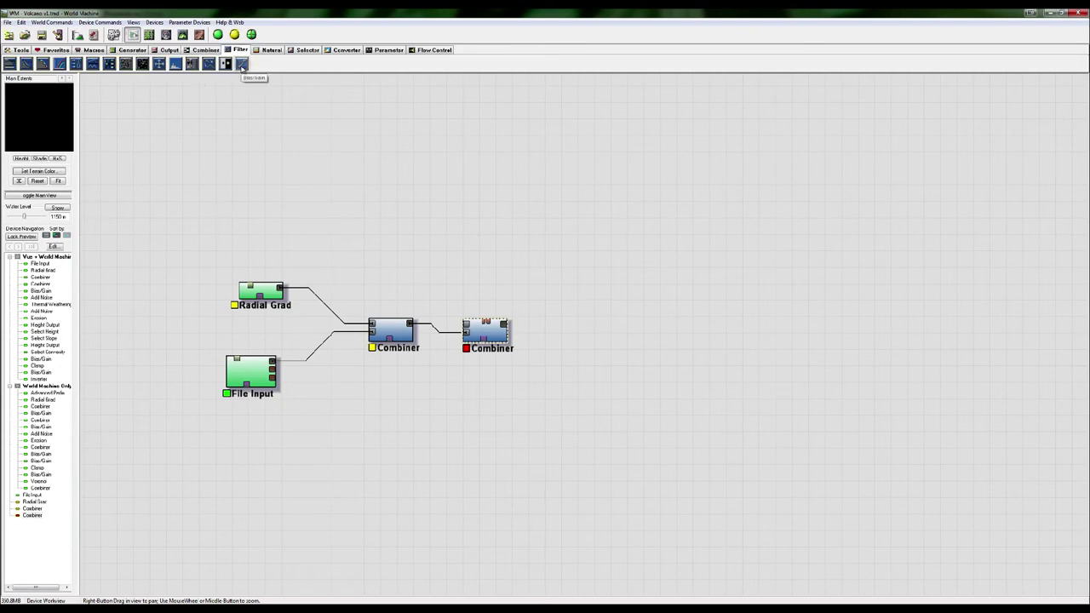
click(242, 64)
click(391, 257)
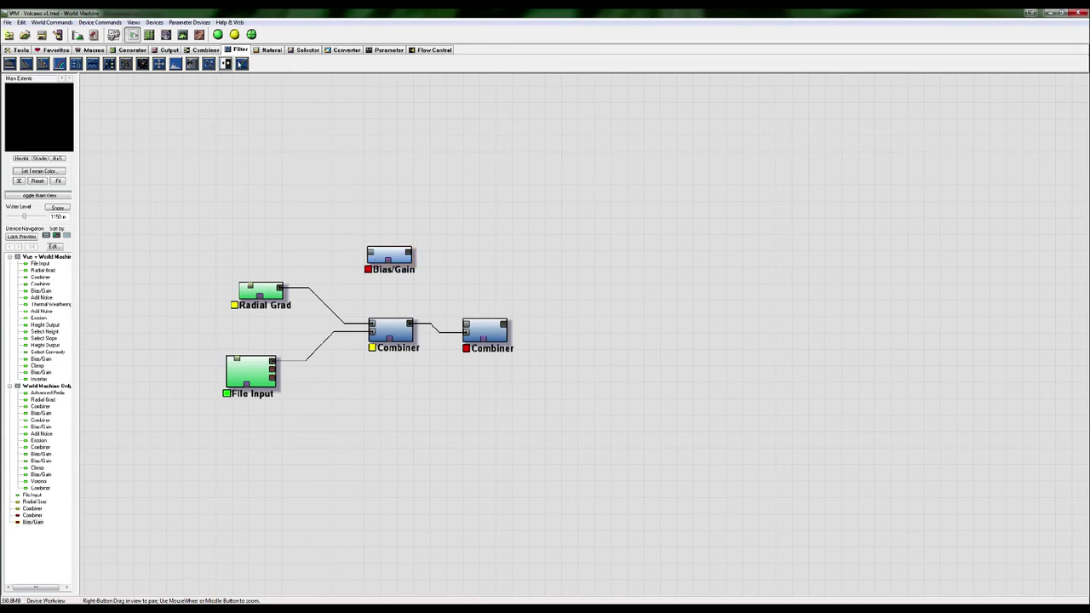
click(241, 64)
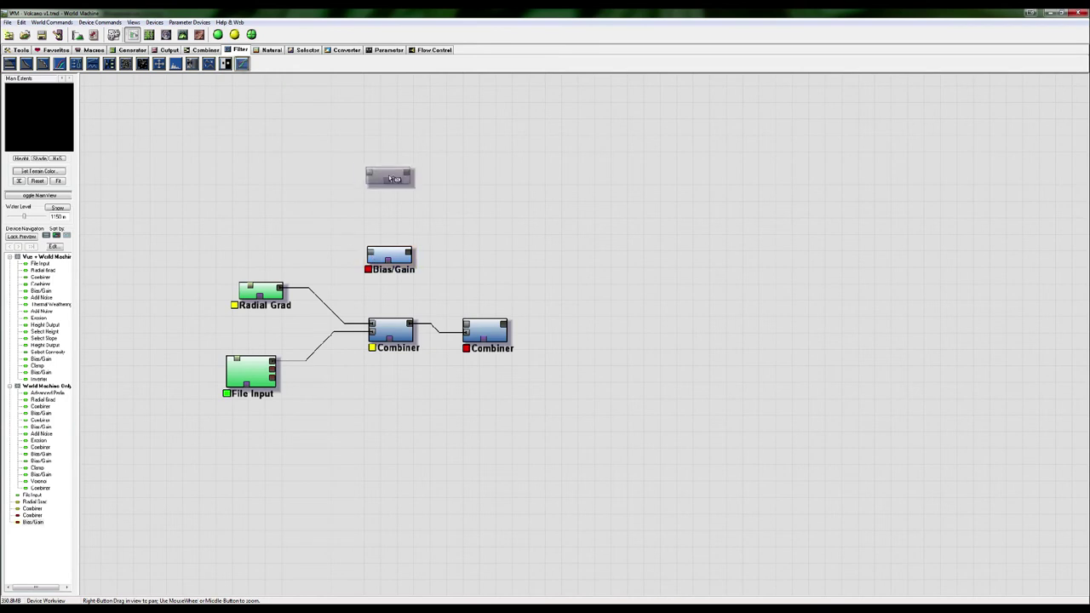
right_click(438, 216)
drag(371, 253, 279, 289)
drag(400, 258, 473, 324)
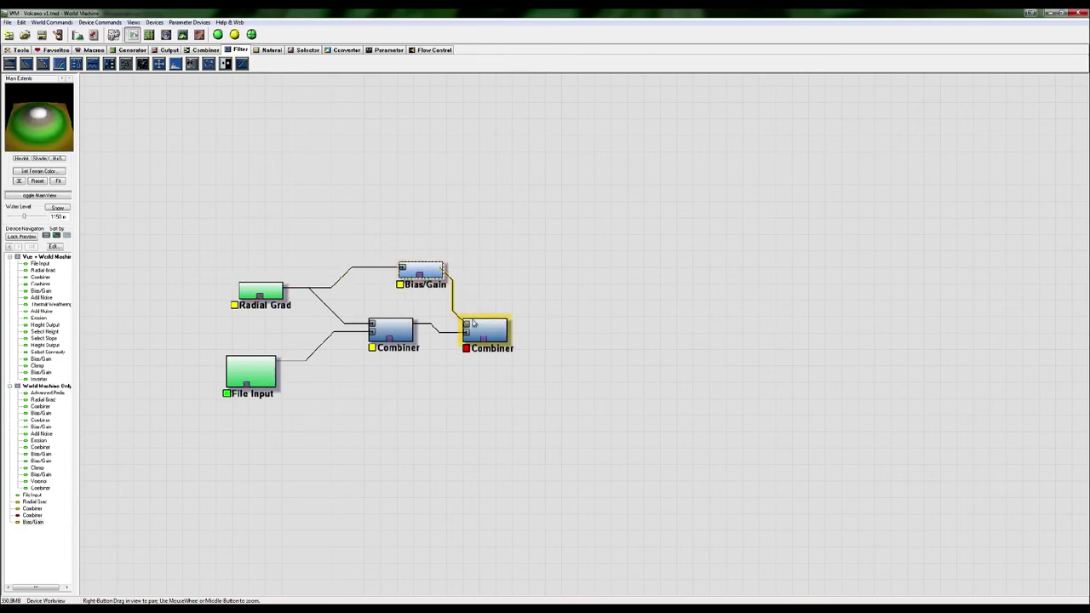
Set the new Bias/Gain device's bias close to zero and its gain to about 0.74.
double_click(437, 273)
mouse_move(538, 311)
mouse_down()
mouse_move(505, 317)
mouse_move(550, 324)
mouse_up()
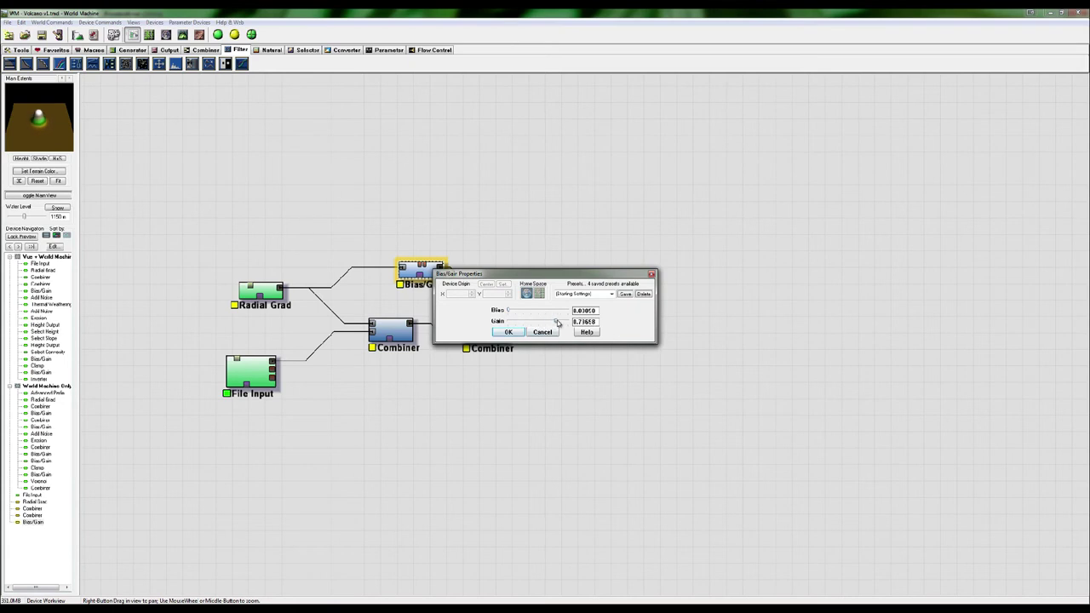
click(510, 332)
Try the Subtract and Add methods in the second new Combiner's properties.
click(490, 333)
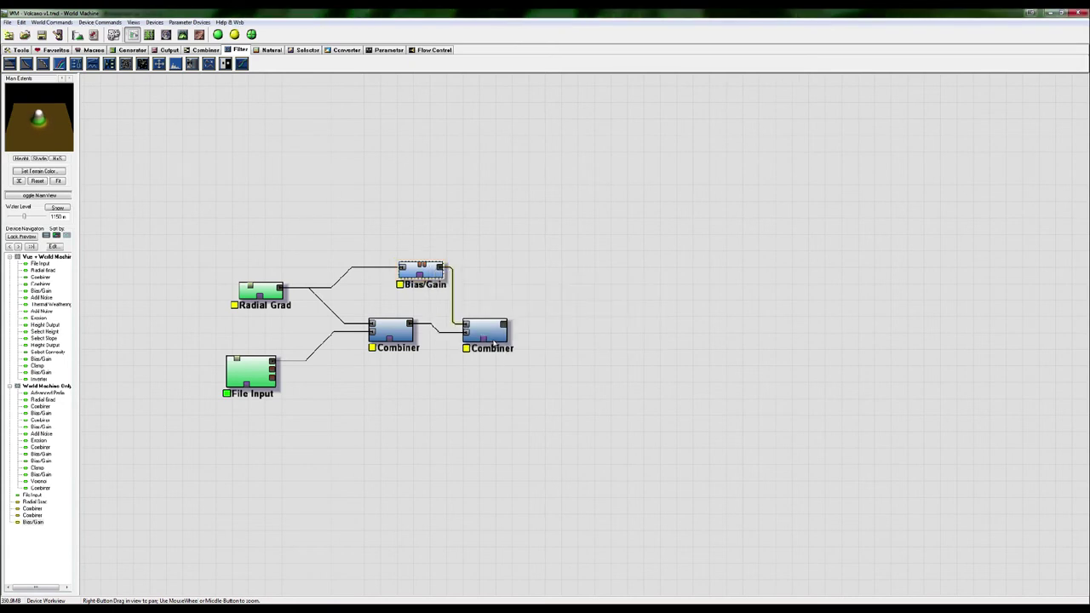
right_click(496, 335)
click(503, 338)
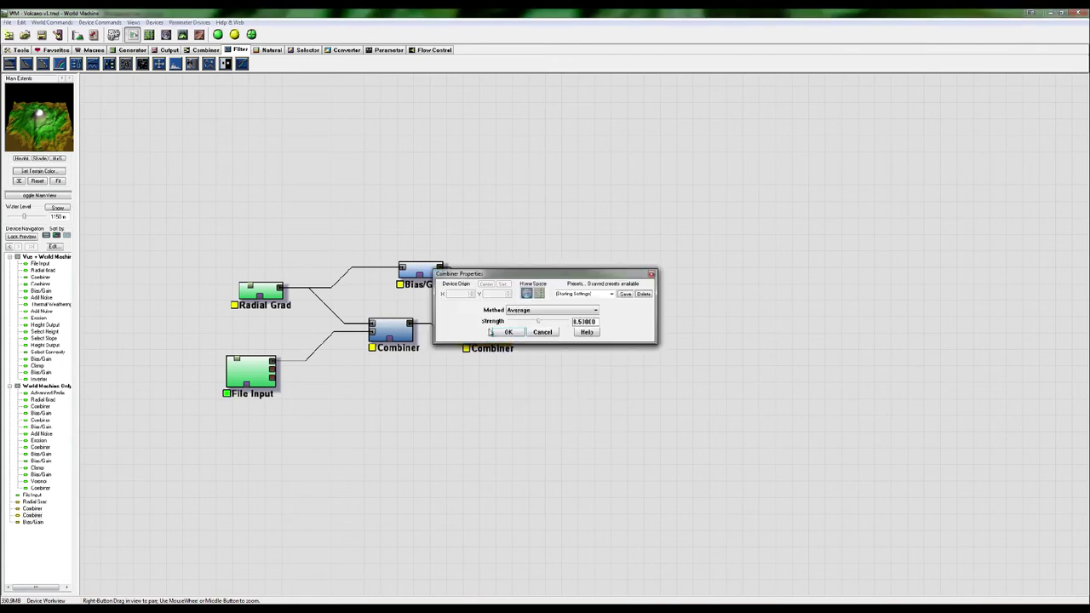
click(521, 312)
click(520, 333)
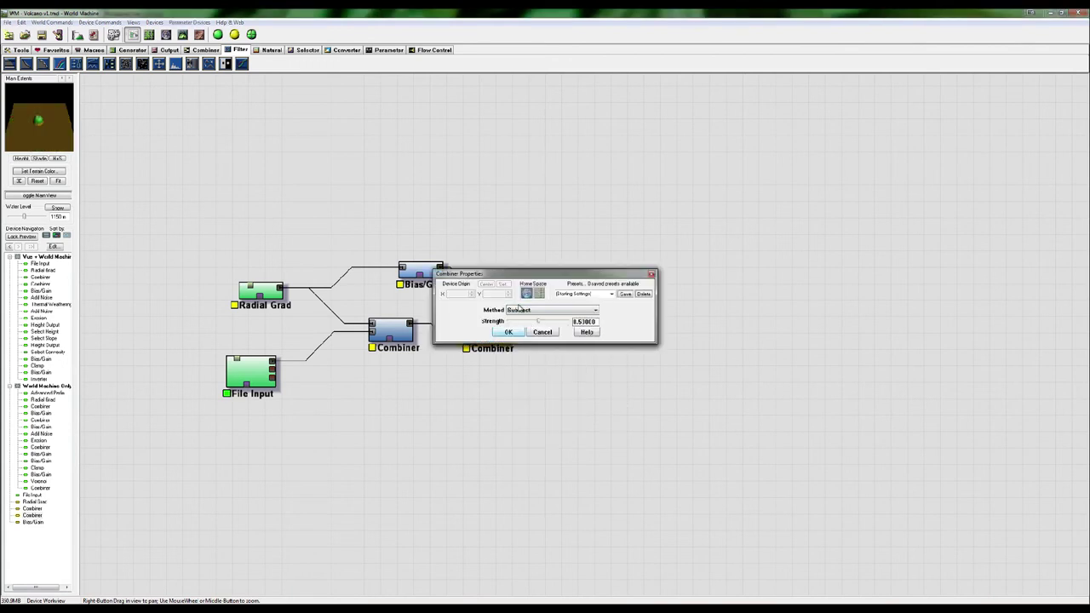
click(522, 310)
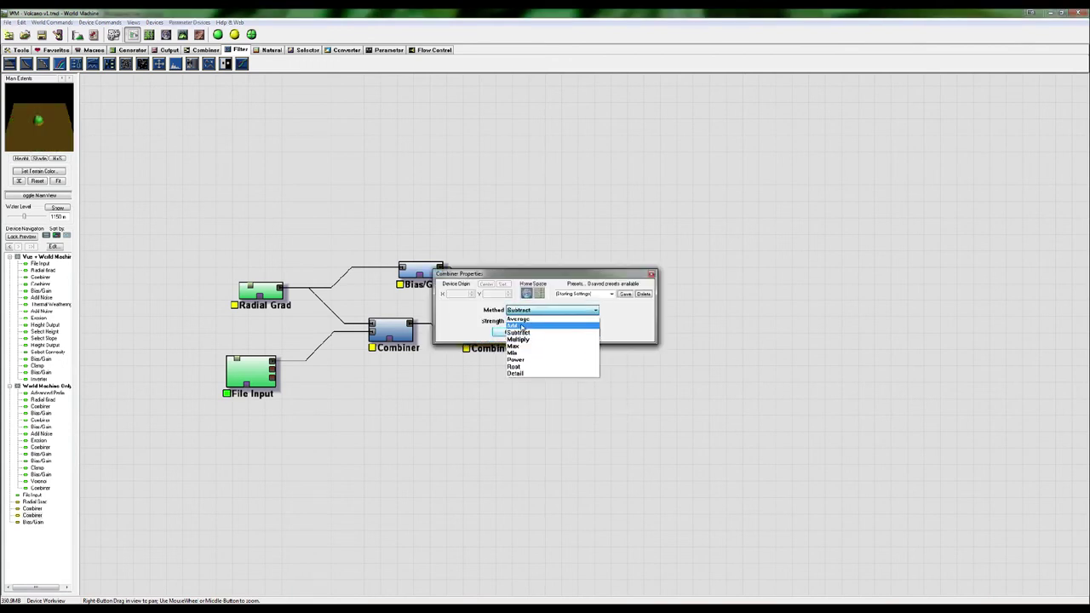
click(522, 326)
click(507, 332)
Swap the second Combiner's inputs, feeding the first Combiner into its first input and the Bias/Gain into its second.
click(466, 324)
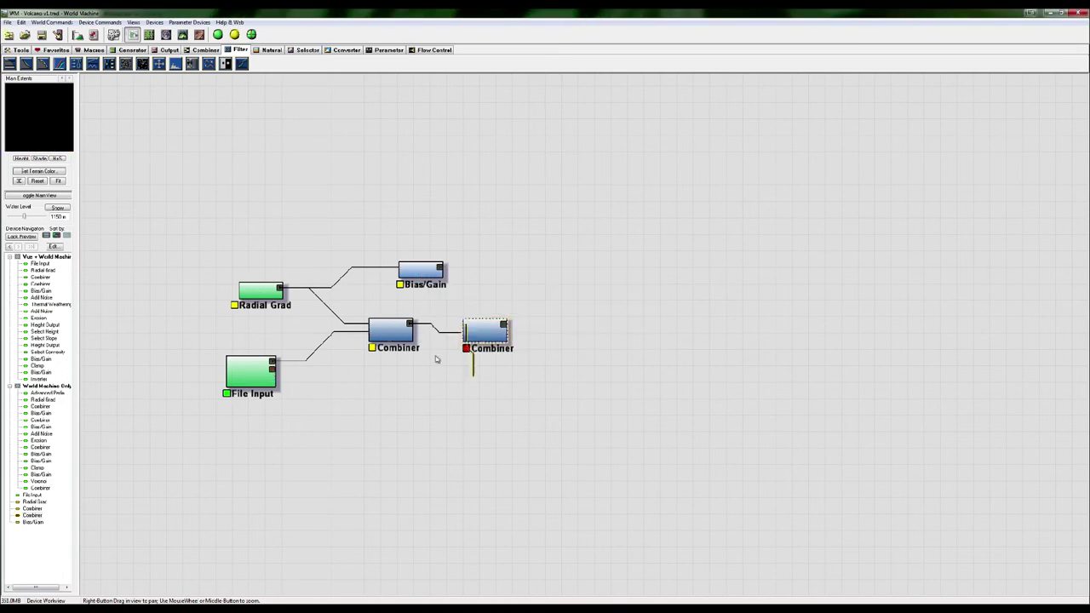
click(409, 324)
drag(443, 269, 464, 330)
Set the second Combiner's method to Subtract with a strength of about 0.81.
click(492, 333)
double_click(492, 334)
click(539, 311)
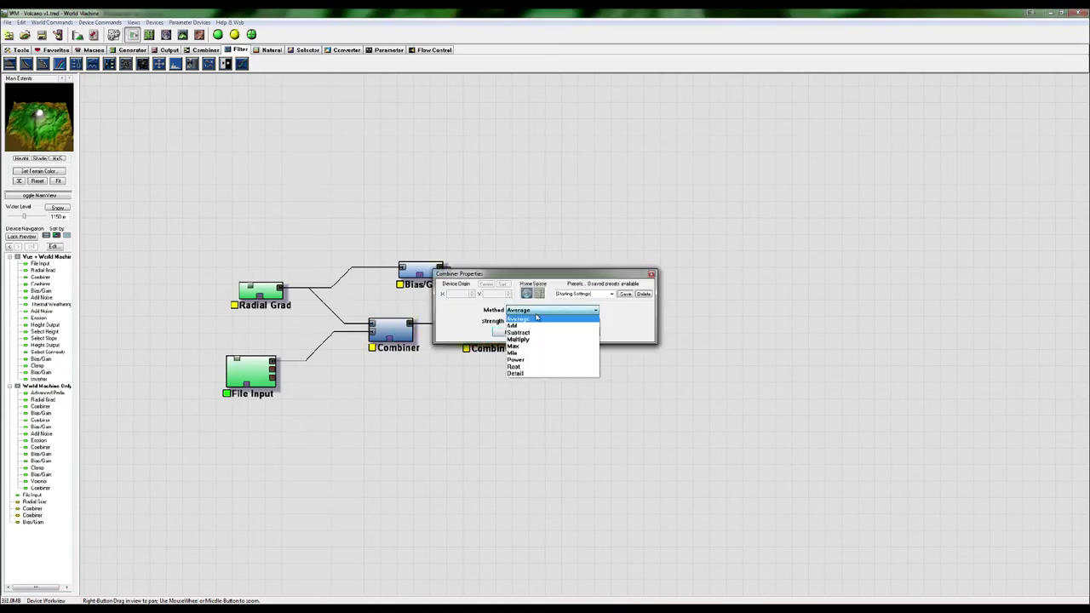
click(538, 324)
mouse_move(538, 323)
mouse_down()
mouse_move(529, 323)
mouse_move(554, 329)
mouse_up()
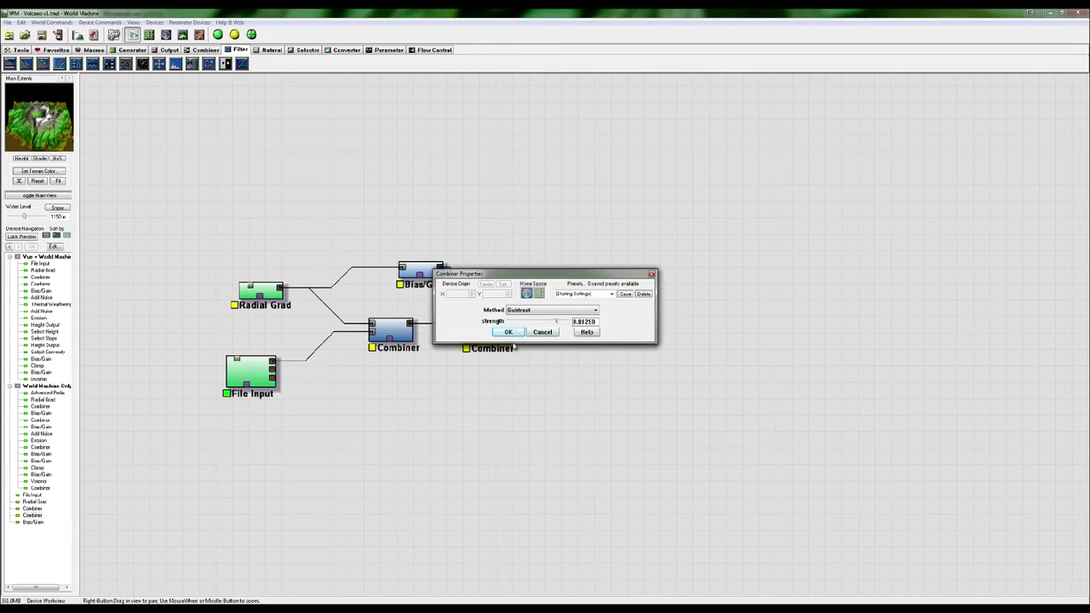
click(509, 332)
Inspect the crater in 3D and increase the second Combiner's subtraction strength to deepen it.
click(182, 34)
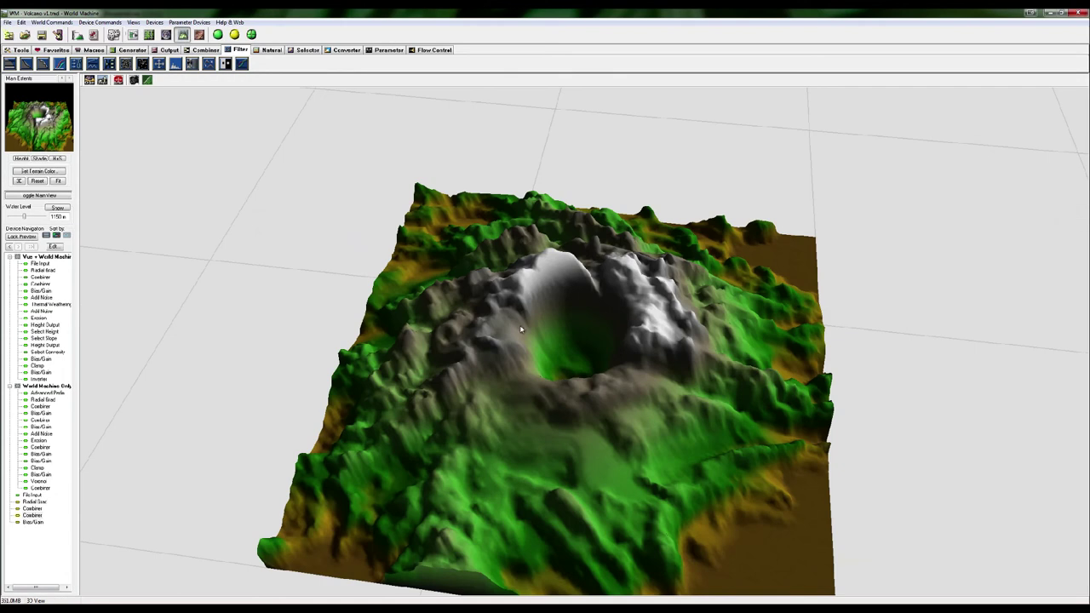
drag(534, 366, 608, 402)
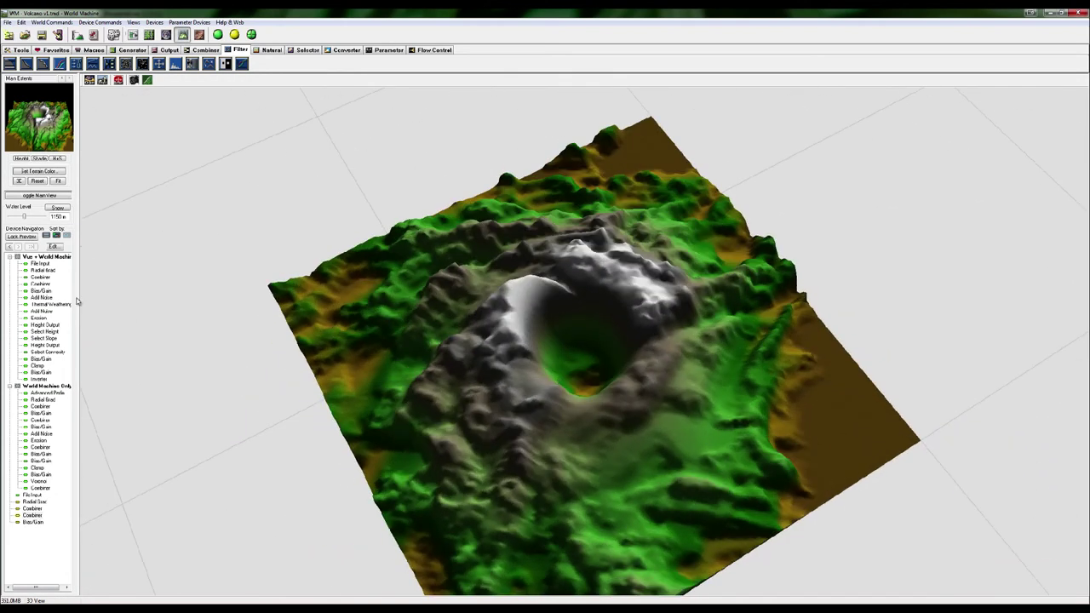
double_click(32, 515)
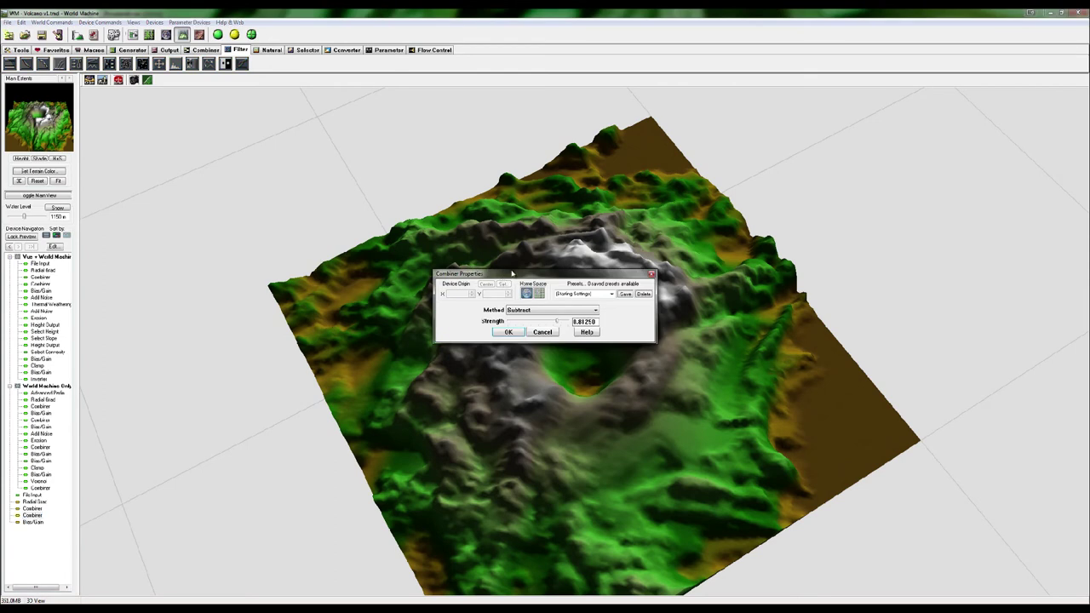
drag(477, 273, 815, 148)
drag(896, 198, 929, 199)
click(847, 206)
Enclose the five rebuilt crater devices in a new group with default settings, leaving spare room beside them for more devices.
click(133, 34)
scroll(502, 235, down, 5)
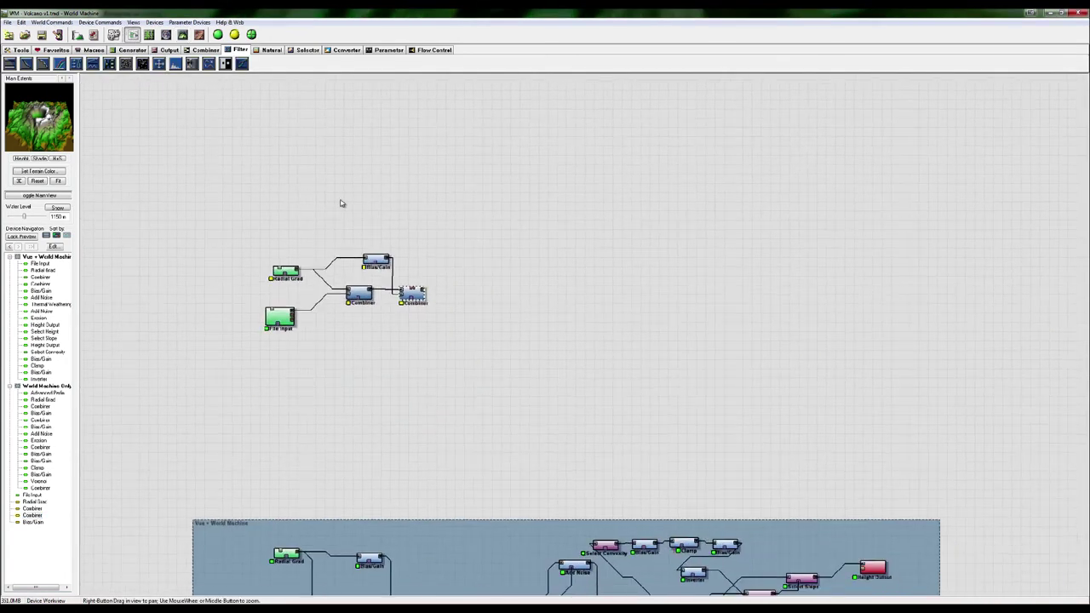
click(19, 50)
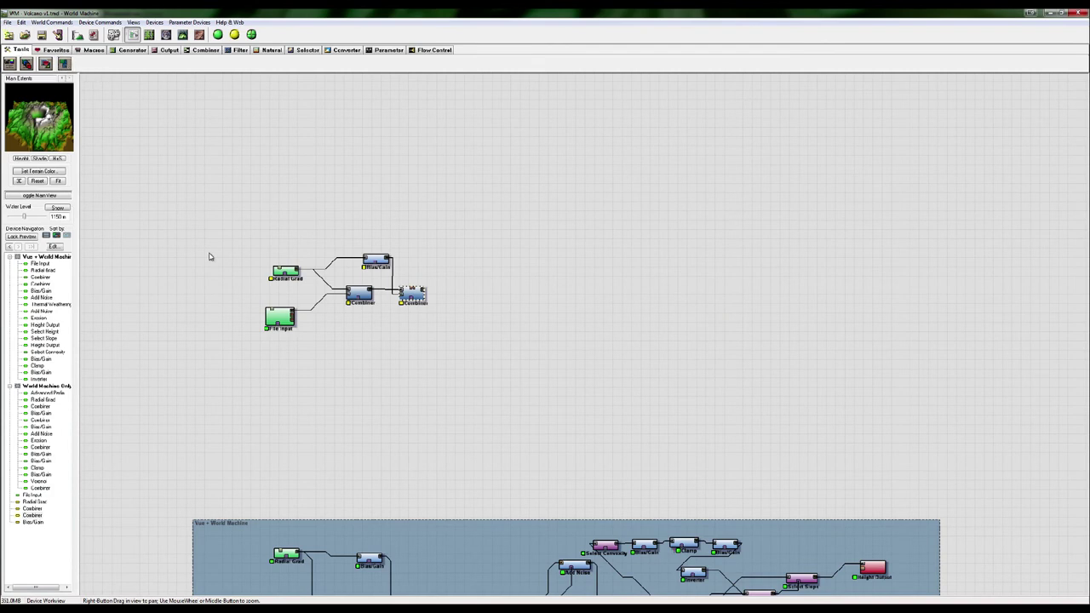
drag(211, 227, 751, 390)
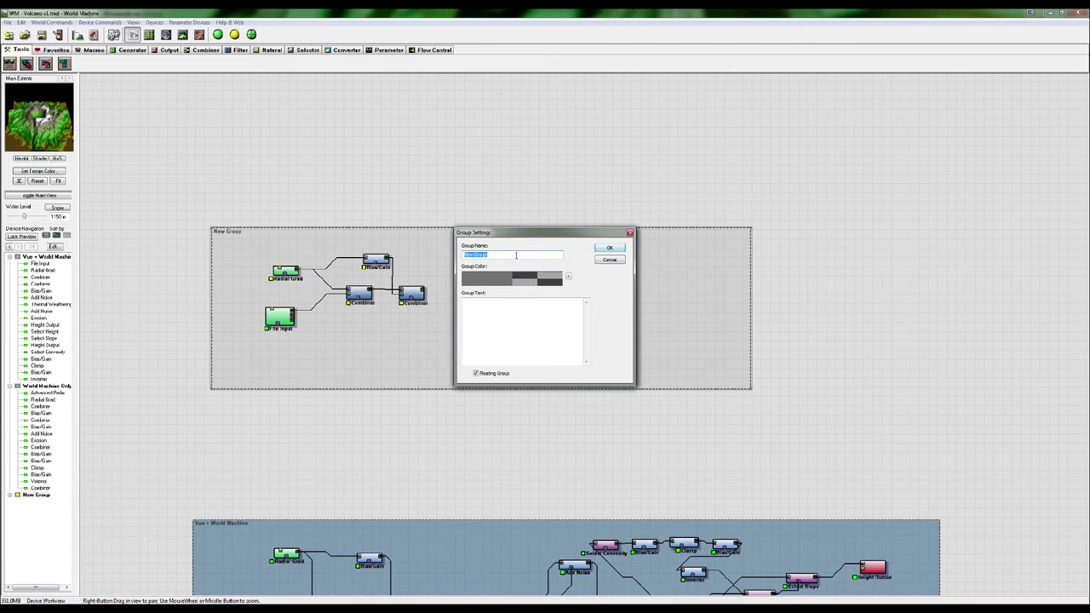
key(Return)
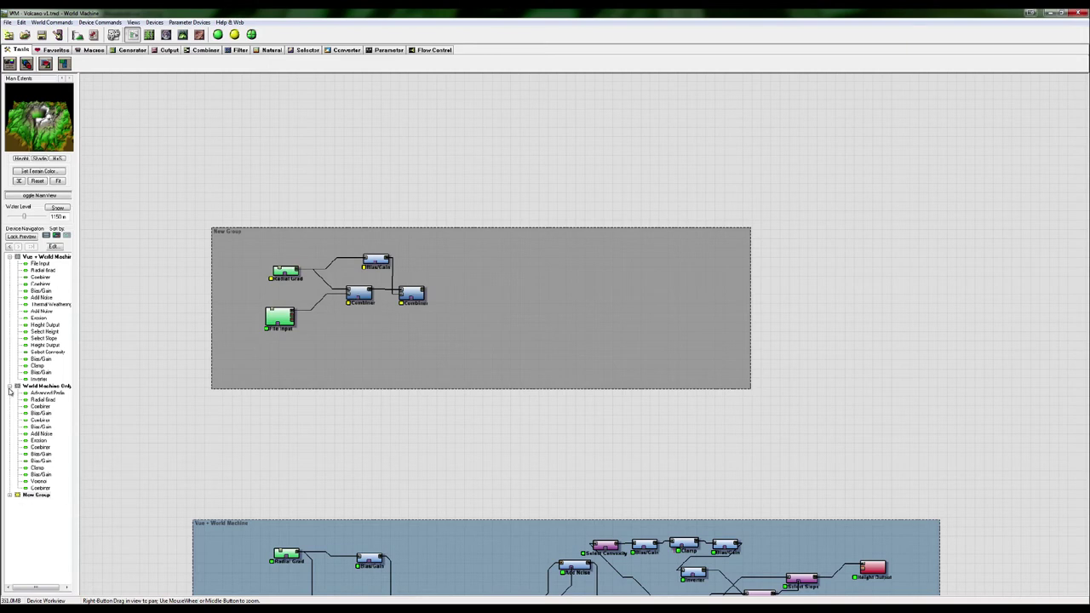
Collapse the World Machine Only and Vue + World Machine groups in the device list and expand New Group.
click(9, 386)
click(10, 256)
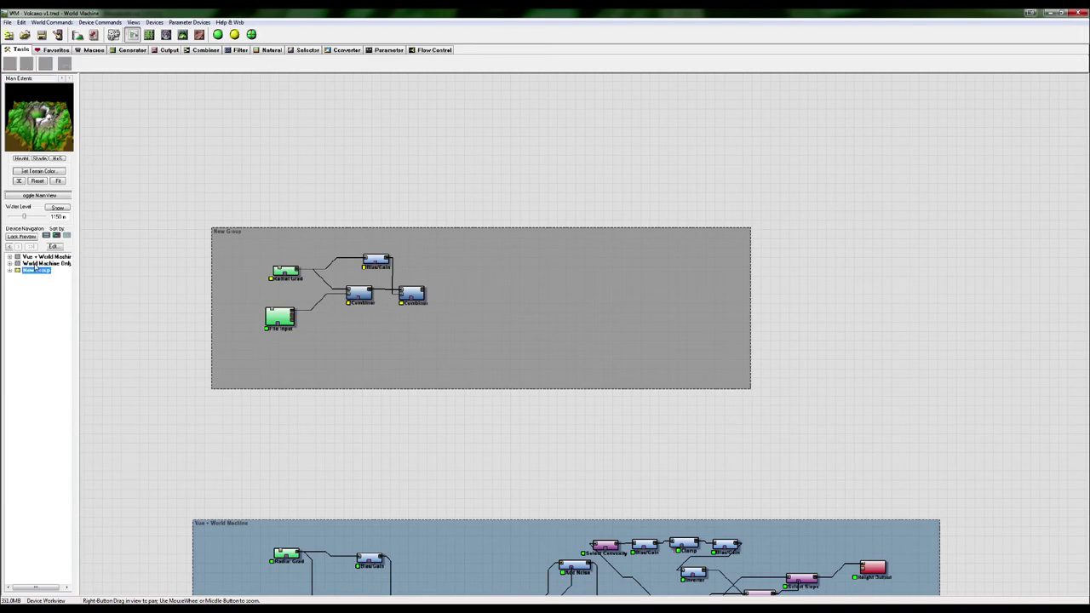
click(10, 270)
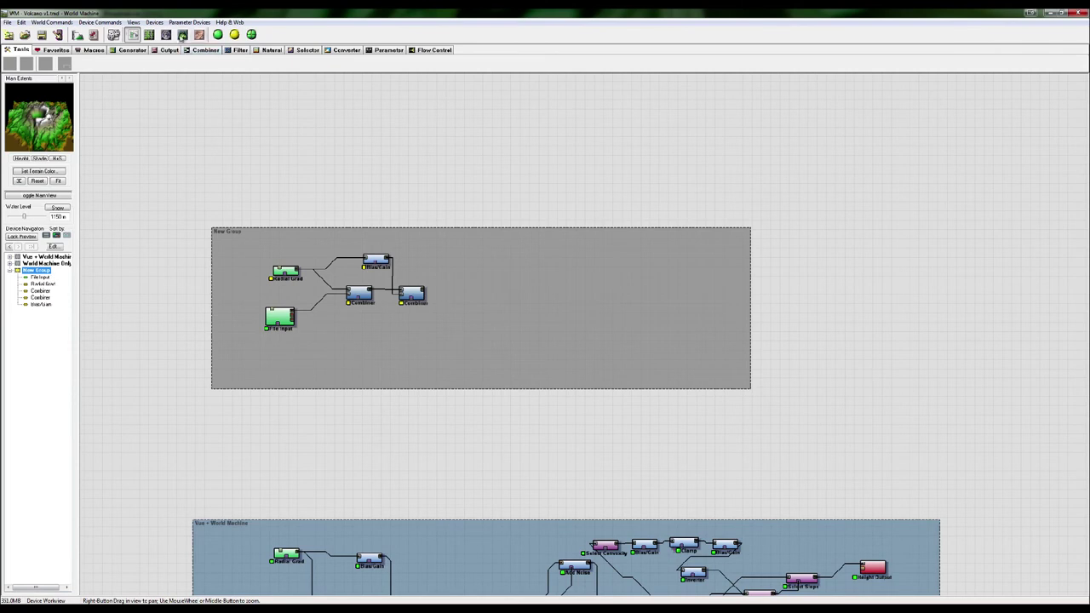
Check the deepened crater in the 3D view and return to the device network.
click(182, 35)
drag(603, 350, 601, 354)
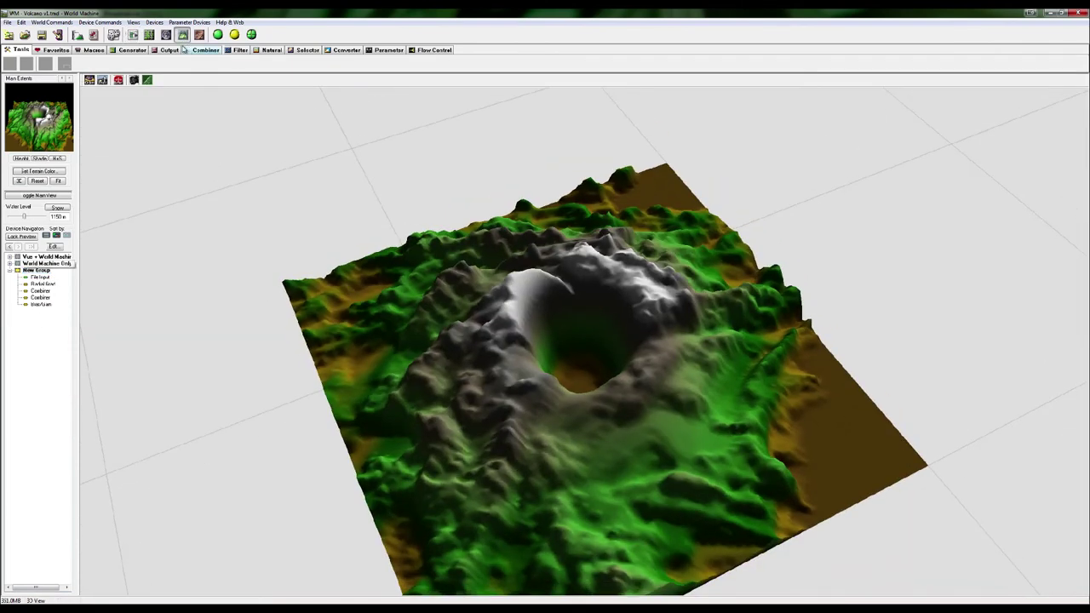
click(134, 35)
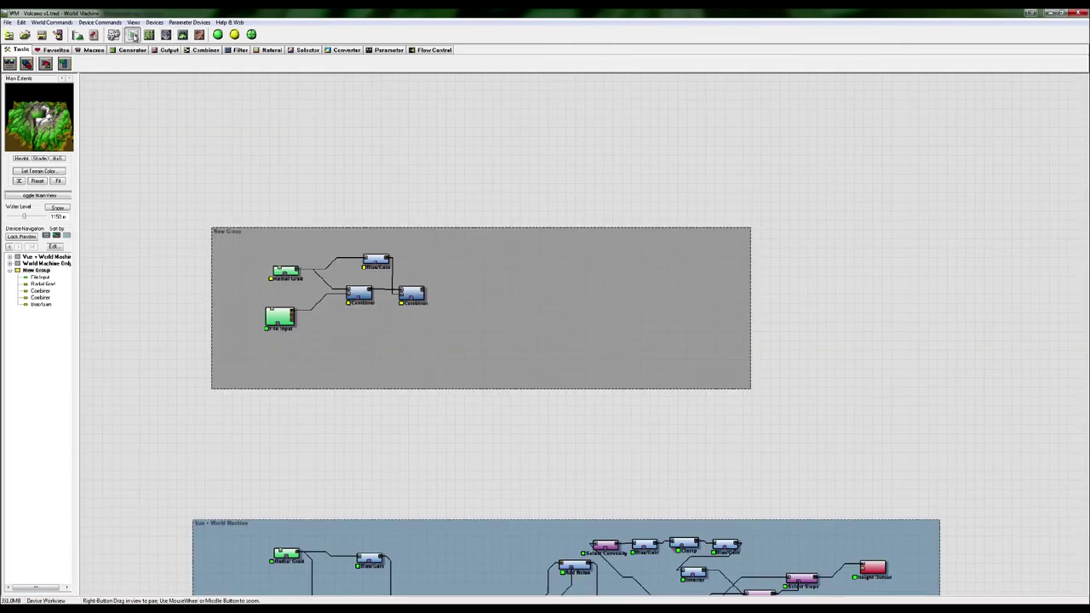
Place an Add Noise device after the second Combiner in the new group and connect the Combiner's output to it.
mouse_move(579, 414)
right_down()
mouse_move(656, 280)
mouse_move(576, 364)
mouse_move(568, 419)
right_up()
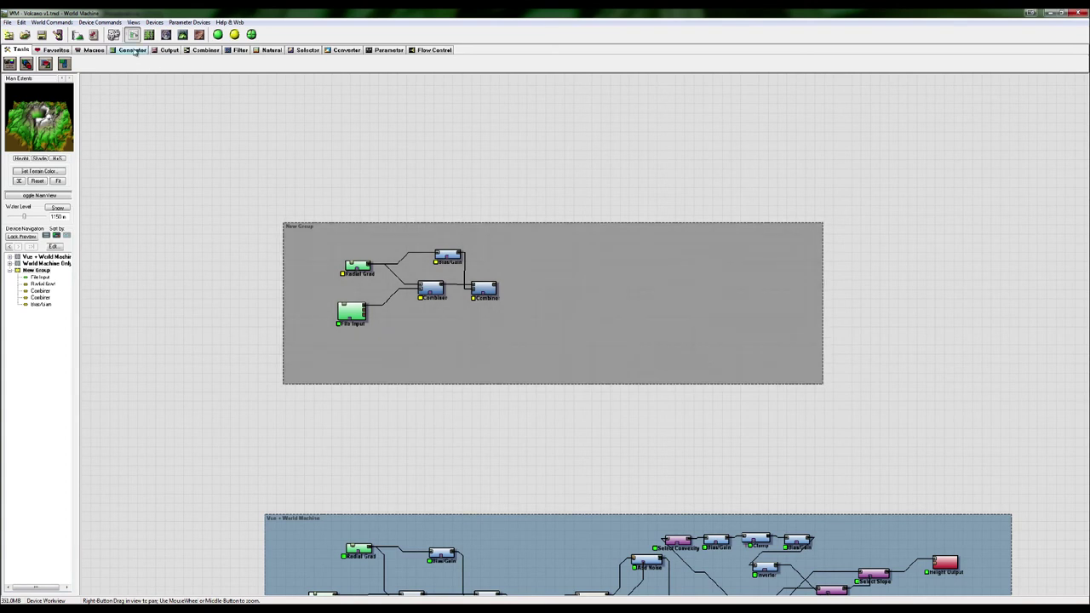
click(134, 52)
click(242, 50)
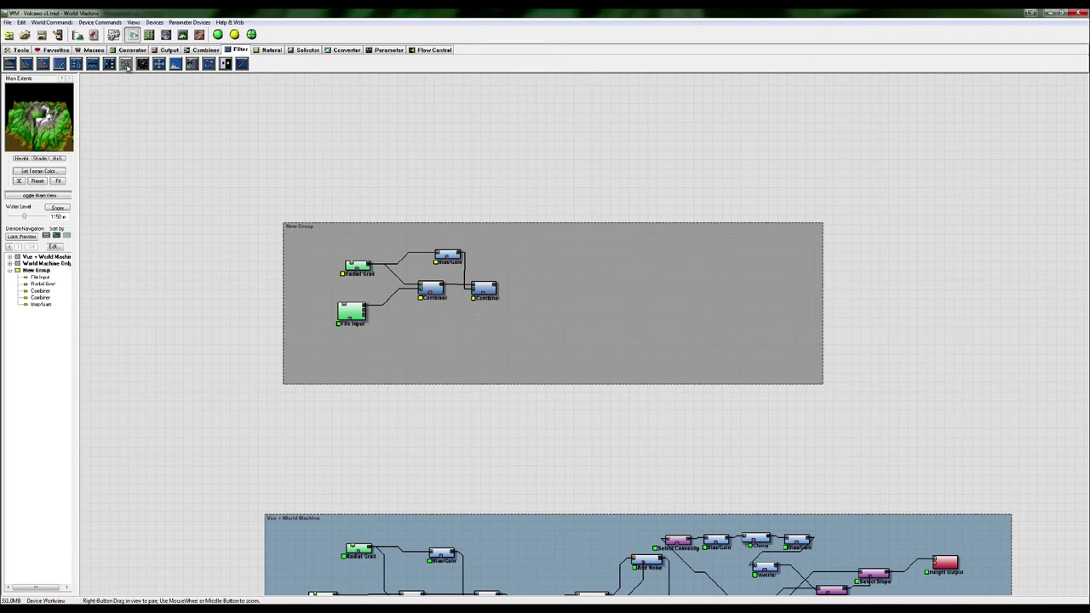
click(126, 64)
click(538, 288)
scroll(549, 315, up, 2)
scroll(541, 314, up, 1)
drag(486, 256, 451, 260)
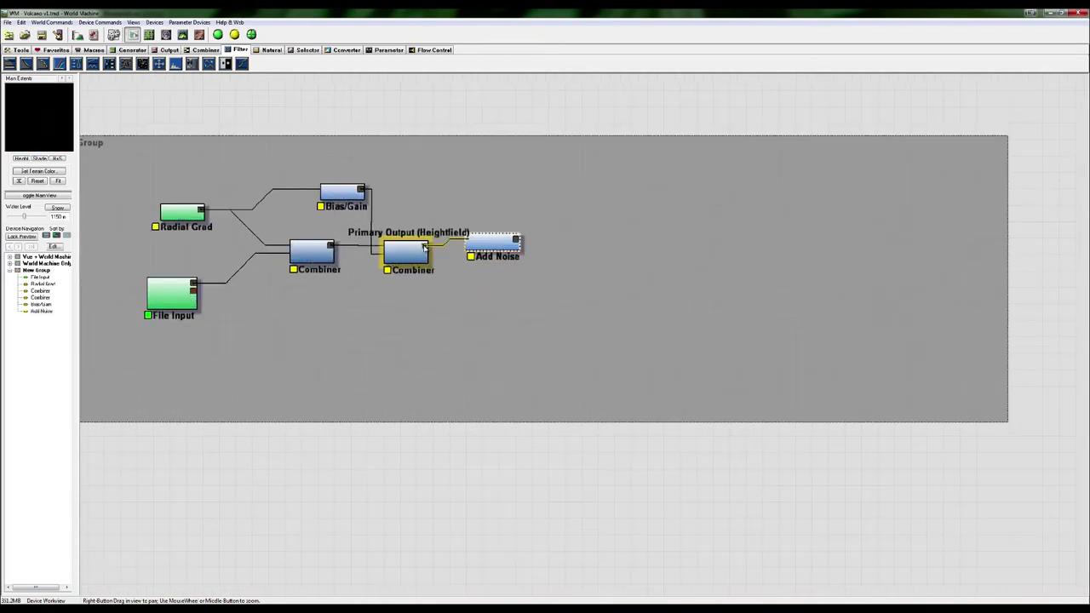
Review the Add Noise device's properties and accept them with Normal noise as the noise type.
double_click(501, 247)
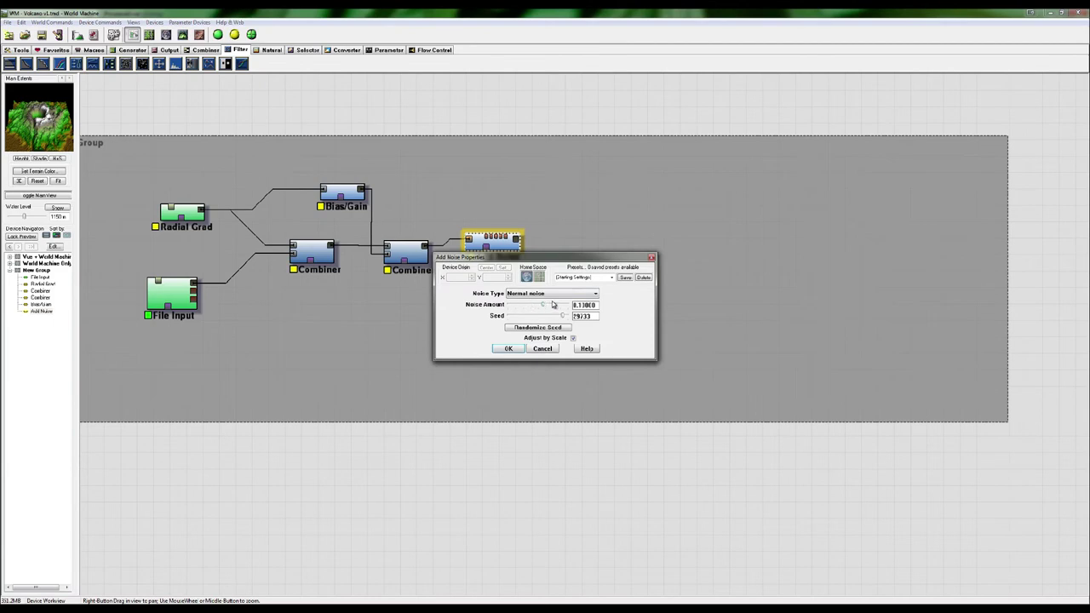
drag(557, 307, 546, 306)
click(516, 351)
scroll(613, 460, down, 3)
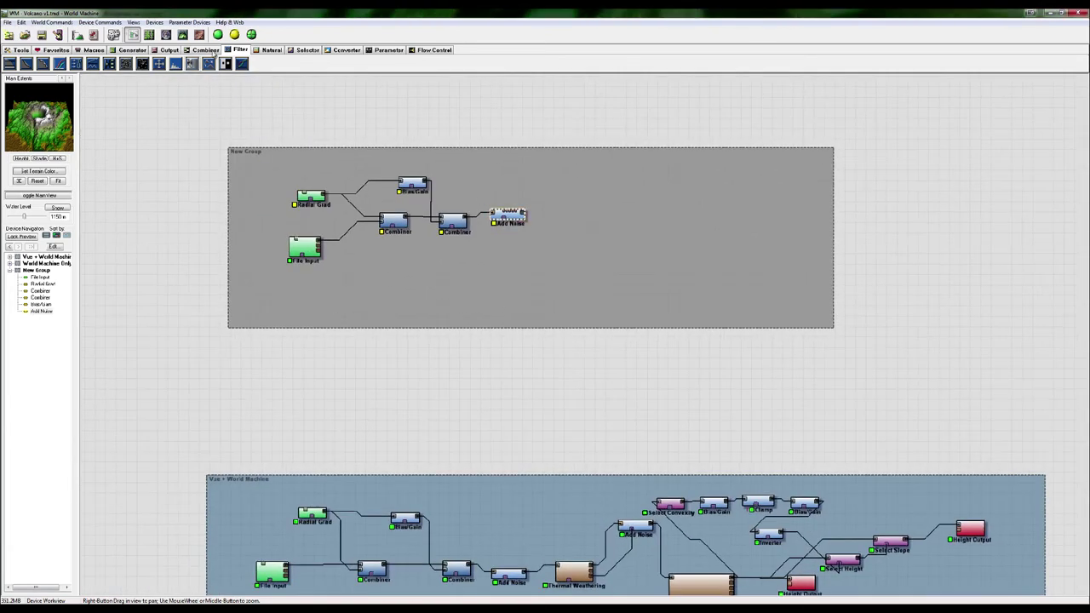
Build the terrain and inspect the volcano in the 3D view from several angles.
click(267, 49)
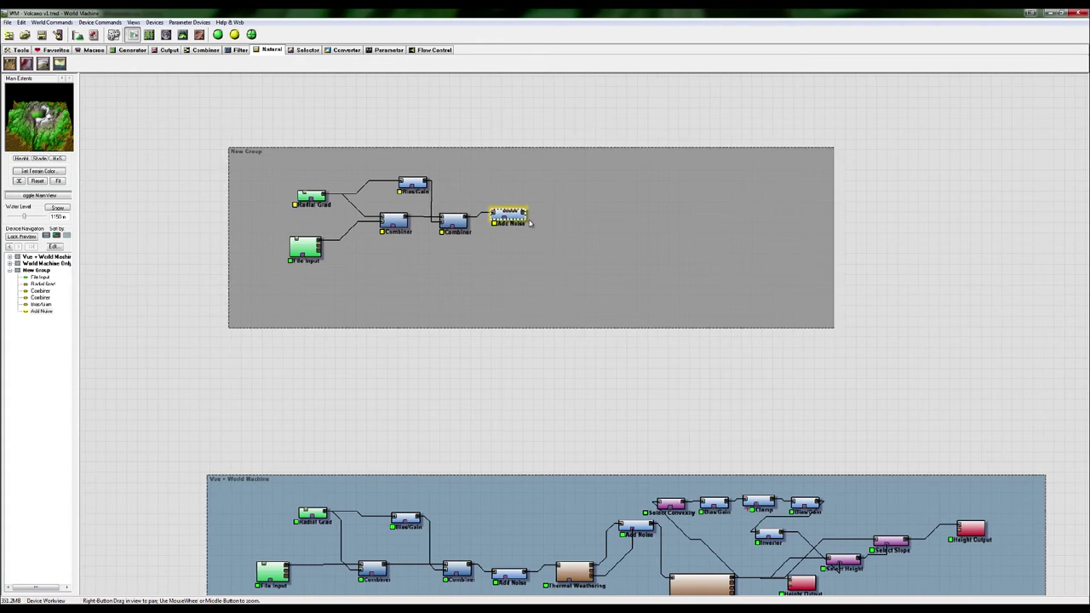
click(218, 34)
click(182, 35)
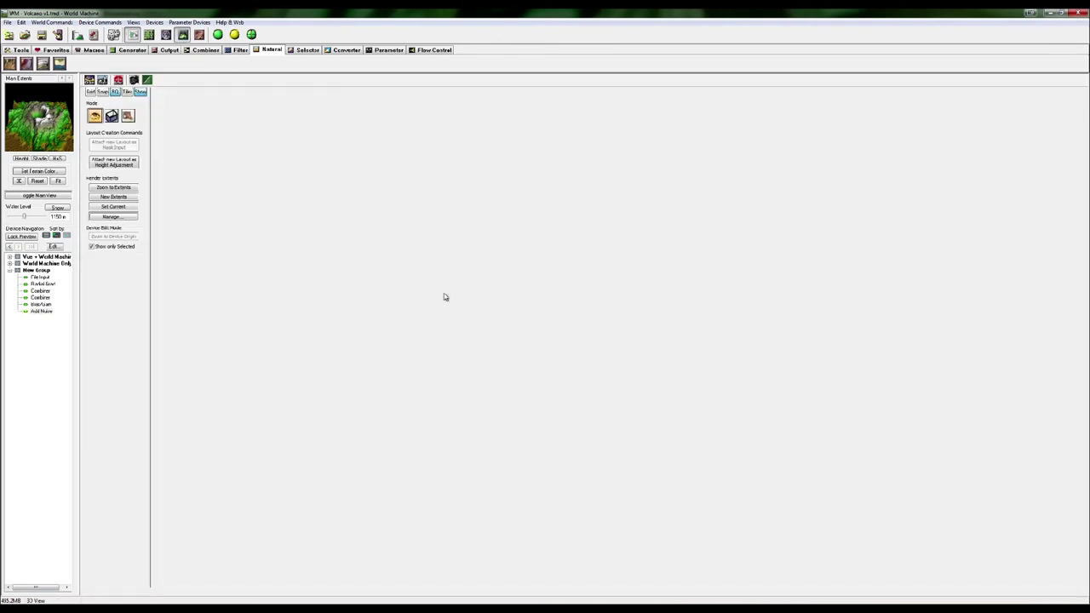
drag(622, 383, 567, 381)
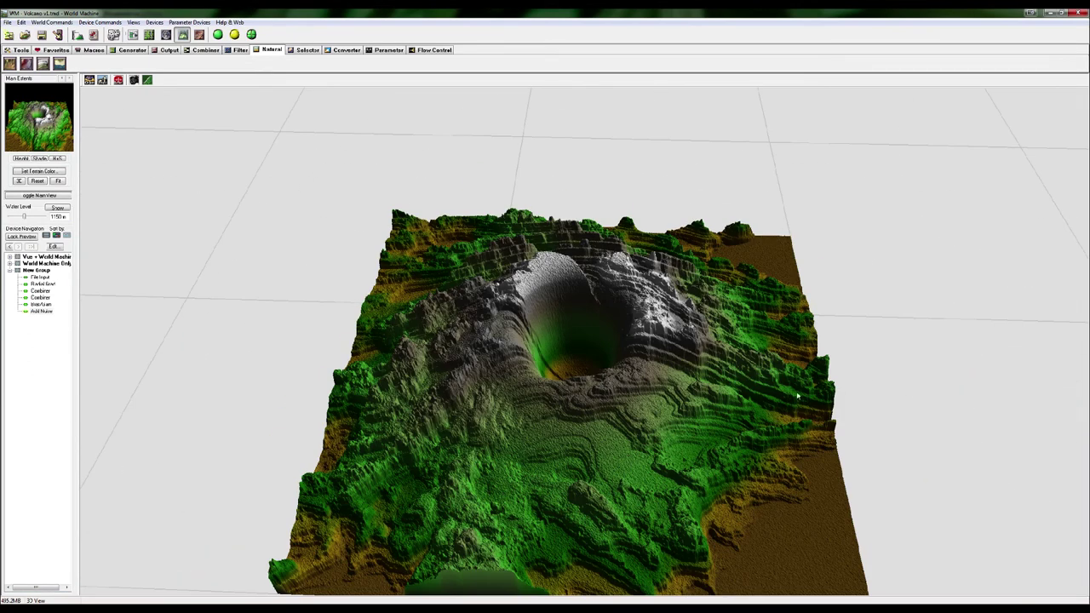
drag(623, 332, 579, 308)
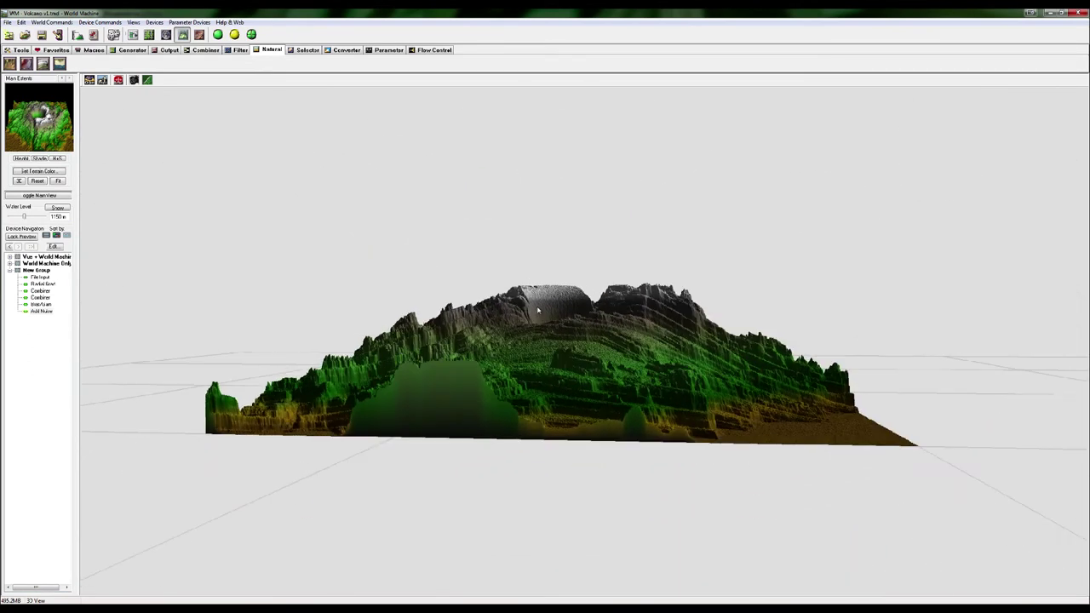
drag(803, 371, 533, 415)
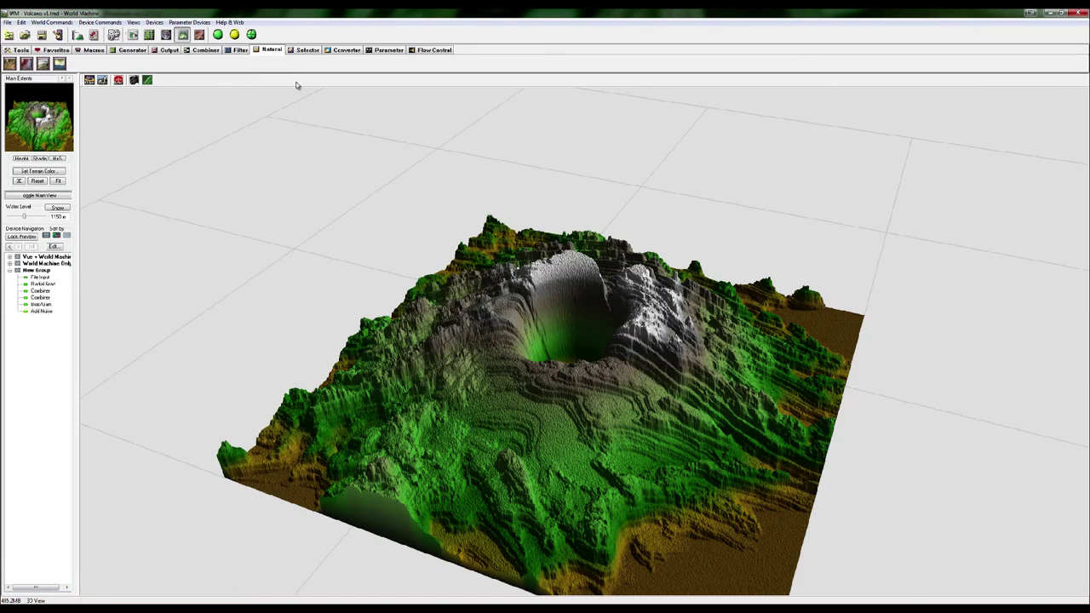
Return to the device workview and add a Thermal Weathering device connected after Add Noise.
click(133, 34)
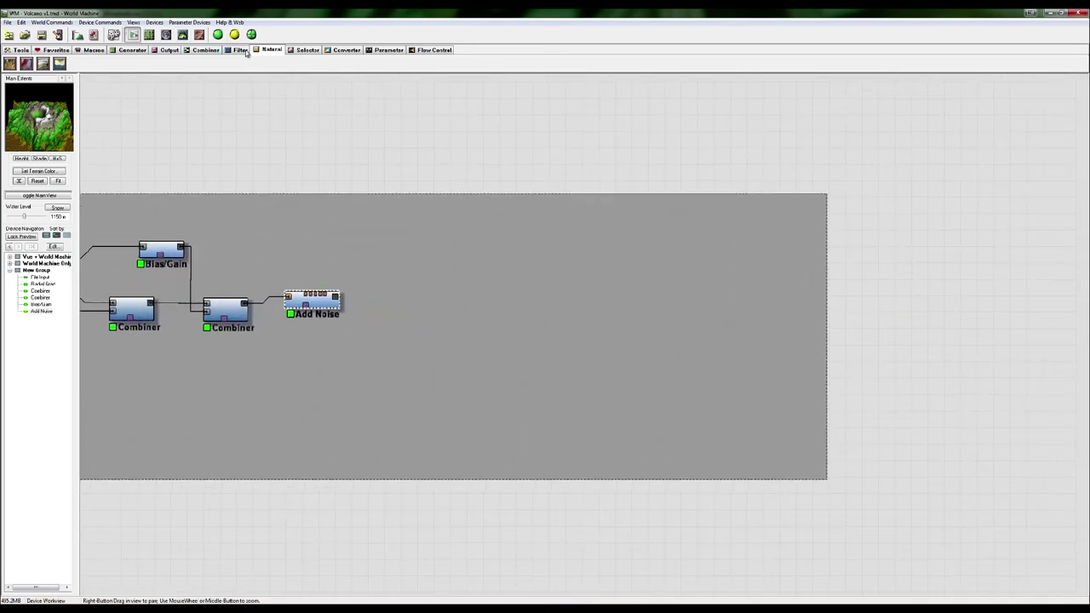
click(27, 64)
click(420, 302)
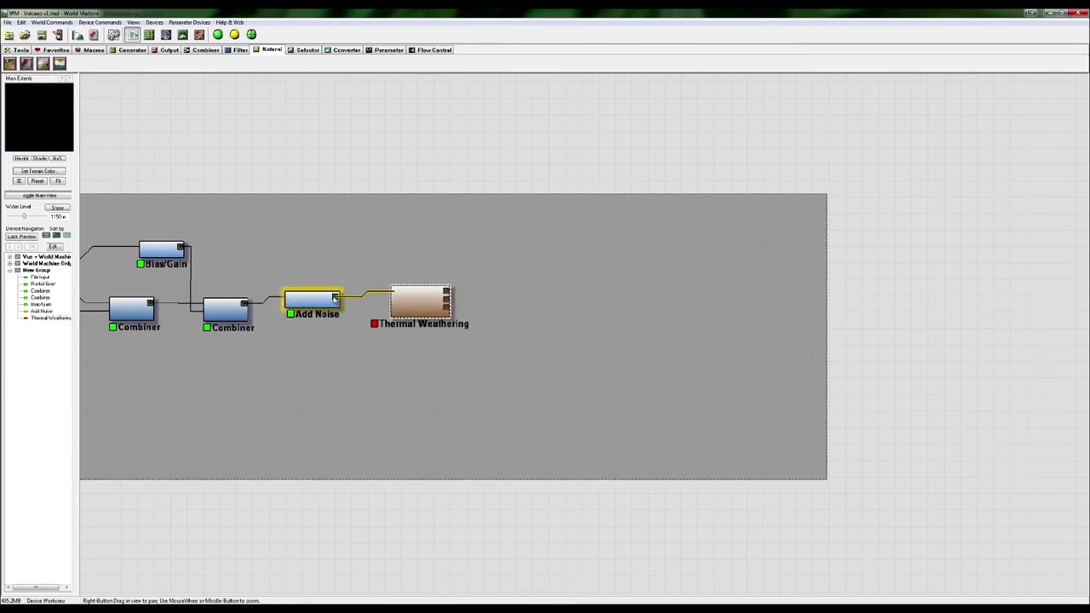
Set the Thermal Weathering device to 24 iterations with the Classic style.
double_click(429, 307)
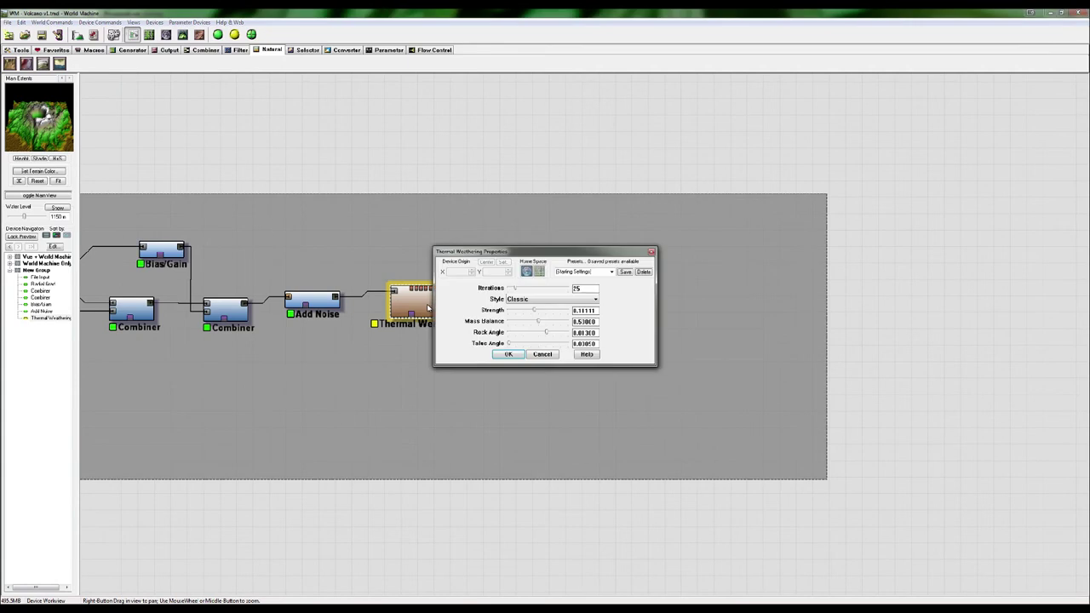
drag(511, 252, 419, 128)
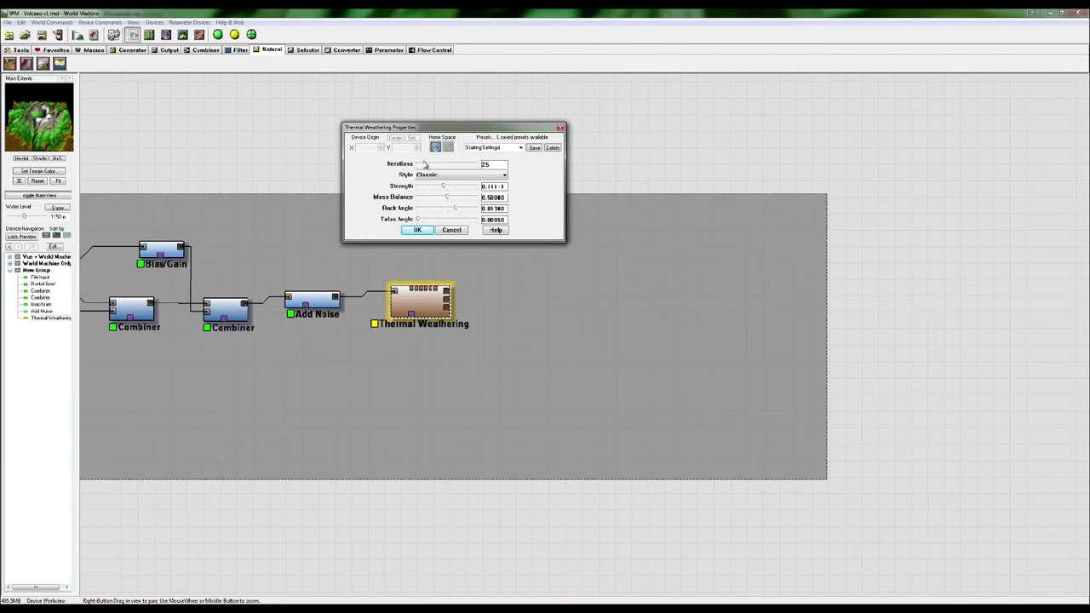
click(429, 175)
click(393, 177)
mouse_move(424, 164)
mouse_down()
mouse_move(476, 168)
mouse_move(430, 166)
mouse_up()
drag(427, 166, 423, 166)
drag(494, 165, 437, 168)
click(433, 176)
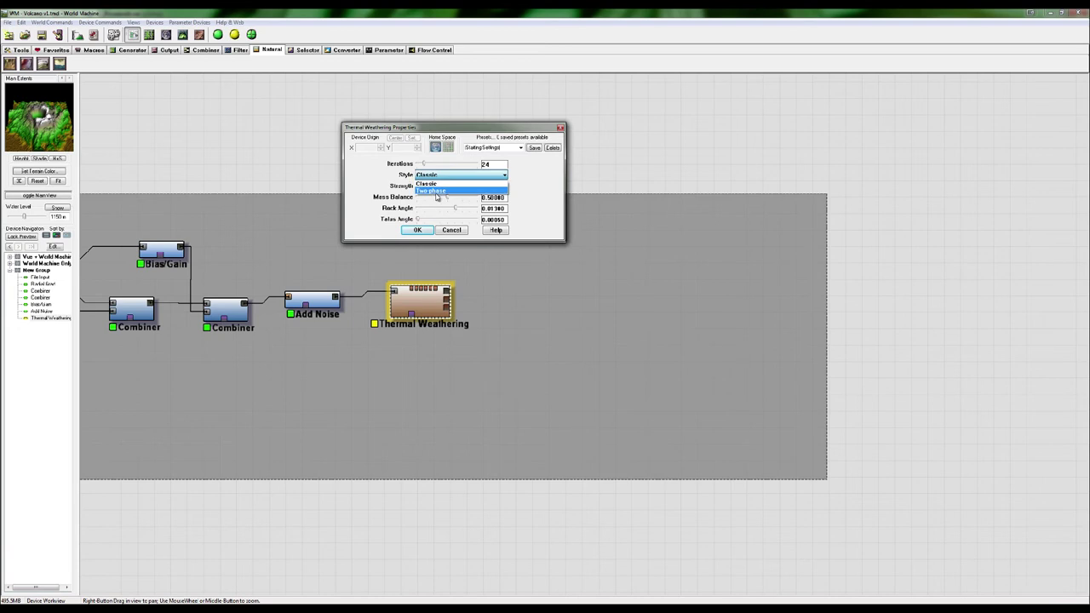
click(373, 183)
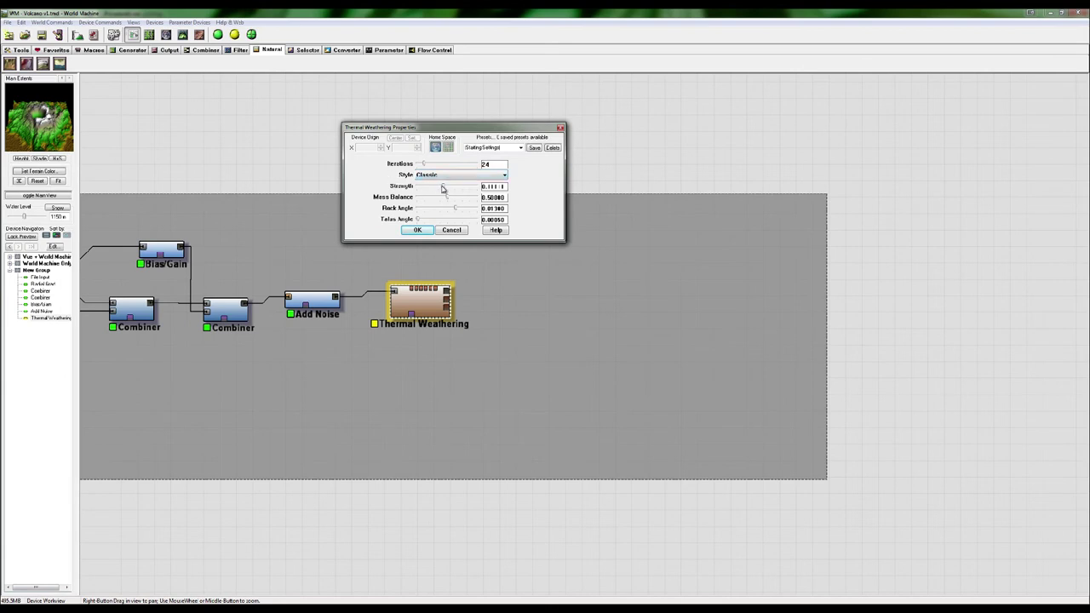
click(424, 231)
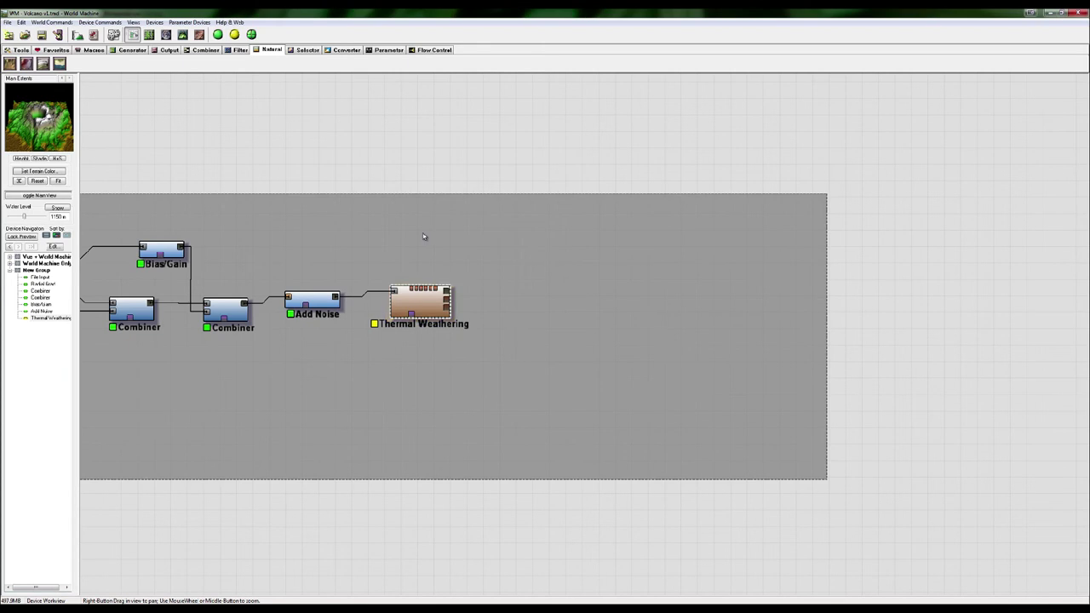
Build the terrain with Thermal Weathering applied and examine the eroded volcano in the 3D view.
drag(435, 304, 432, 308)
right_click(424, 310)
click(477, 314)
click(235, 35)
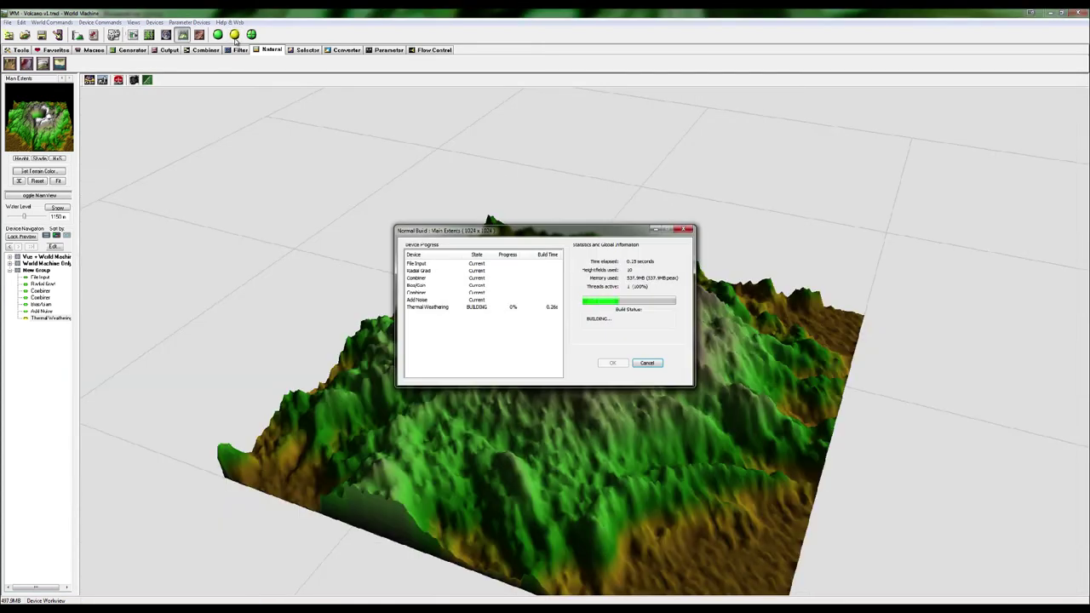
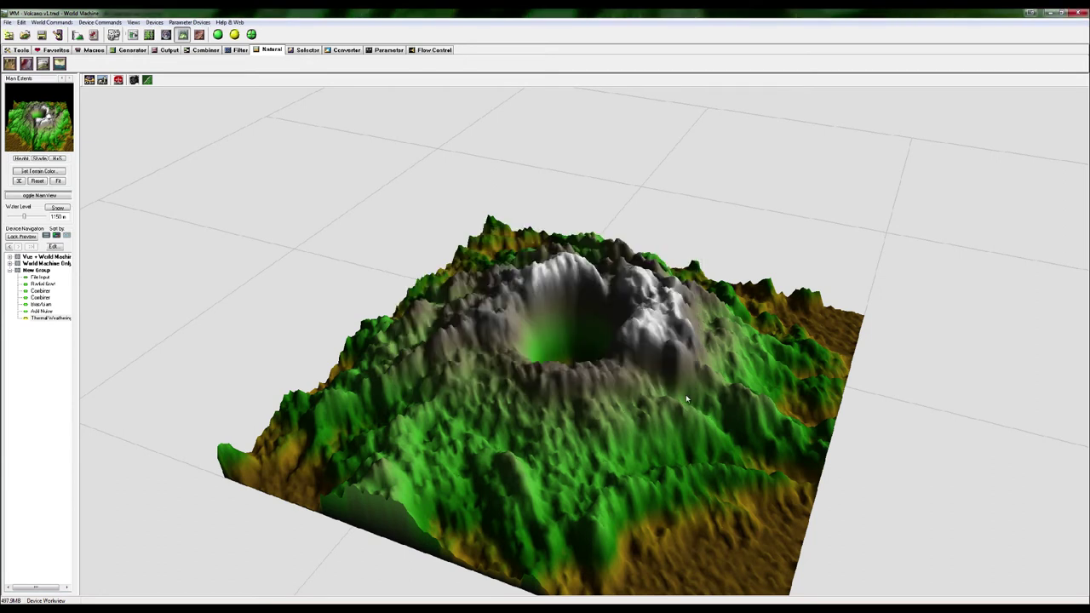
drag(723, 401, 686, 390)
right_drag(687, 391, 712, 385)
drag(712, 384, 728, 390)
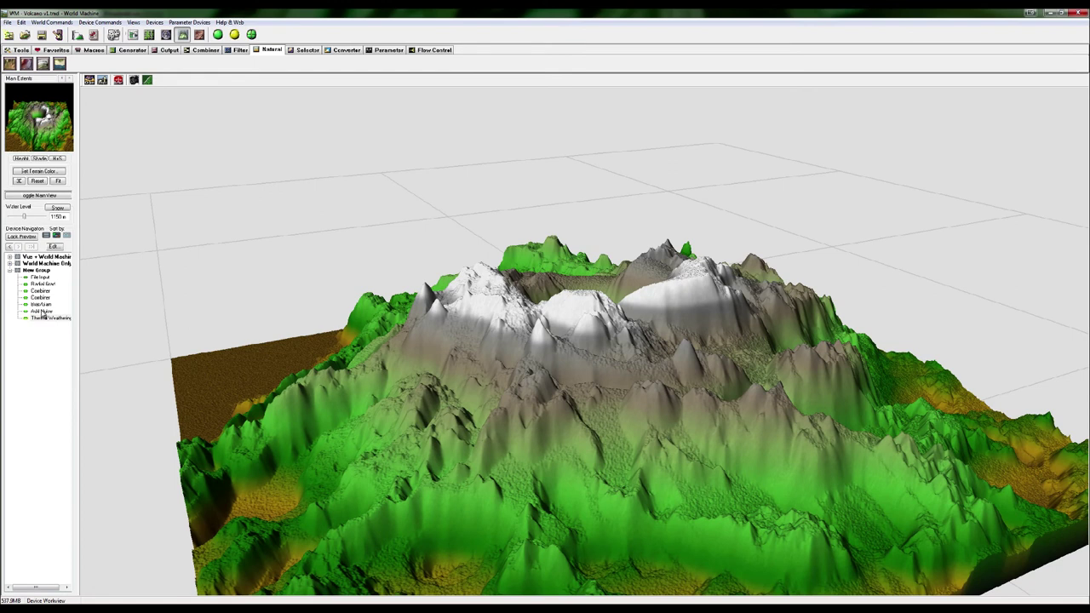
Compare the outputs of Add Noise and Thermal Weathering in the 3D view.
click(39, 311)
click(39, 319)
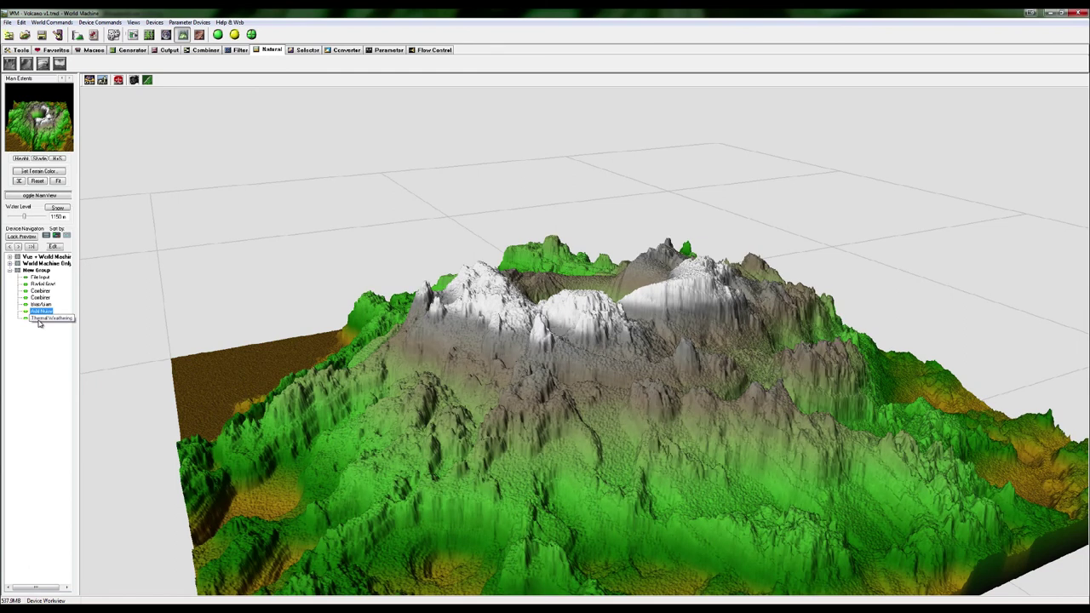
click(39, 311)
click(40, 318)
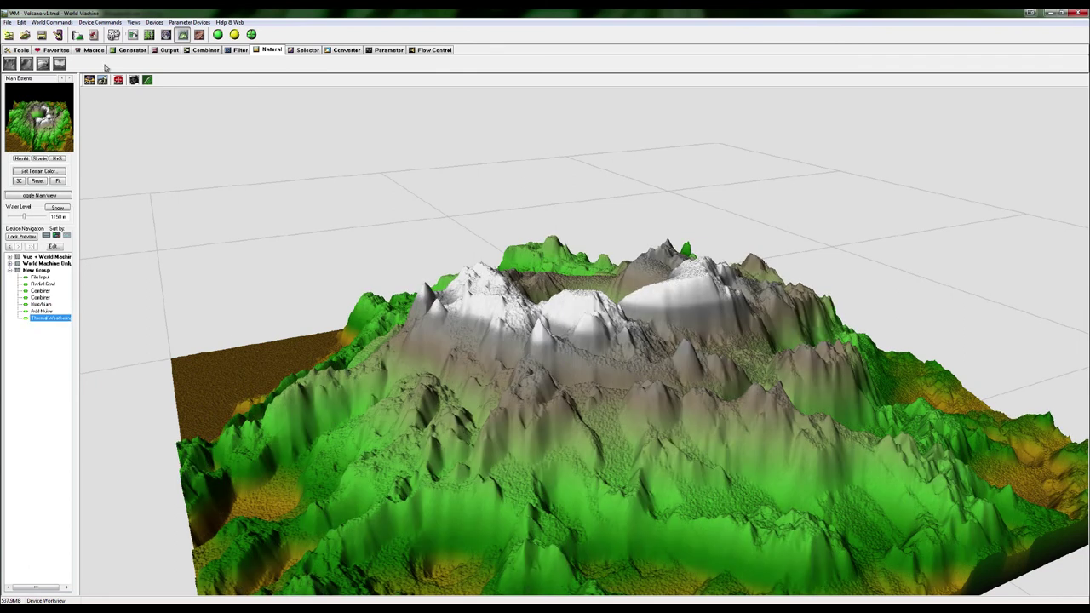
Adjust Thermal Weathering to a strength of about 0.13, mass balance about 0.24 and rock angle about 0.013, and raise its talus angle slightly.
click(133, 34)
double_click(437, 320)
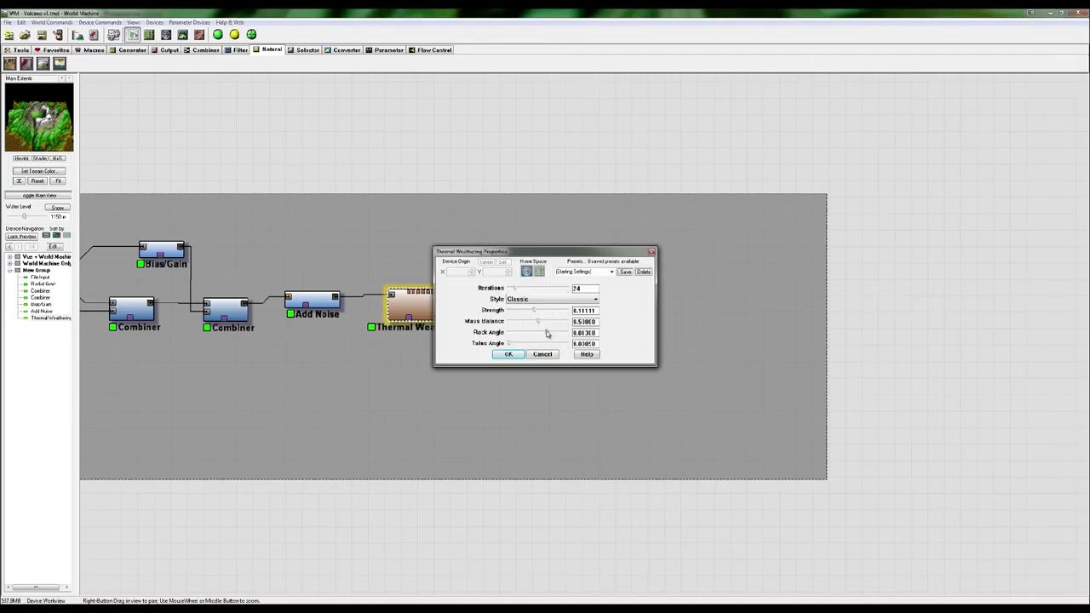
mouse_move(547, 333)
mouse_down()
mouse_move(516, 332)
mouse_move(558, 332)
mouse_move(488, 337)
mouse_move(550, 334)
mouse_up()
drag(552, 334, 491, 333)
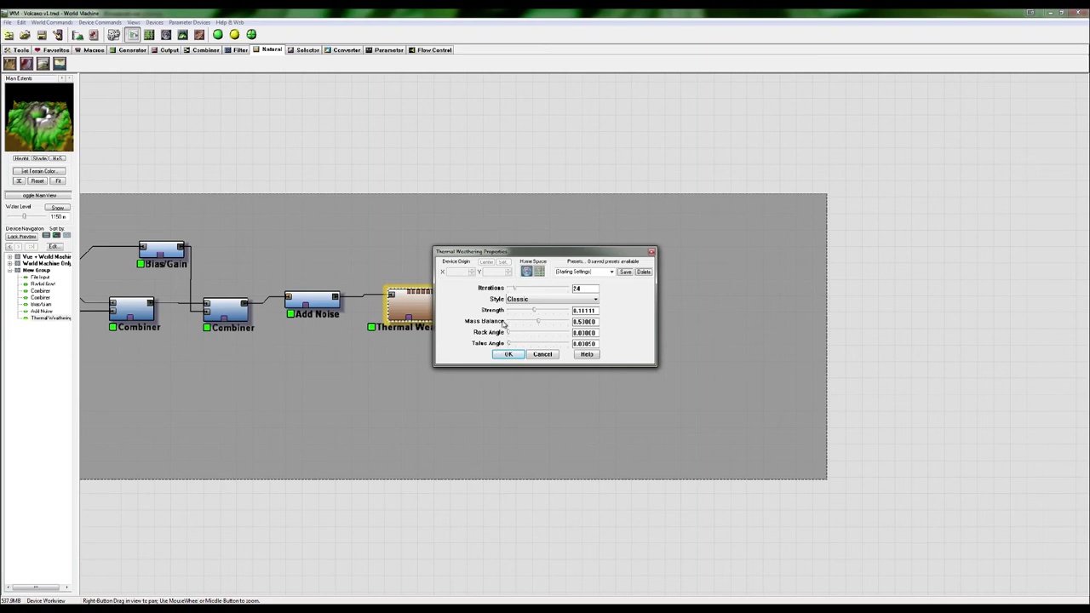
drag(509, 336, 548, 337)
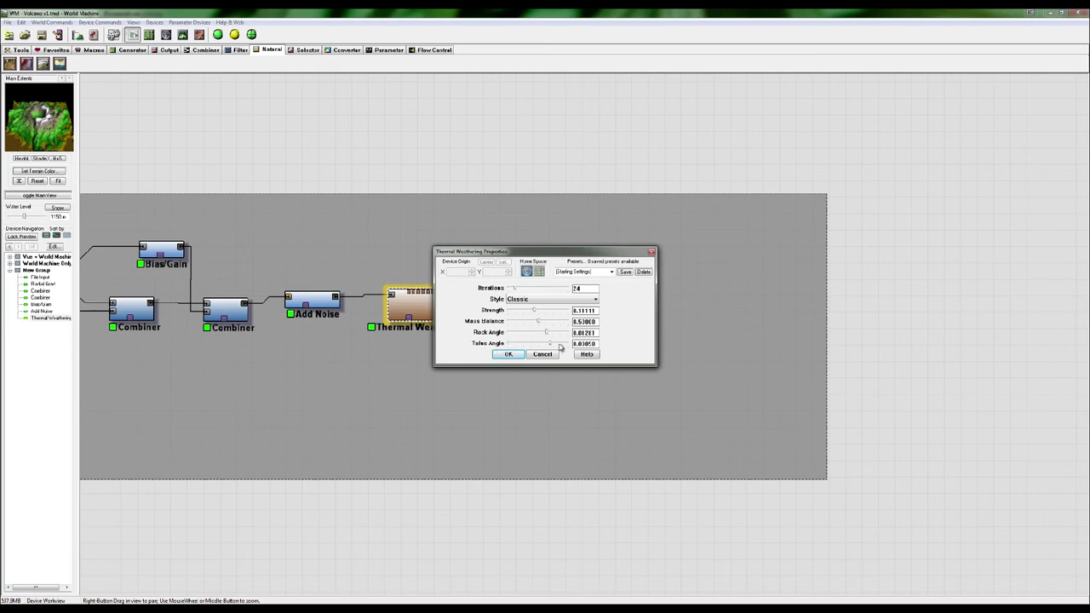
drag(555, 342, 511, 343)
mouse_move(538, 325)
mouse_down()
mouse_move(577, 324)
mouse_move(504, 324)
mouse_move(540, 312)
mouse_up()
click(508, 354)
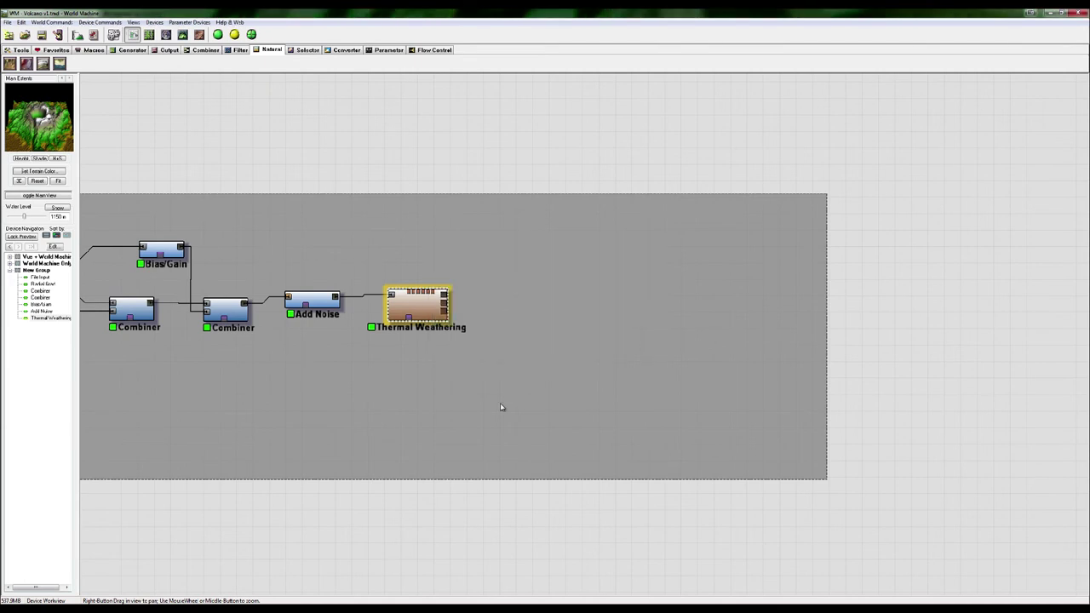
Check the Thermal Weathering settings used in the Vue + World Machine group for reference.
click(452, 518)
scroll(486, 348, down, 5)
right_drag(483, 298, 487, 348)
right_drag(482, 405, 471, 461)
click(453, 269)
right_drag(479, 326, 475, 249)
double_click(447, 506)
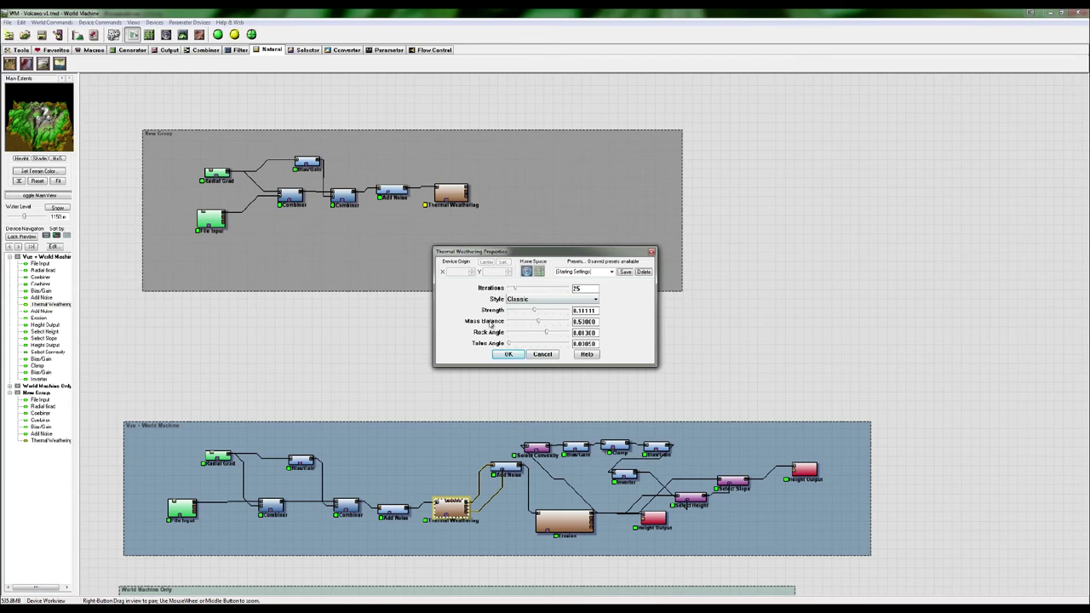
click(508, 354)
Fine-tune the mass balance and strength of the Thermal Weathering device in New Group.
double_click(465, 194)
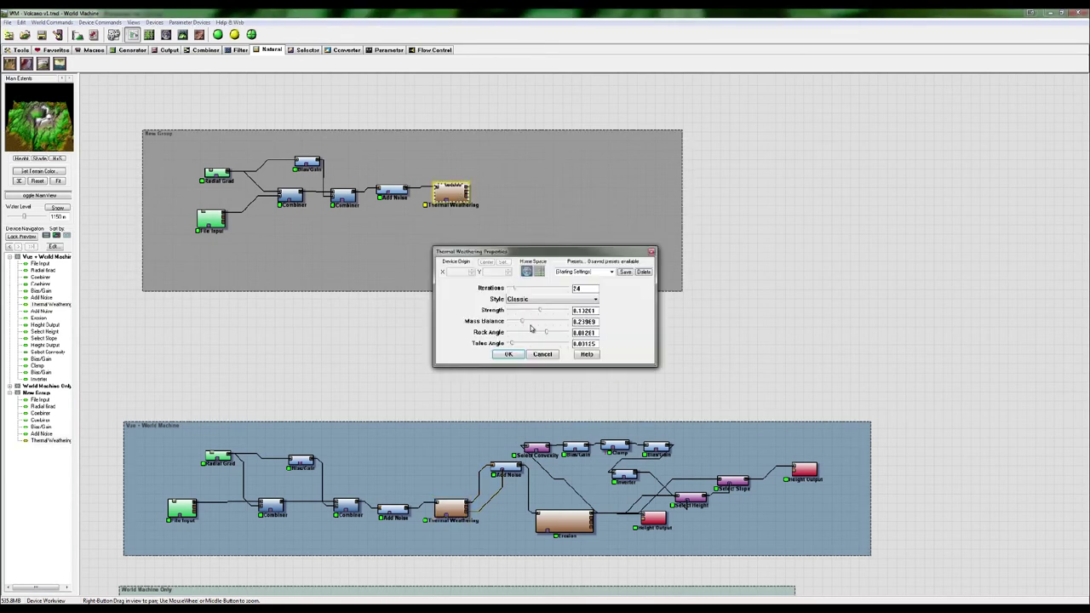
mouse_move(525, 322)
mouse_down()
mouse_move(537, 322)
mouse_move(531, 311)
mouse_up()
click(508, 354)
Add a second Add Noise device and connect the Thermal Weathering primary output to it.
scroll(485, 379, up, 3)
right_drag(470, 294, 509, 374)
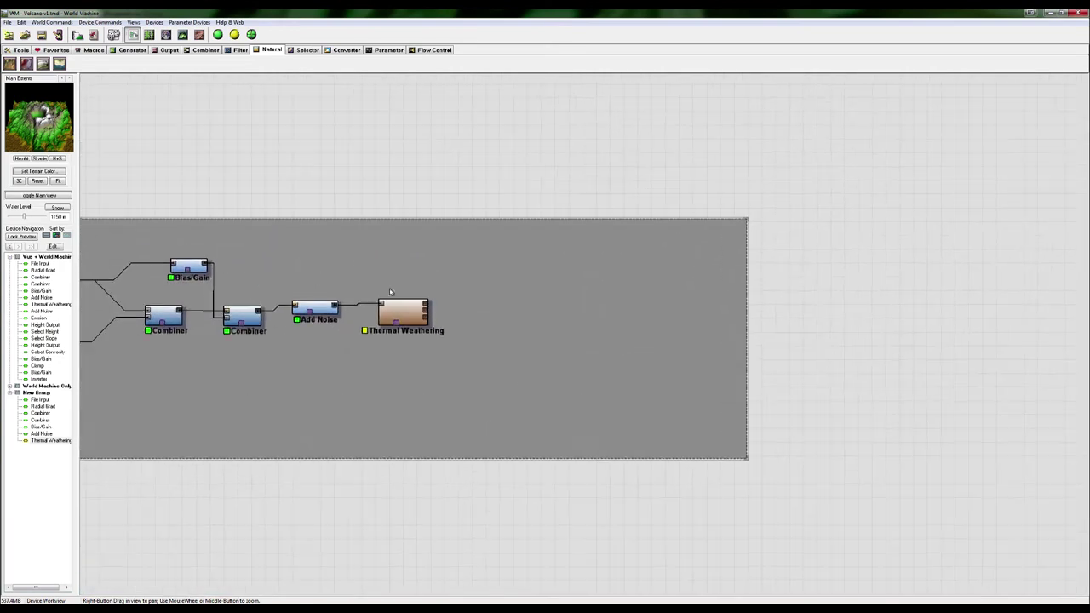
click(240, 49)
click(126, 64)
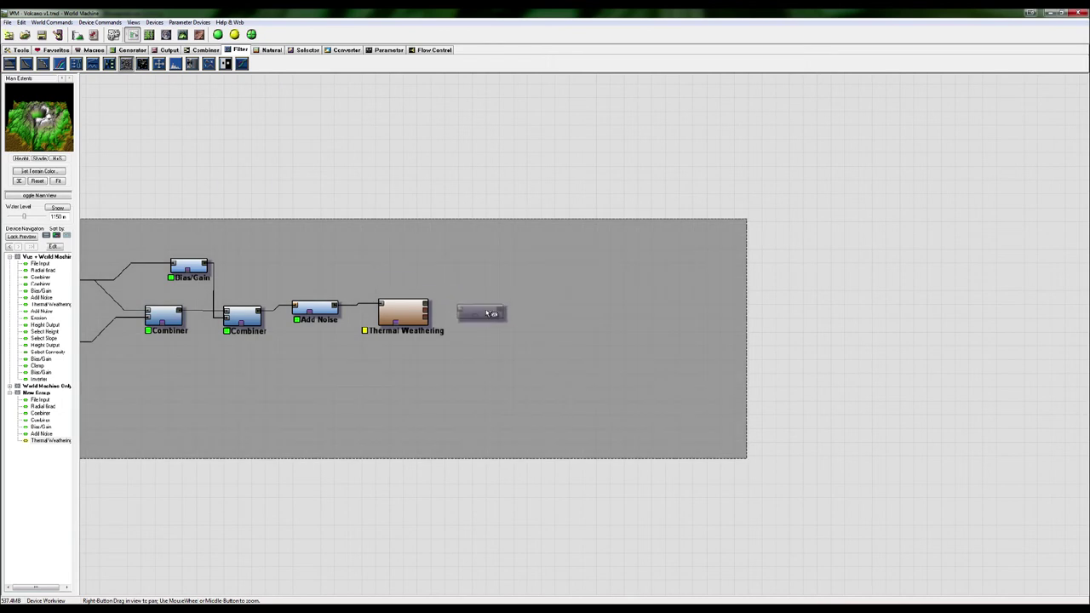
click(492, 307)
drag(425, 308, 462, 302)
Set the second Add Noise device's noise type to Additive noise.
double_click(499, 303)
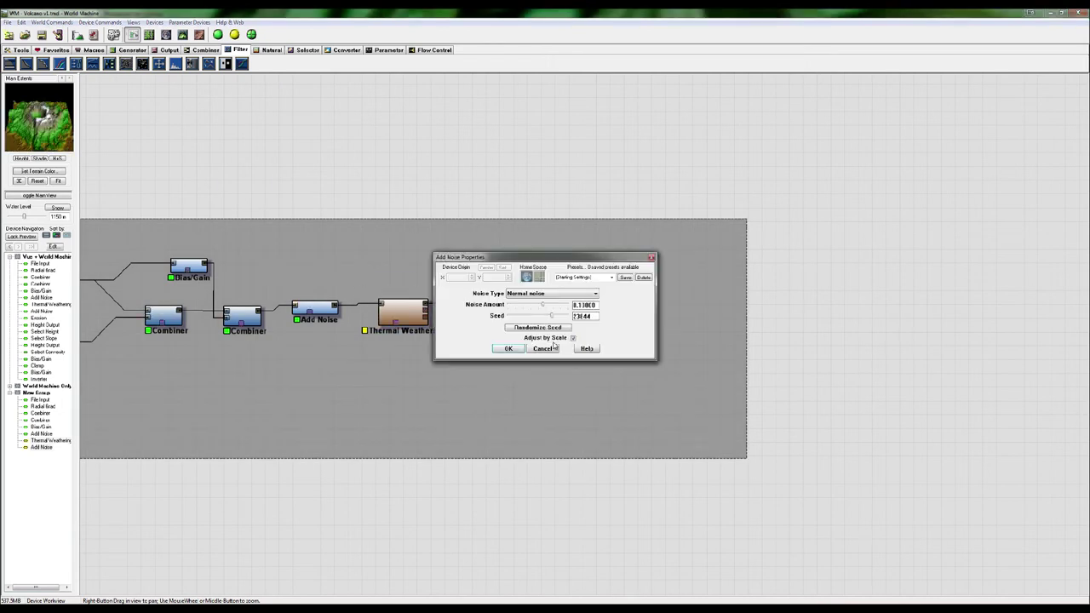
click(528, 292)
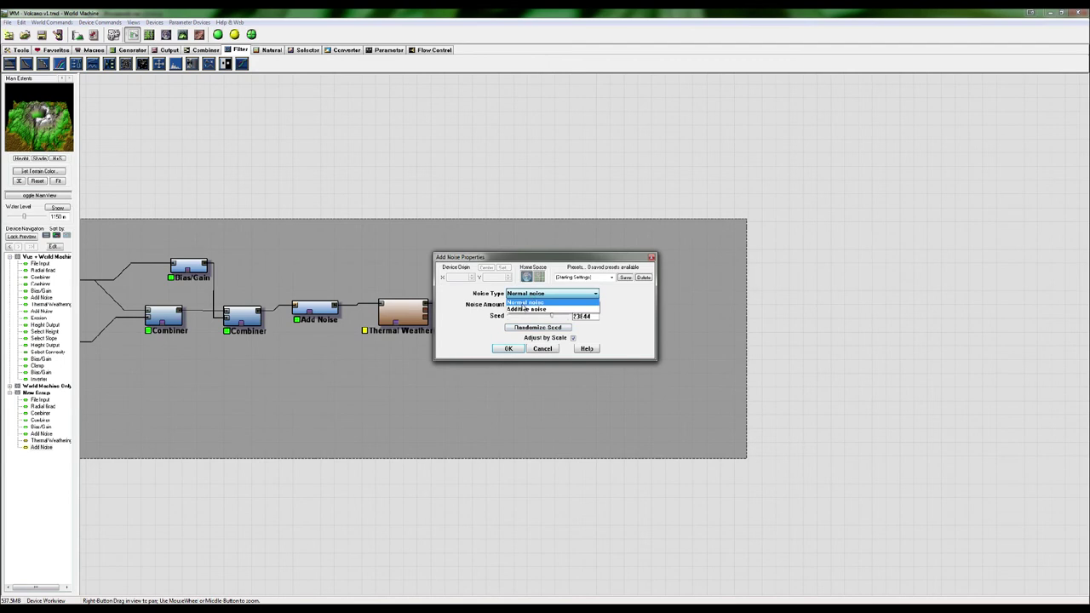
click(525, 308)
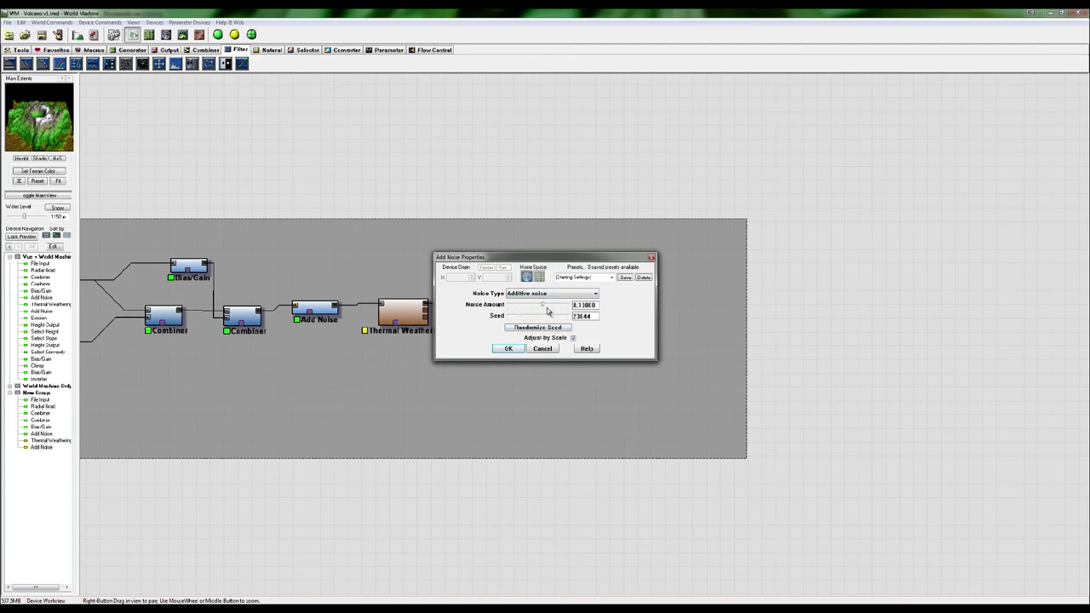
click(510, 349)
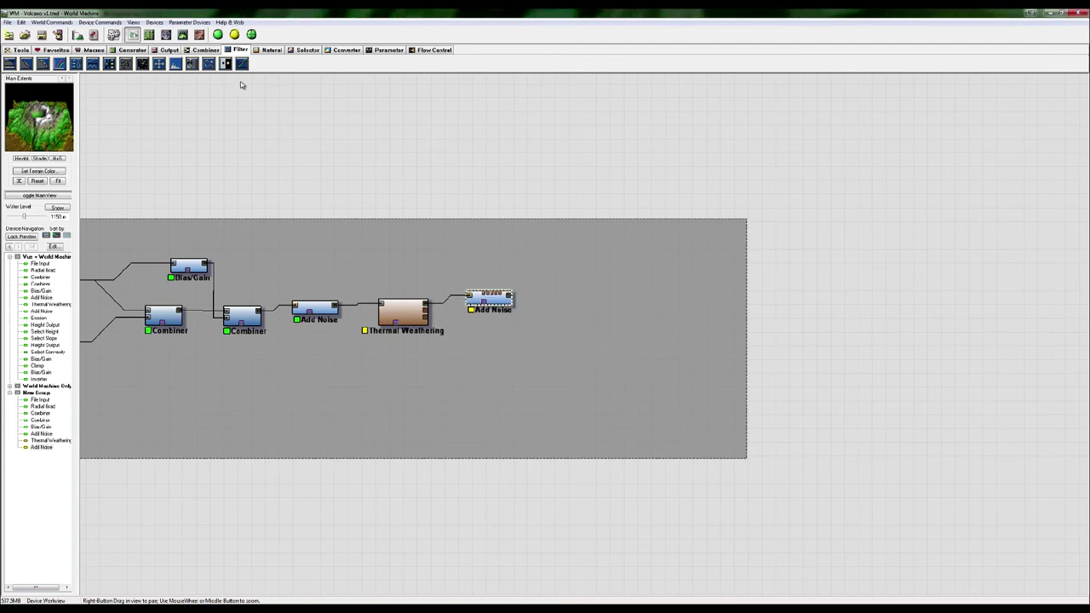
Build the terrain, check the device list during the build and close the finished build report.
click(218, 34)
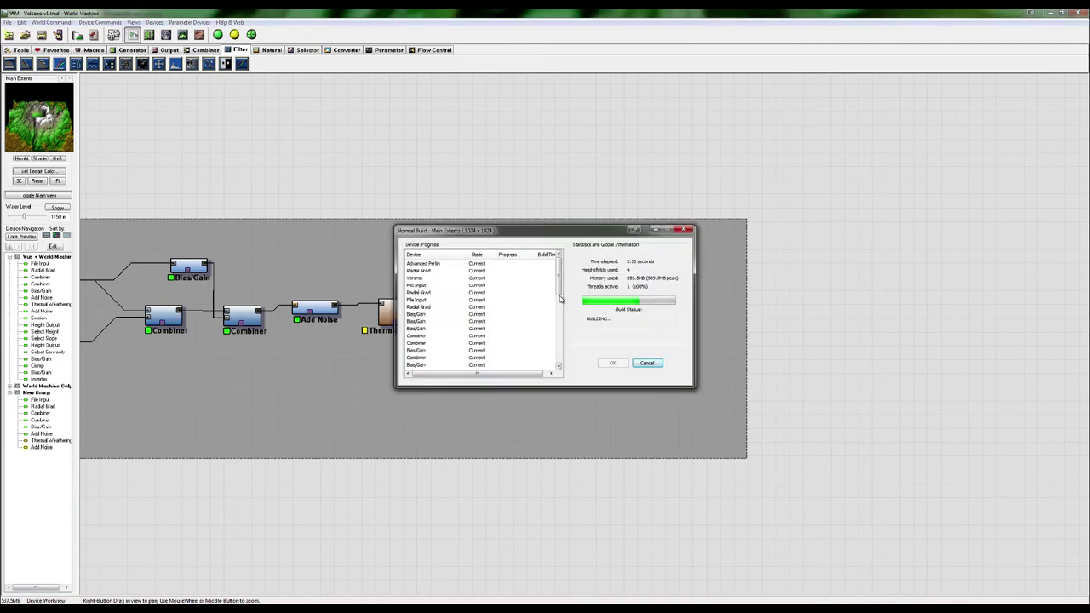
drag(560, 267, 559, 326)
click(428, 308)
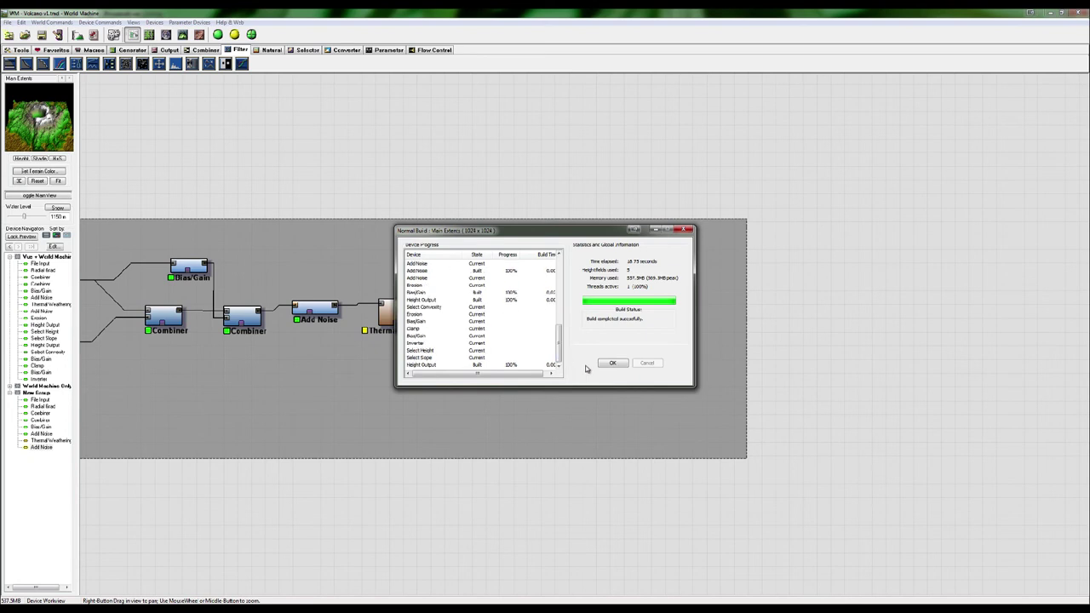
click(612, 362)
Display the output of the second Add Noise device in the 3D view.
click(489, 295)
right_click(500, 299)
click(522, 306)
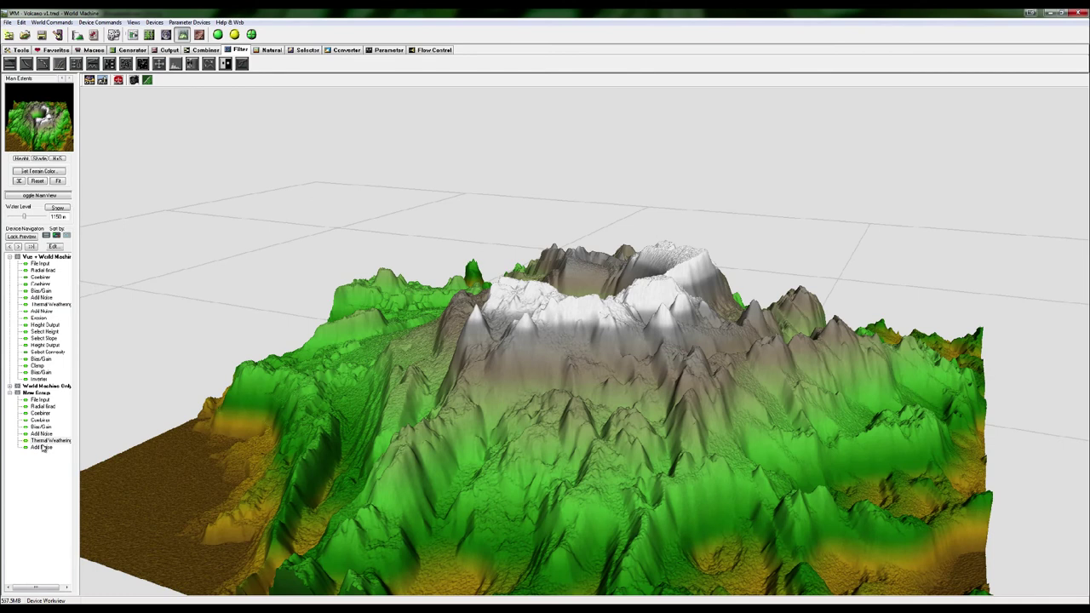
click(41, 447)
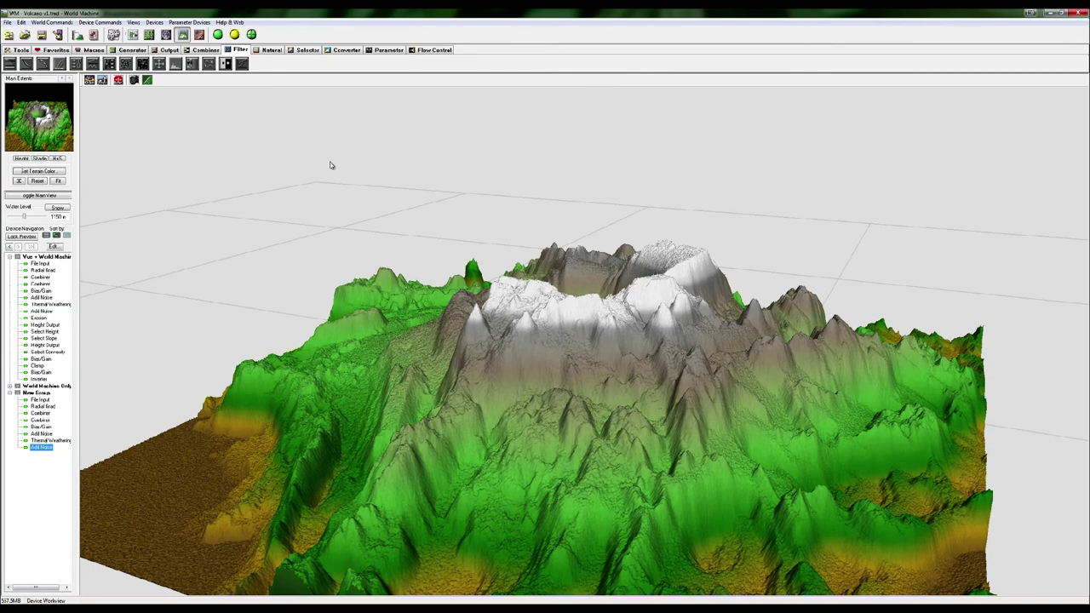
Add an Erosion device after the second Add Noise device in New Group and connect the noise output to its primary input.
click(133, 34)
scroll(550, 298, down, 2)
scroll(558, 317, down, 2)
scroll(514, 317, down, 1)
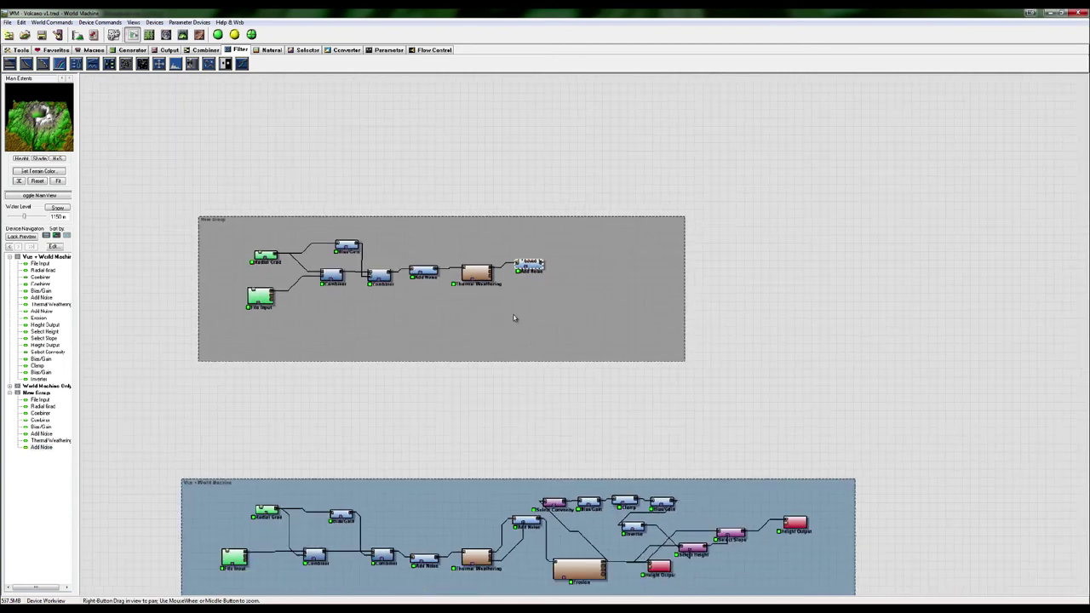
click(132, 50)
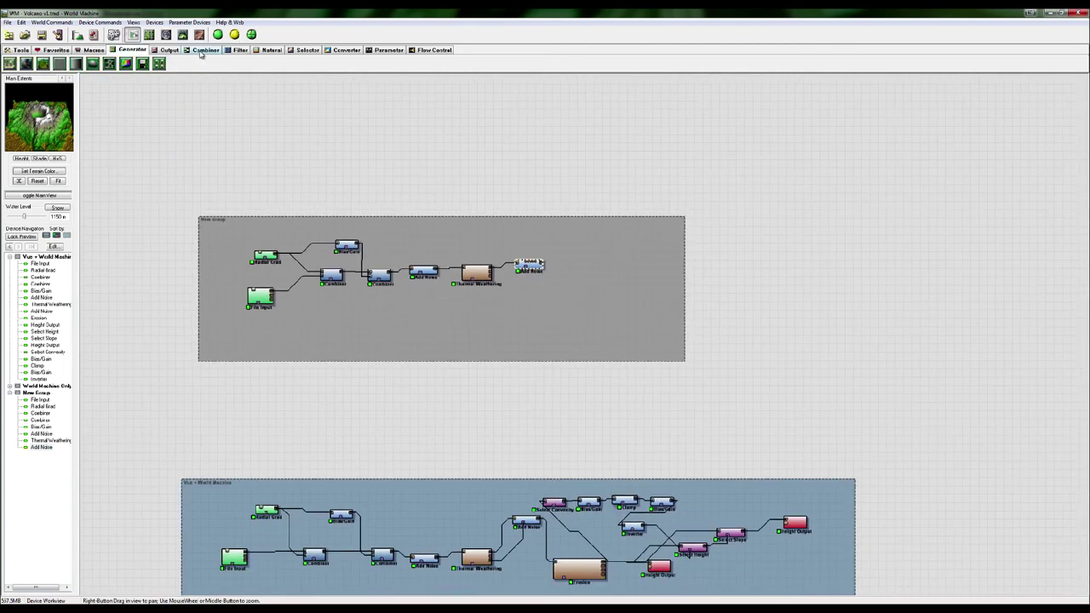
click(258, 51)
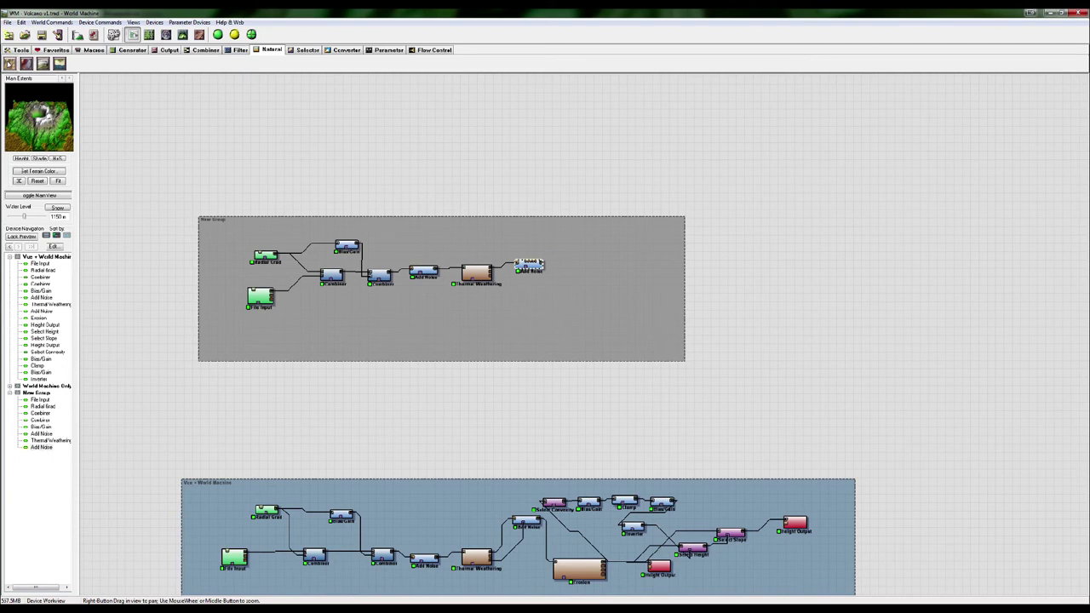
click(10, 64)
click(585, 269)
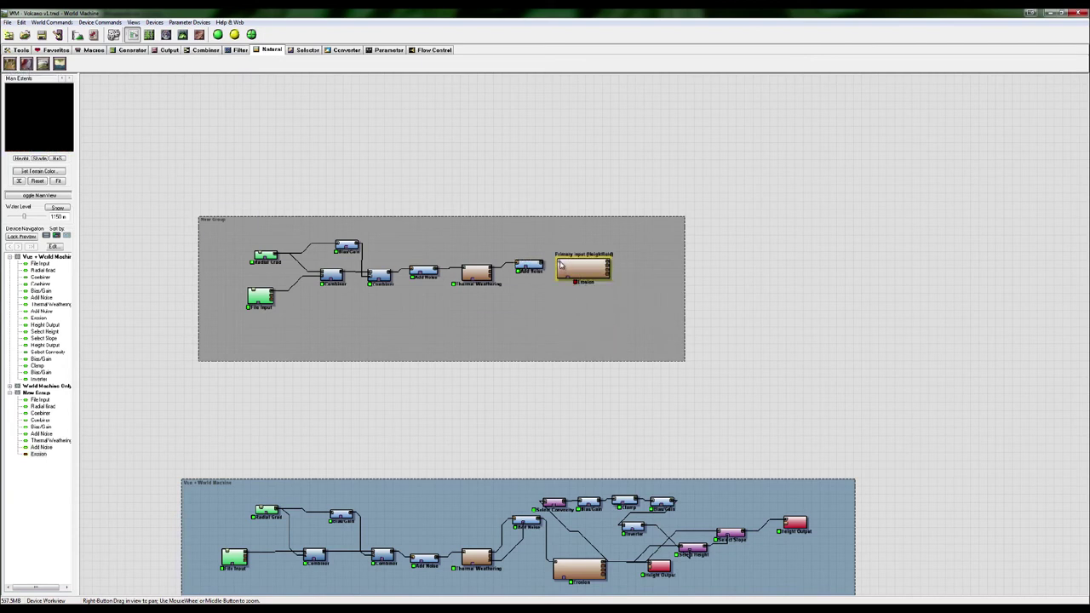
drag(559, 270, 542, 265)
right_drag(563, 332, 573, 458)
right_drag(569, 421, 559, 308)
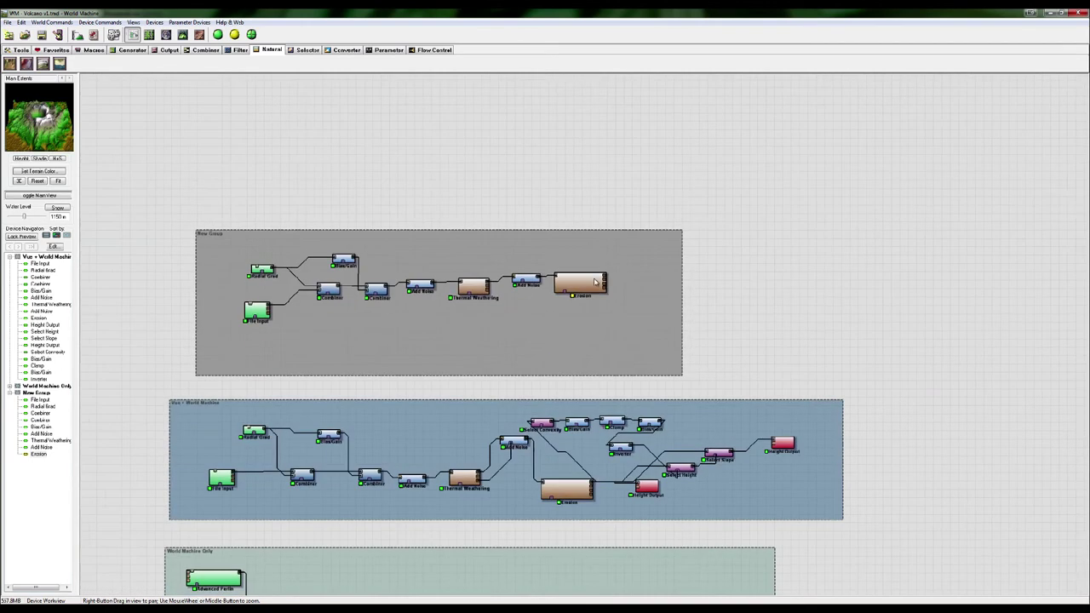
Open the new Erosion device's settings and set the erosion method to Channeled Erosion.
scroll(558, 308, up, 2)
double_click(574, 253)
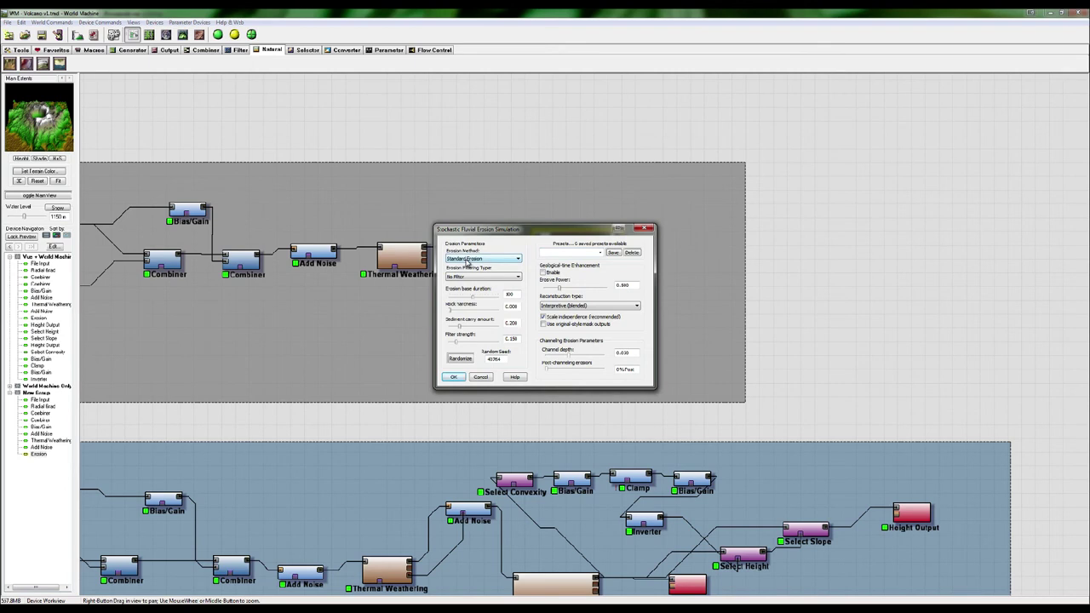
click(467, 260)
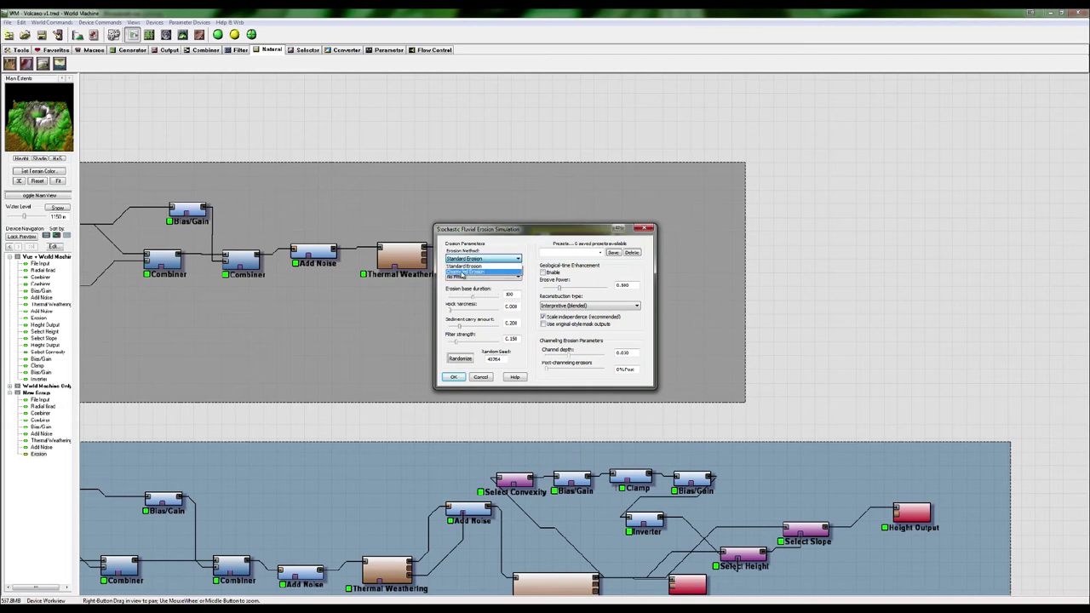
click(464, 272)
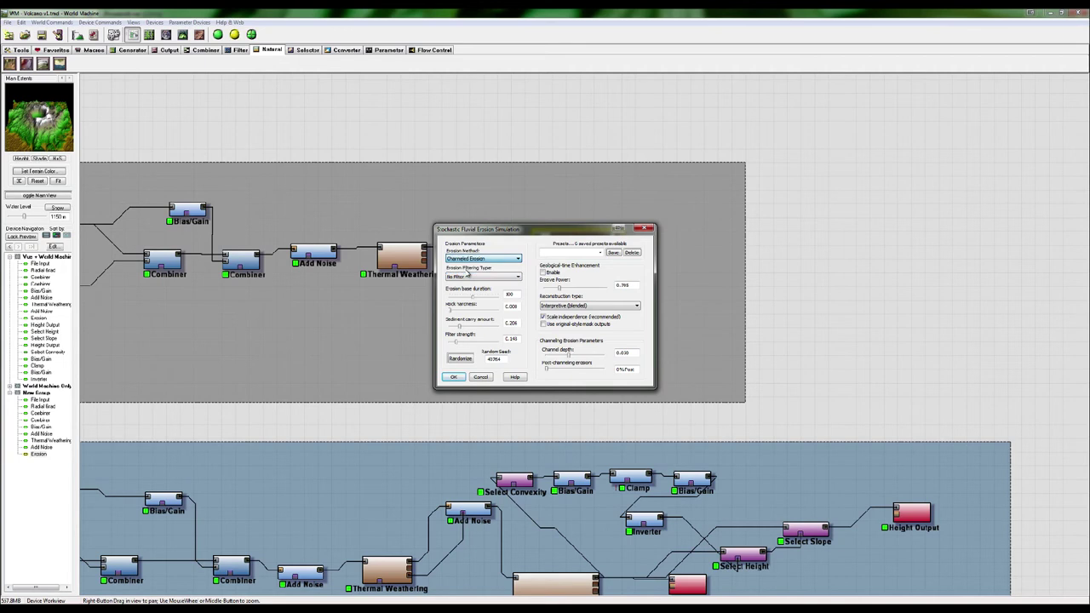
Review the erosion filtering types, keep No Filter, and raise the erosion base duration to its maximum.
click(474, 278)
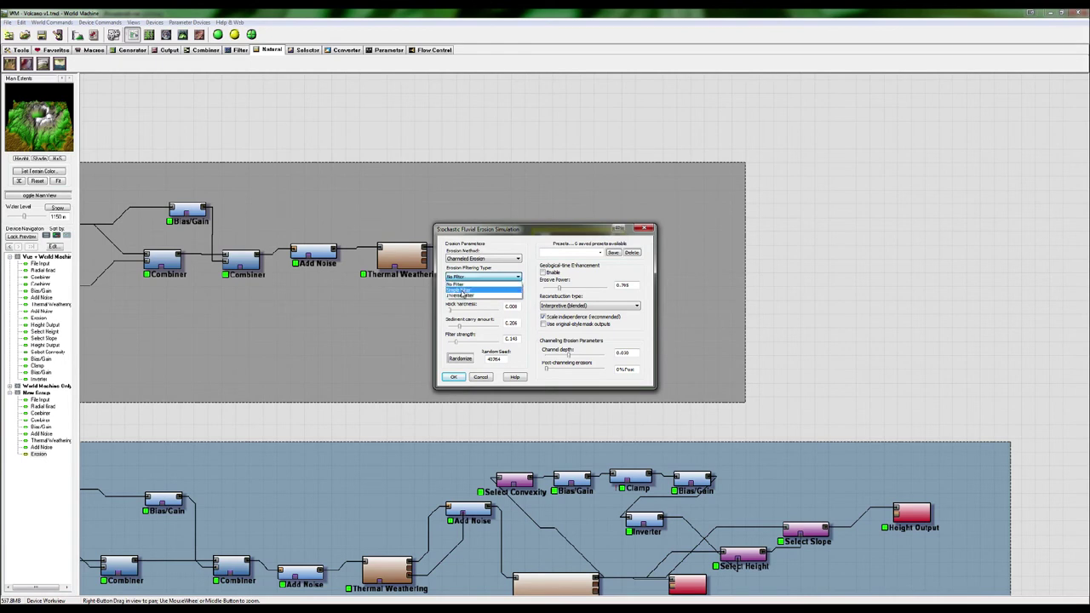
click(634, 270)
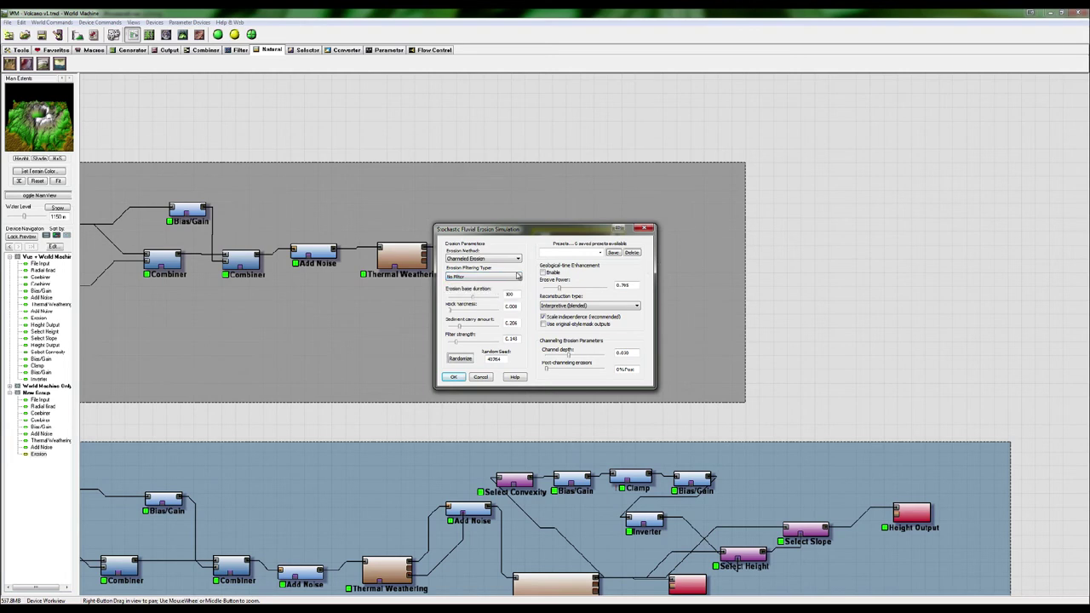
click(517, 276)
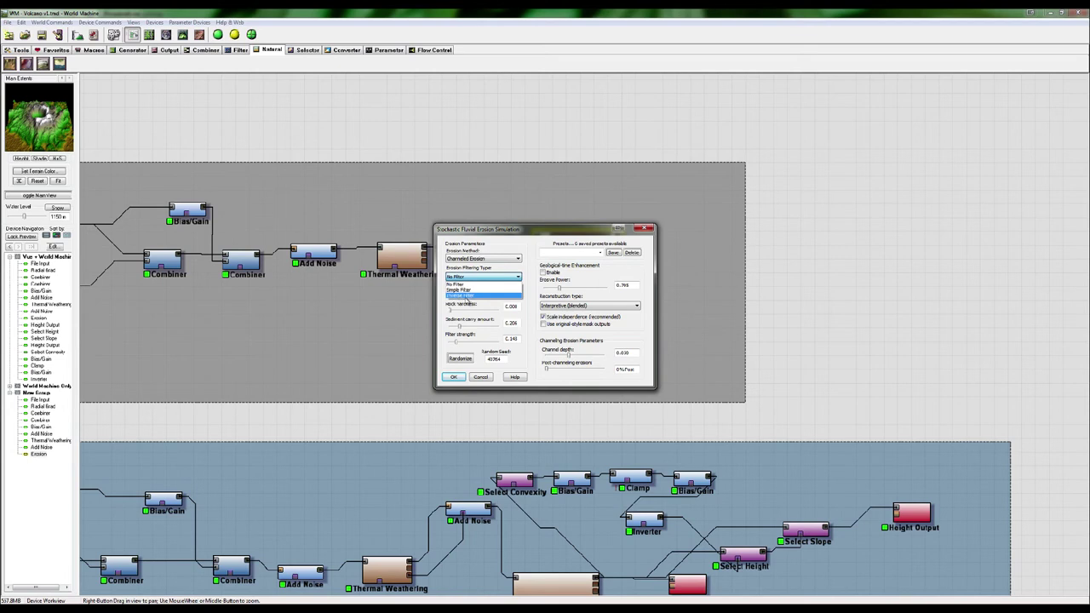
click(637, 274)
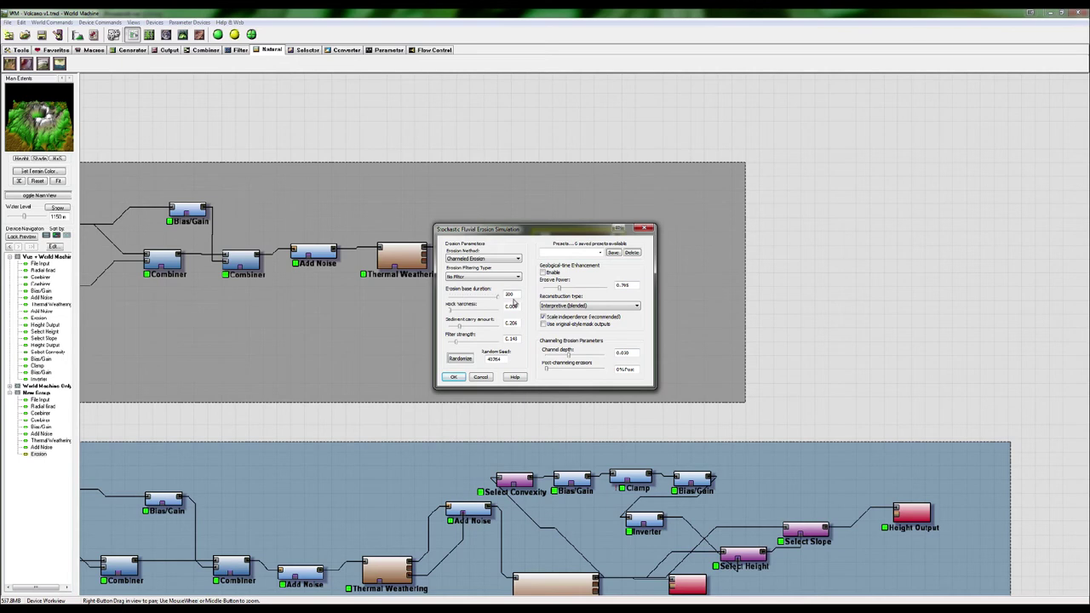
Set the rock hardness to about 0.74 and the sediment carry amount to about 0.48, and enable geological-time enhancement with a higher erosive power.
mouse_move(451, 311)
mouse_down()
mouse_move(470, 312)
mouse_move(451, 312)
mouse_up()
mouse_move(499, 313)
mouse_down()
mouse_move(473, 311)
mouse_move(473, 328)
mouse_move(490, 329)
mouse_up()
mouse_move(477, 313)
mouse_down()
mouse_move(496, 317)
mouse_move(489, 332)
mouse_move(475, 331)
mouse_up()
click(478, 281)
click(543, 273)
drag(560, 288, 585, 291)
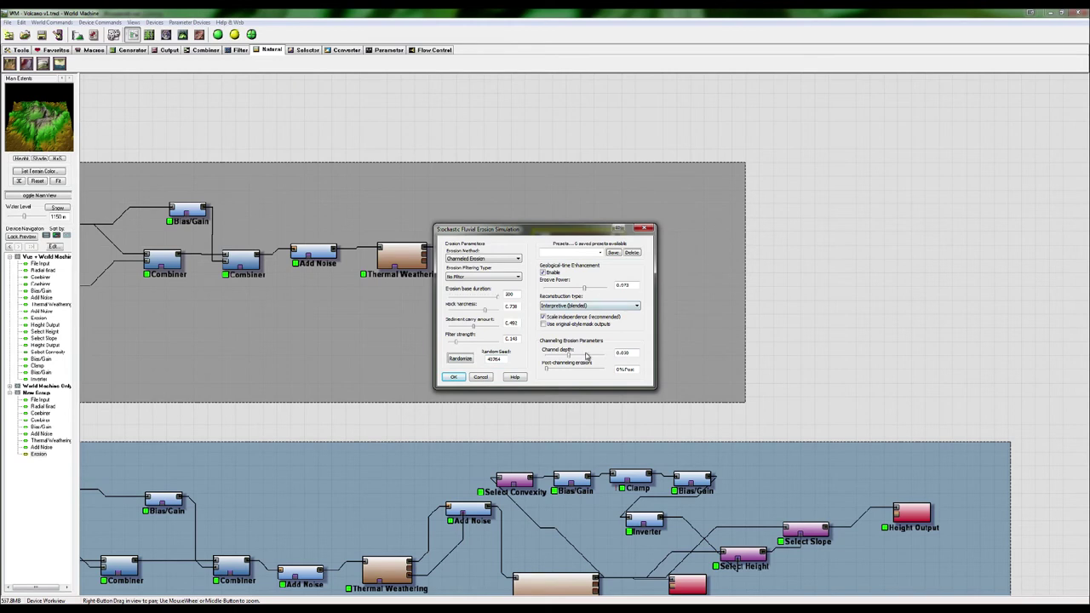
Set the rock hardness to 0.937 and the sediment carry amount to about 0.5, increase the post-channeling erosion, and apply the erosion settings.
drag(487, 310, 497, 312)
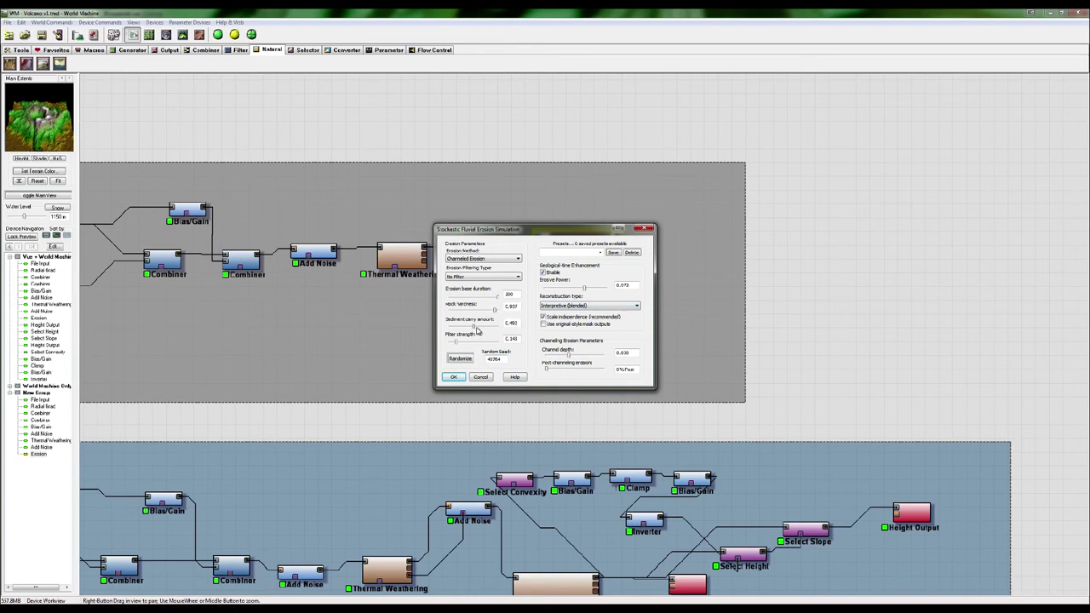
drag(482, 331, 474, 330)
click(463, 261)
click(463, 261)
mouse_move(589, 359)
mouse_down()
mouse_move(576, 360)
mouse_move(616, 361)
mouse_move(578, 363)
mouse_up()
drag(550, 372, 567, 377)
click(454, 378)
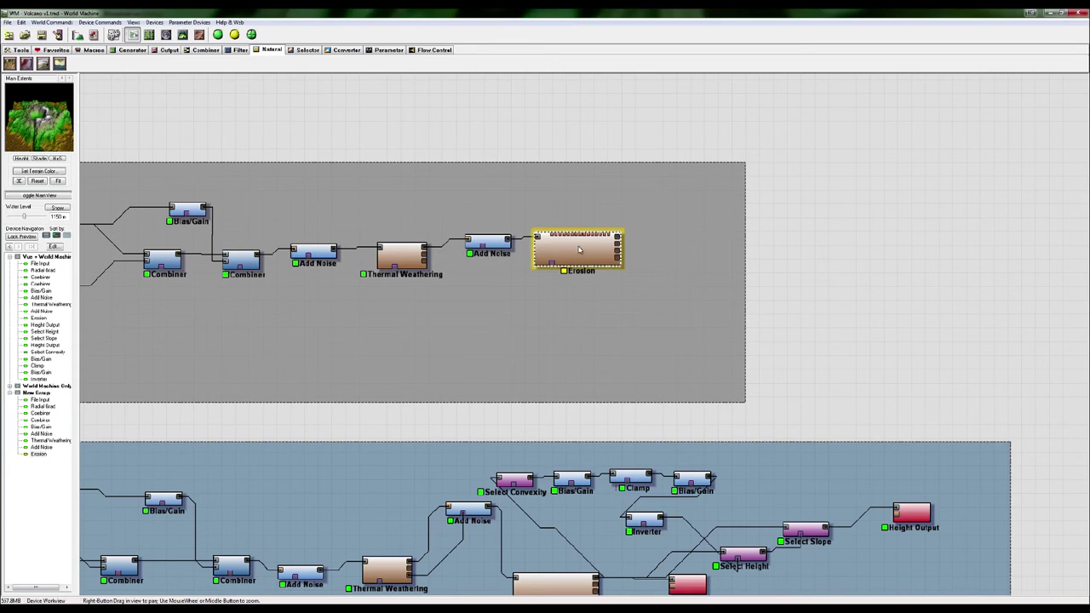
Display the Erosion output in the 3D view, build the terrain and inspect the eroded volcano from several angles.
right_click(578, 248)
click(613, 256)
click(234, 35)
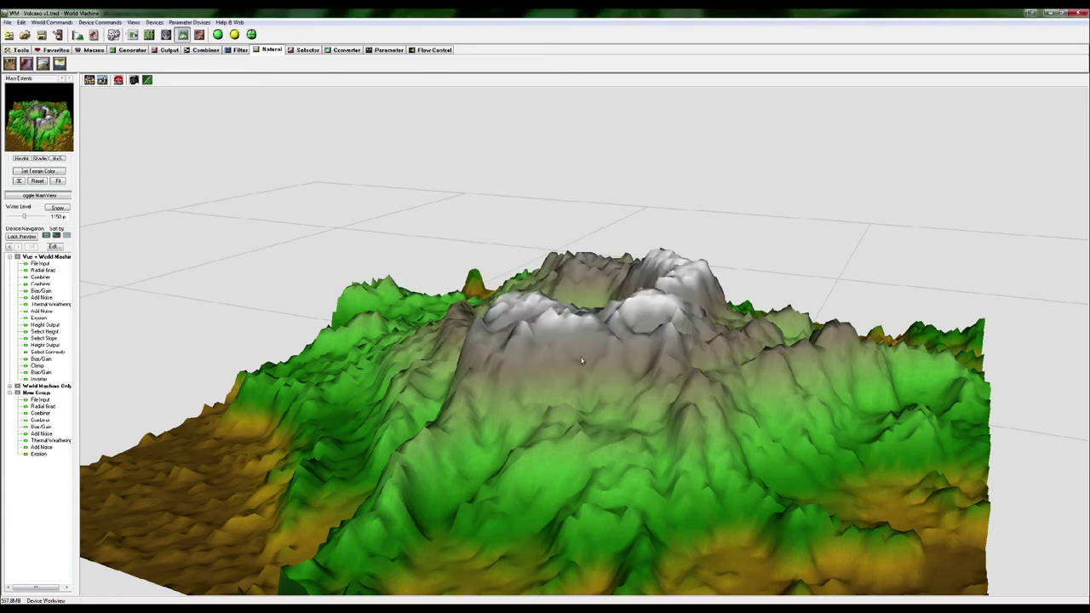
drag(519, 402, 409, 394)
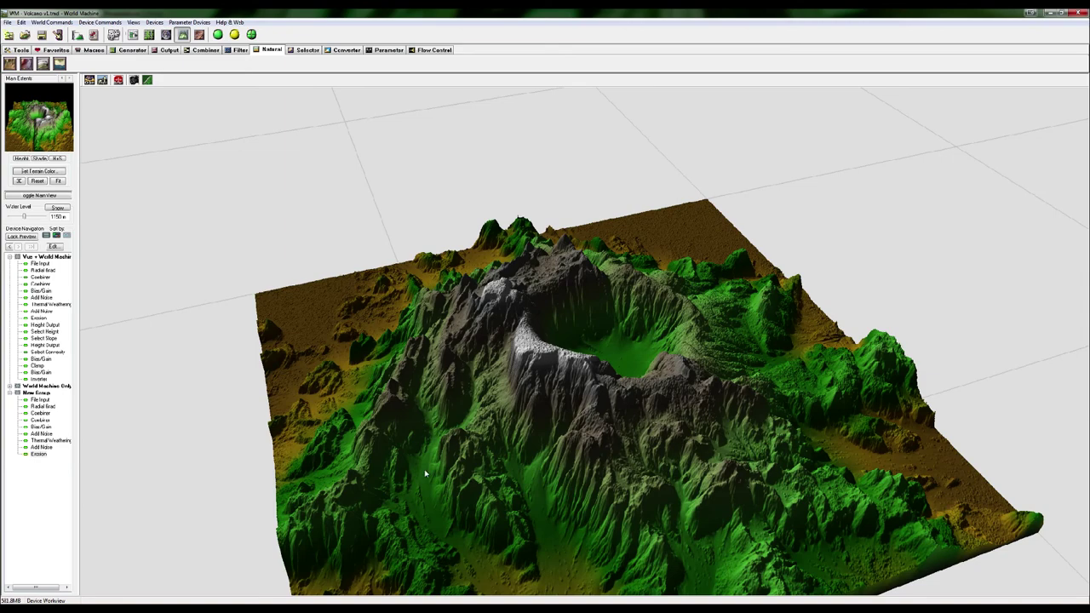
drag(430, 492, 482, 400)
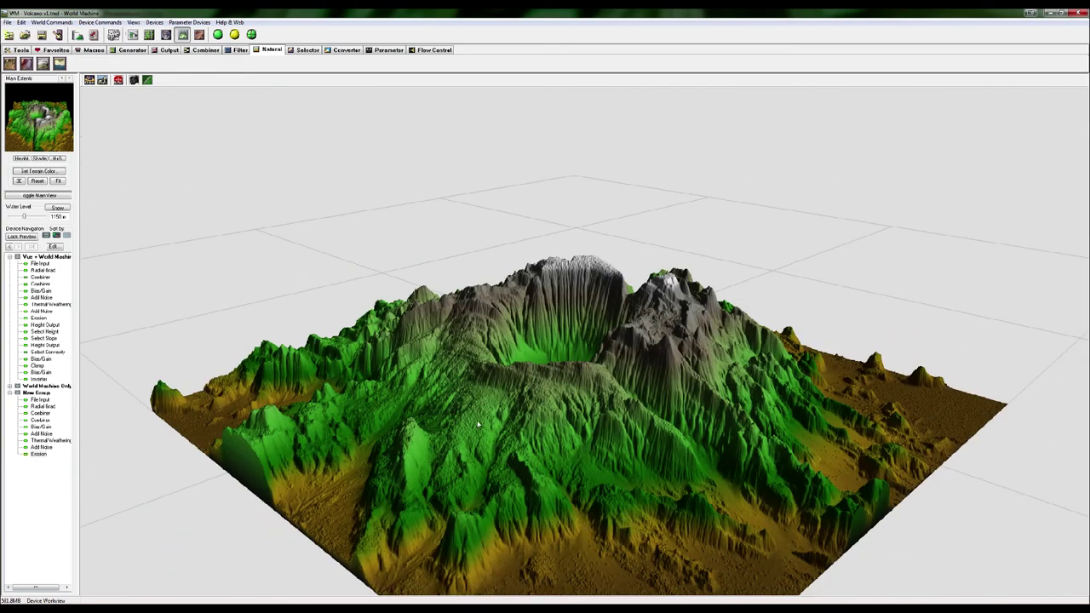
drag(565, 375, 466, 399)
drag(554, 371, 553, 268)
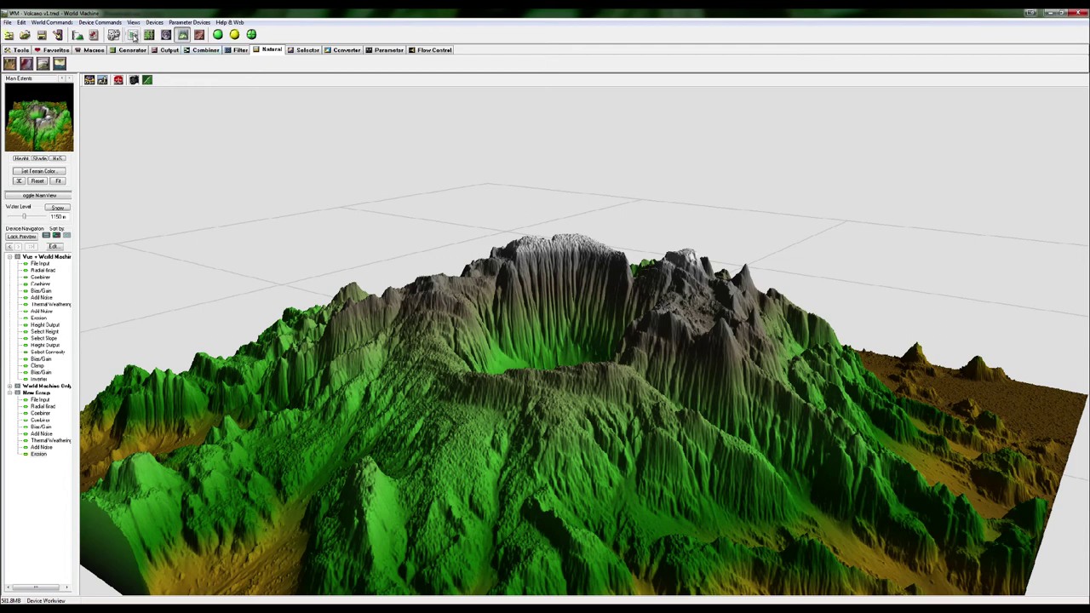
Reopen the Erosion settings over the 3D view, lower the channel depth and set the rock hardness to about 0.76.
click(133, 34)
click(182, 34)
double_click(38, 453)
drag(546, 231, 747, 132)
drag(769, 257, 754, 260)
drag(696, 211, 687, 212)
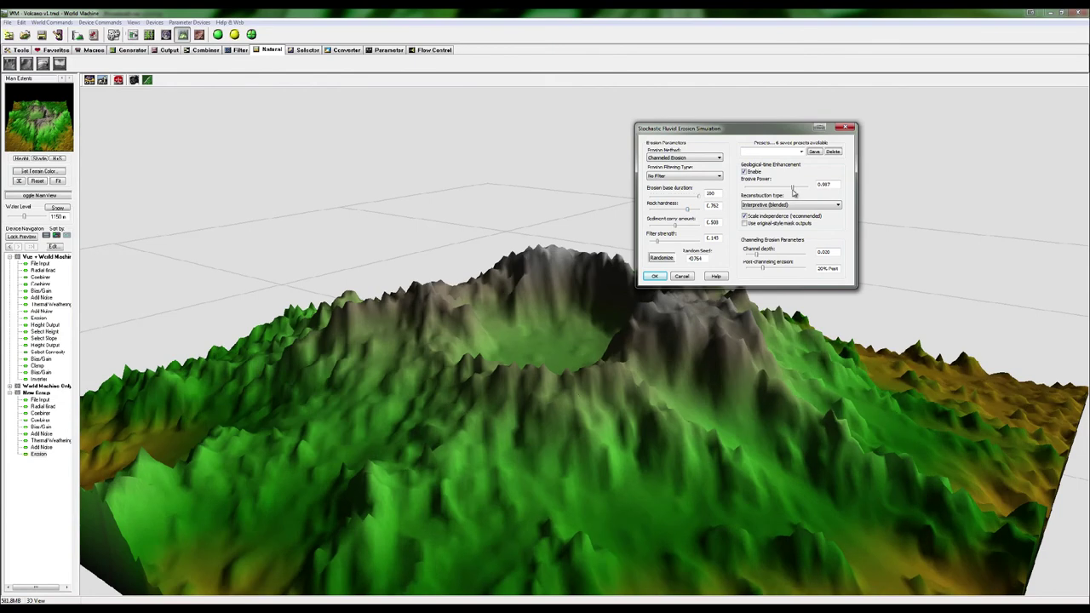
Lower the erosive power, set the rock hardness to about 0.65 and the sediment carry amount to about 0.71, and apply the settings.
drag(793, 186, 772, 188)
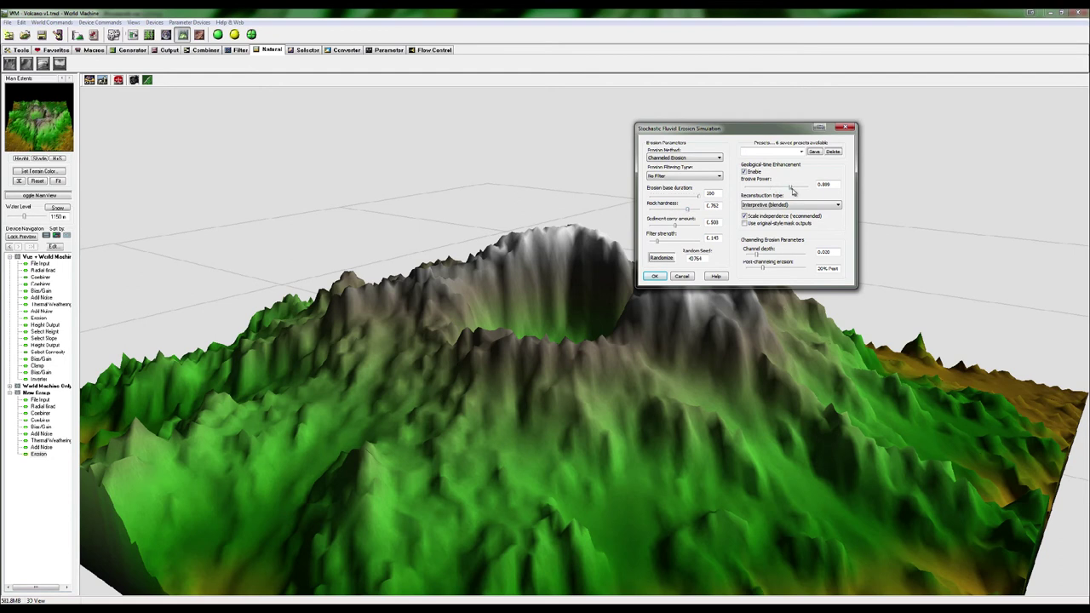
drag(772, 188, 793, 188)
mouse_move(689, 211)
mouse_down()
mouse_move(701, 209)
mouse_move(663, 211)
mouse_move(683, 211)
mouse_up()
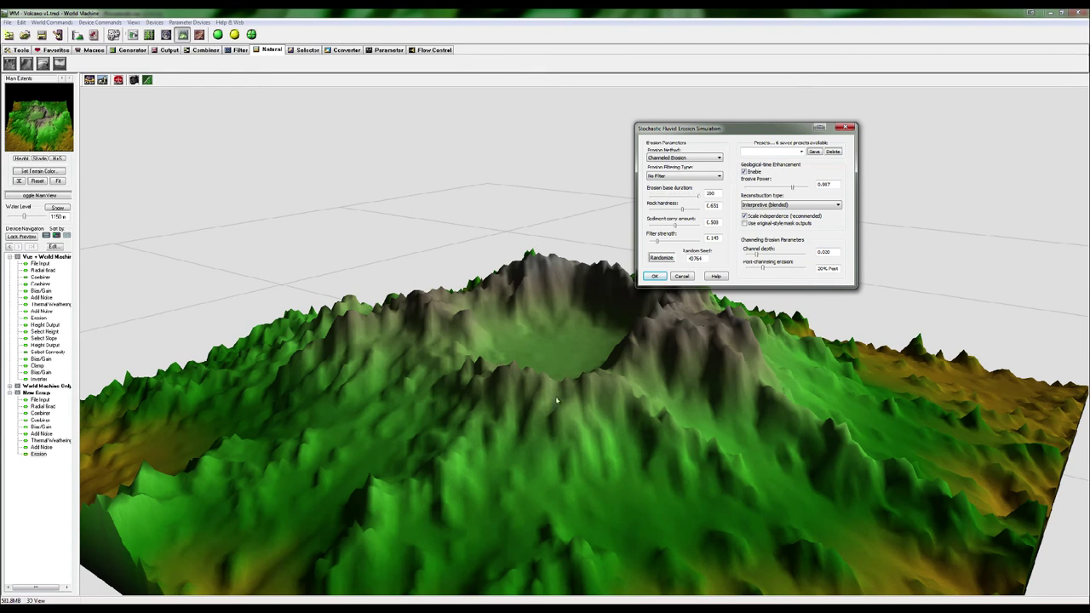
drag(793, 189, 770, 188)
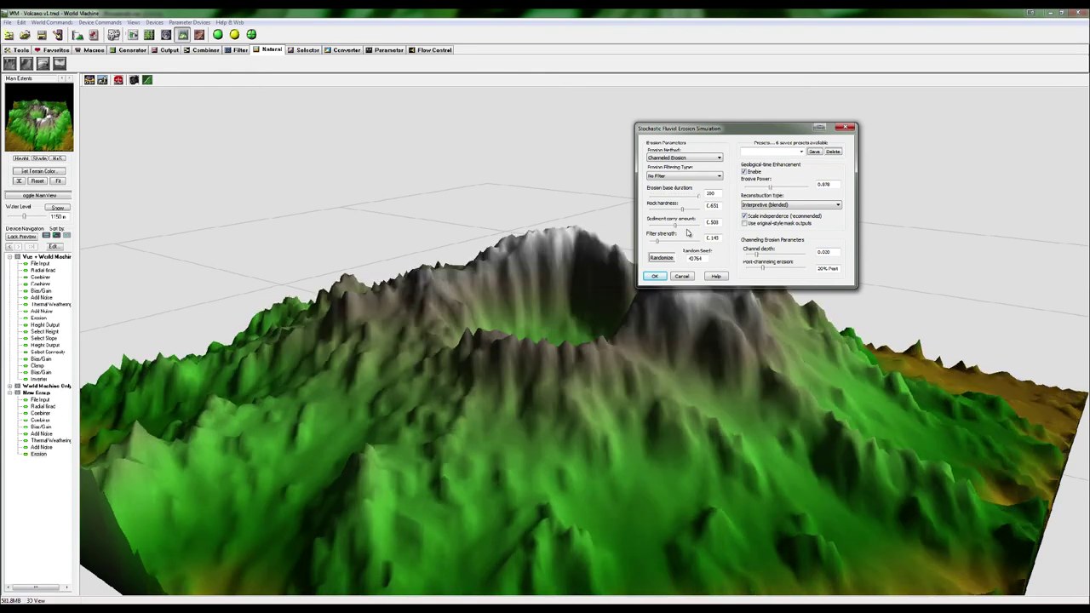
drag(676, 227, 685, 226)
click(654, 276)
Build the terrain and inspect the volcano's crater and eroded slopes in 3D from low and overhead angles.
key(F5)
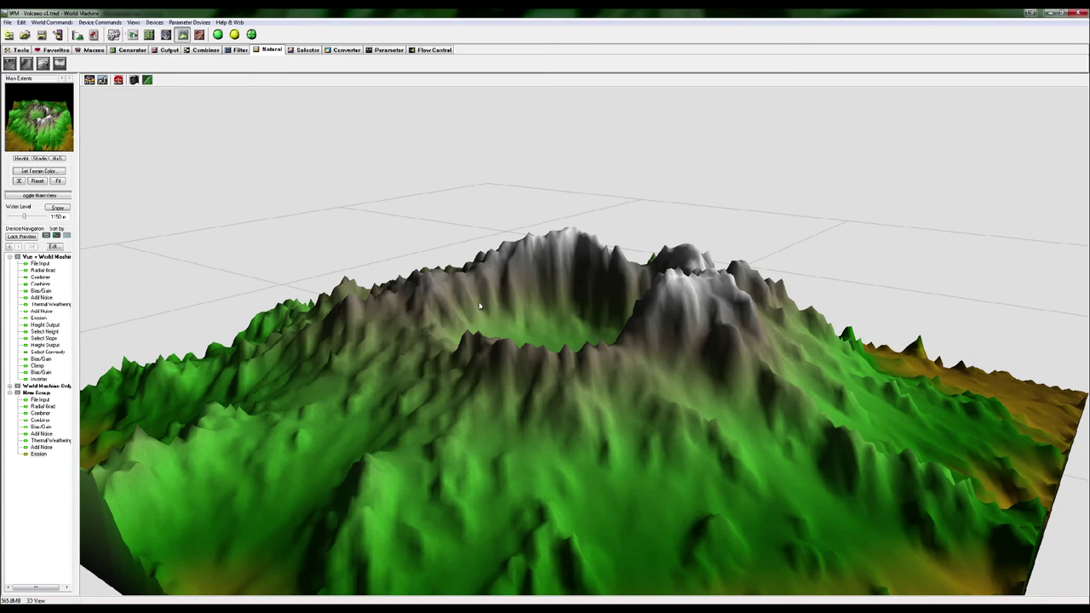
drag(682, 382, 723, 355)
scroll(591, 364, down, 2)
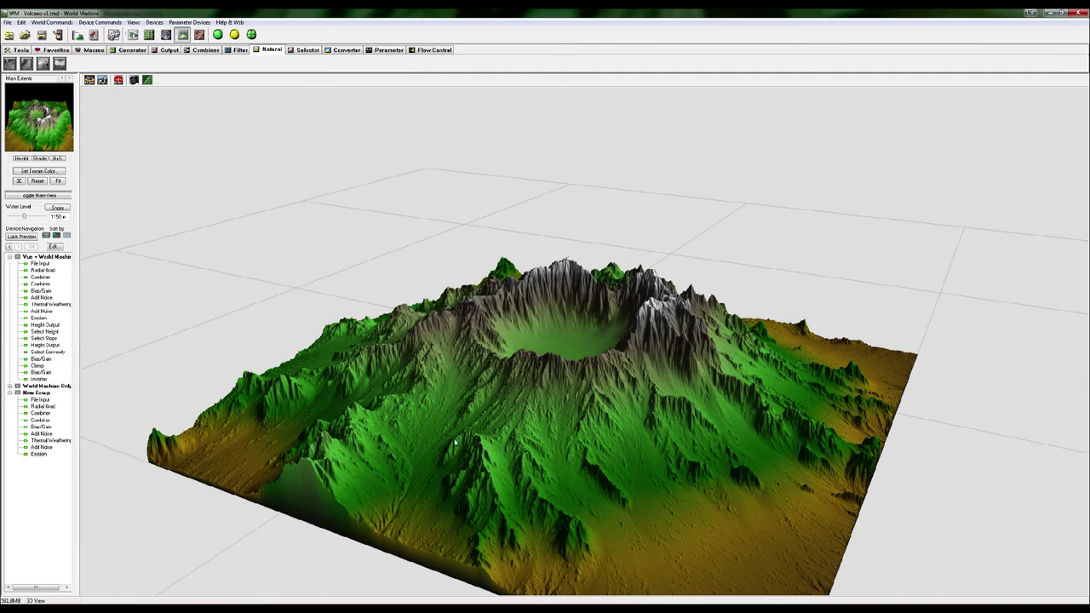
drag(554, 438, 549, 390)
drag(465, 444, 540, 294)
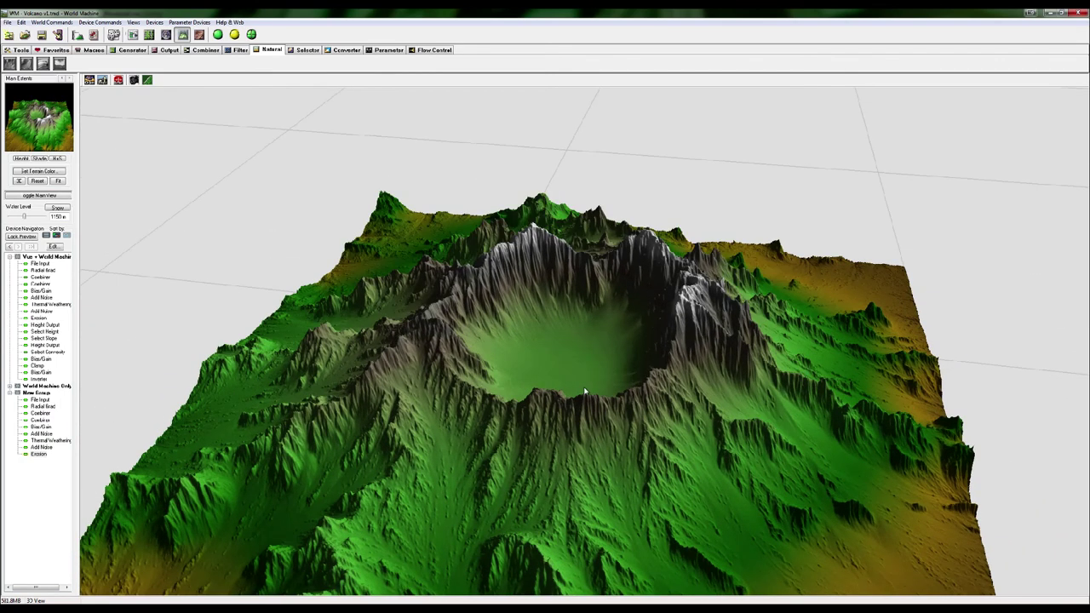
drag(514, 361, 513, 333)
drag(613, 371, 515, 382)
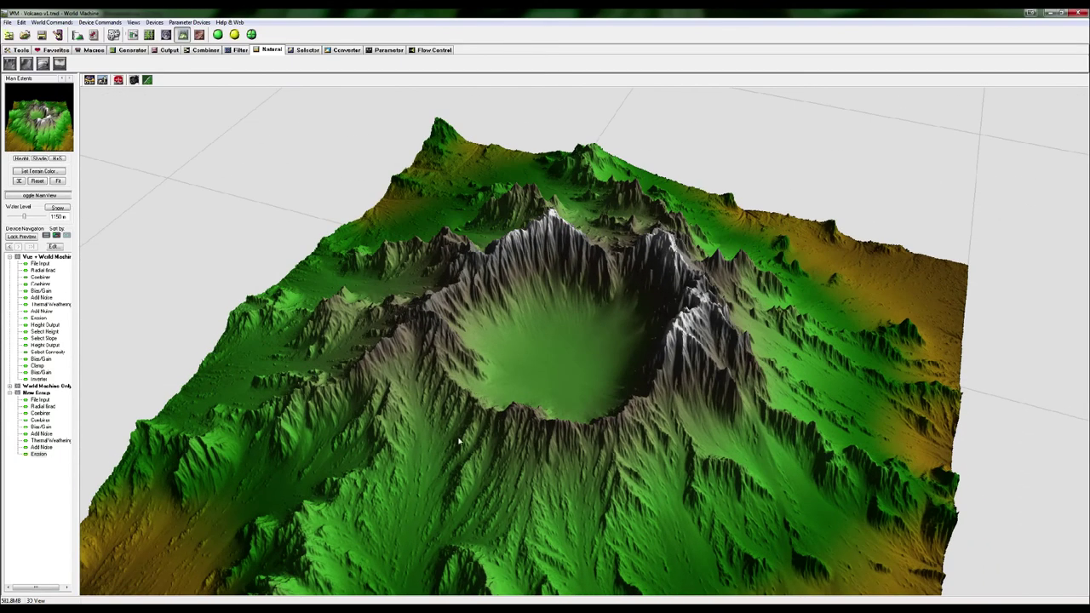
drag(542, 260, 306, 348)
drag(454, 292, 635, 227)
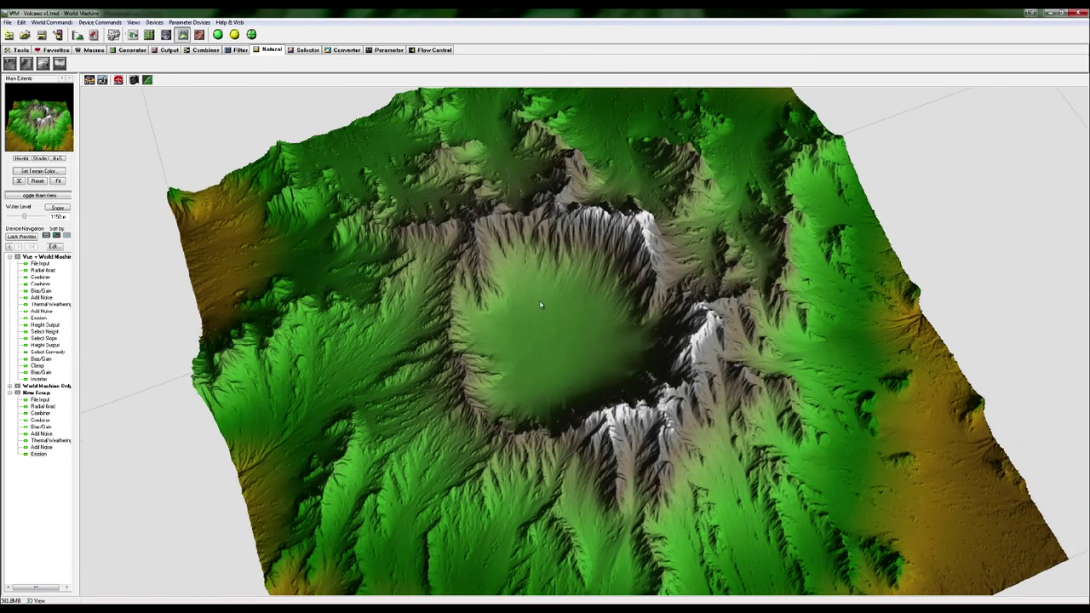
drag(535, 280, 574, 282)
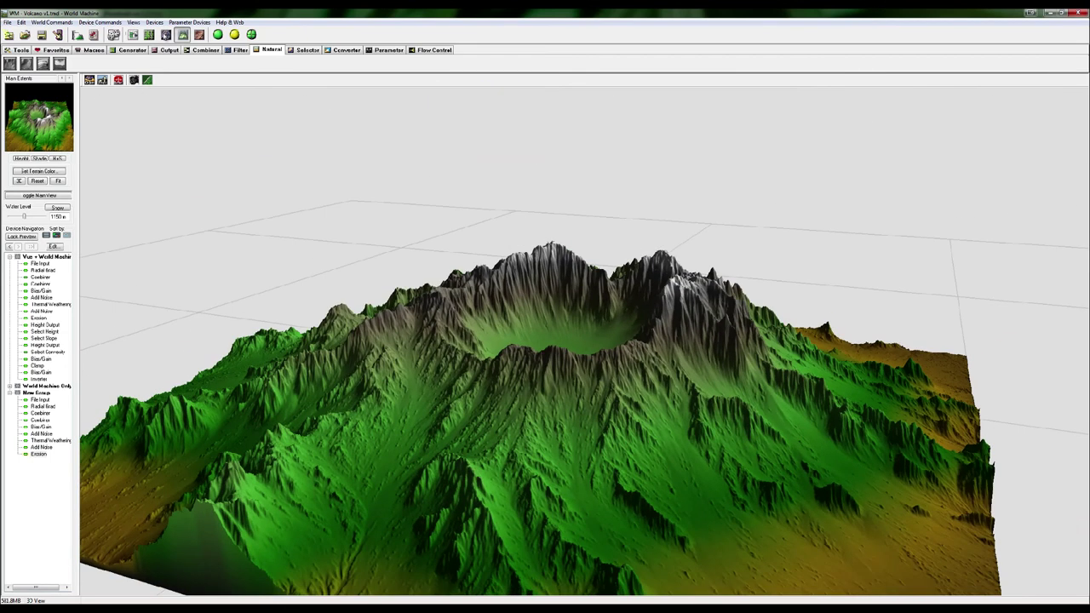
Set the Erosion device's rock hardness to about 0.84 and sediment carry amount to about 0.55, raise the erosive power, and apply the settings.
double_click(38, 454)
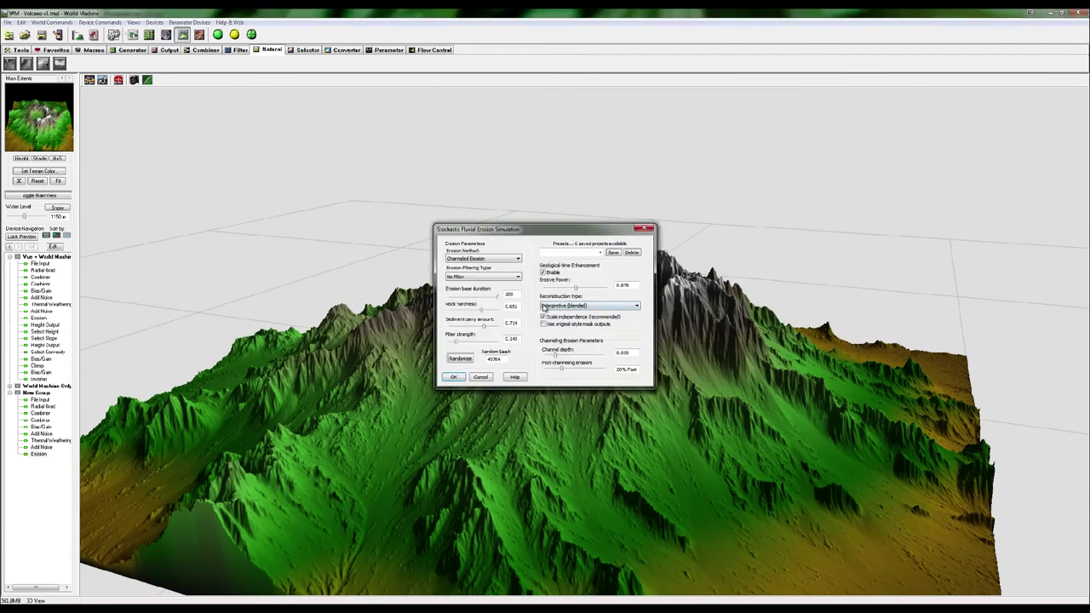
drag(483, 312, 475, 329)
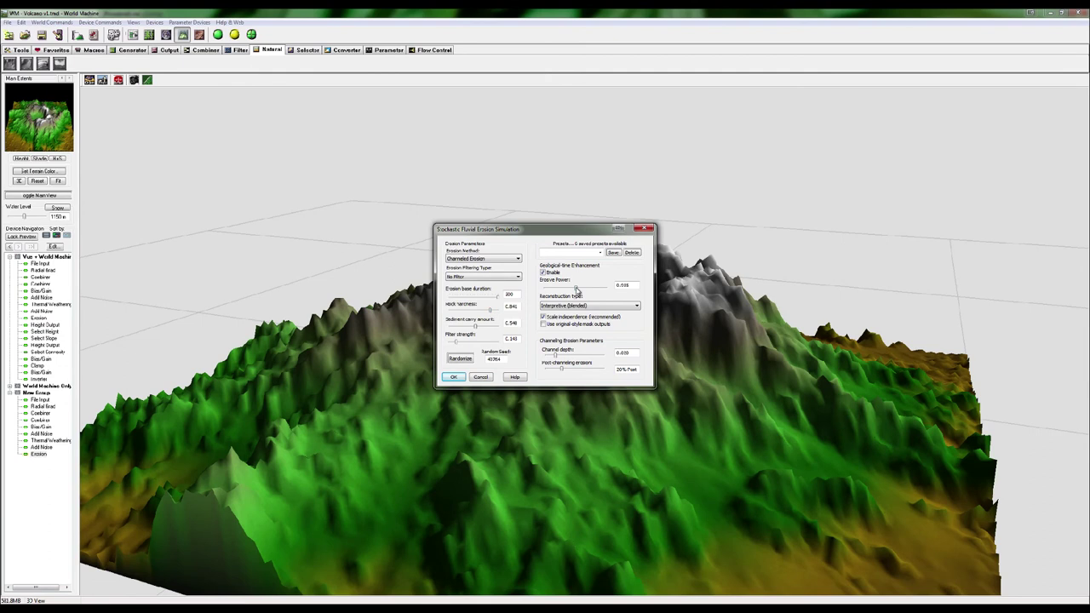
click(456, 377)
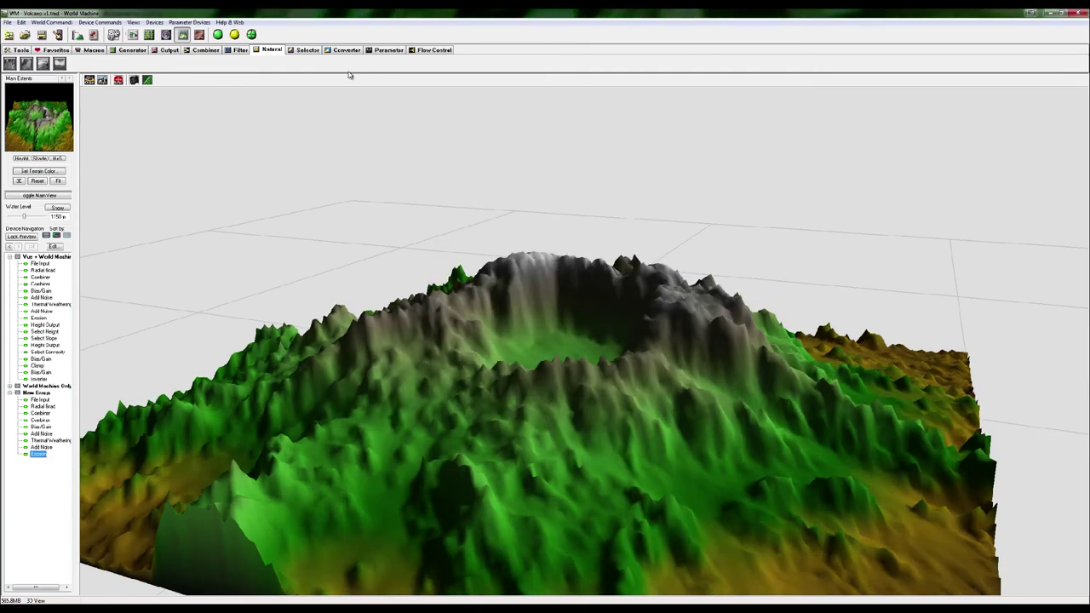
Rebuild the terrain with the revised erosion settings and inspect the volcano in the 3D view.
click(234, 34)
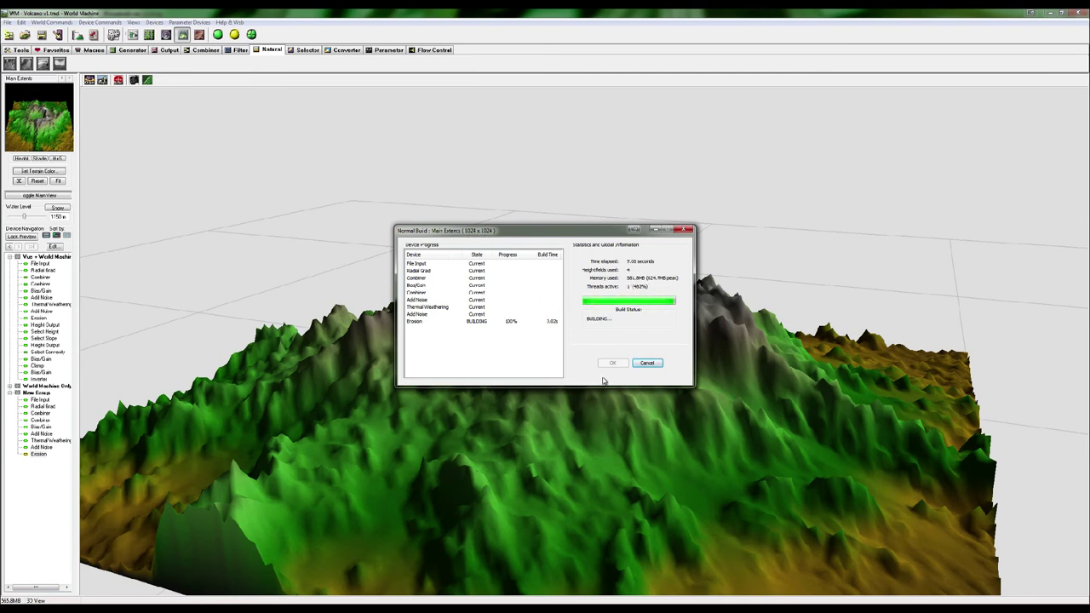
scroll(625, 348, down, 3)
drag(625, 349, 600, 369)
scroll(600, 370, down, 3)
scroll(641, 366, up, 3)
Change the New Group Erosion device's erosion method to Standard Erosion and apply it.
double_click(38, 453)
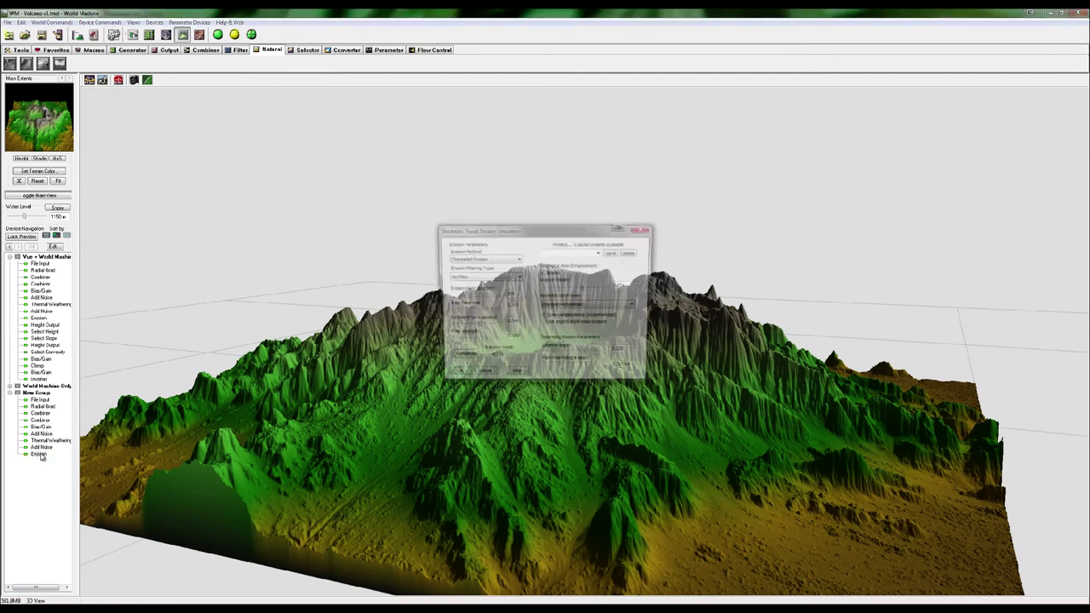
click(491, 259)
click(474, 265)
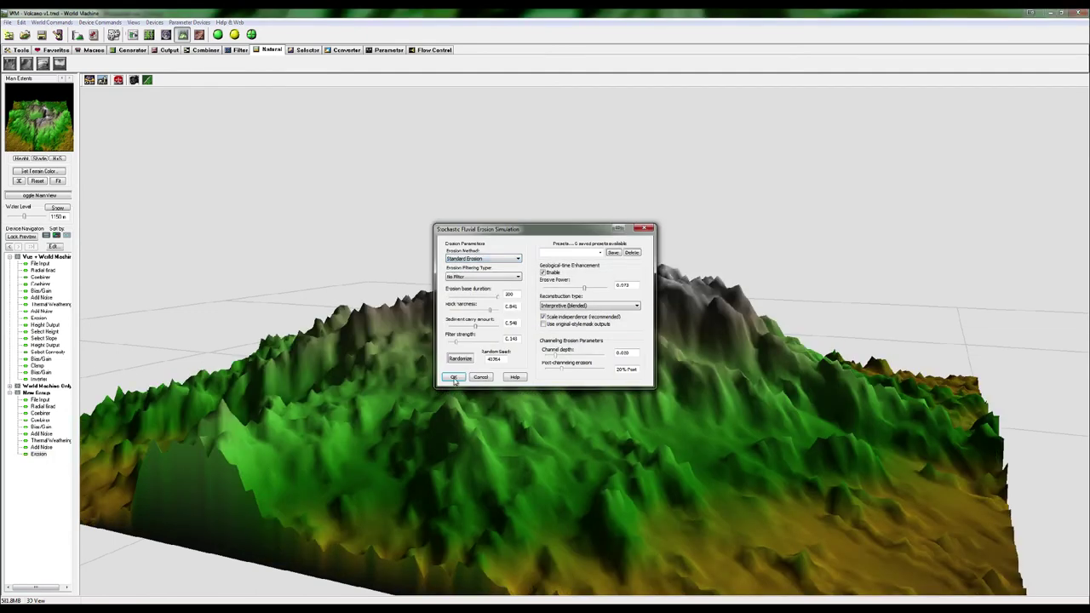
click(454, 377)
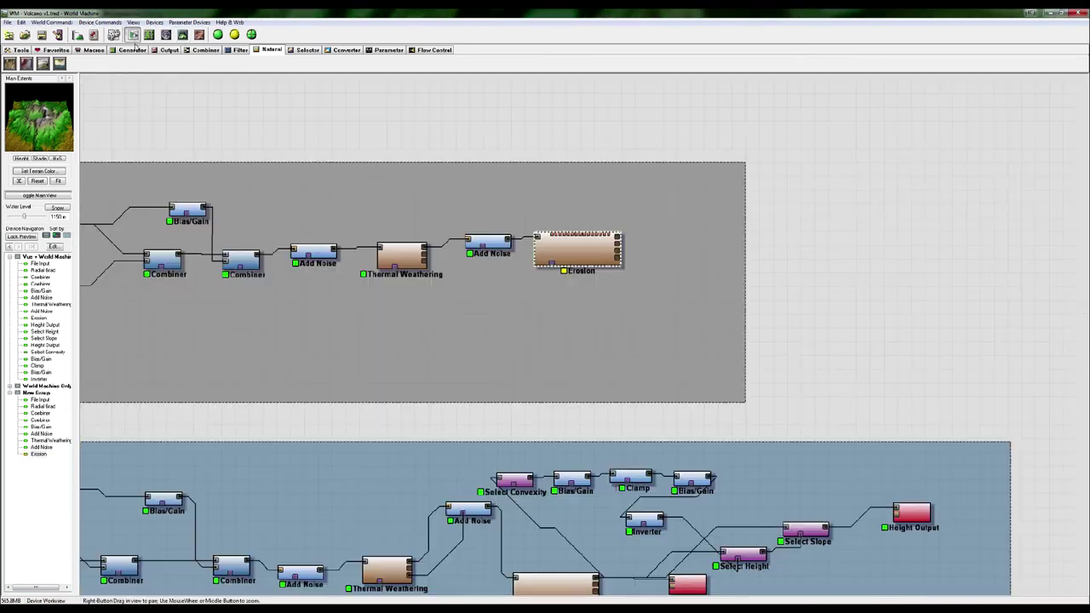
Examine the erosion settings of the reference Erosion device in the Vue + World Machine group.
click(132, 35)
right_drag(807, 329, 781, 240)
double_click(552, 509)
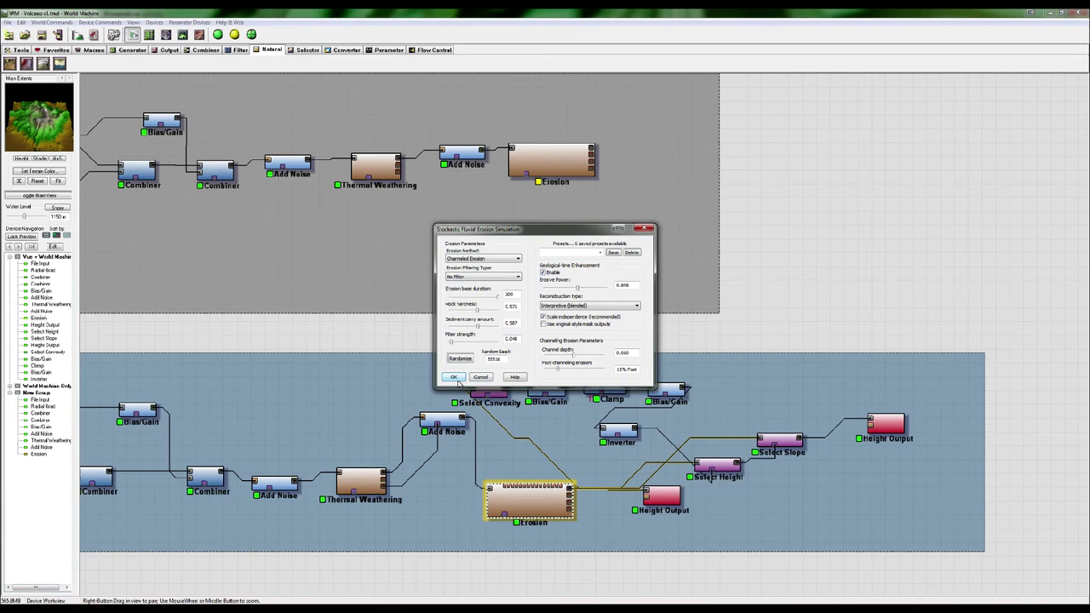
click(456, 377)
Set the New Group Erosion device to Channeled Erosion with rock hardness 0.571, channel depth about 0.067 and 50% post-channeling erosion, and apply.
double_click(551, 160)
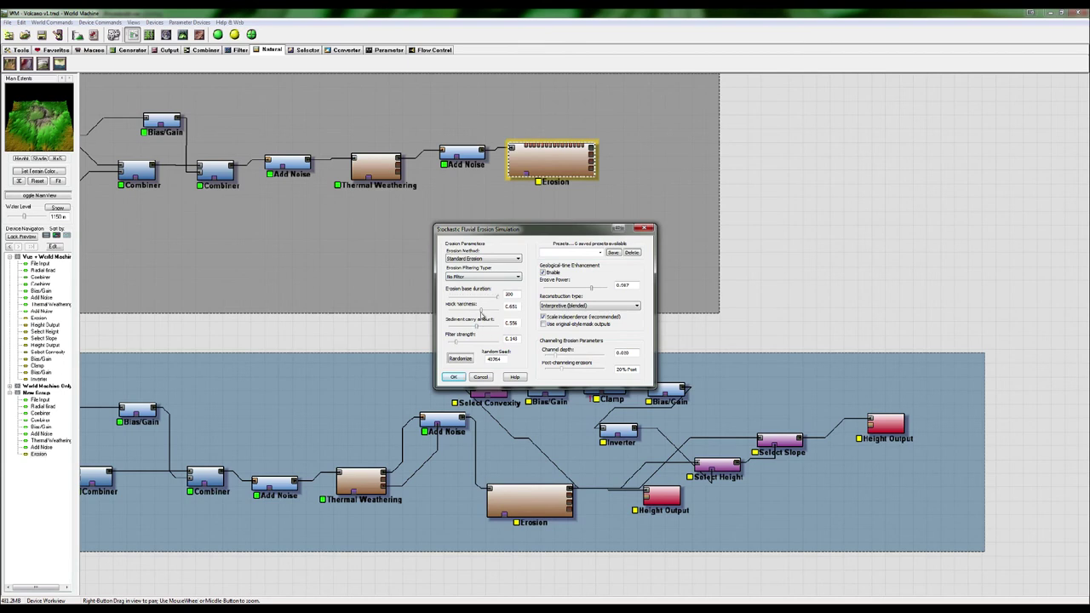
drag(481, 310, 476, 310)
click(481, 260)
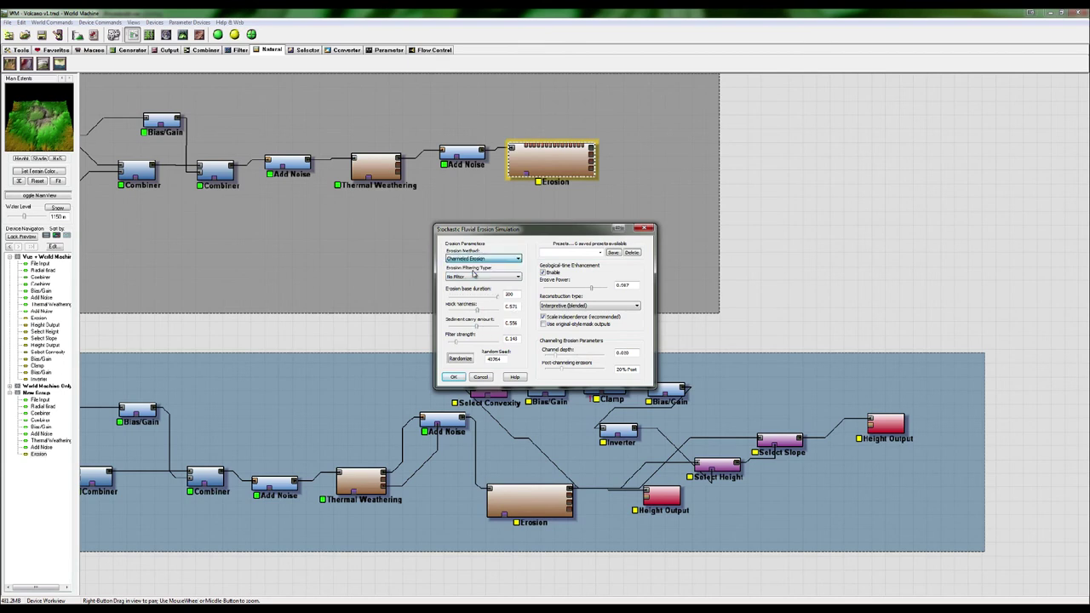
click(576, 355)
click(576, 355)
click(575, 369)
click(576, 370)
click(453, 378)
View the New Group Erosion device's output, build the terrain and inspect the channeled volcano in 3D.
right_click(555, 165)
click(578, 171)
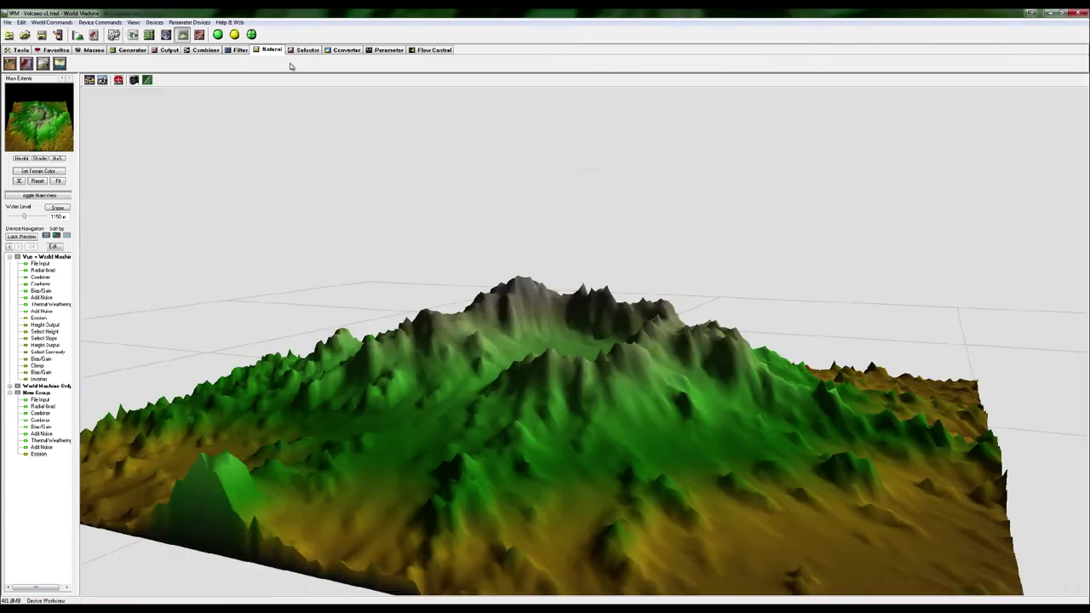
click(234, 34)
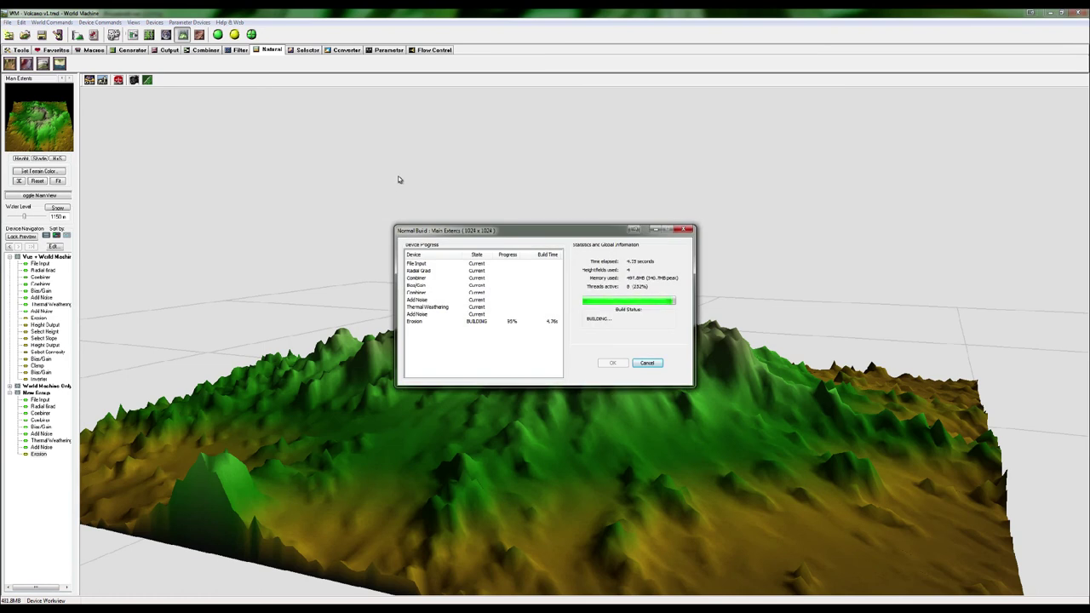
click(614, 366)
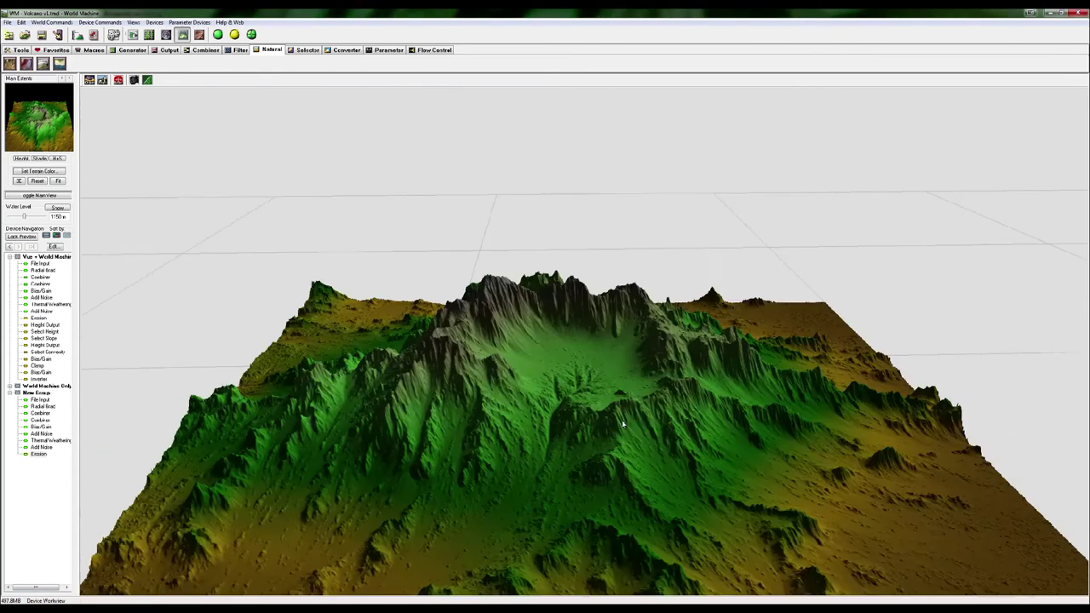
scroll(622, 424, down, 3)
drag(683, 433, 608, 441)
scroll(611, 450, up, 1)
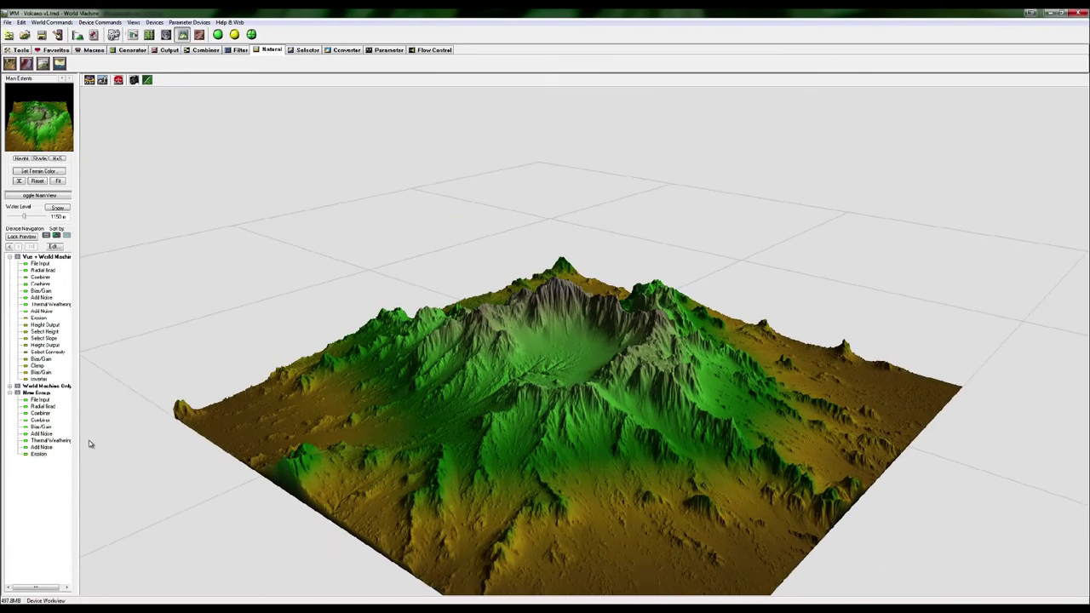
Raise the Erosion device's rock hardness, lower its erosive power and apply the settings.
double_click(38, 453)
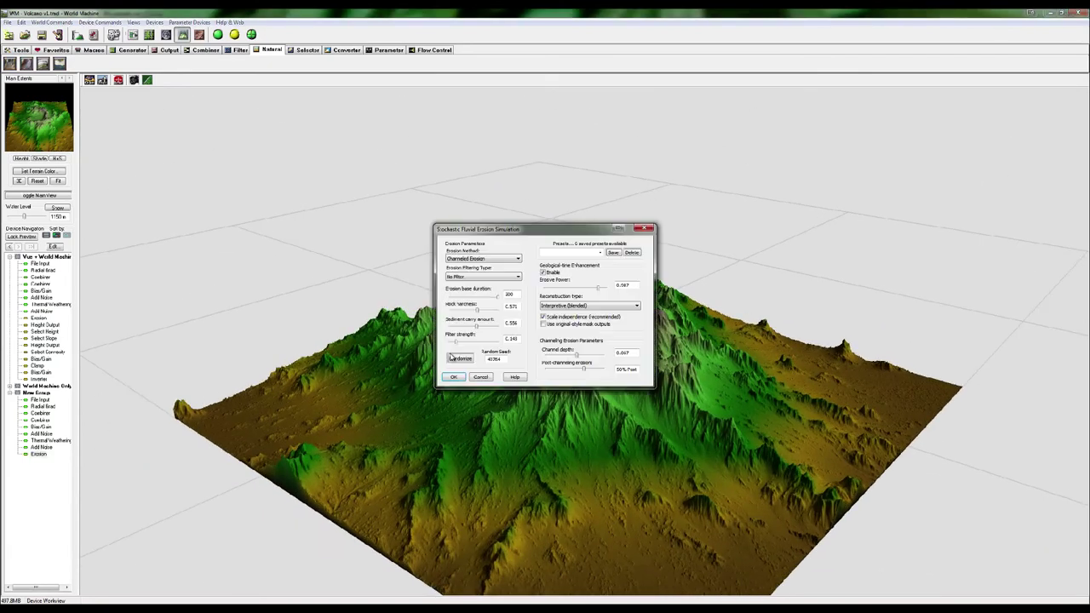
drag(484, 310, 492, 311)
drag(598, 287, 575, 290)
click(481, 312)
click(455, 376)
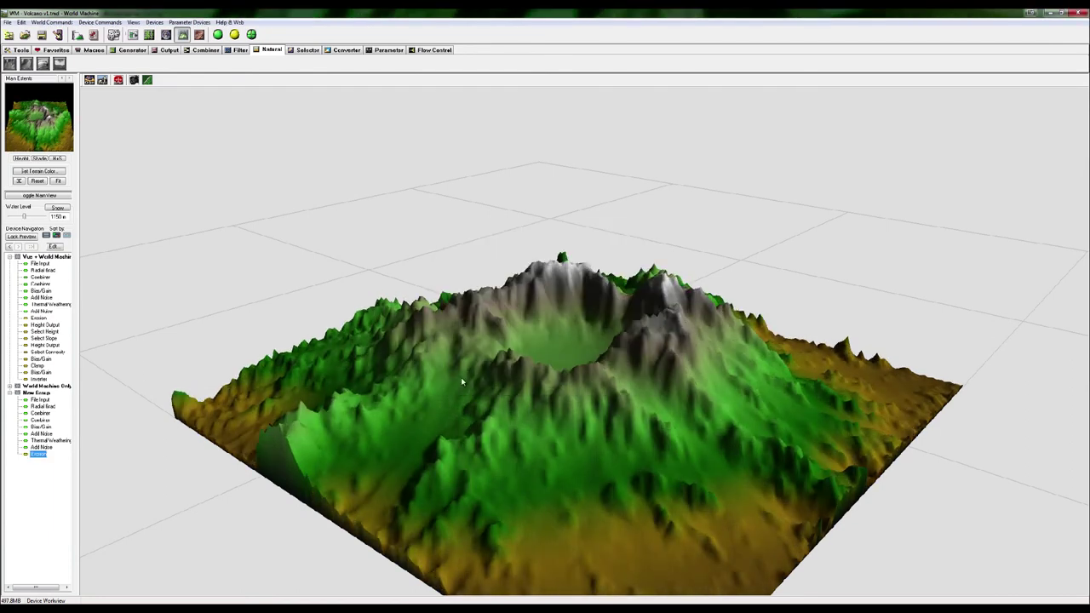
Rebuild the terrain and inspect the channeled slopes and crater from overhead and low angles.
click(234, 34)
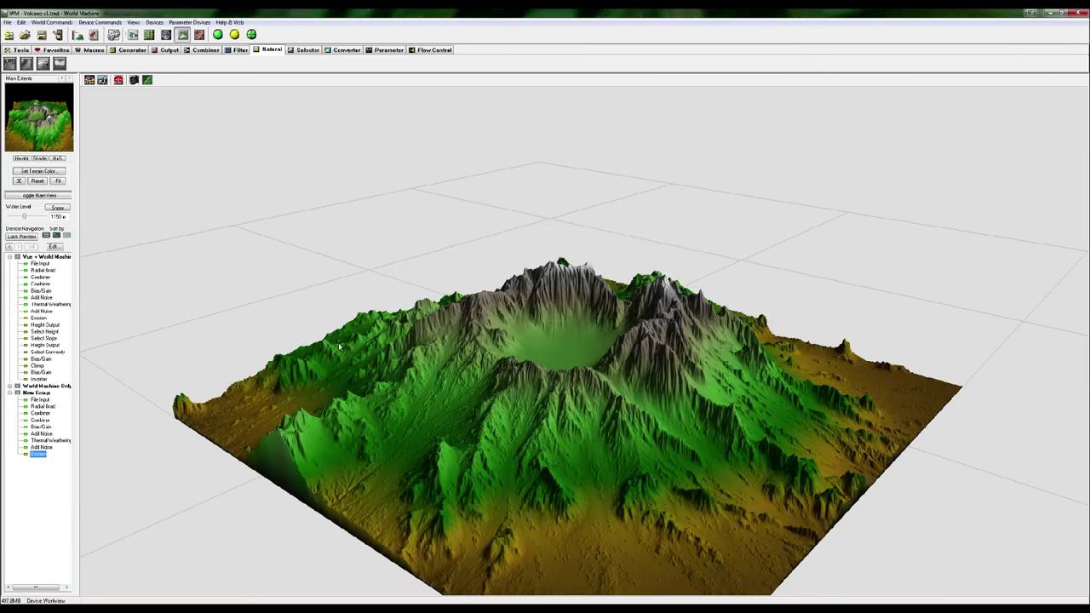
drag(585, 413, 525, 313)
drag(653, 339, 714, 503)
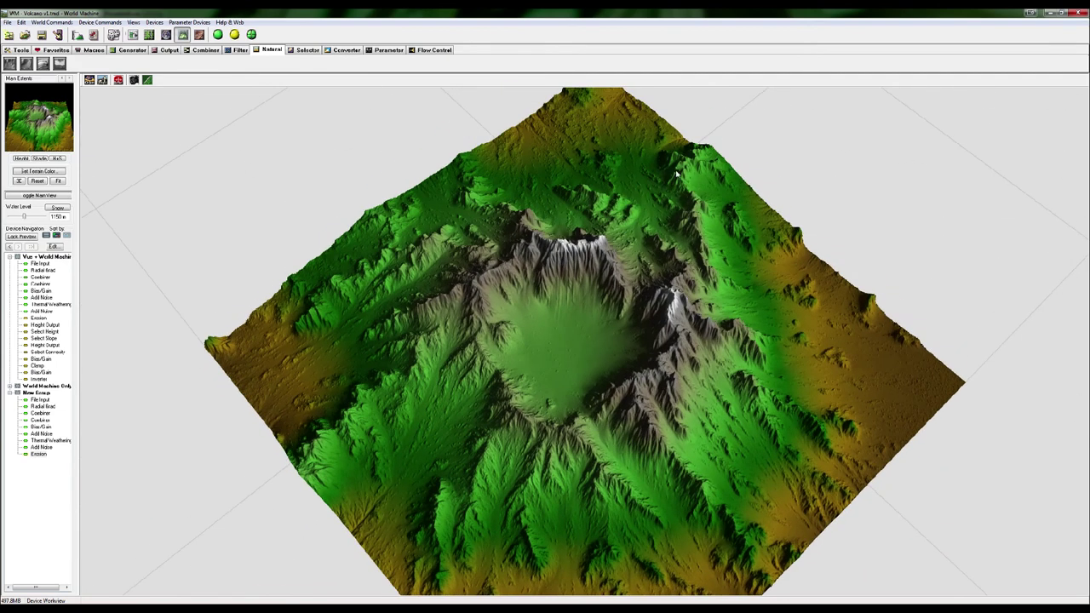
drag(619, 390, 436, 372)
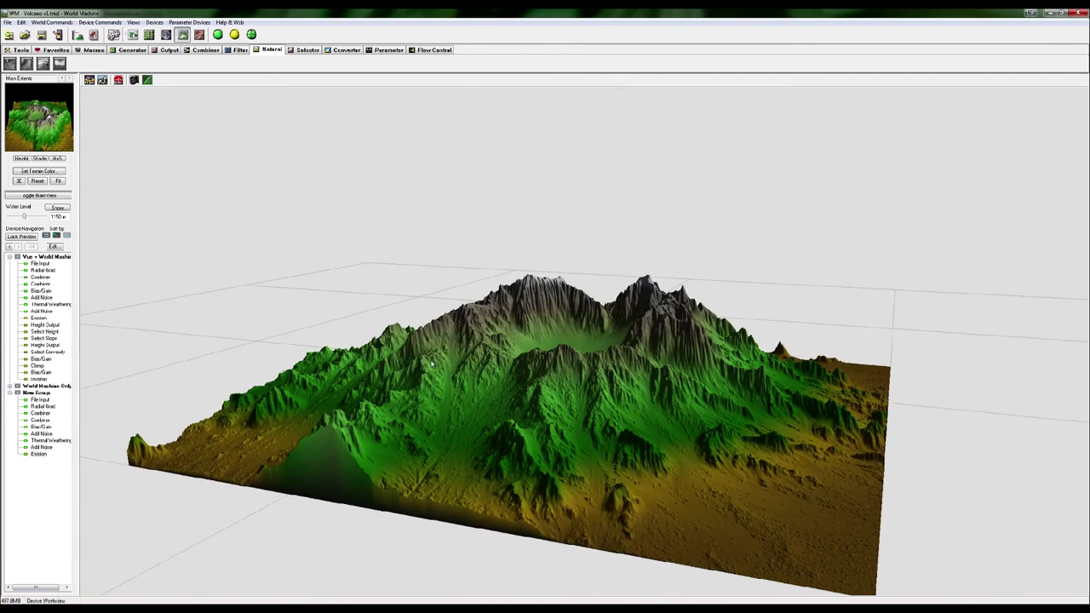
View the output of the Vue + World Machine group's Erosion device, build it and inspect the reference volcano in 3D.
click(132, 34)
click(539, 508)
right_click(539, 507)
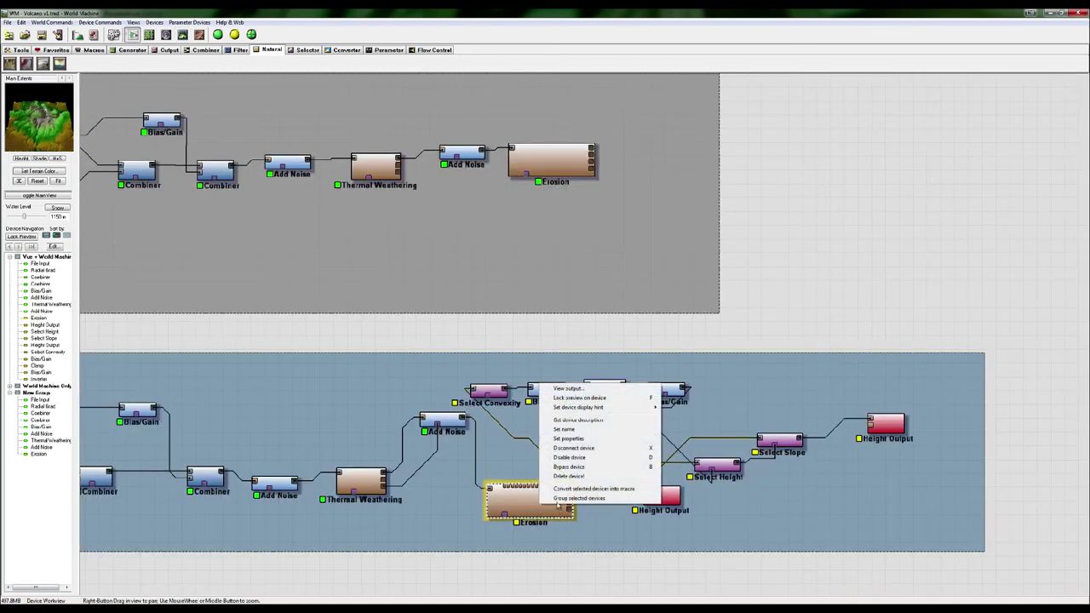
click(567, 389)
drag(575, 403, 627, 445)
click(234, 34)
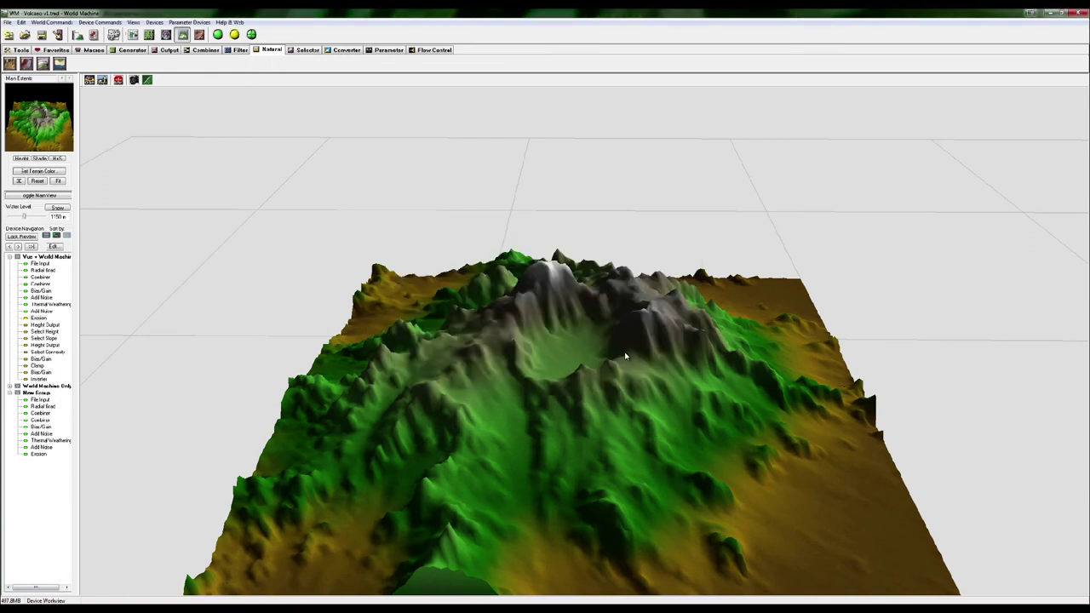
drag(596, 391, 643, 432)
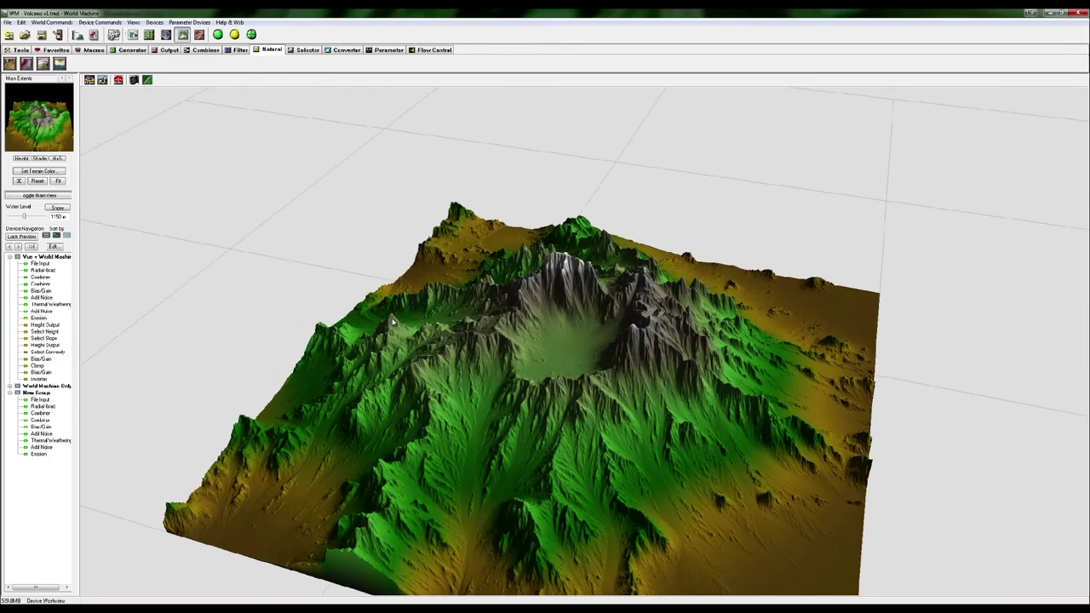
Examine the chain of selector and filter devices between Erosion and the final Height Output in the Vue + World Machine group.
click(133, 34)
right_drag(785, 299, 698, 285)
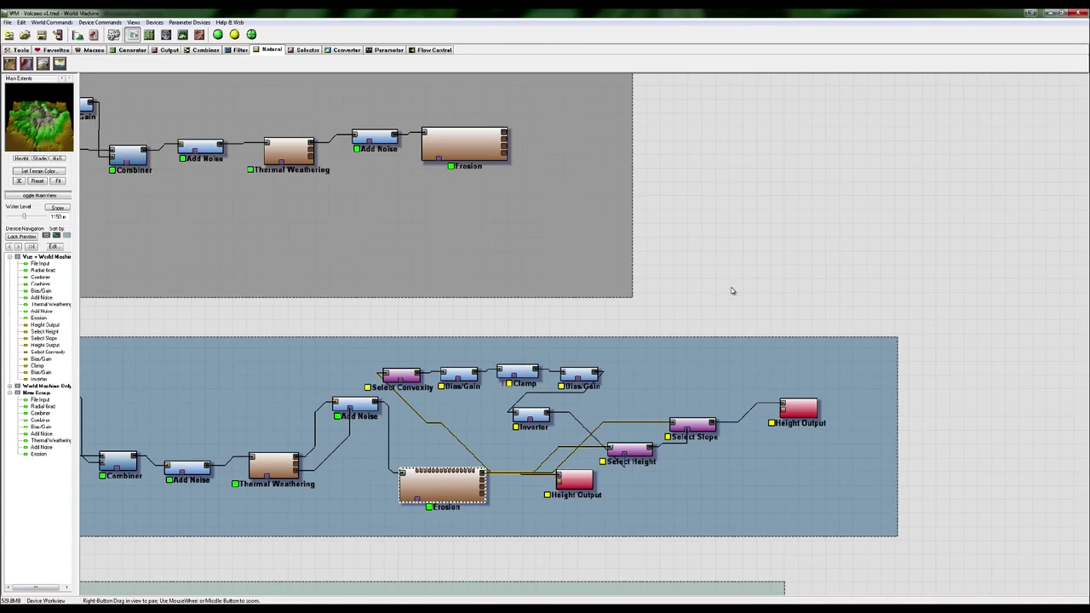
right_drag(733, 292, 710, 384)
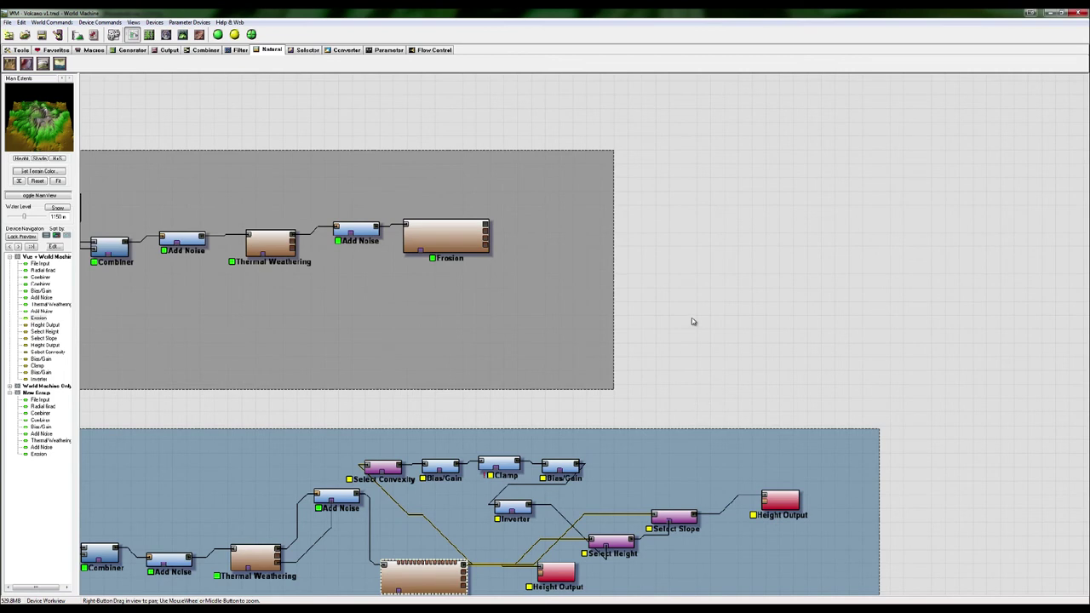
right_drag(697, 342, 708, 373)
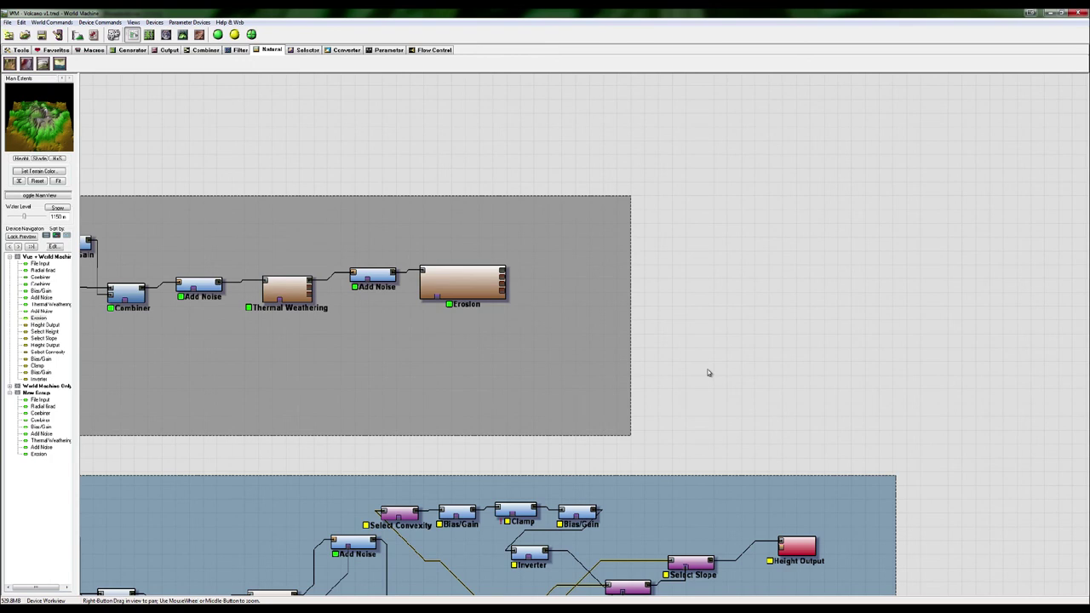
right_drag(706, 385, 608, 258)
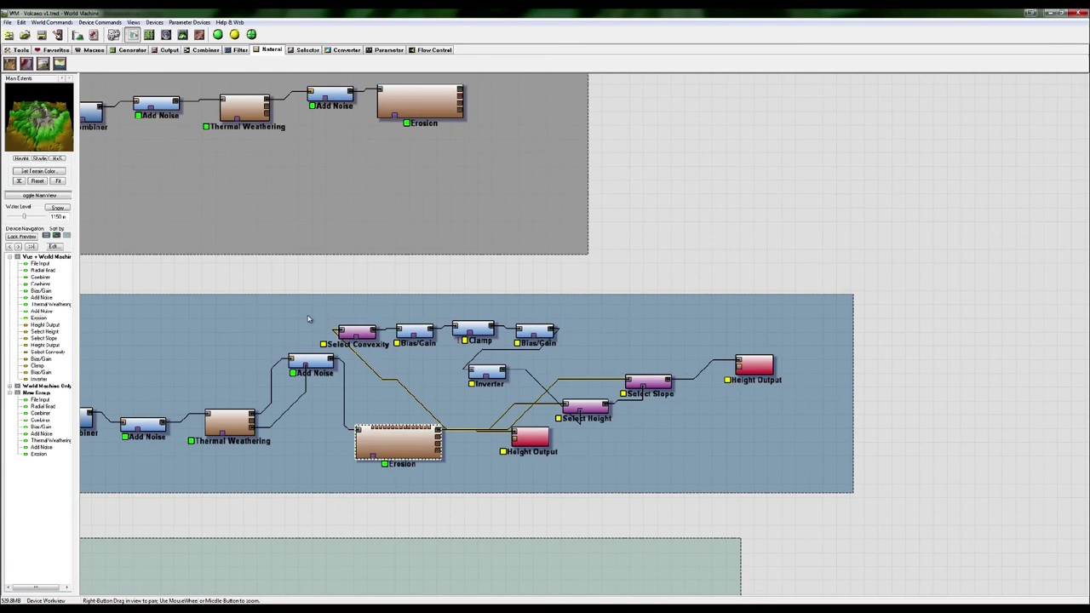
drag(316, 311, 775, 415)
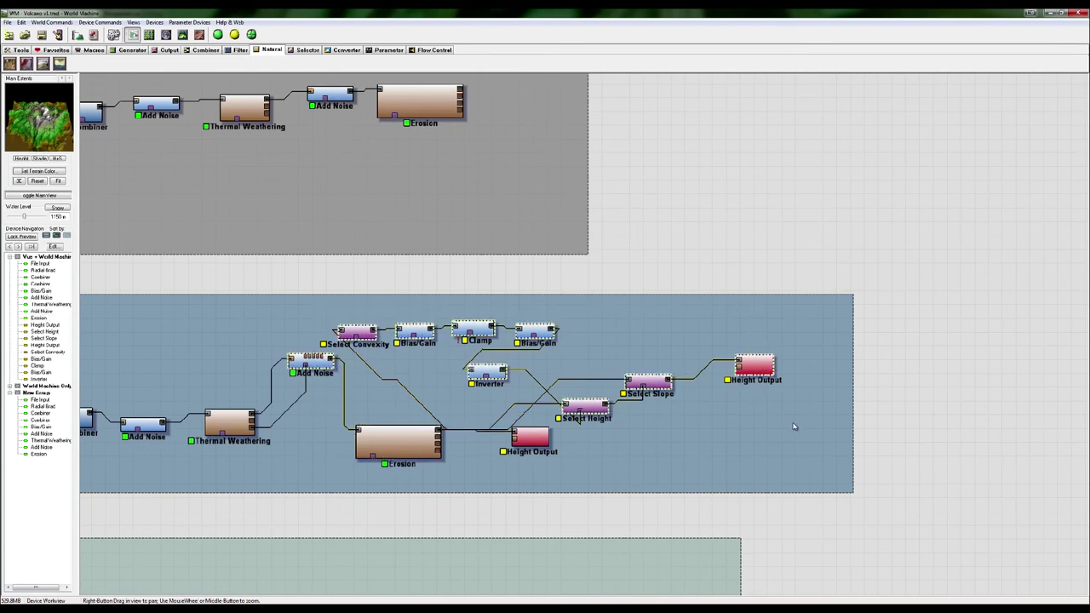
click(701, 235)
right_drag(700, 236, 699, 259)
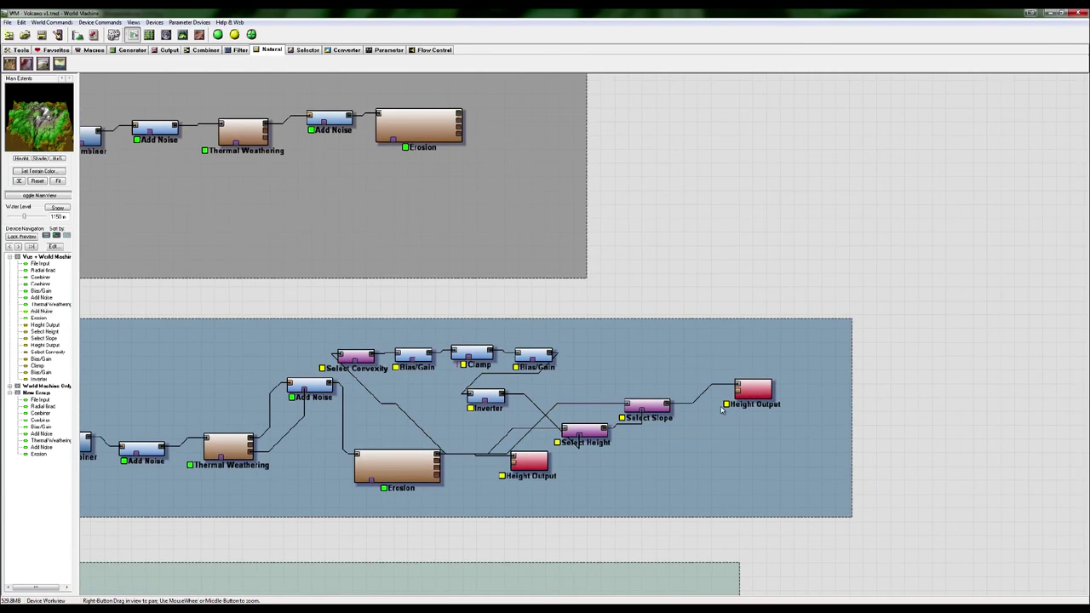
View the output of the Height Output after Select Slope, build it and inspect the black-and-white mask in 3D.
click(756, 396)
right_click(760, 389)
click(791, 393)
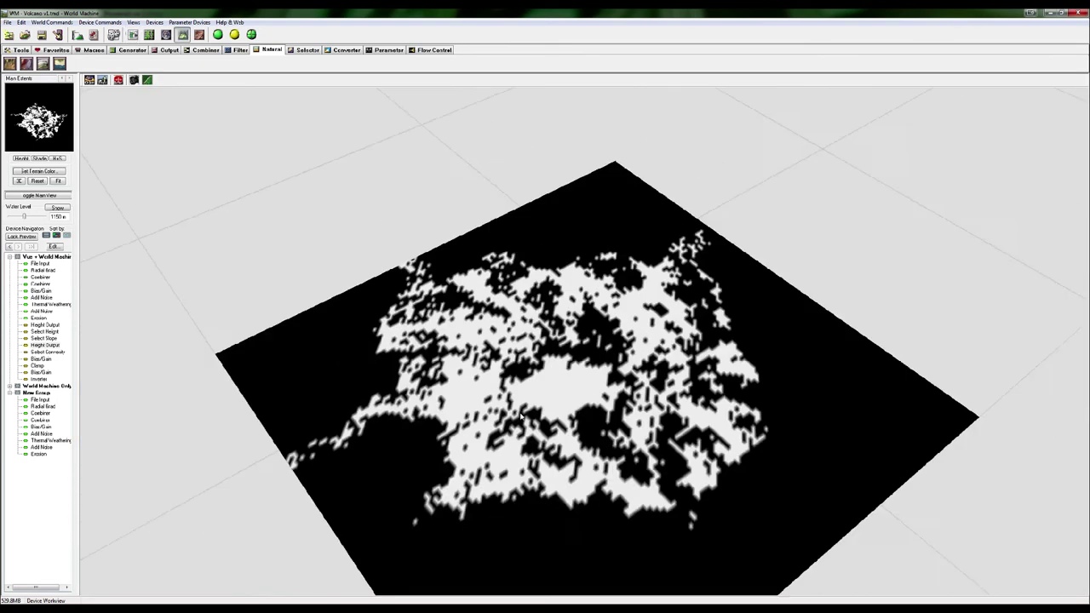
click(235, 35)
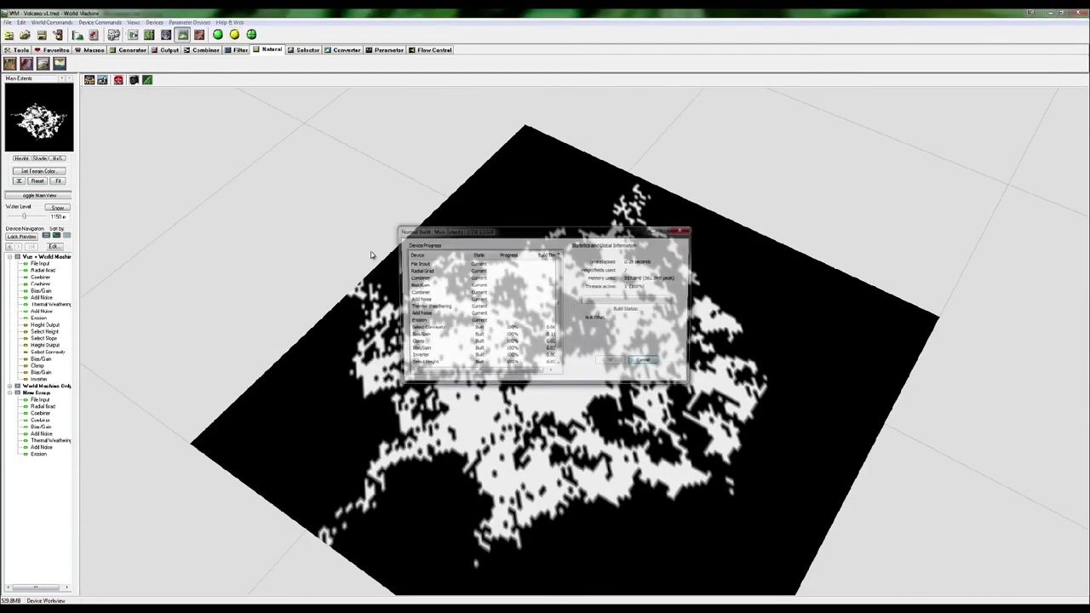
drag(508, 299, 561, 396)
scroll(533, 324, up, 3)
scroll(545, 323, down, 3)
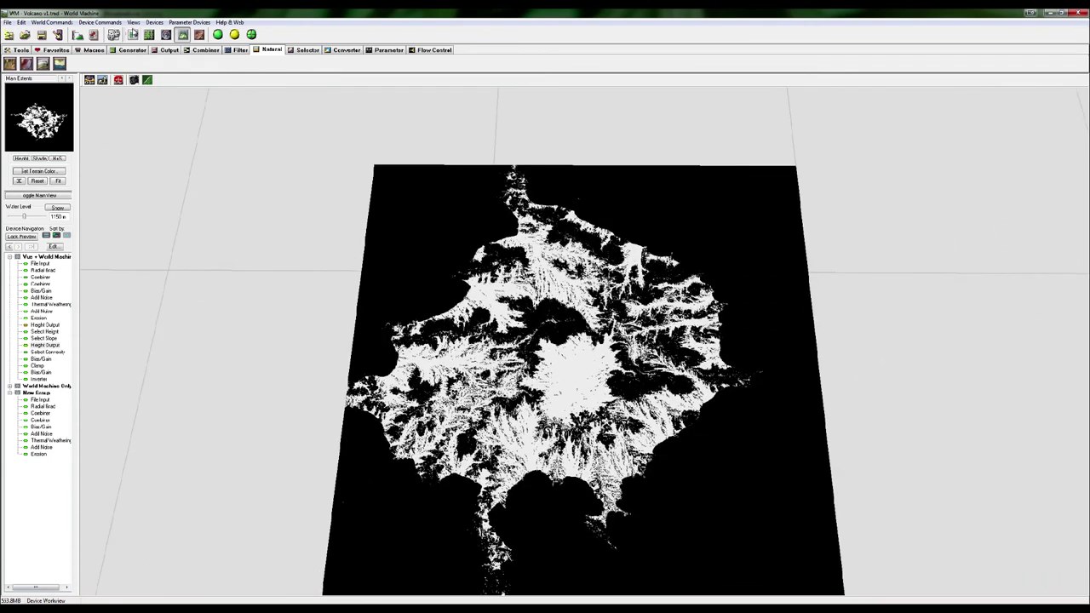
Return to the device network and widen New Group's box past the Erosion device to make room for more devices.
click(133, 34)
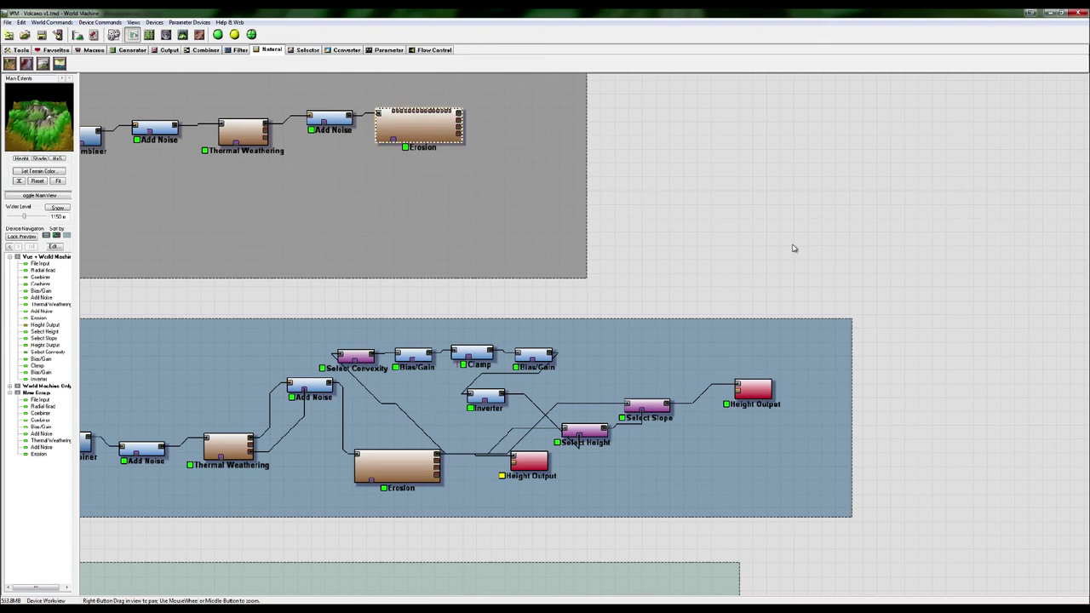
click(433, 130)
scroll(803, 298, up, 4)
click(514, 338)
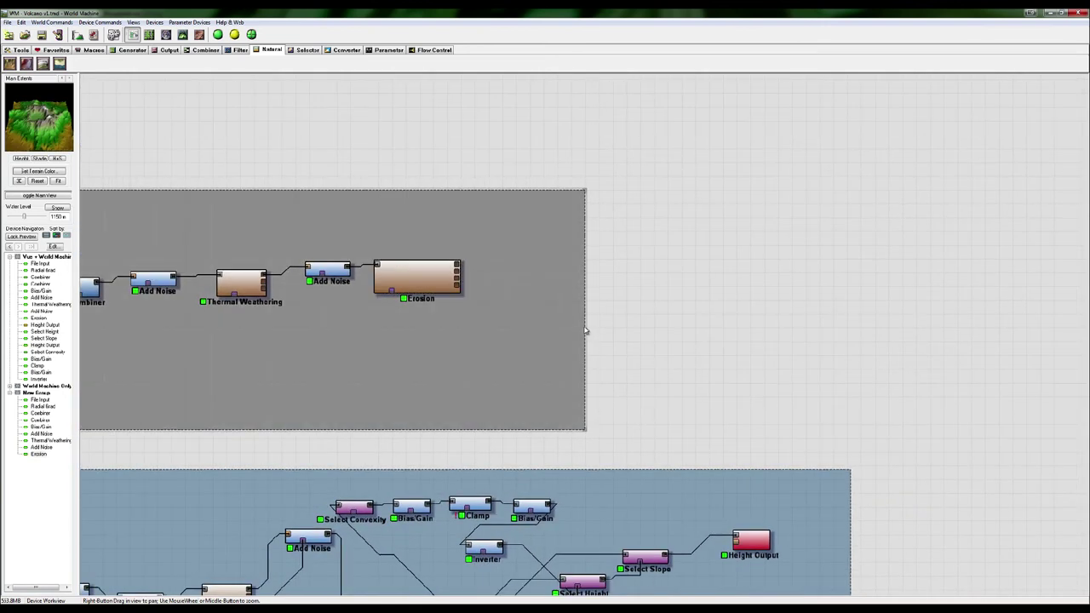
drag(585, 189, 912, 185)
right_drag(700, 137, 649, 107)
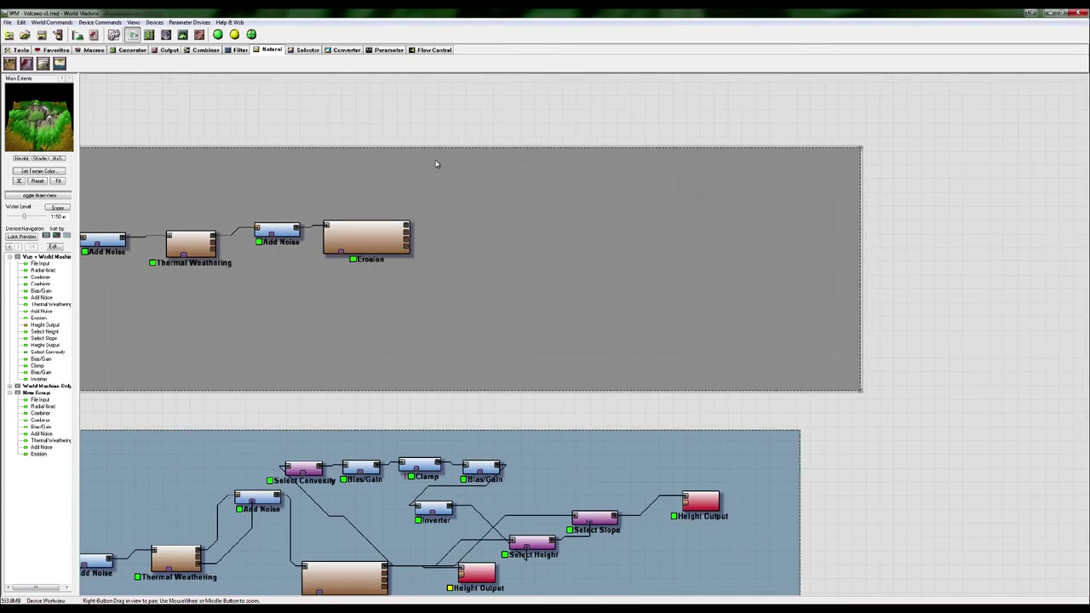
Add a Select Convexity device after Erosion in New Group and connect it to Erosion's primary output.
click(306, 52)
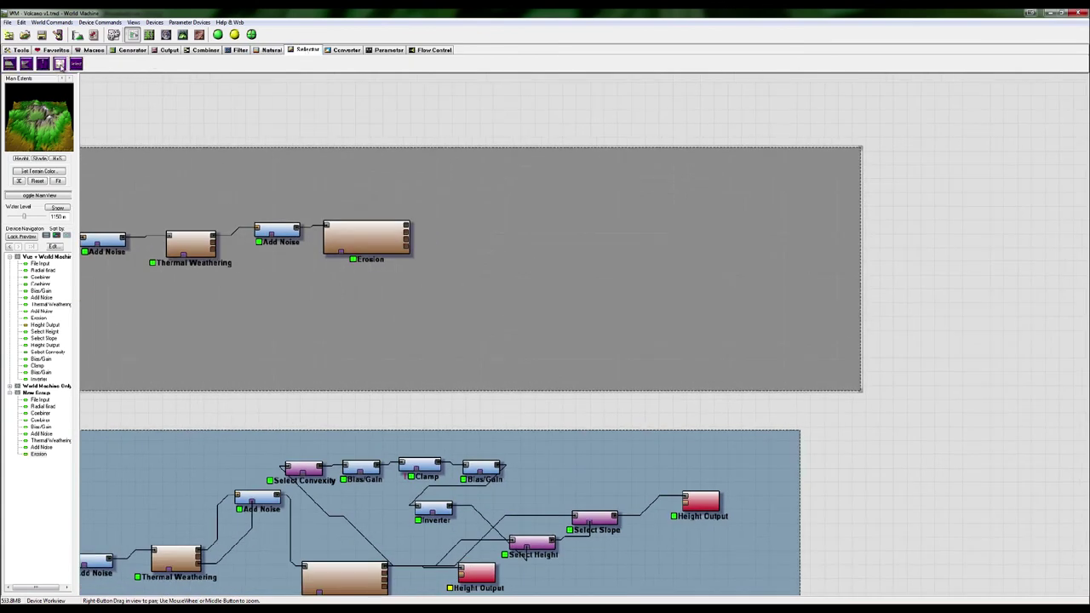
click(60, 65)
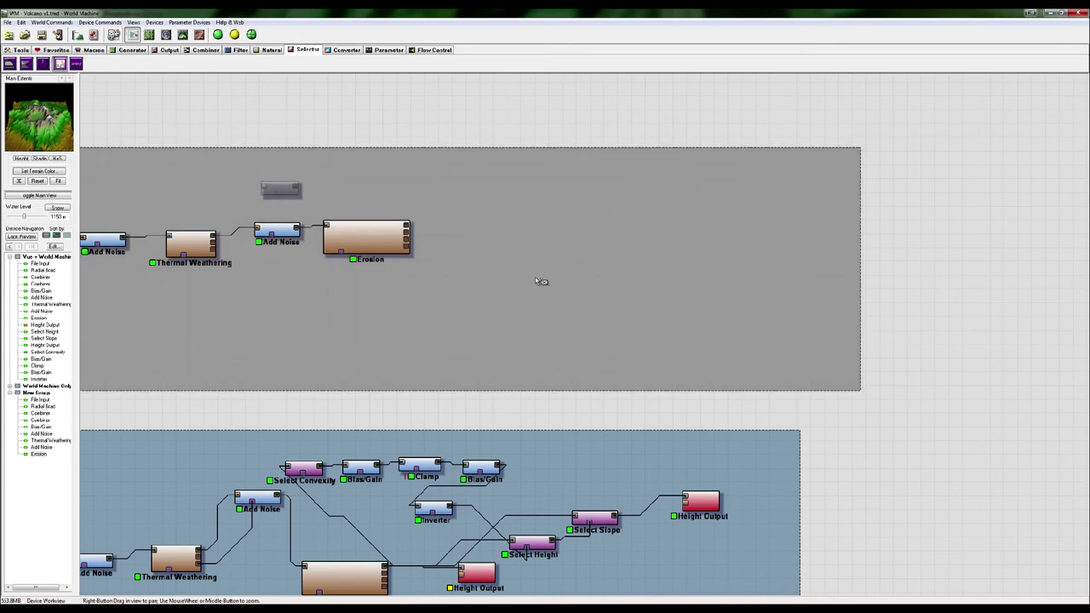
click(489, 221)
drag(471, 225, 410, 227)
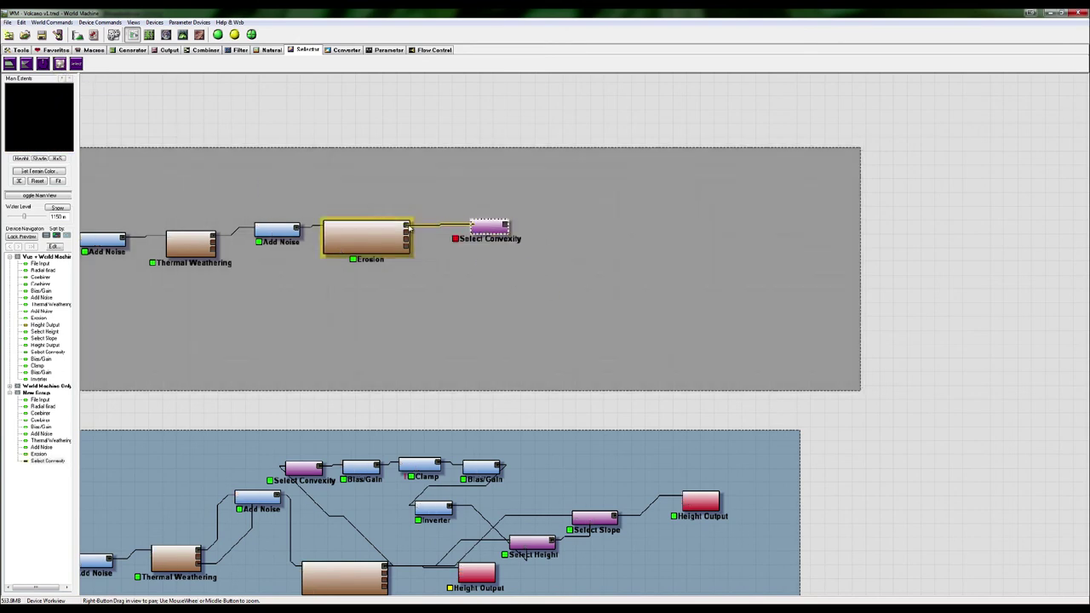
right_drag(500, 261, 500, 301)
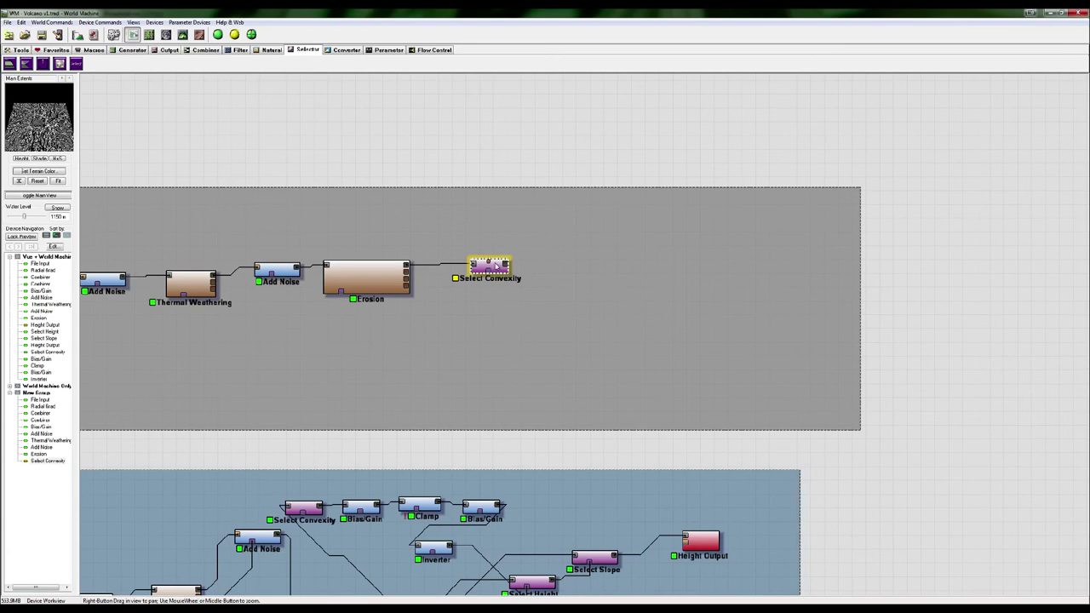
Check the new Select Convexity device's settings and view its mask in 3D.
double_click(496, 265)
click(542, 327)
click(182, 34)
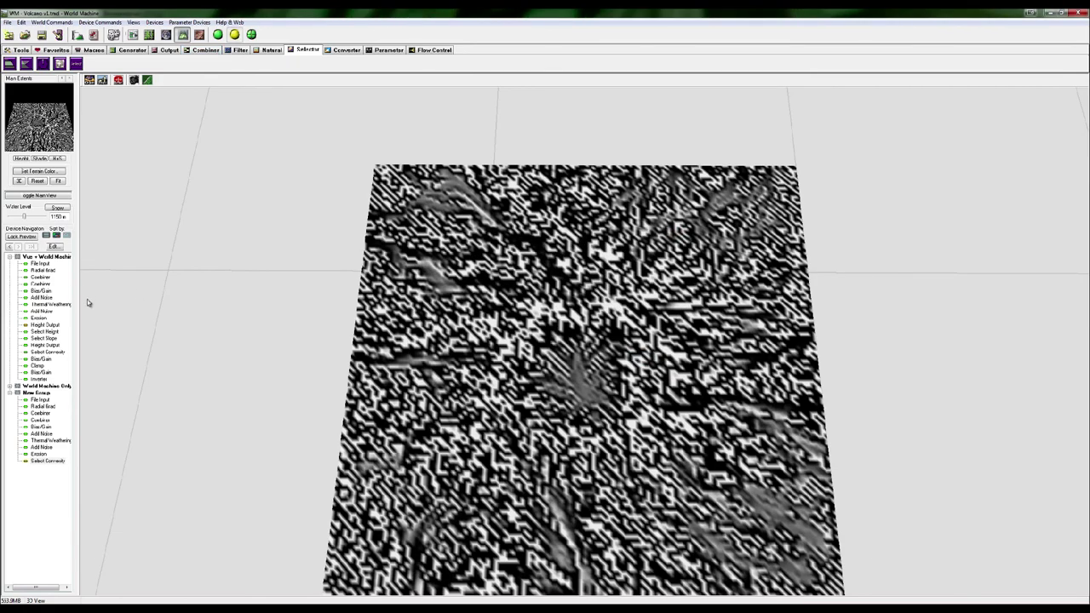
Examine the built Select Convexity mask in 3D from overhead and close up around the crater.
drag(106, 248, 120, 357)
scroll(557, 418, down, 3)
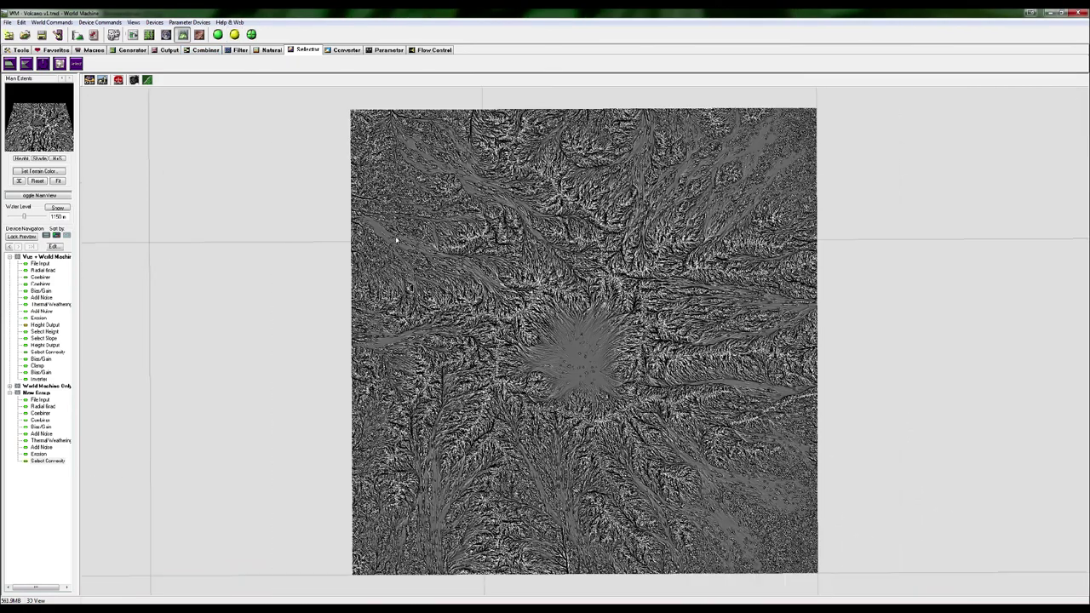
scroll(388, 228, up, 3)
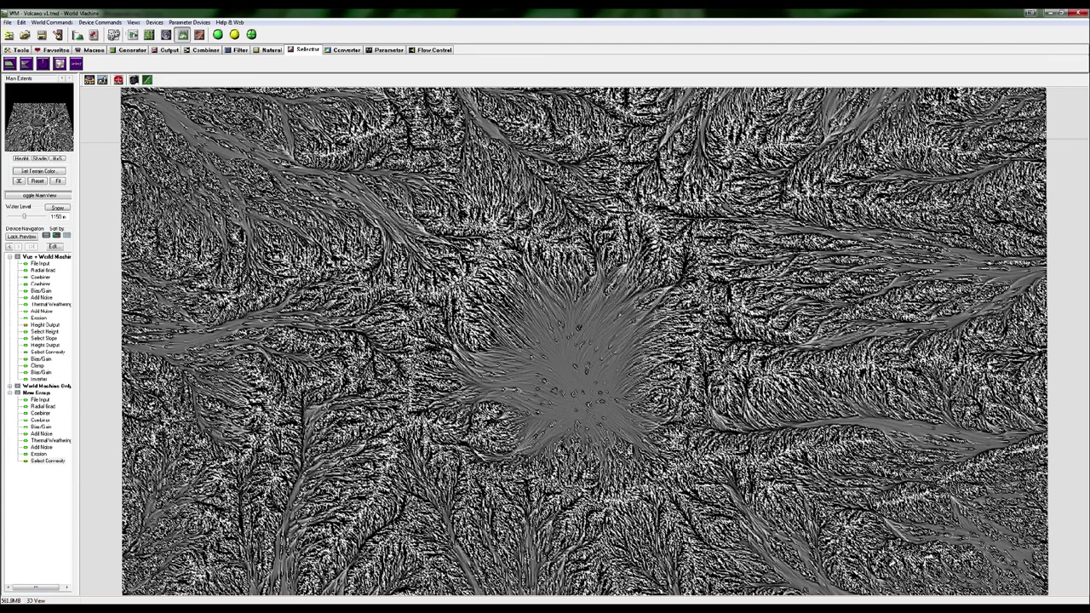
drag(567, 373, 622, 420)
scroll(585, 394, down, 4)
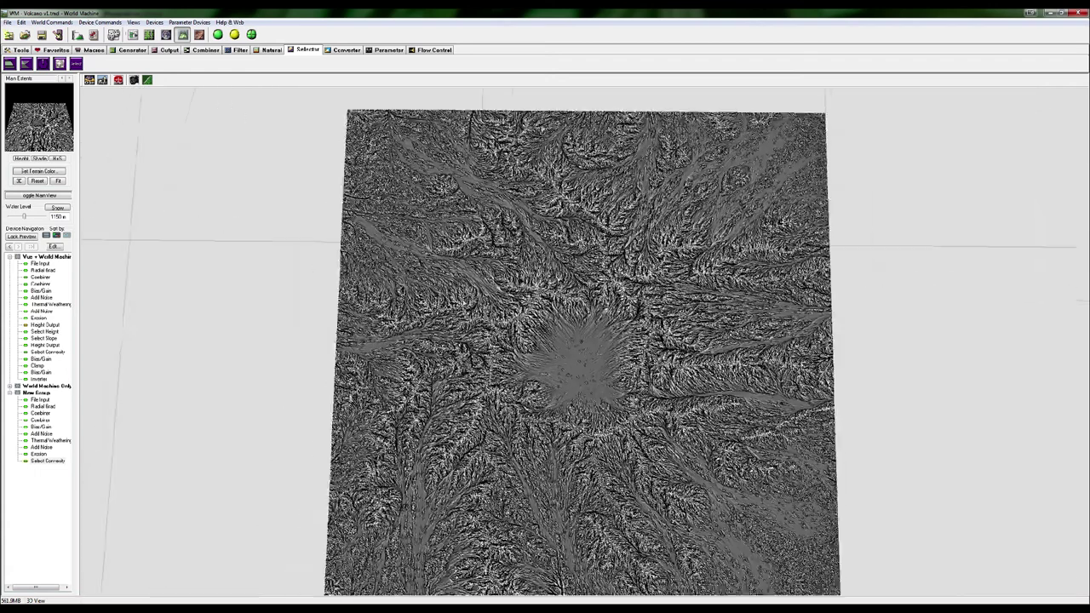
Review Select Convexity's 1.75 strength, rebuild the terrain and inspect the mask around the crater in 3D.
double_click(58, 464)
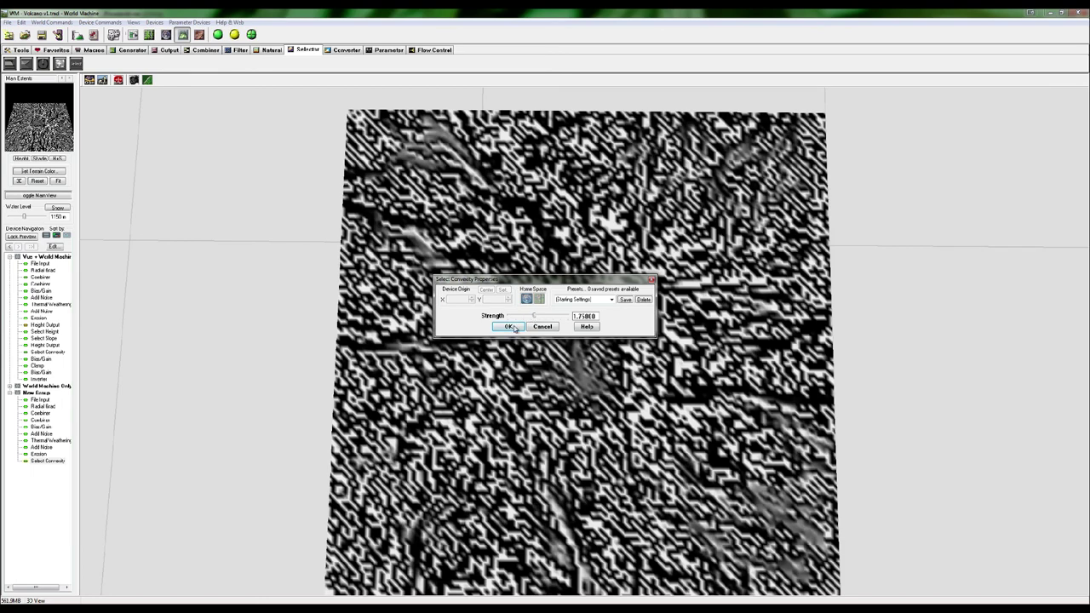
click(511, 327)
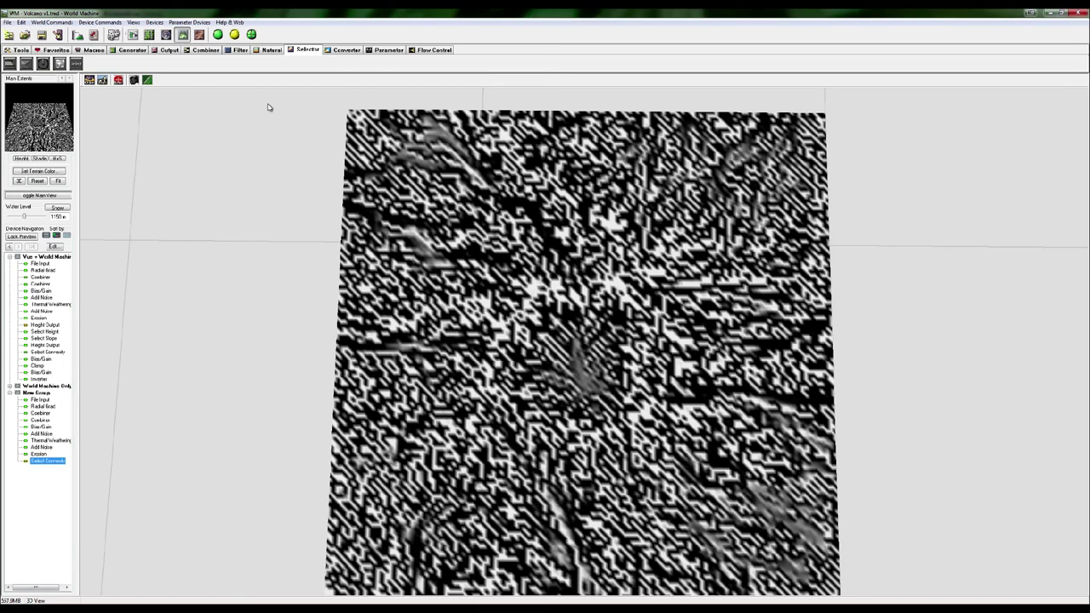
click(235, 35)
scroll(603, 390, up, 3)
drag(608, 413, 587, 420)
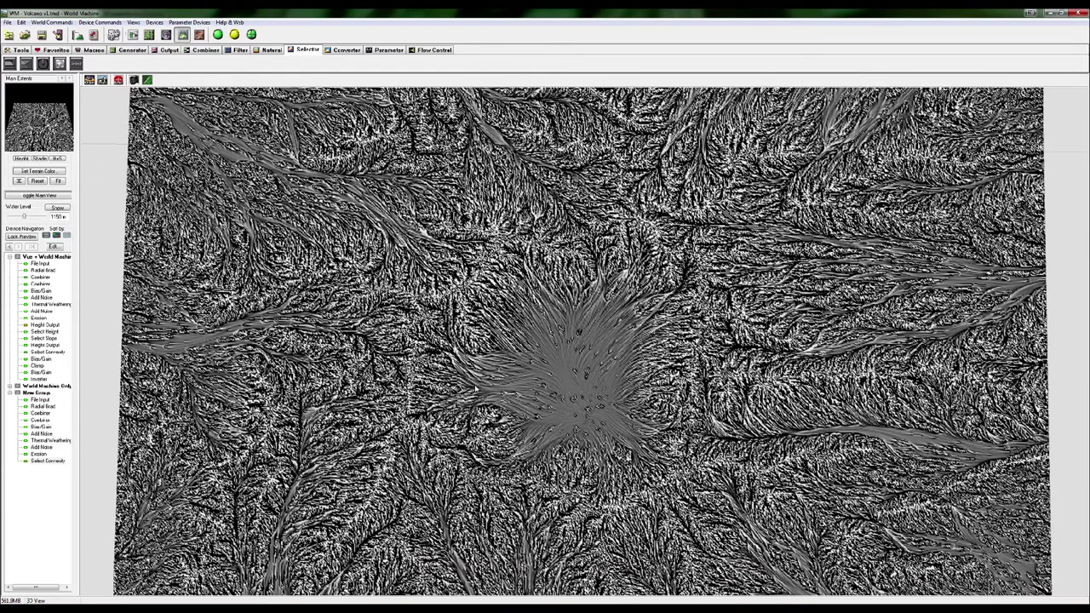
Return to the device network, add a Bias/Gain device after Select Convexity in New Group and connect the two.
click(134, 37)
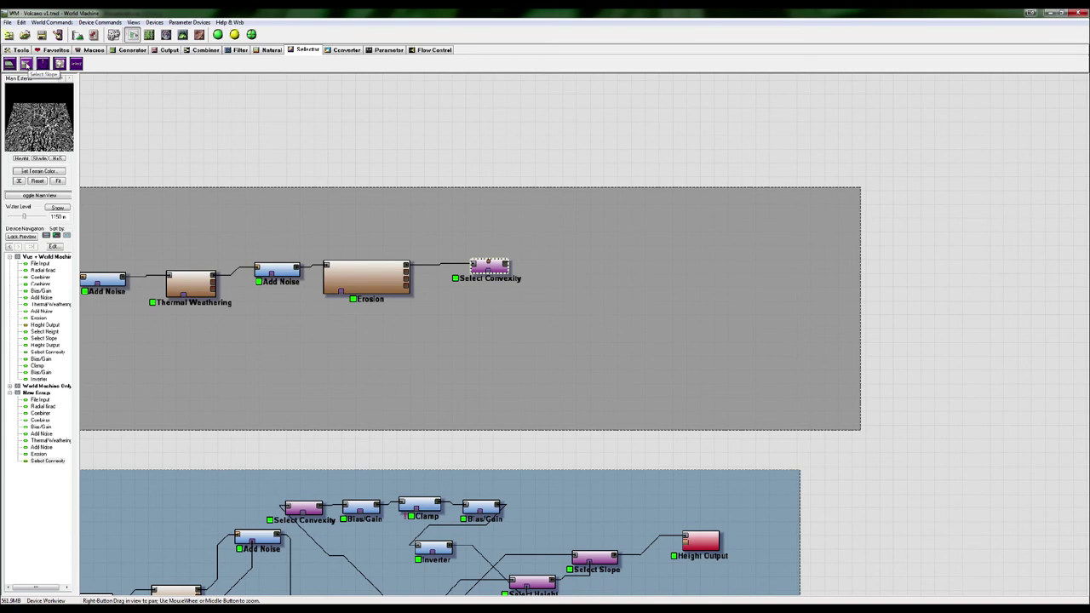
click(240, 50)
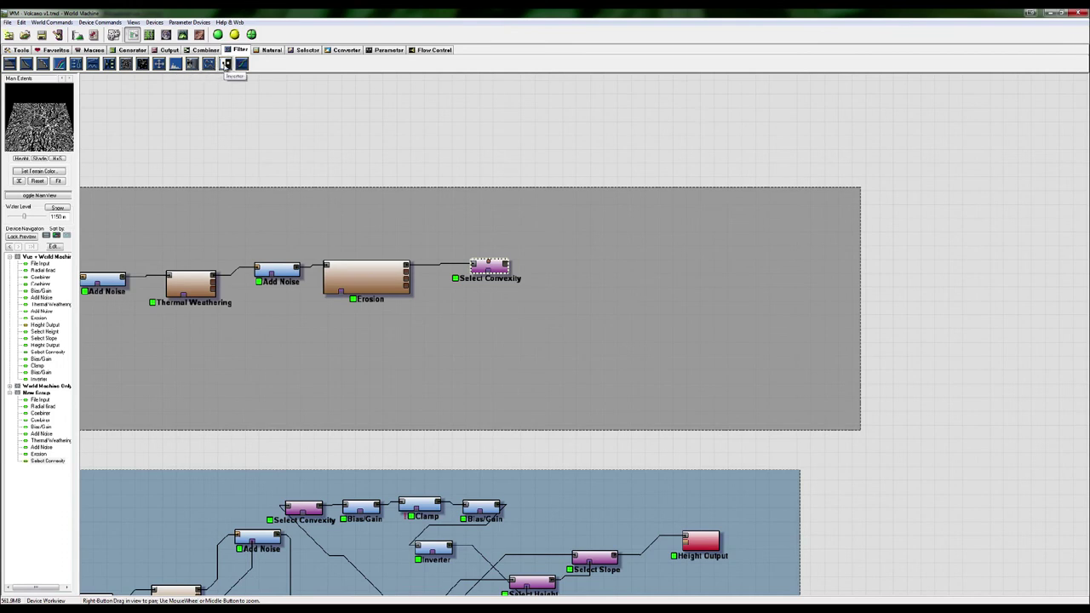
click(242, 64)
click(553, 268)
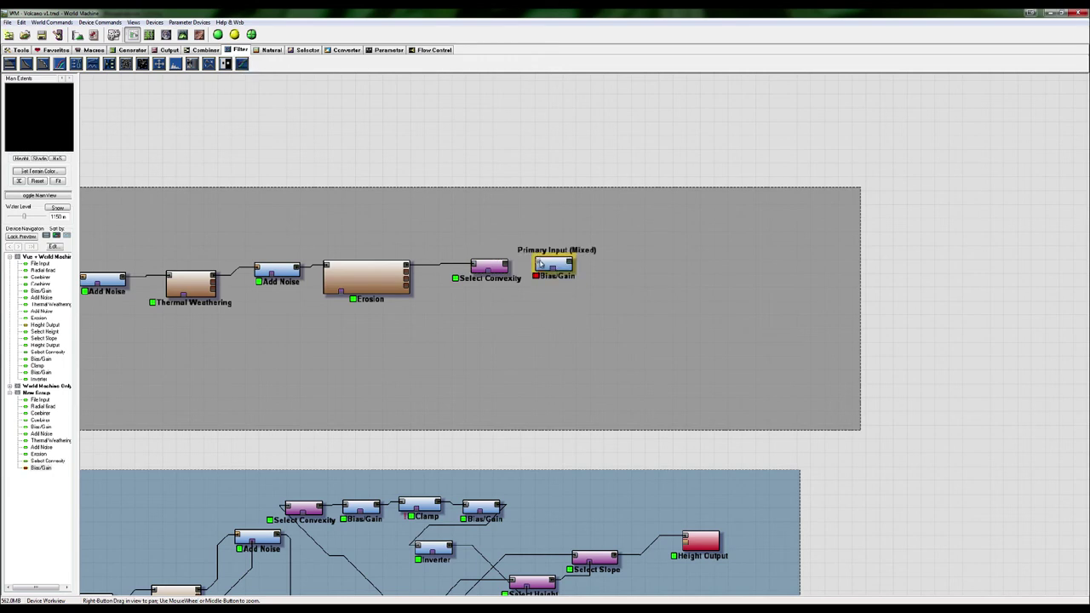
click(537, 262)
click(505, 265)
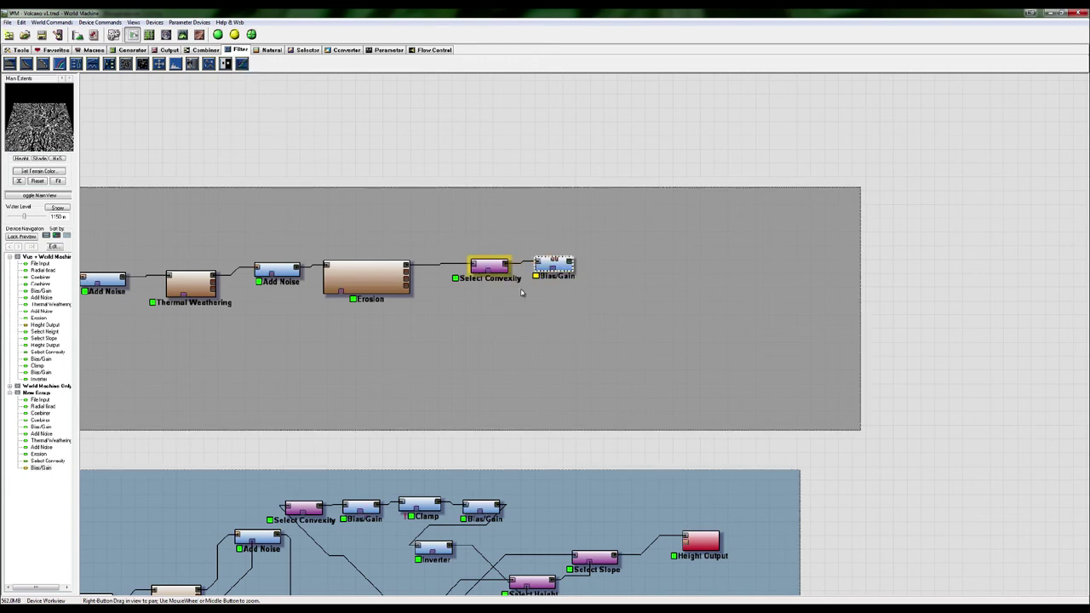
Raise the new Bias/Gain's Bias and Gain to near their maximum and compare its preview with Select Convexity's.
right_drag(566, 305, 545, 308)
double_click(538, 265)
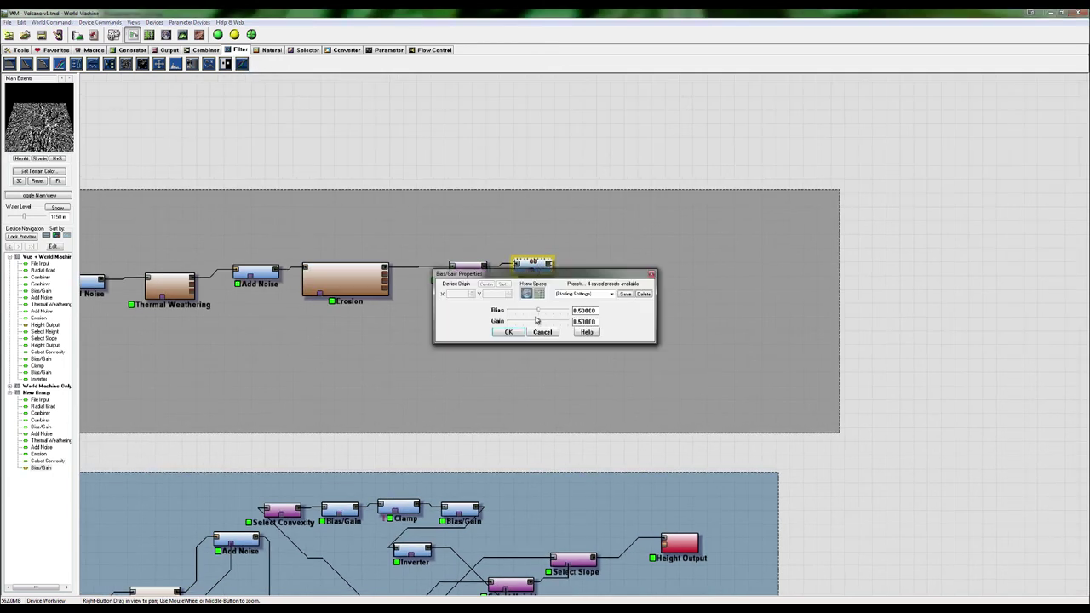
drag(540, 311, 605, 327)
click(511, 333)
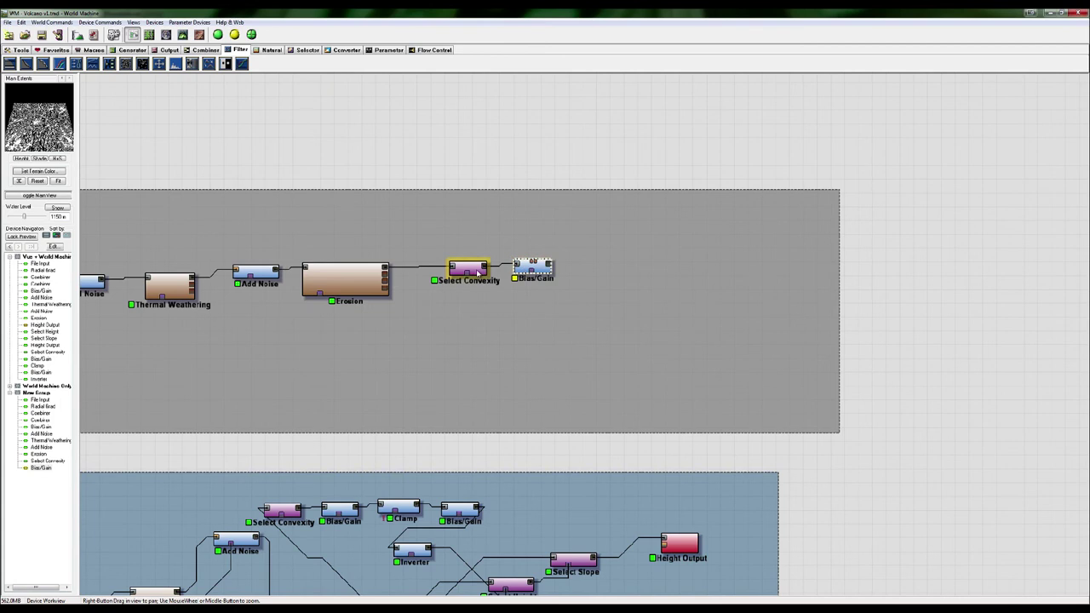
click(467, 266)
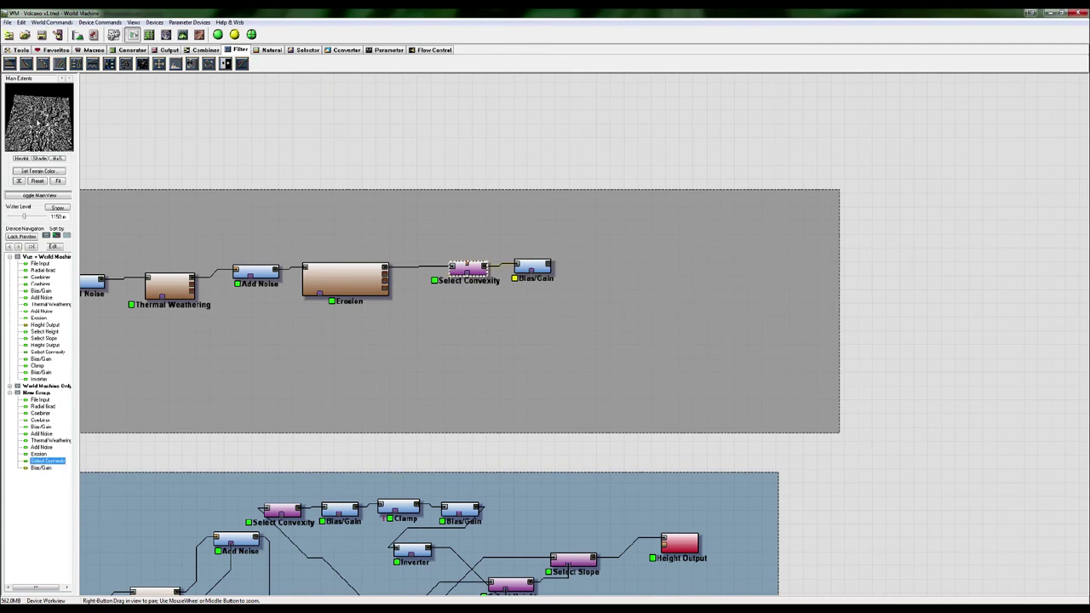
click(532, 267)
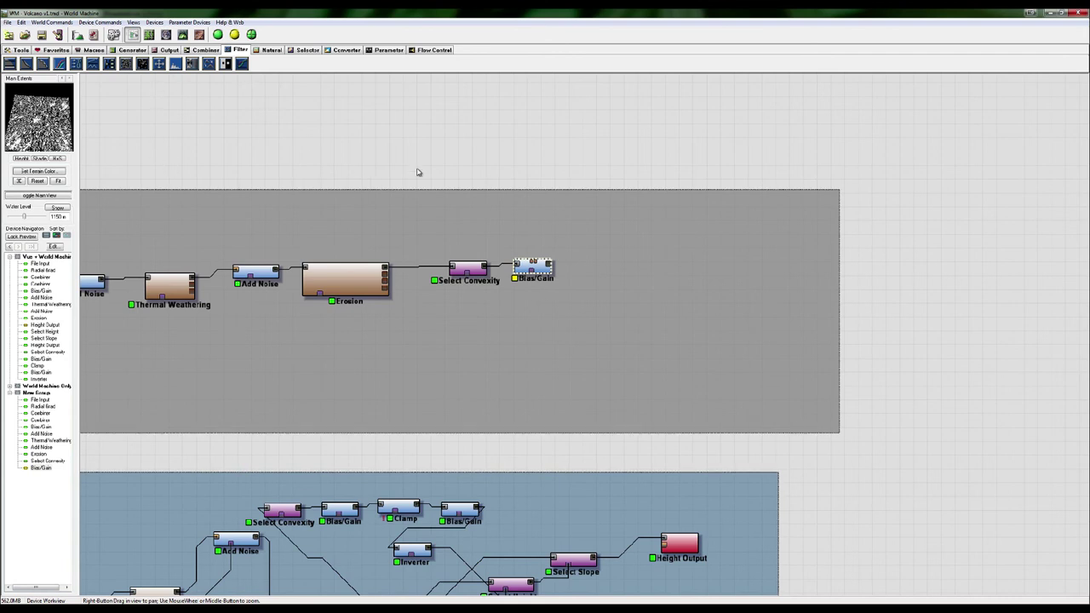
Add a Clamp device after the new Bias/Gain and connect it to the Bias/Gain output.
right_drag(439, 171, 425, 175)
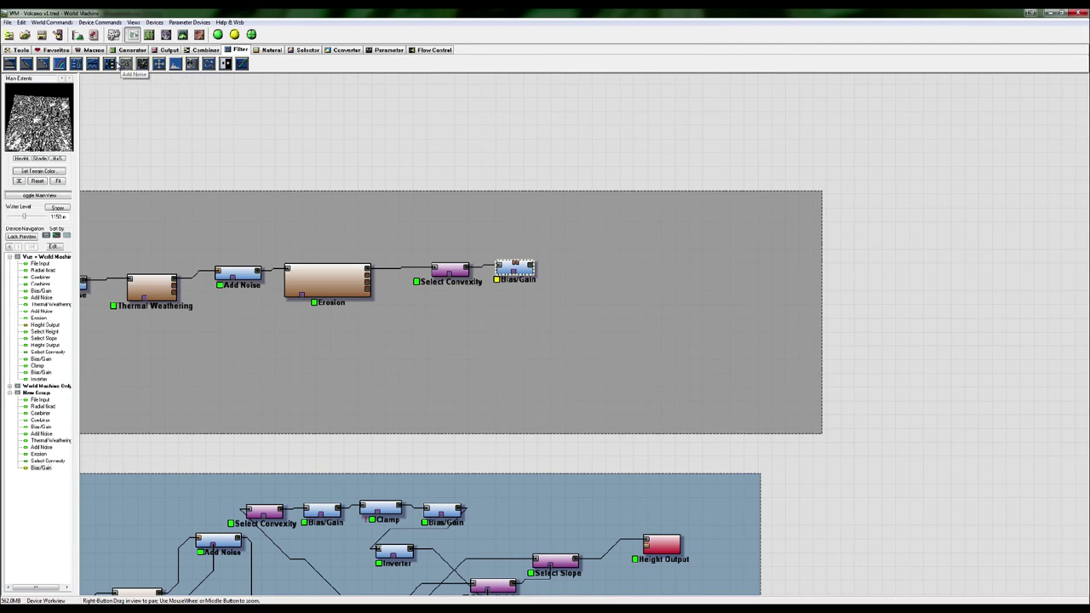
click(10, 64)
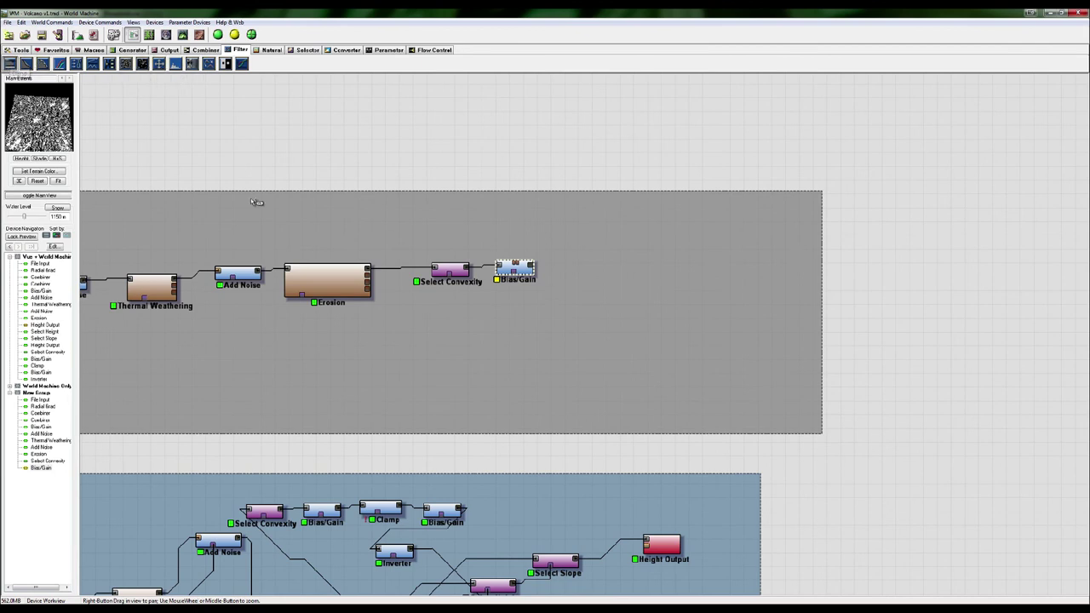
click(590, 270)
right_click(610, 330)
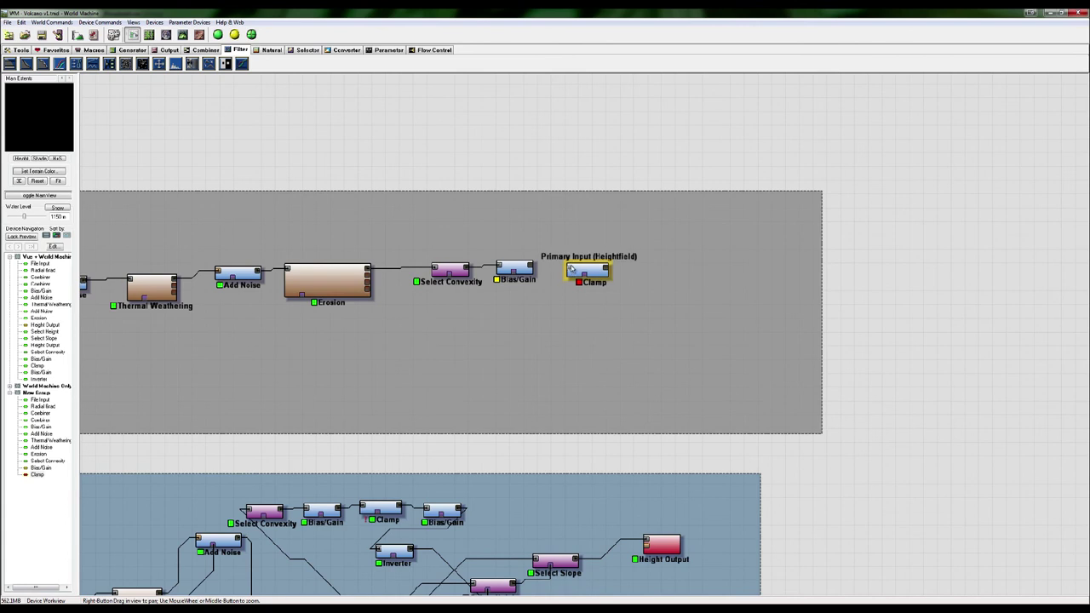
drag(570, 267, 532, 266)
click(597, 274)
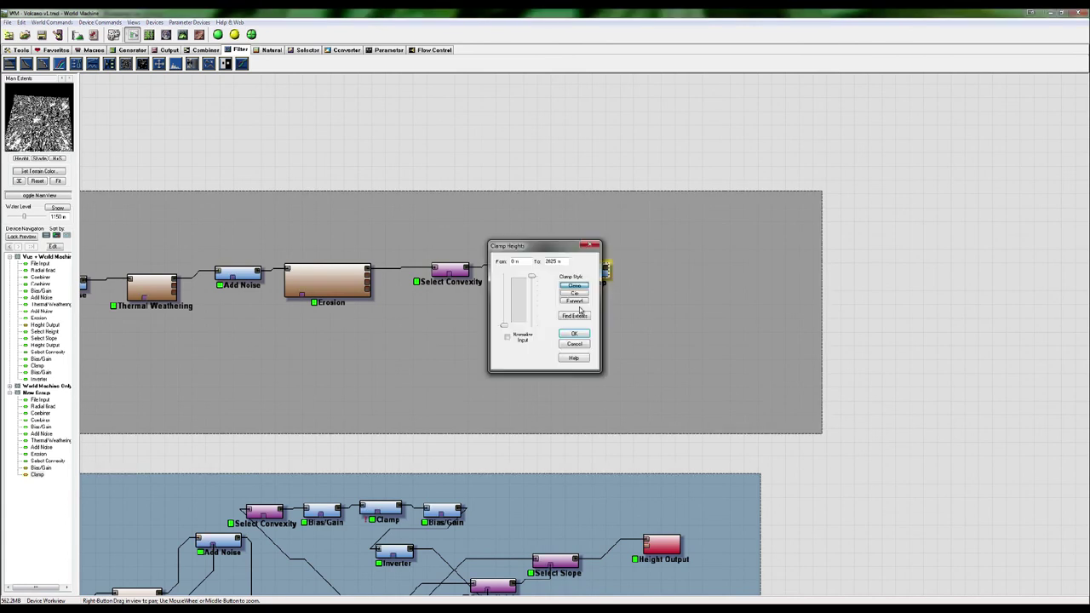
mouse_move(532, 279)
mouse_down()
mouse_move(532, 307)
mouse_move(534, 264)
mouse_move(530, 315)
mouse_move(532, 277)
mouse_up()
click(574, 293)
mouse_move(503, 326)
mouse_down()
mouse_move(504, 290)
mouse_move(504, 326)
mouse_up()
click(521, 338)
click(574, 301)
mouse_move(532, 276)
mouse_down()
mouse_move(533, 314)
mouse_move(532, 276)
mouse_up()
mouse_move(504, 326)
mouse_down()
mouse_move(506, 282)
mouse_move(504, 327)
mouse_up()
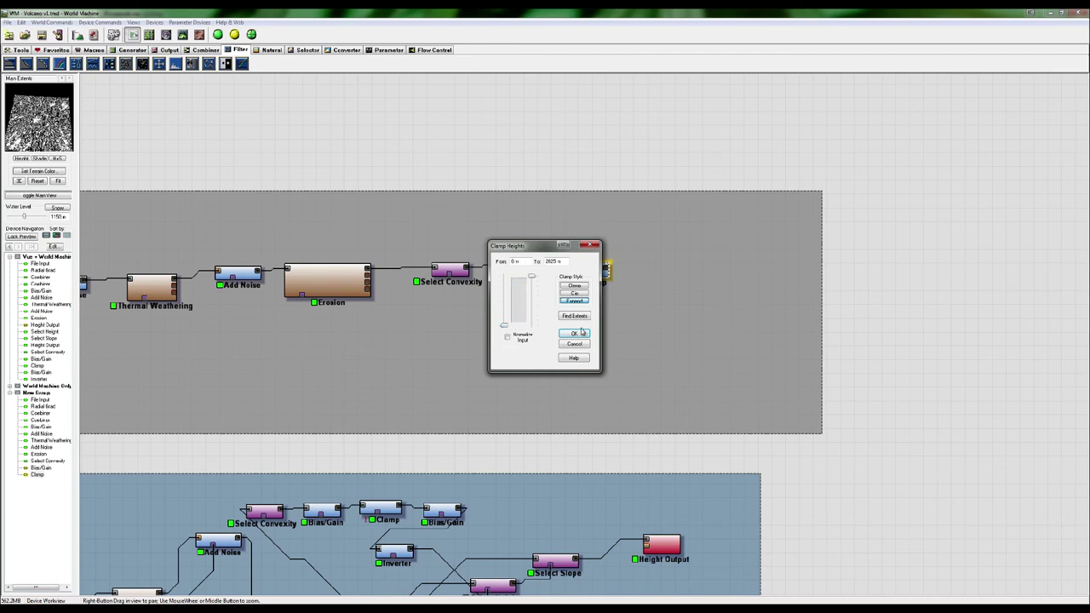
click(590, 246)
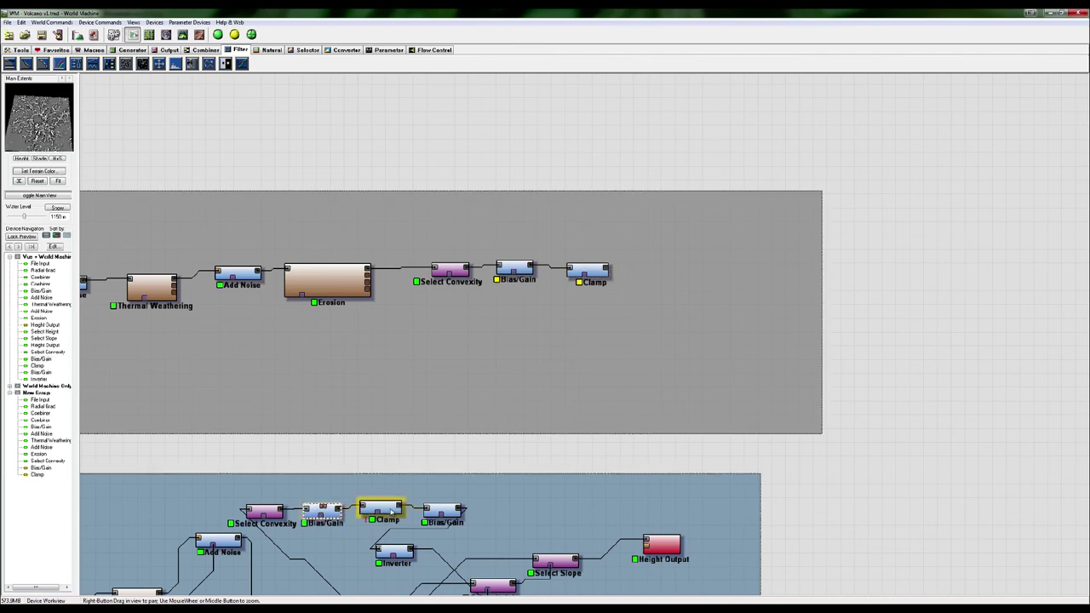
Set the strength of New Group's Select Convexity to 0.175.
double_click(449, 271)
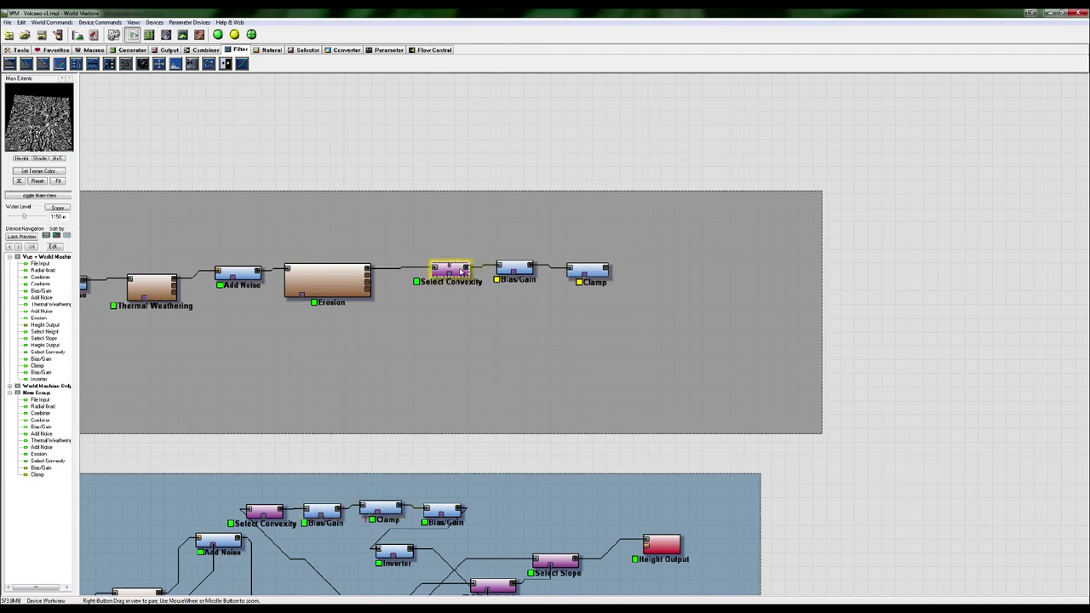
drag(536, 318, 511, 318)
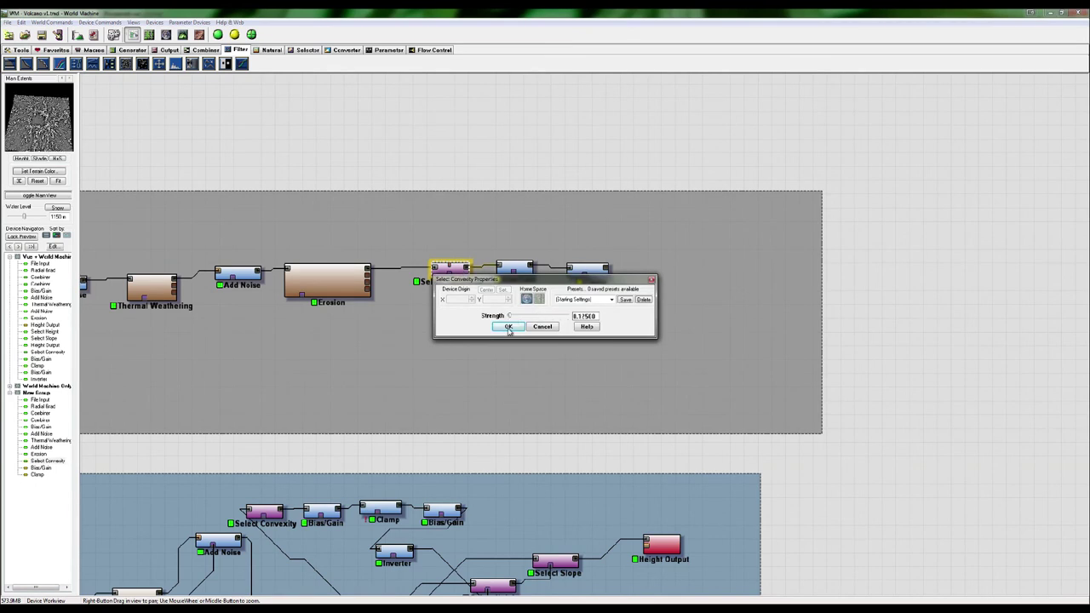
click(508, 327)
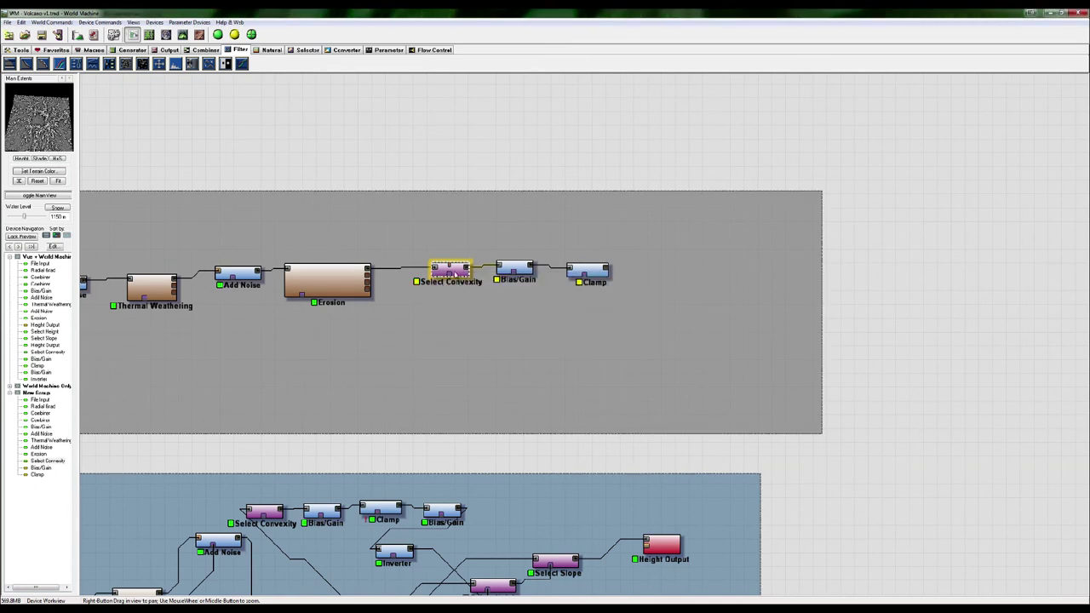
Lower the Bias of New Group's Bias/Gain device to about 0.44.
double_click(524, 270)
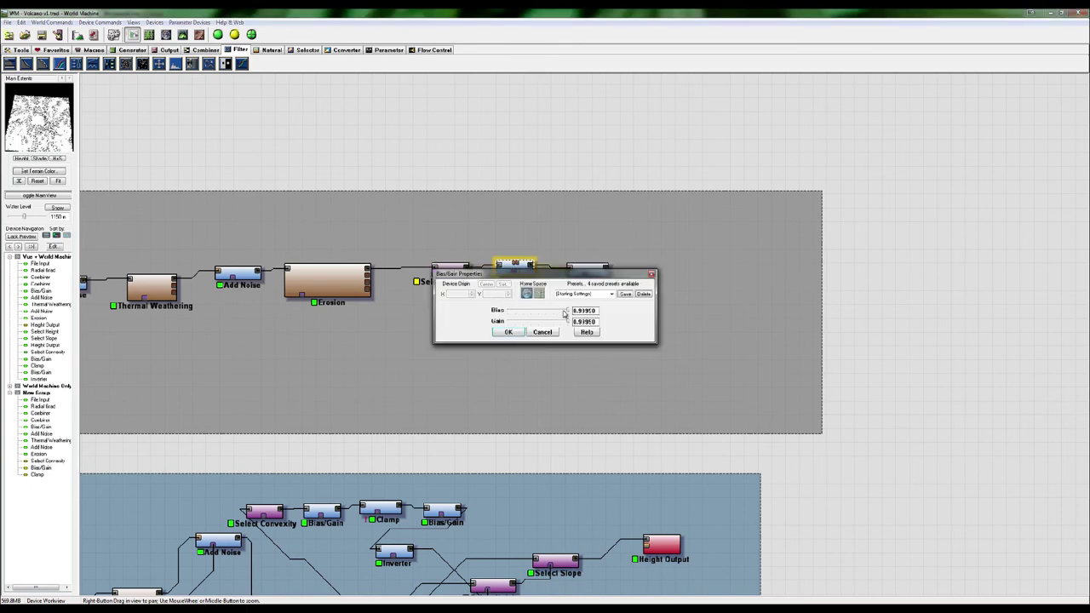
mouse_move(563, 314)
mouse_down()
mouse_move(500, 322)
mouse_move(546, 313)
mouse_move(510, 311)
mouse_move(535, 312)
mouse_move(579, 324)
mouse_up()
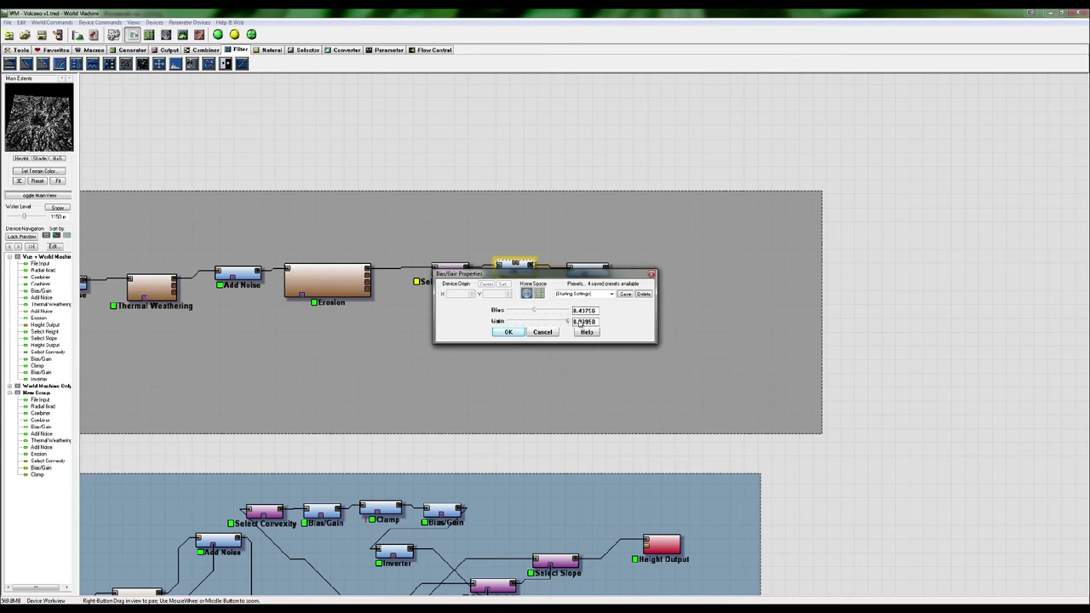
click(508, 332)
Set New Group's Clamp device to the Expand style with a lower height limit of about 2250 m.
double_click(588, 270)
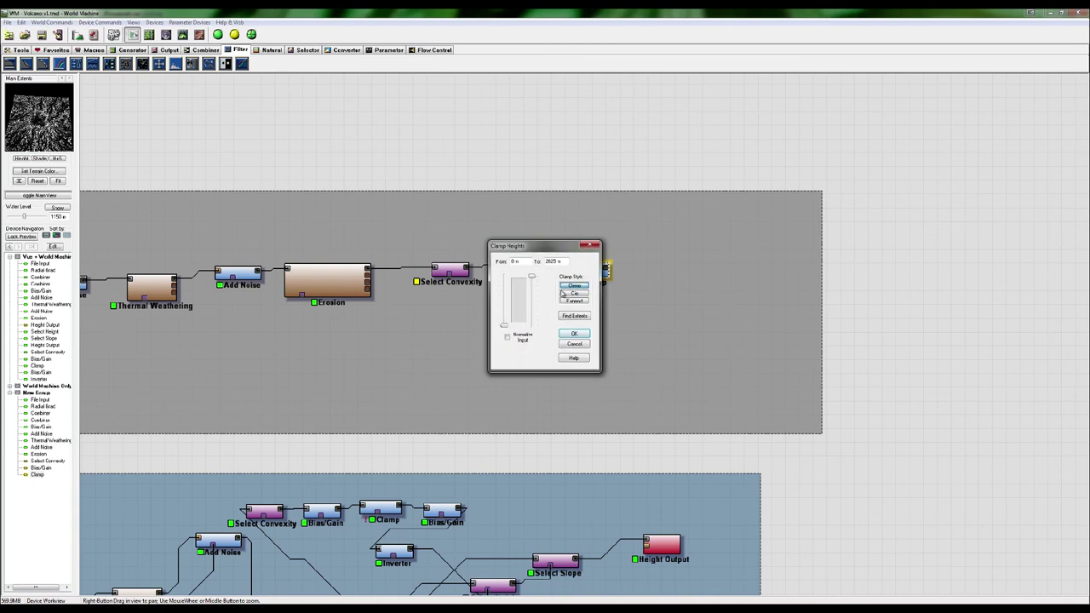
mouse_move(532, 278)
mouse_down()
mouse_move(532, 316)
mouse_move(532, 274)
mouse_up()
mouse_move(504, 327)
mouse_down()
mouse_move(504, 292)
mouse_move(504, 326)
mouse_up()
click(576, 293)
click(532, 277)
mouse_move(504, 327)
mouse_down()
mouse_move(502, 288)
mouse_move(503, 327)
mouse_up()
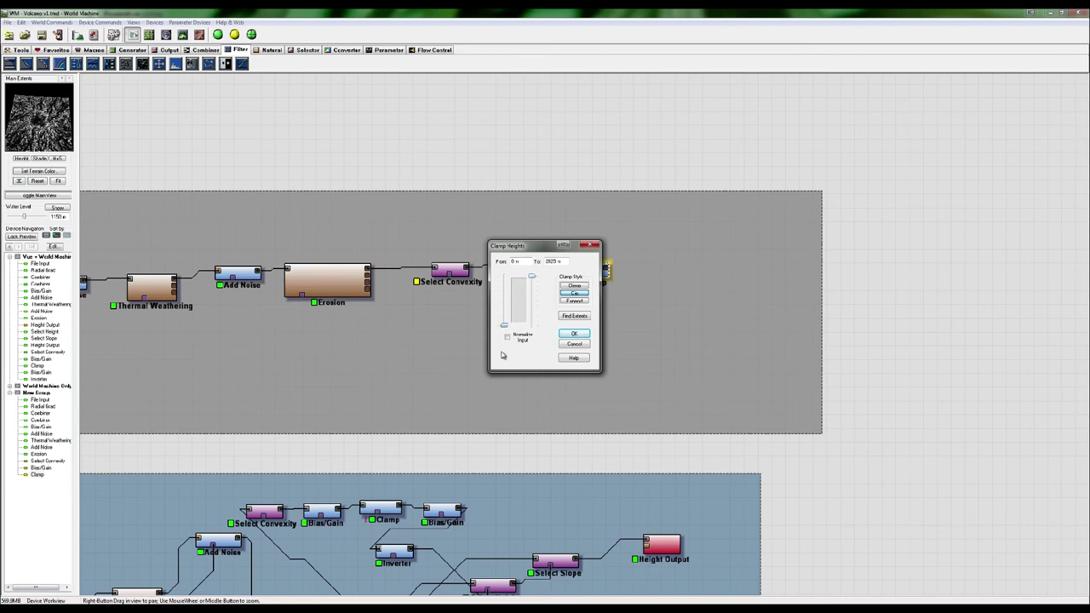
click(574, 301)
mouse_move(532, 294)
mouse_down()
mouse_move(528, 327)
mouse_move(529, 277)
mouse_up()
drag(504, 326, 507, 286)
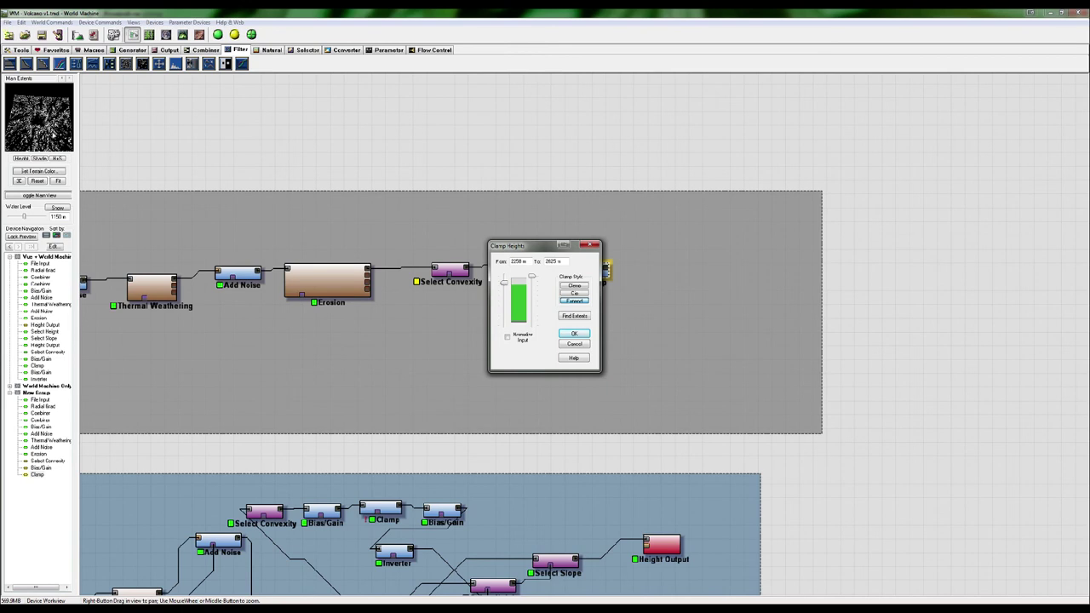
click(575, 334)
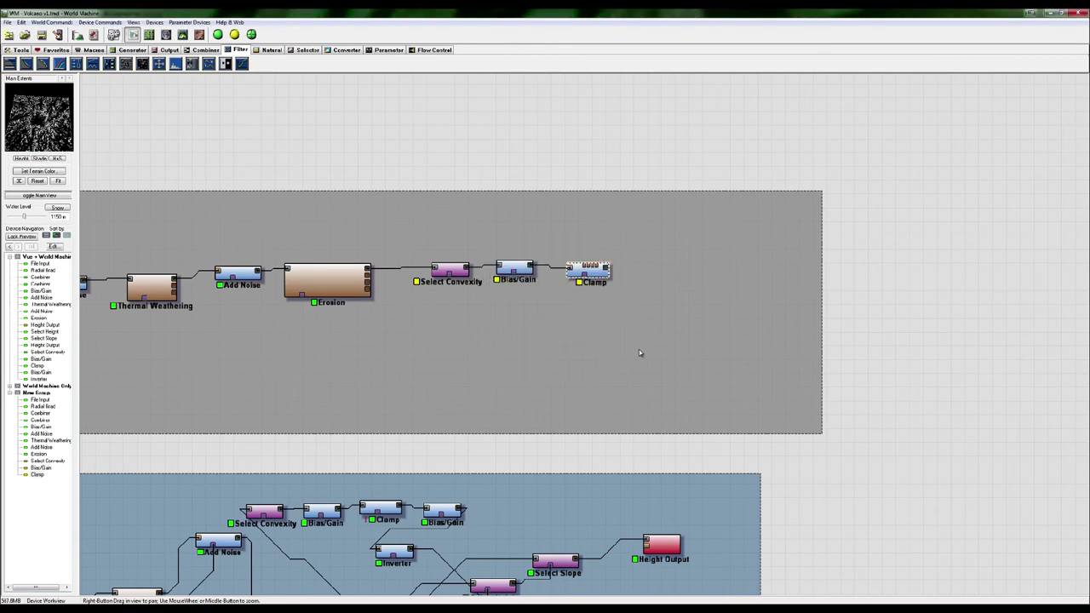
Build the terrain, inspect the Clamp device's mask in 3D and return to the device network.
mouse_move(608, 328)
right_down()
mouse_move(639, 338)
mouse_move(623, 326)
right_up()
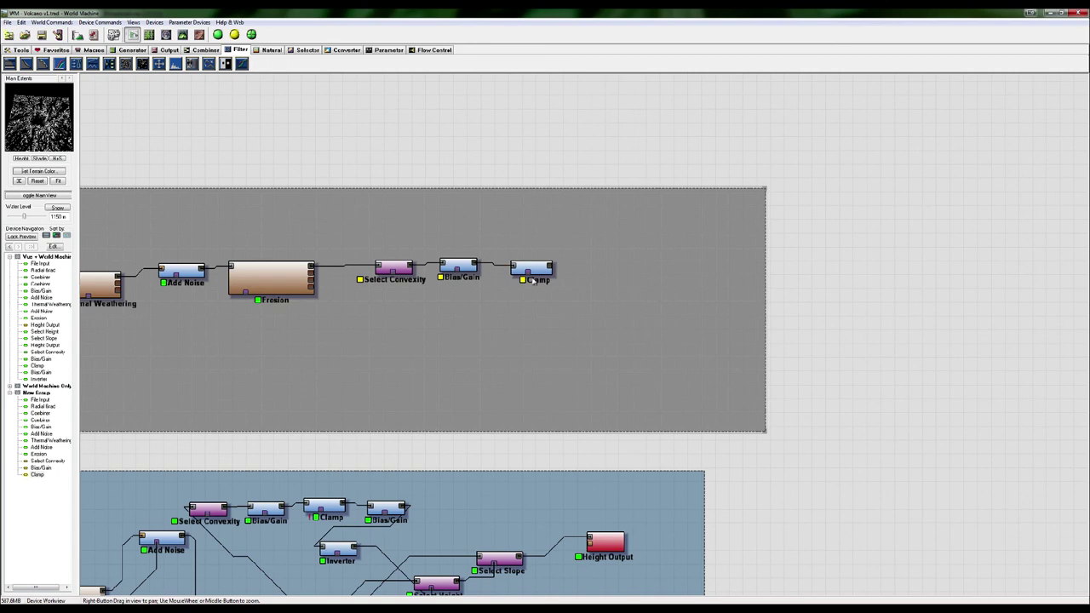
click(542, 269)
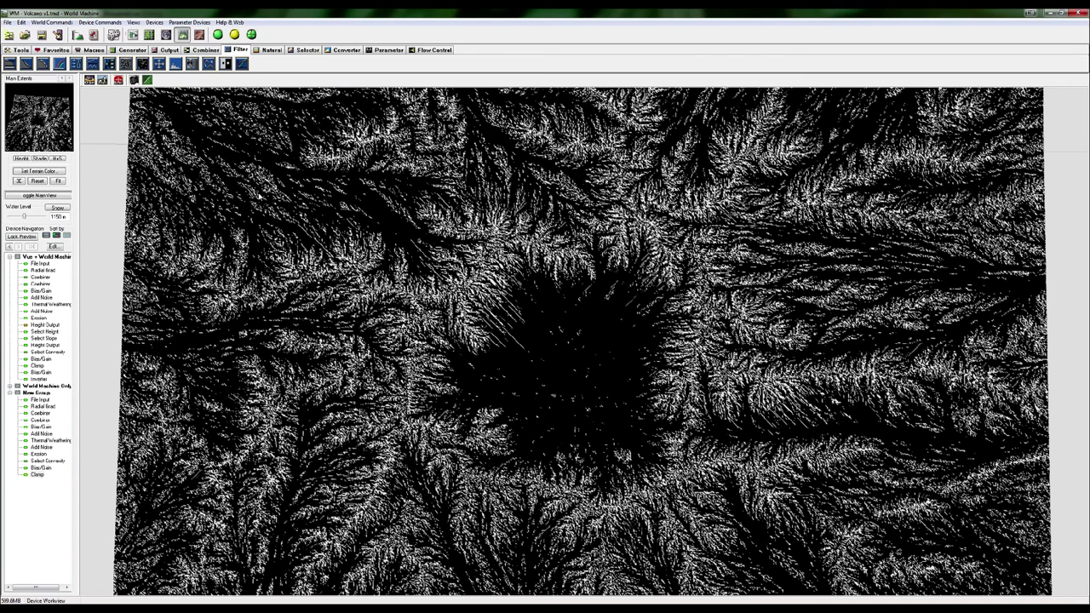
click(132, 34)
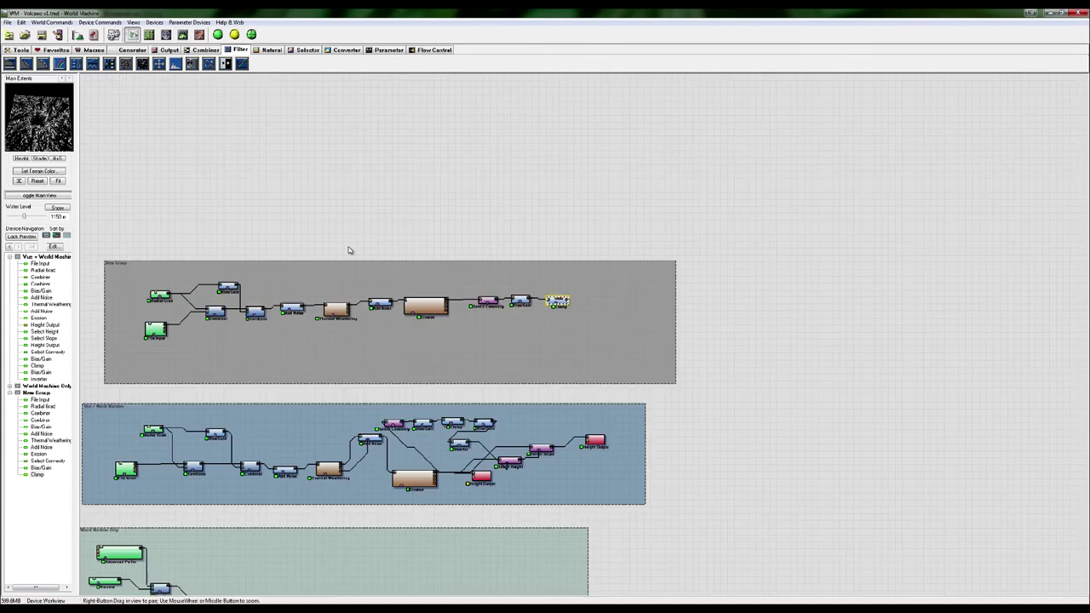
Add a Select Height device and a Select Slope device below the Bias/Gain and Clamp chain in New Group.
right_drag(603, 253, 551, 248)
scroll(545, 275, up, 3)
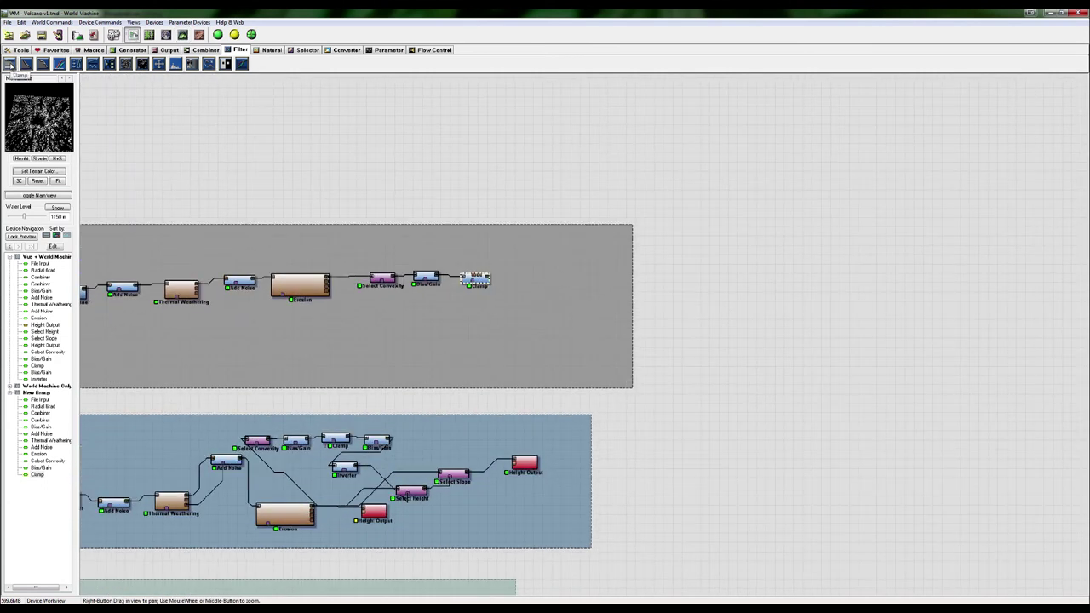
click(293, 51)
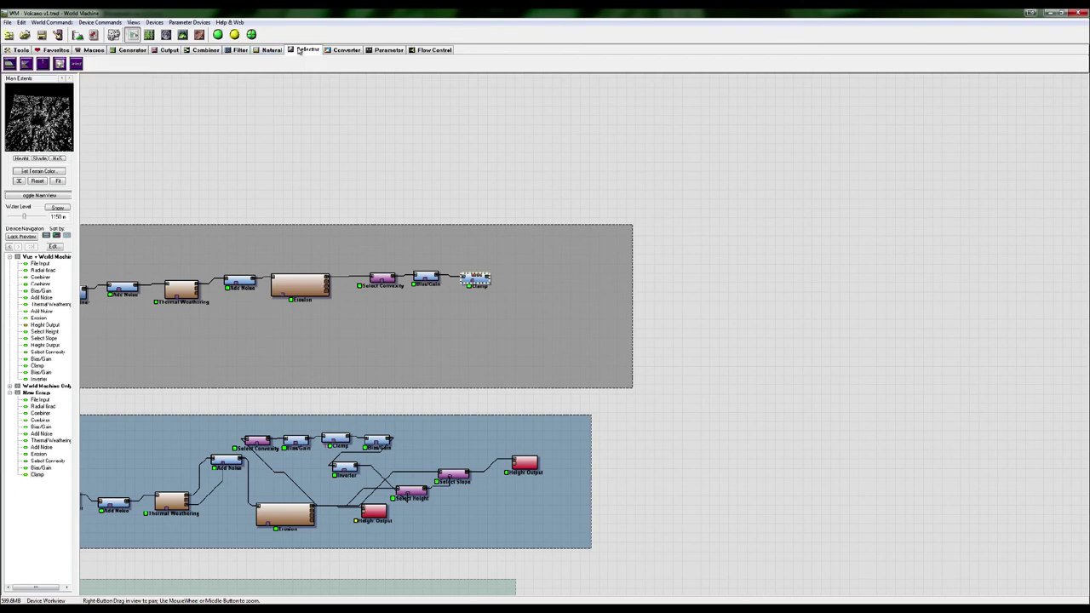
click(9, 64)
click(424, 321)
right_click(482, 334)
click(26, 64)
click(26, 64)
click(448, 310)
click(451, 349)
scroll(447, 344, up, 2)
right_drag(448, 344, 558, 352)
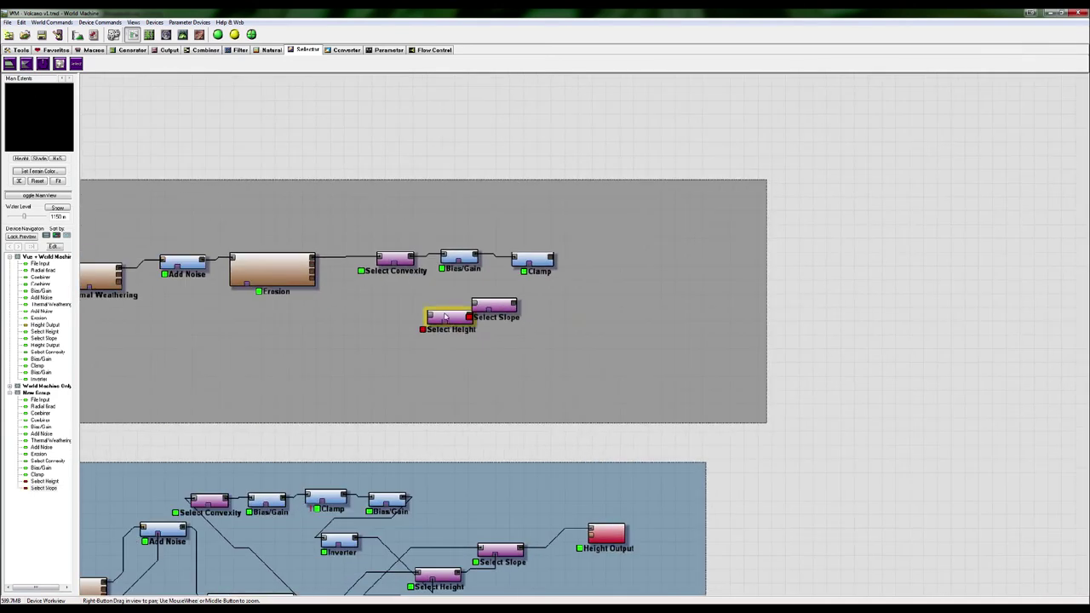
Separate Select Height from Select Slope in New Group and connect the Erosion output to Select Height's input.
drag(447, 314, 456, 341)
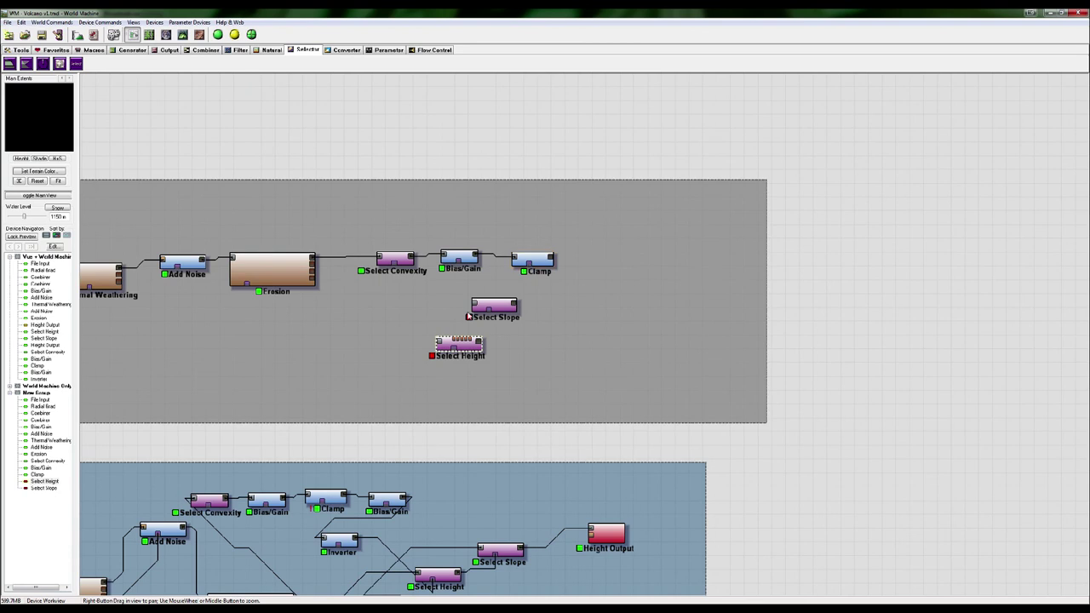
drag(441, 343, 313, 266)
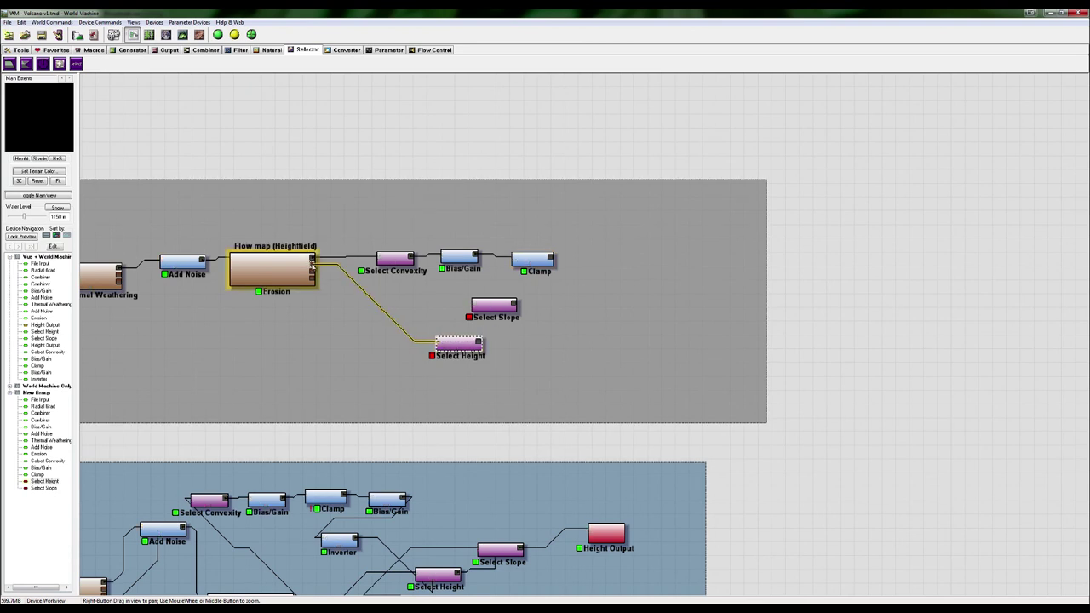
scroll(396, 332, down, 2)
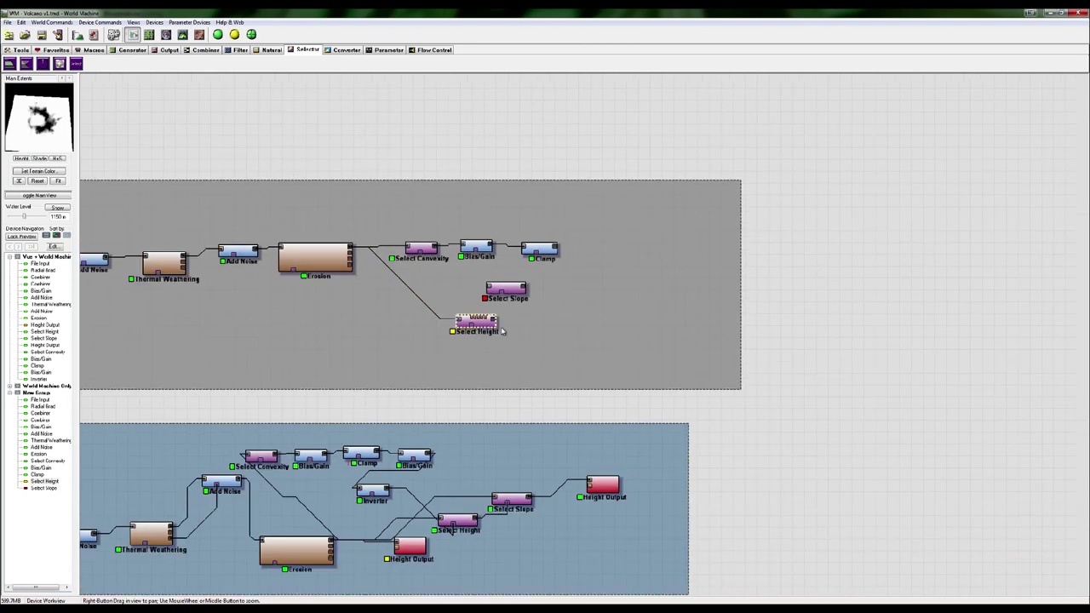
Set Select Height to a narrow mid-height band with a falloff of 0, keeping the Linear type.
double_click(481, 324)
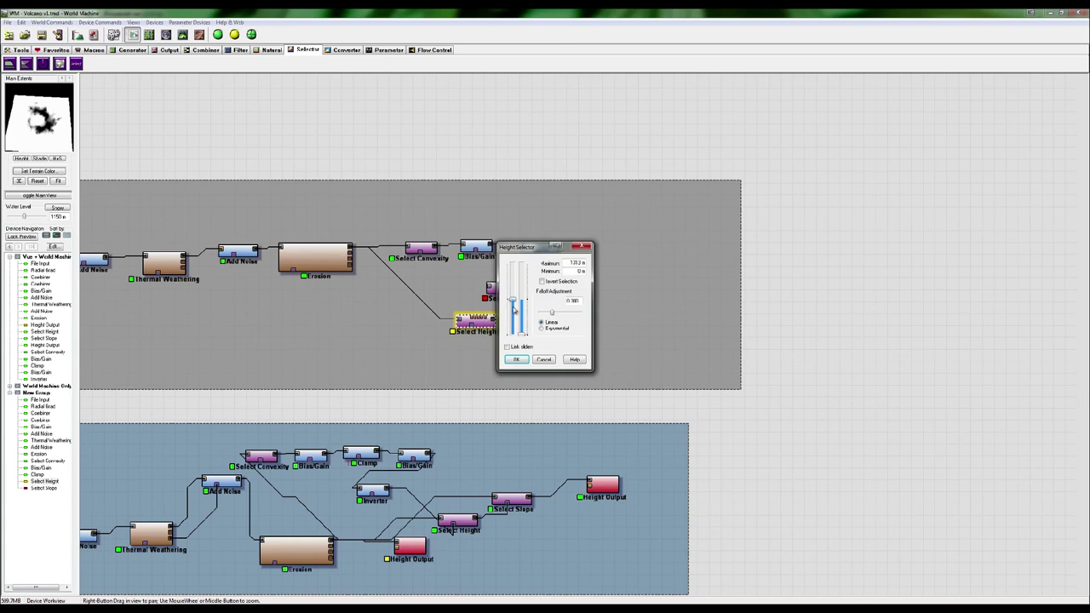
drag(514, 313, 509, 255)
drag(523, 339, 518, 291)
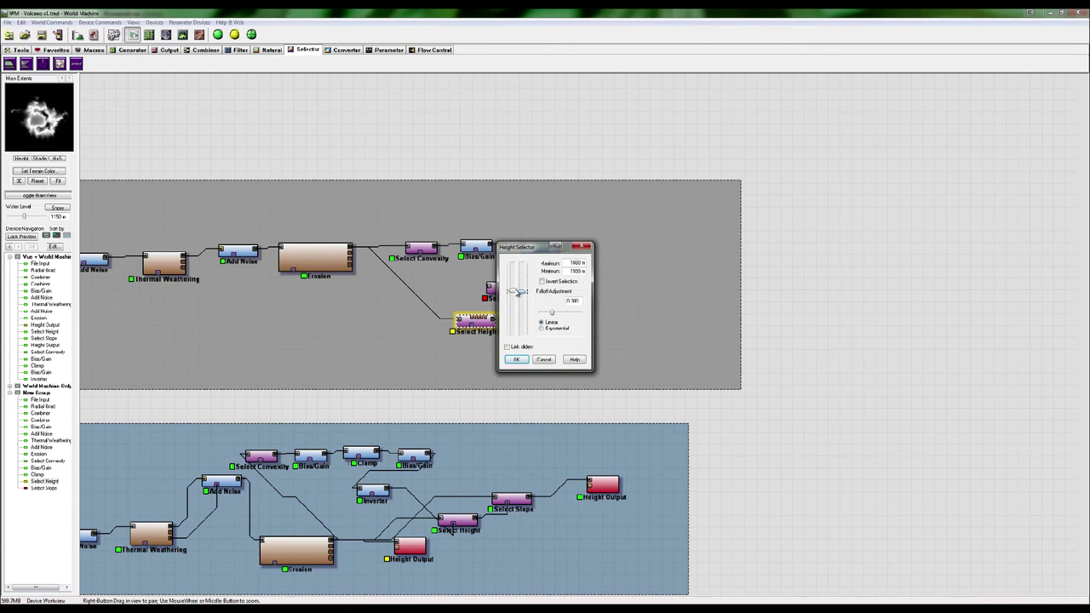
mouse_move(512, 299)
mouse_down()
mouse_move(544, 315)
mouse_move(512, 308)
mouse_move(521, 302)
mouse_up()
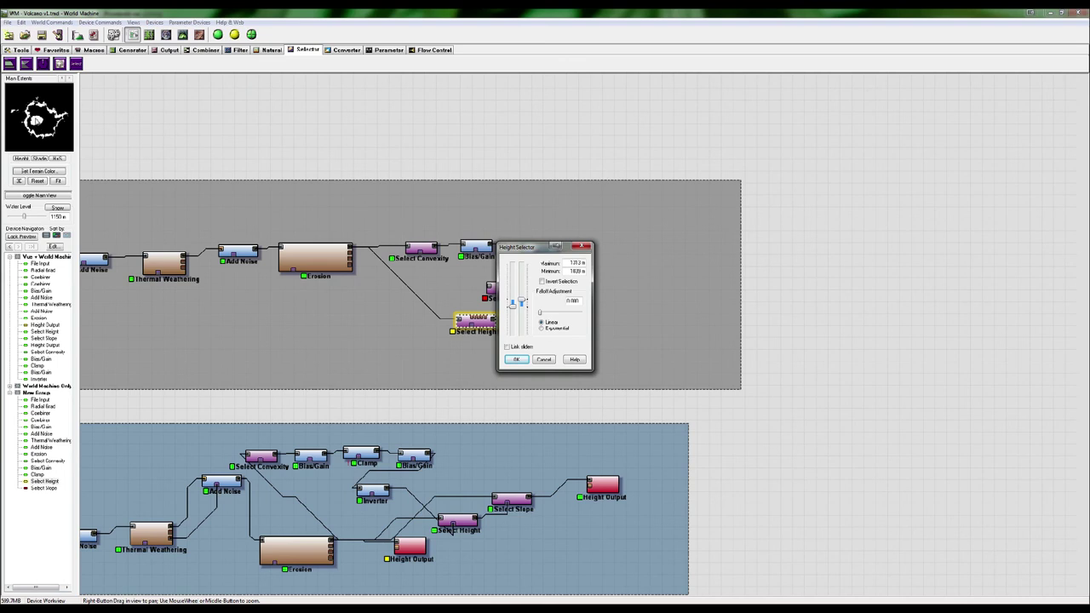
click(519, 359)
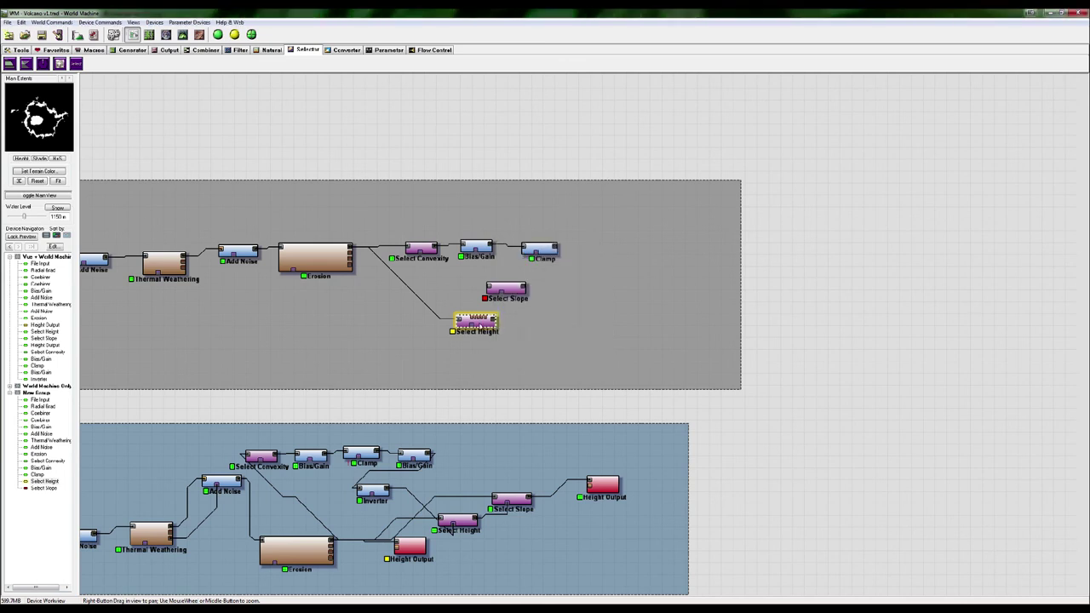
Feed Select Slope from the Erosion output, mask it with Select Height's output, and check the Erosion and Select Height previews.
drag(494, 320, 349, 247)
double_click(506, 288)
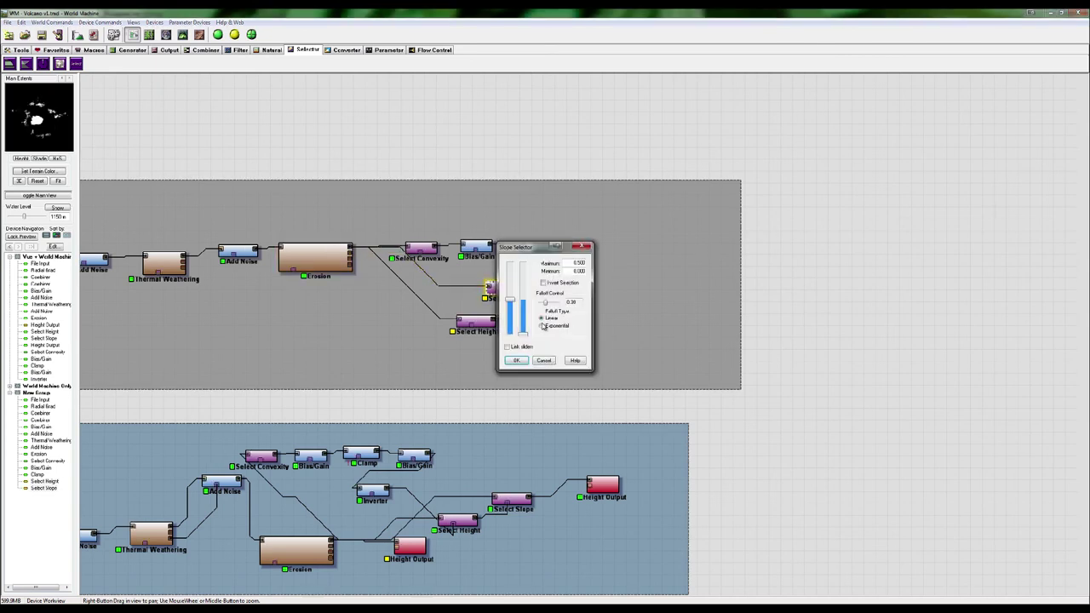
drag(510, 305, 416, 332)
click(515, 360)
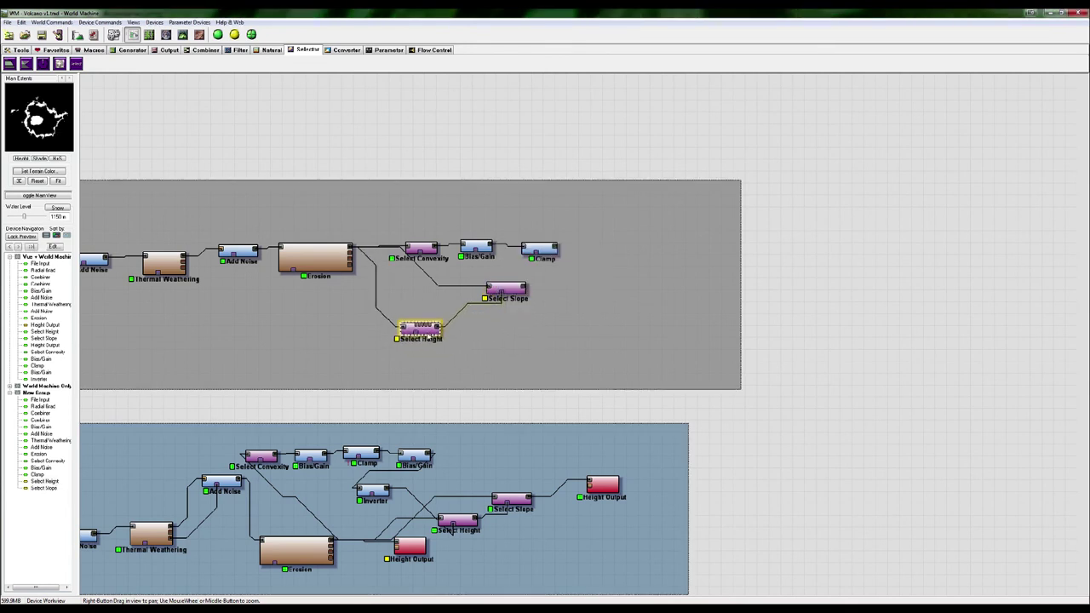
click(343, 277)
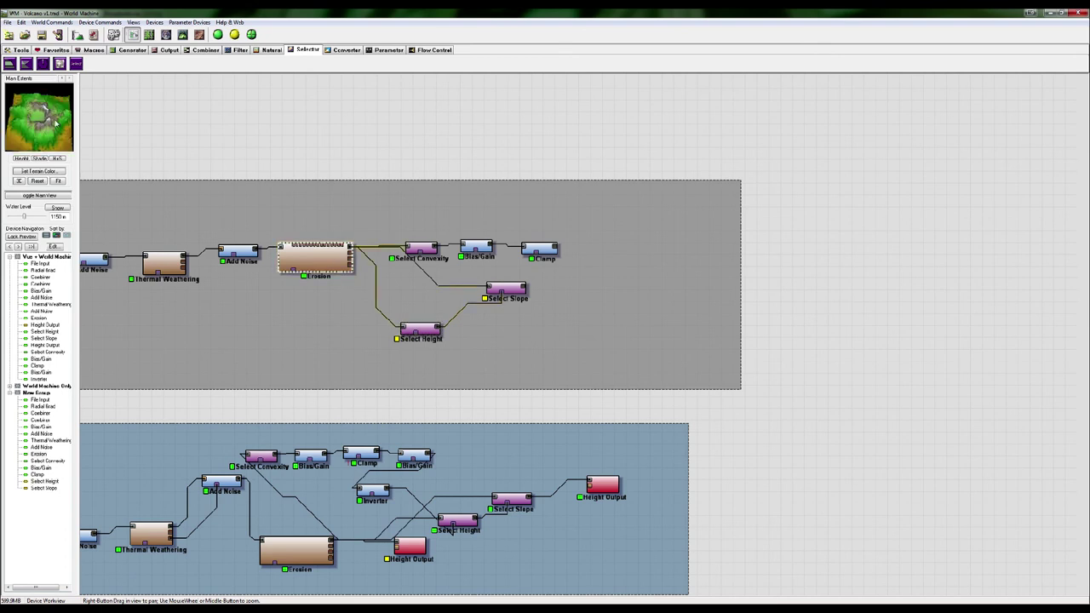
click(425, 331)
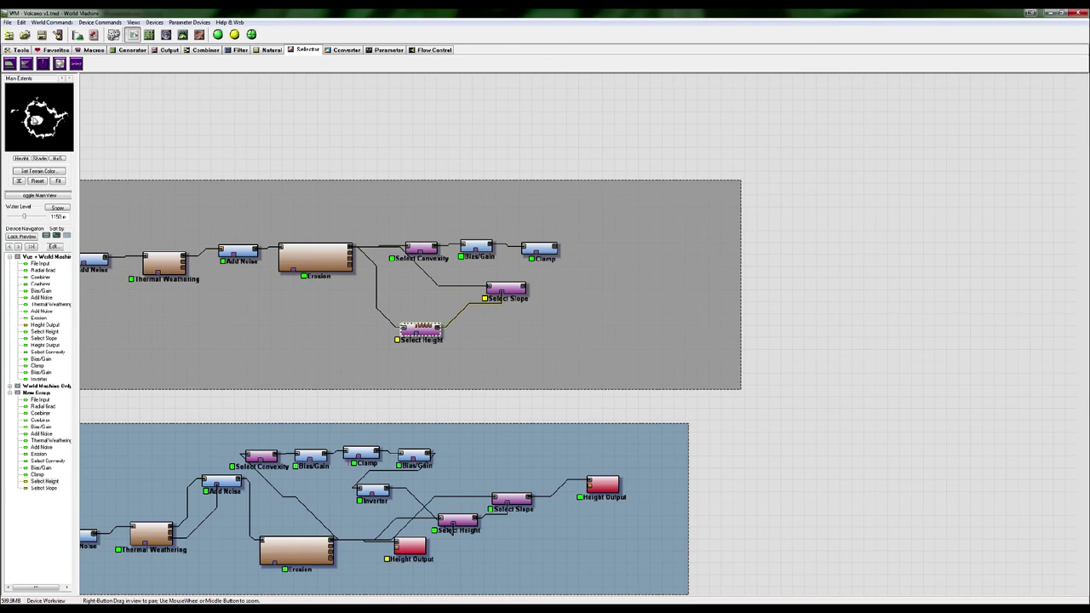
Set Select Slope's maximum to 0.240 with its mask disconnected, and reconnect Select Height's output as its mask.
click(514, 291)
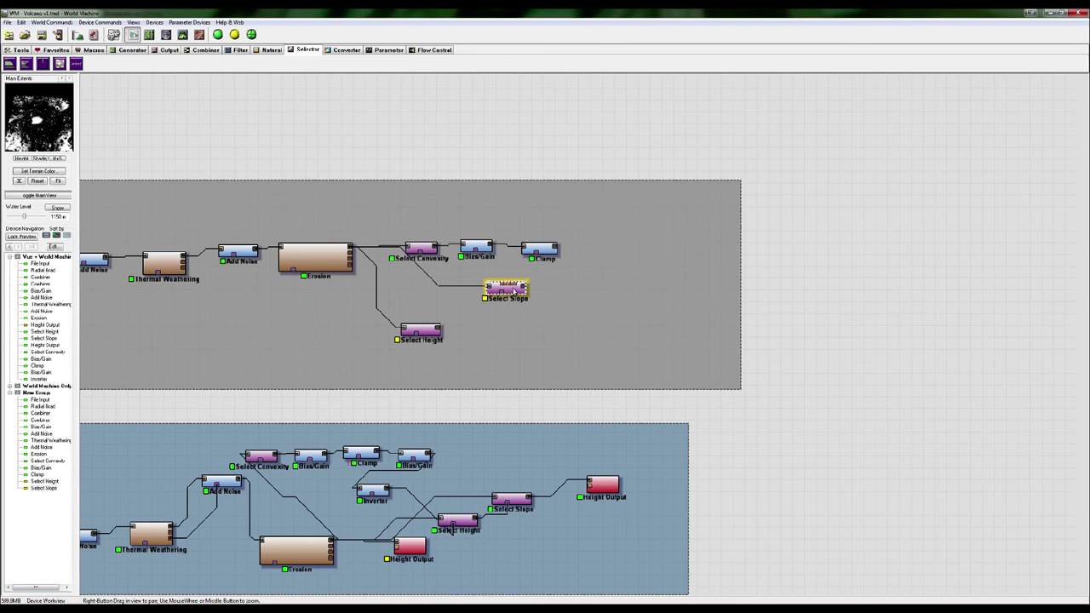
double_click(513, 291)
mouse_move(510, 321)
mouse_down()
mouse_move(508, 308)
mouse_move(509, 321)
mouse_up()
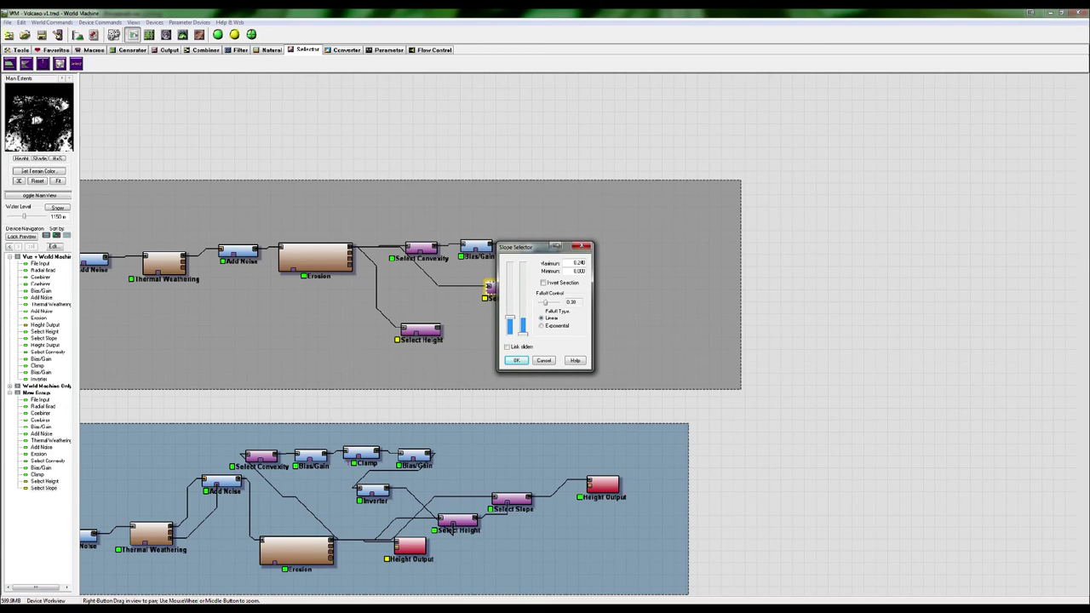
click(519, 361)
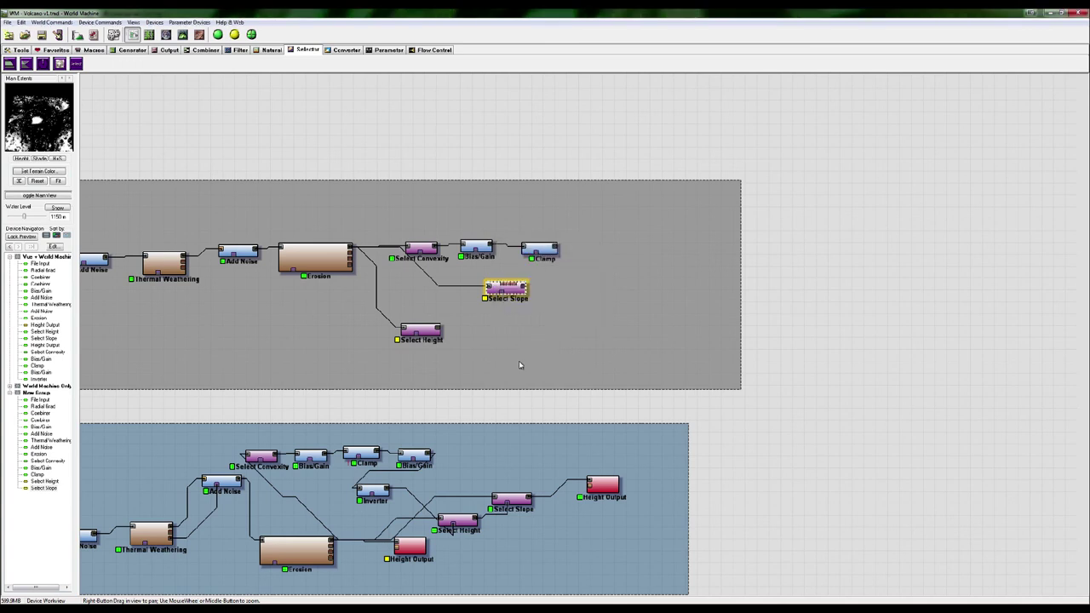
drag(449, 332, 526, 289)
Inspect New Group's Select Slope mask in 3D from a wider angle and return to the device network.
click(513, 290)
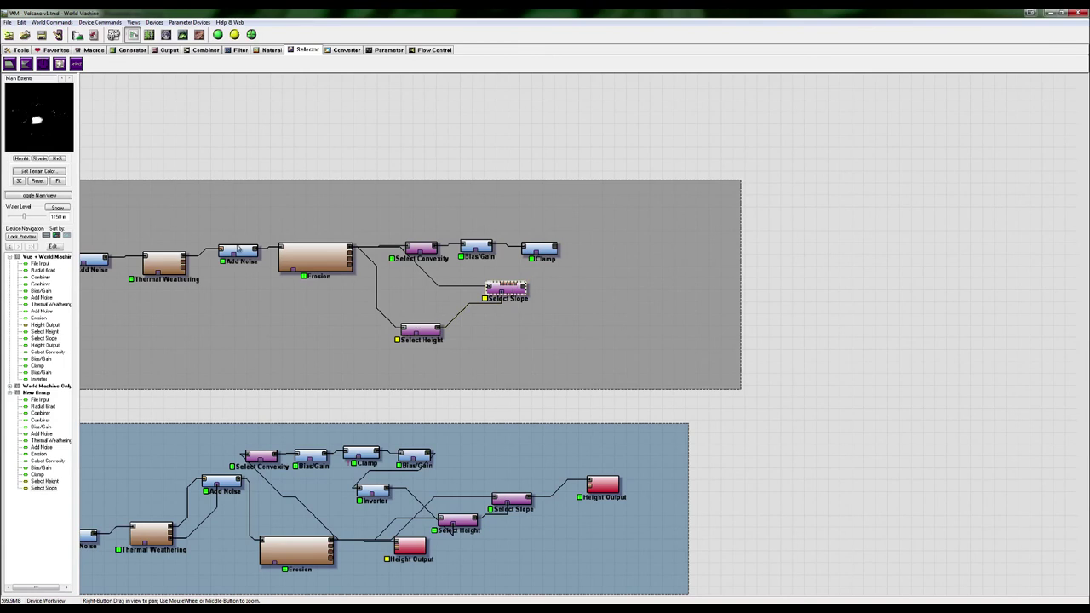
right_click(511, 291)
click(530, 300)
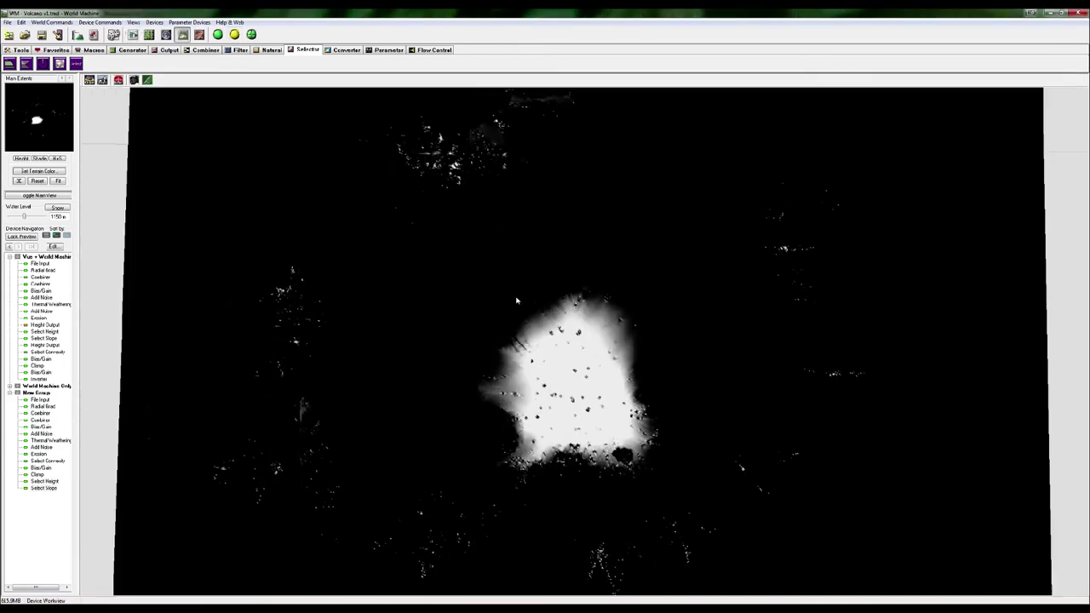
drag(536, 362, 579, 354)
scroll(586, 371, down, 3)
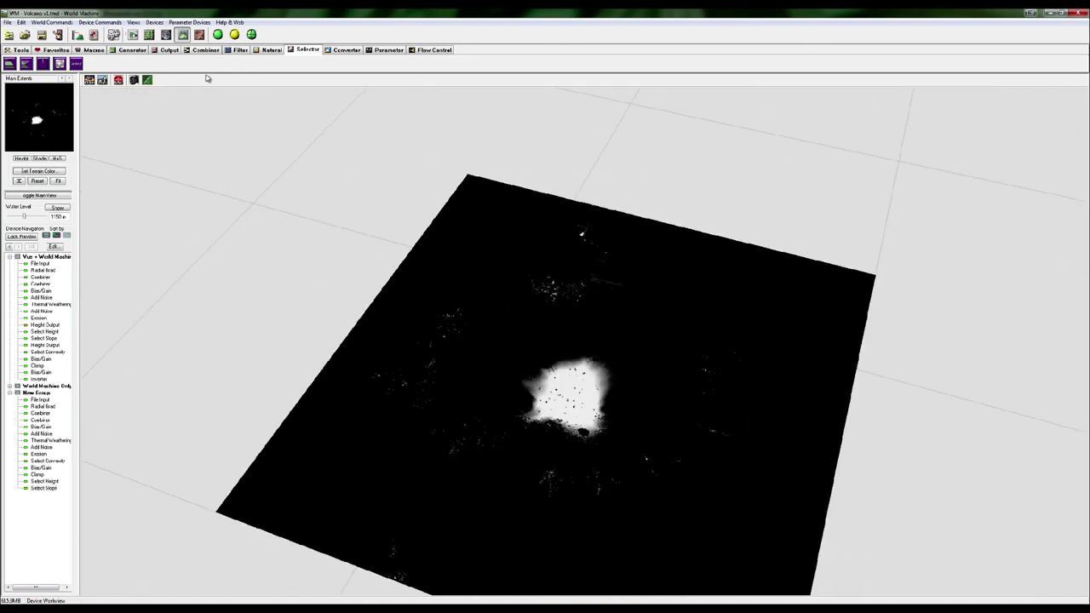
click(133, 34)
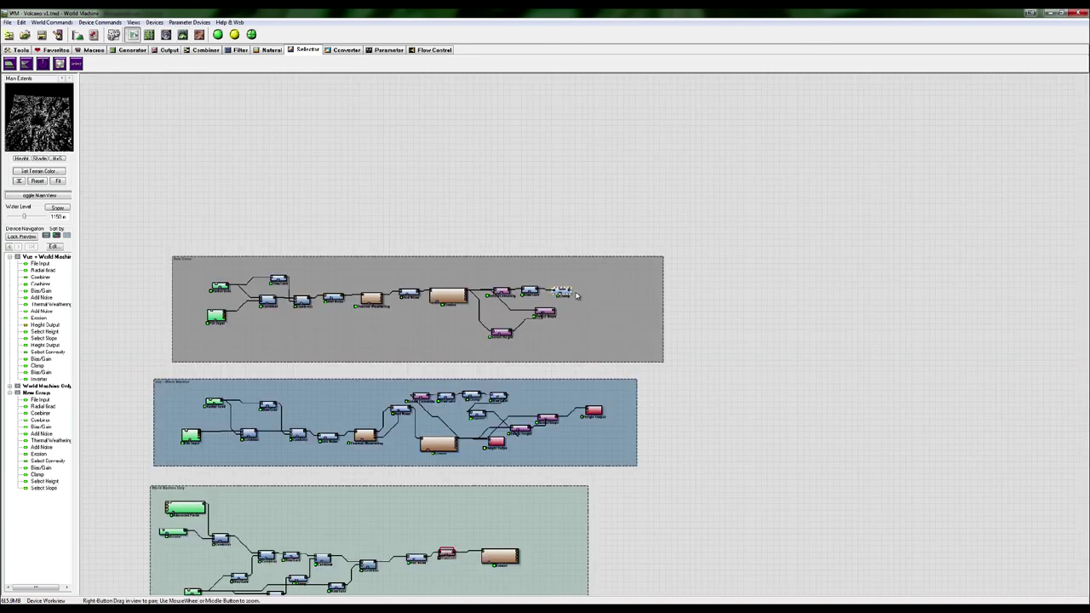
Connect Select Slope's output to the mask input of New Group's Clamp device.
scroll(577, 297, up, 2)
click(514, 290)
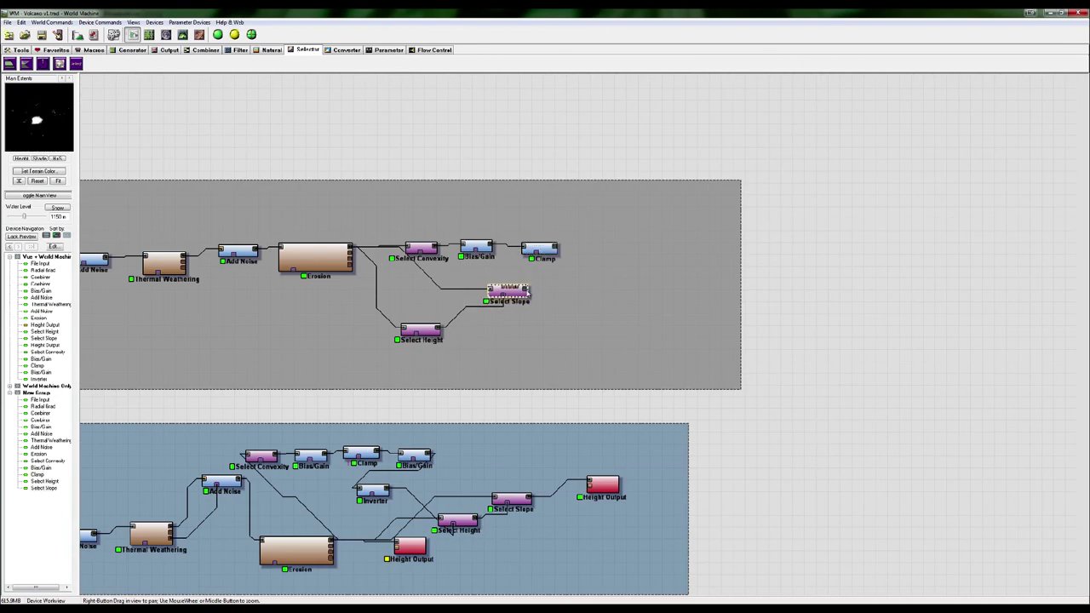
click(543, 248)
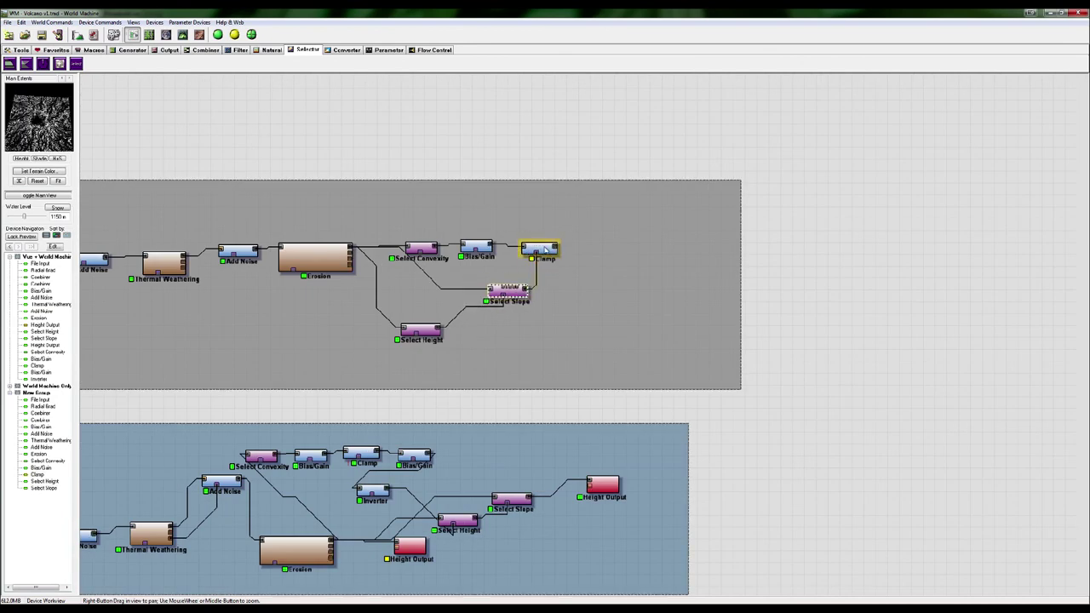
Build the terrain, inspect the slope-masked Clamp result in 3D and return to the device network.
right_click(545, 249)
click(573, 253)
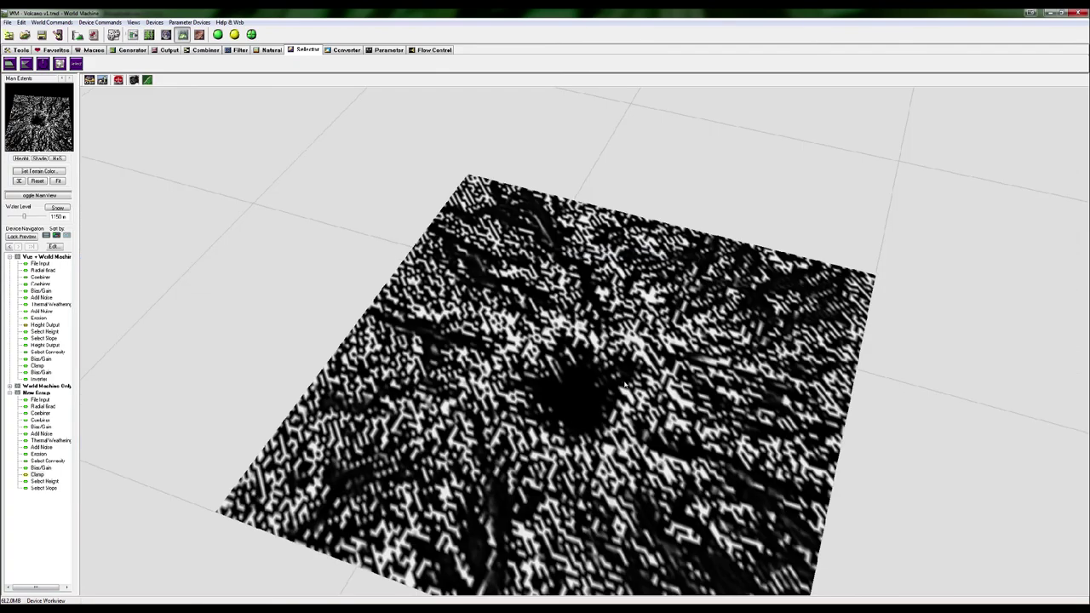
click(234, 34)
drag(648, 357, 585, 416)
scroll(627, 423, up, 3)
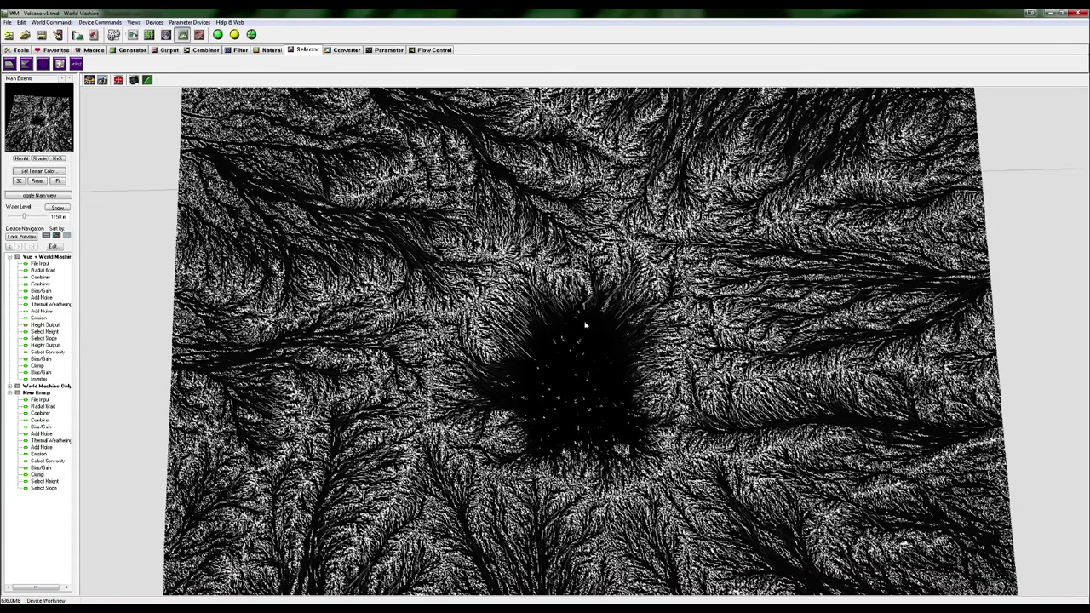
click(132, 34)
Lower Select Slope and move the Select Convexity, Bias/Gain and Clamp chain up above the Erosion device.
click(510, 291)
drag(515, 294, 508, 315)
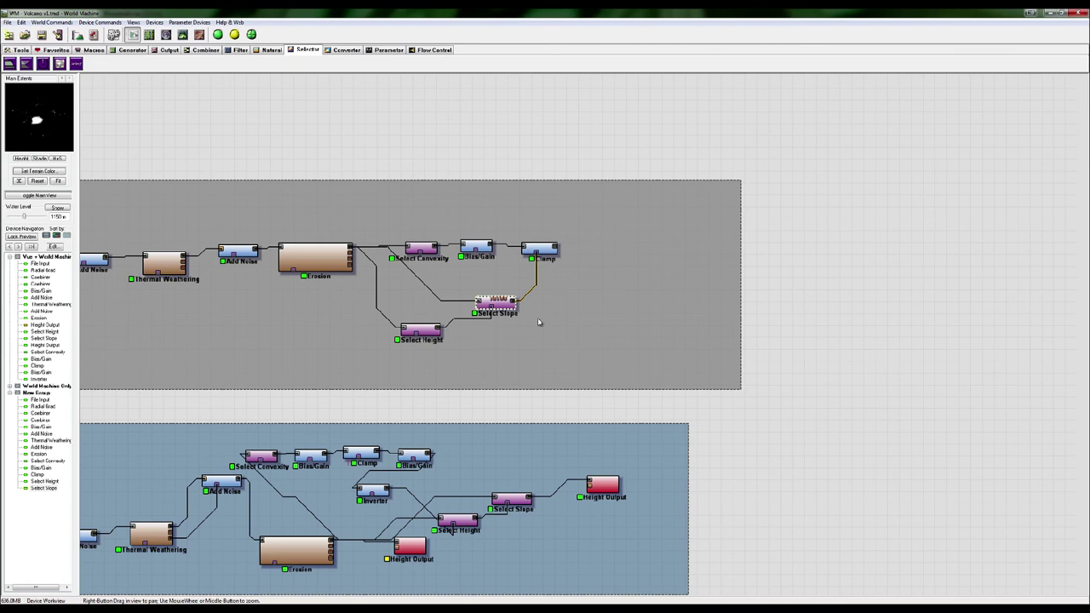
drag(541, 249, 378, 214)
click(527, 220)
drag(533, 221, 419, 332)
click(622, 329)
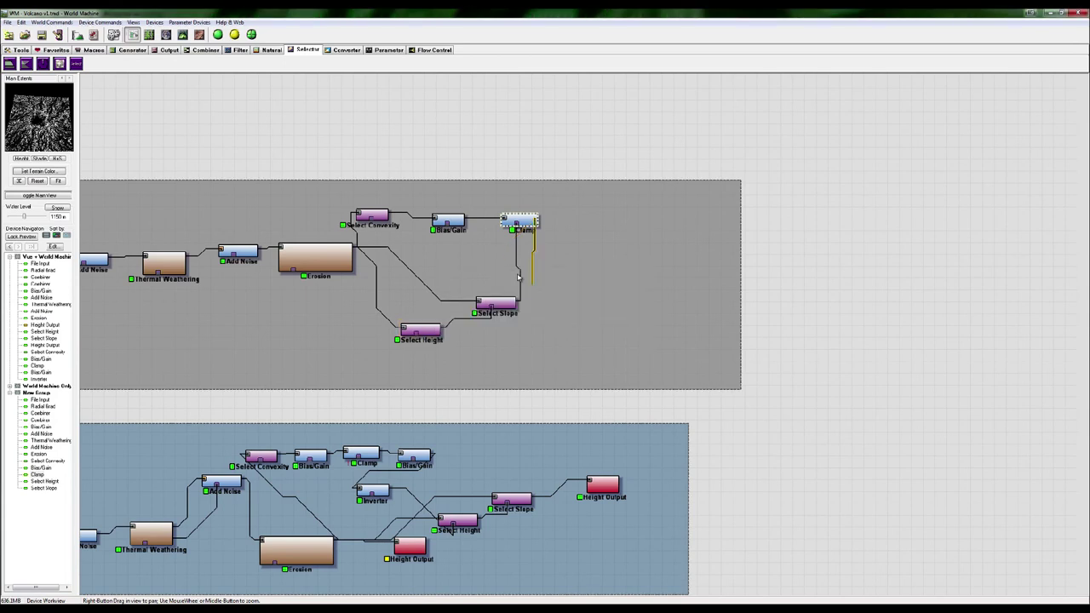
click(544, 279)
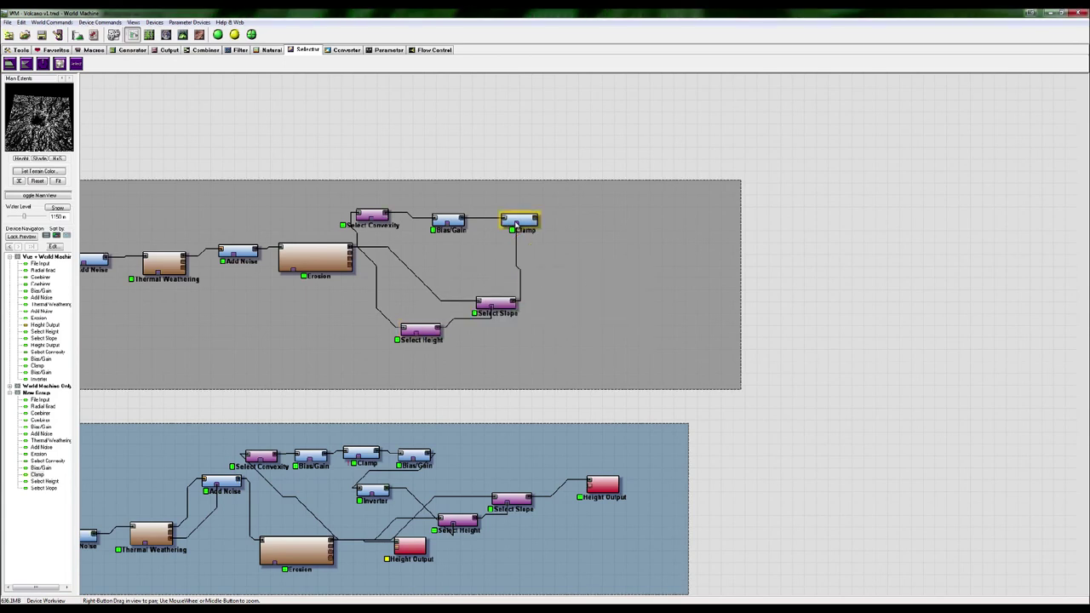
Unlink Select Slope from the Clamp's mask, use the Clamp's output as Select Height's mask, and compare both previews.
drag(516, 223, 610, 315)
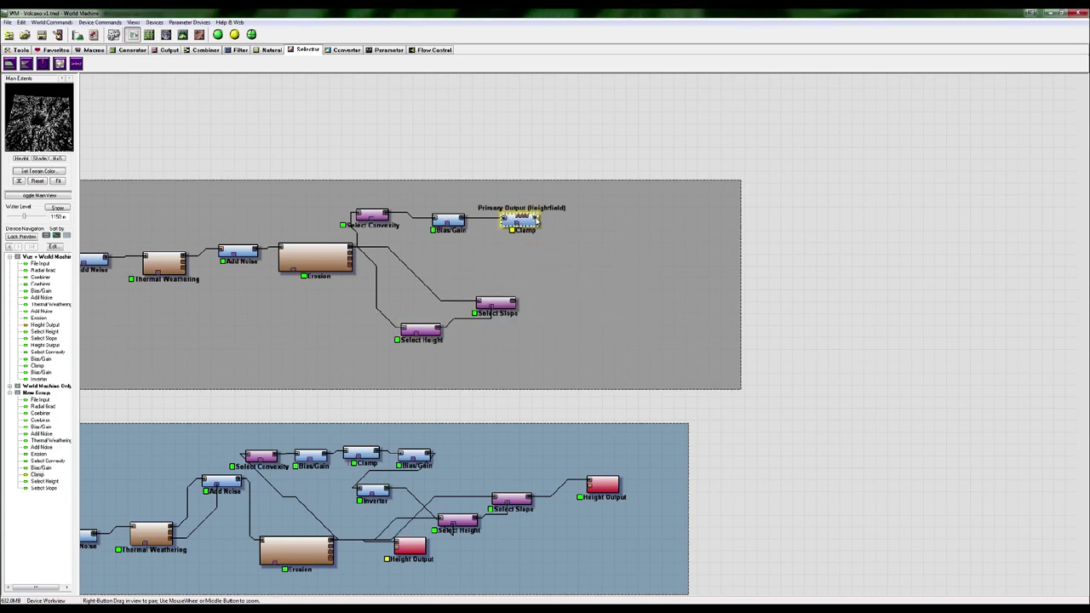
drag(535, 219, 460, 262)
drag(498, 303, 629, 278)
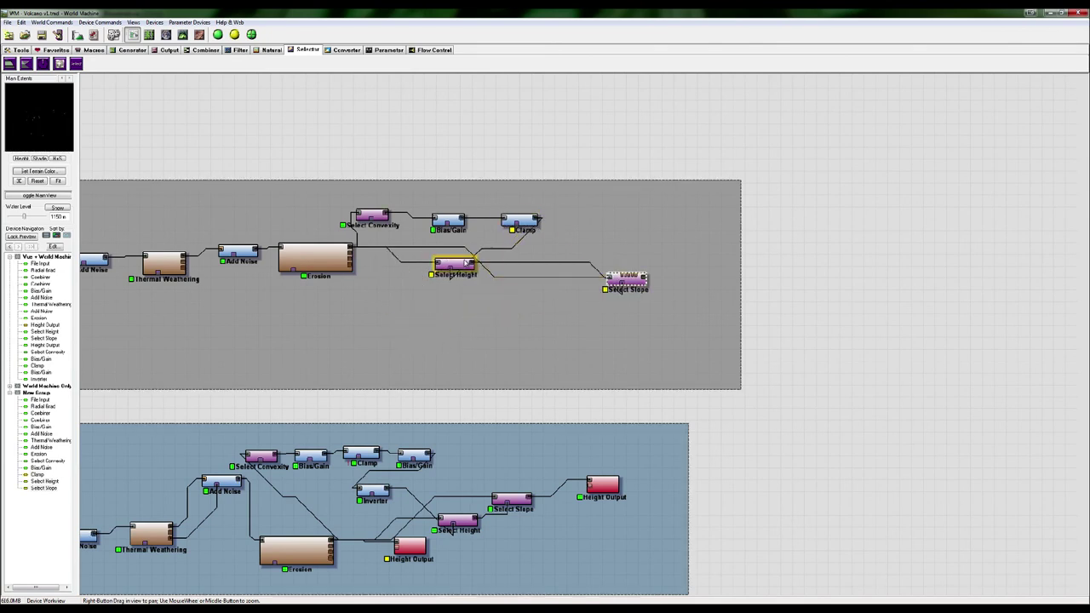
click(521, 219)
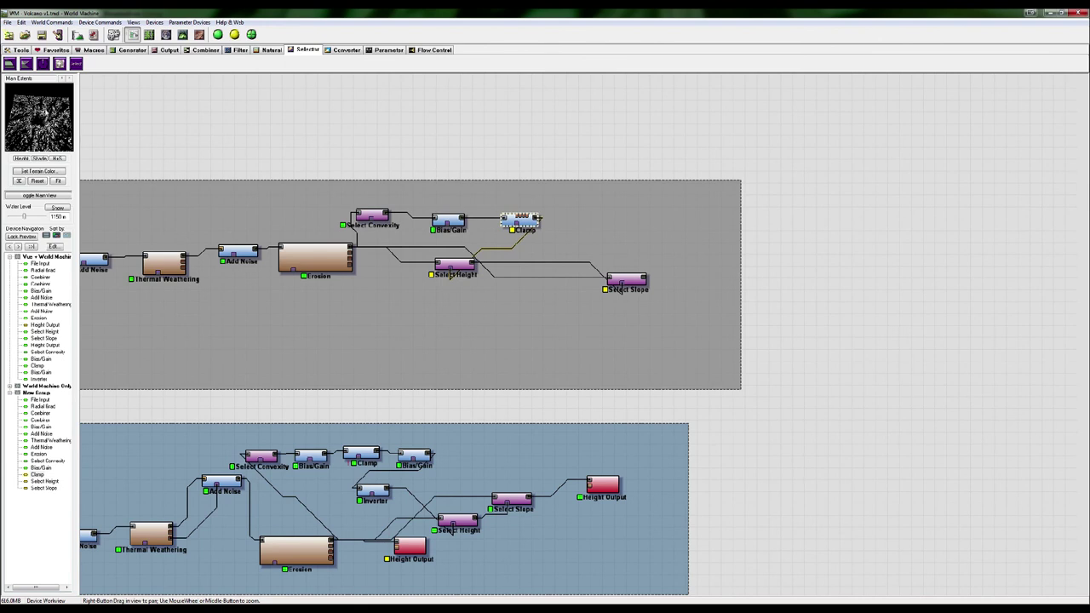
click(460, 267)
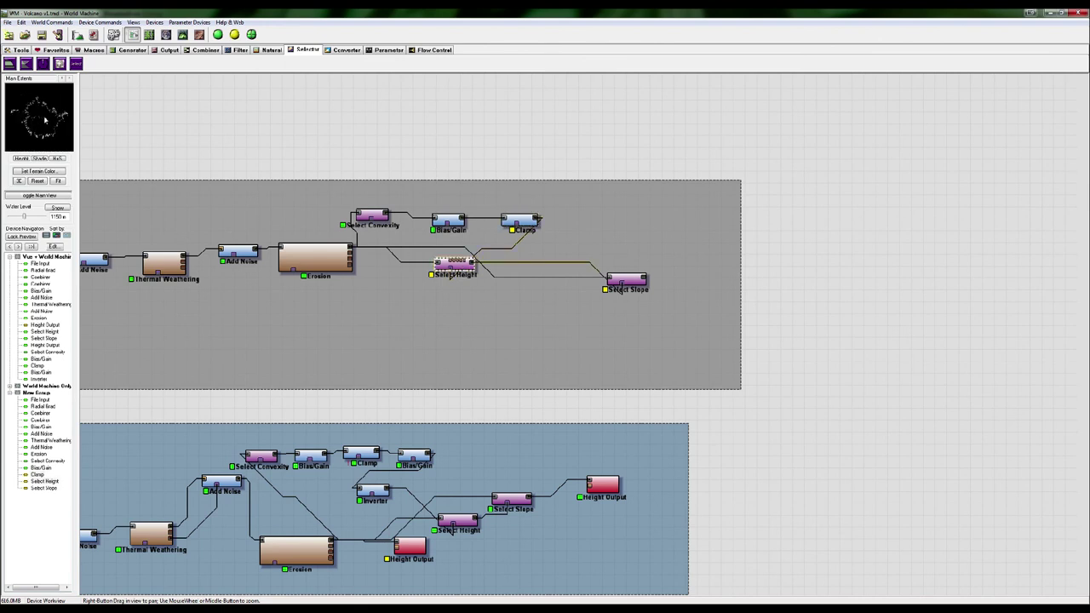
click(518, 222)
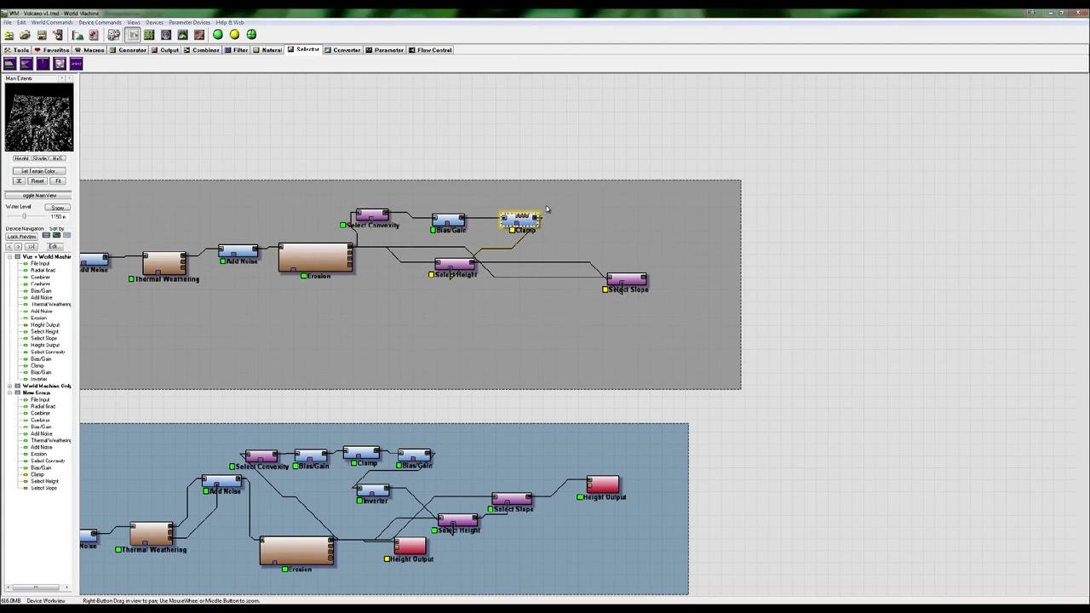
Delete the Clamp, Select Convexity and Bias/Gain devices from New Group.
key(Delete)
key(Return)
drag(531, 196, 362, 228)
key(Delete)
key(Return)
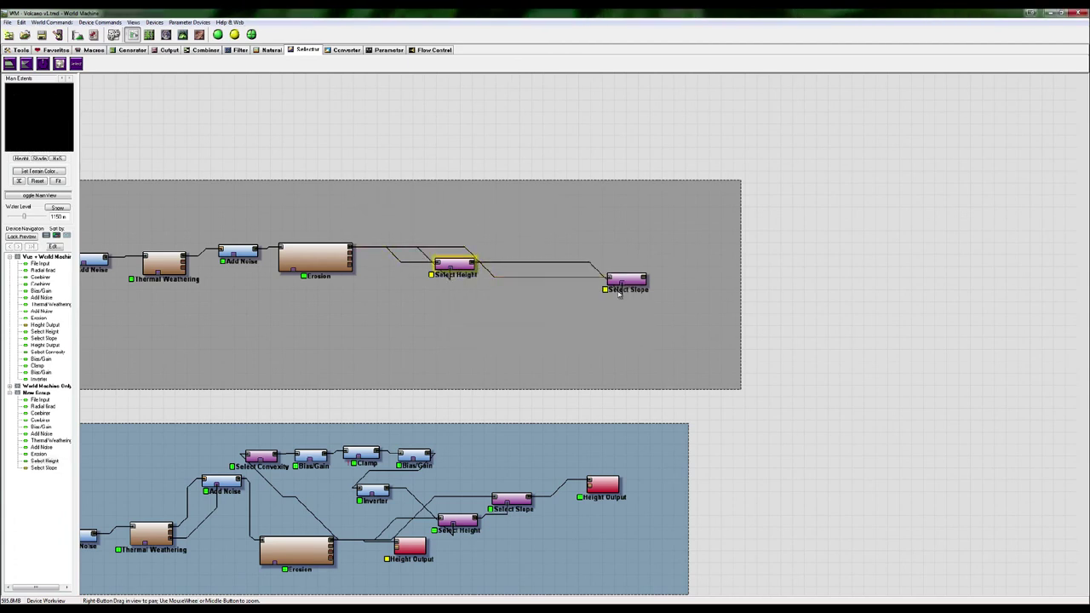
Arrange Select Height above Select Slope after the Erosion device, and check Select Slope's mask in 3D.
drag(623, 294, 490, 311)
drag(462, 264, 461, 222)
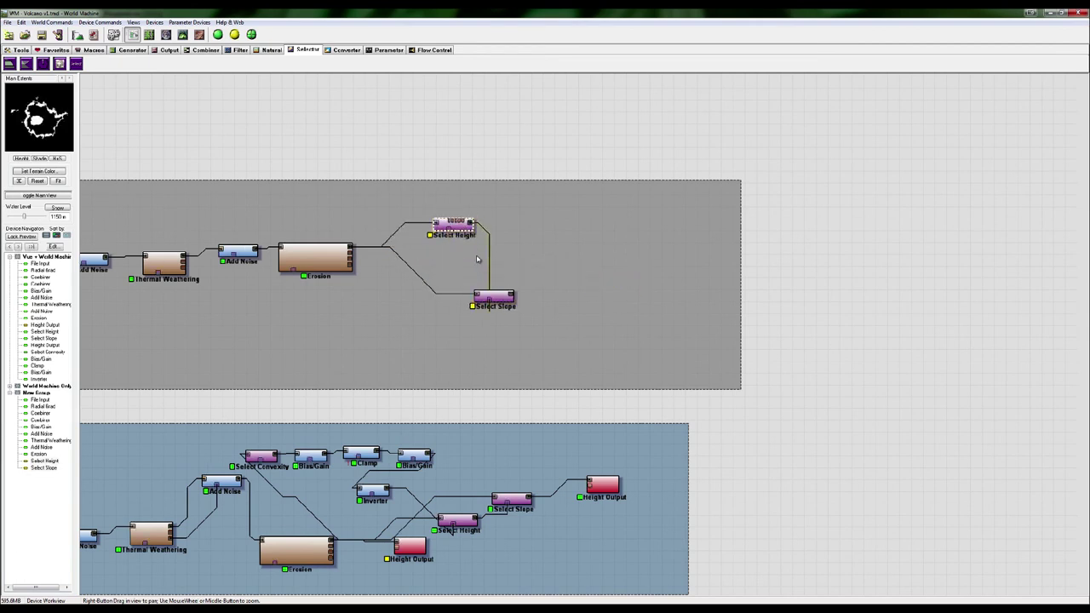
drag(494, 296, 498, 296)
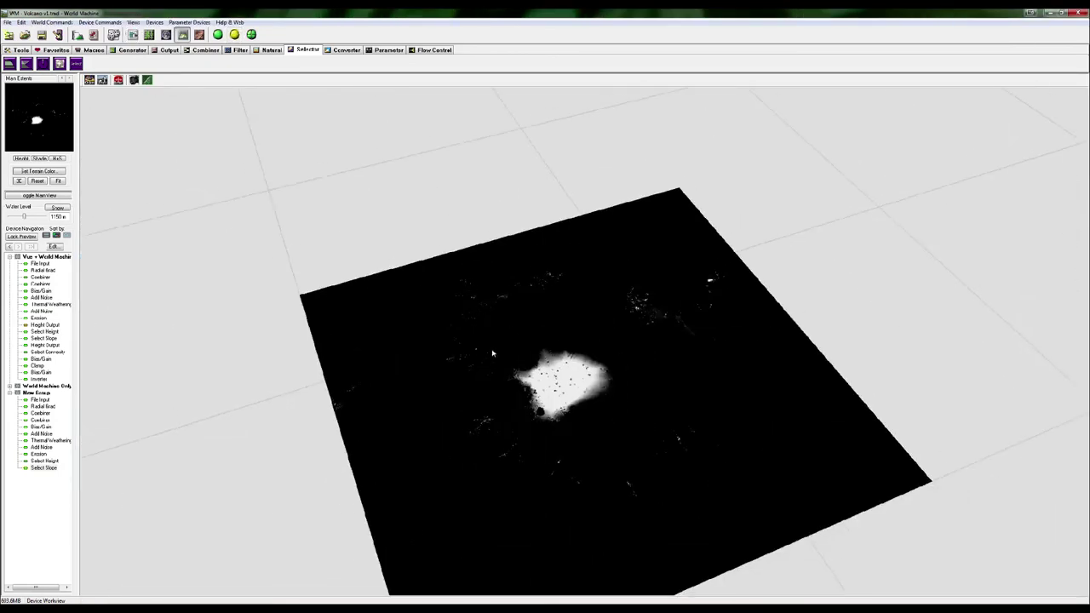
drag(561, 371, 550, 345)
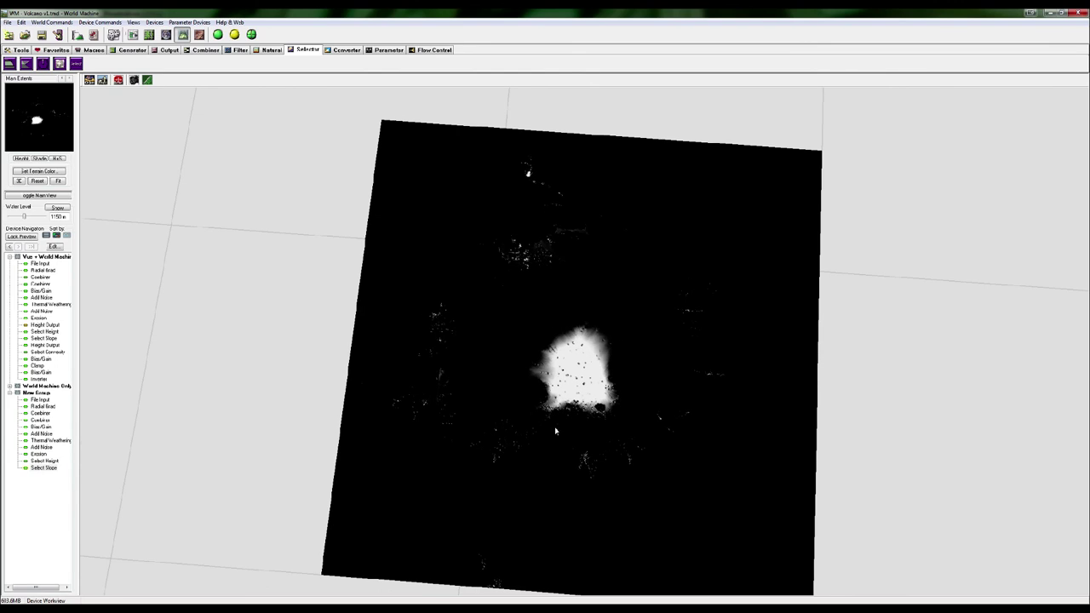
click(133, 34)
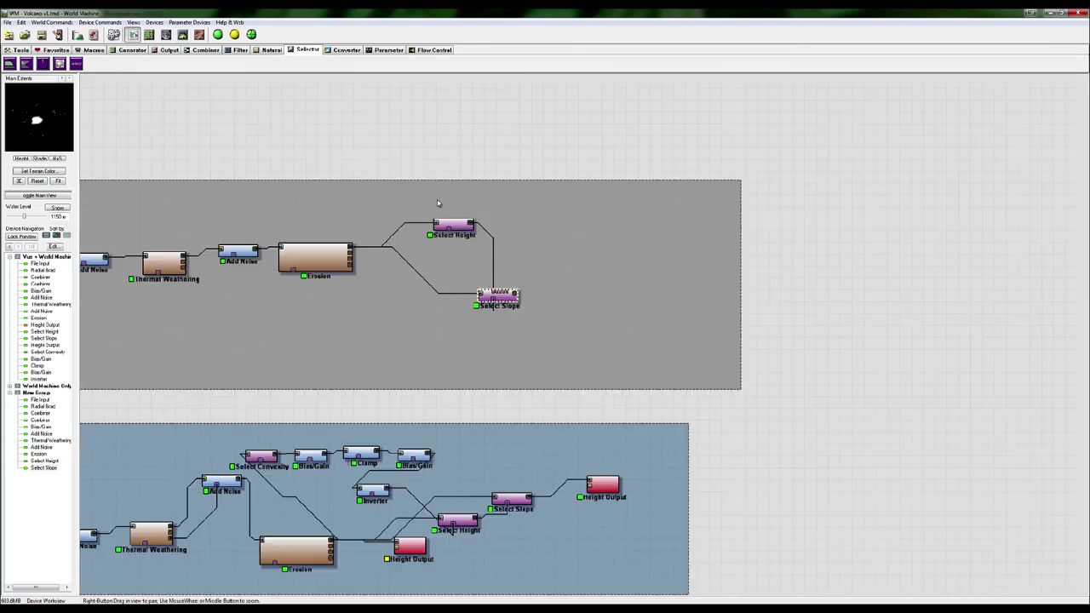
Add a Height Output device fed by Erosion's primary output and place it below Select Slope.
click(549, 287)
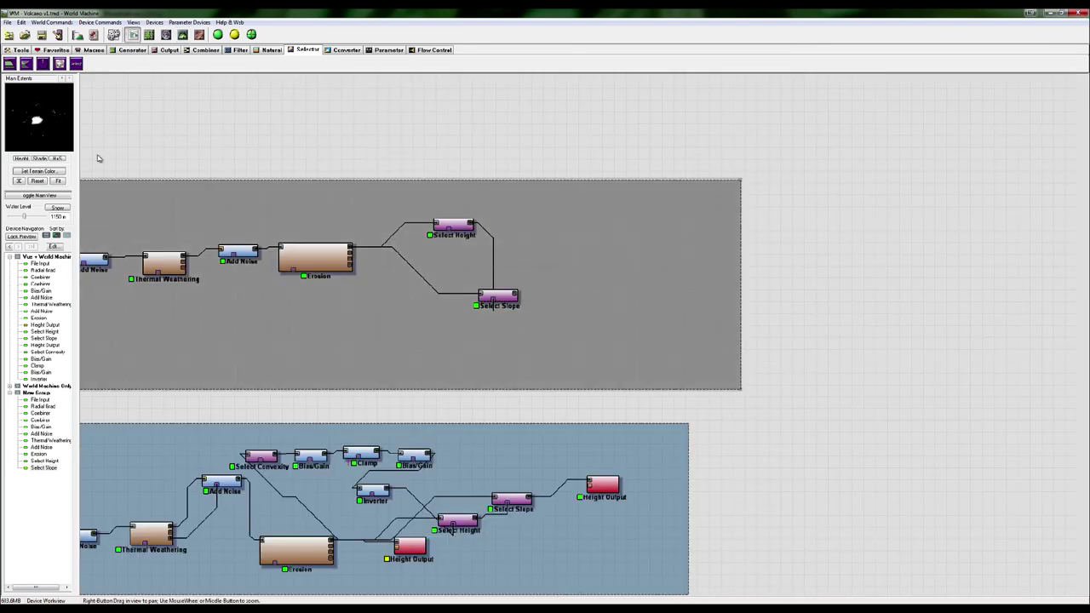
click(168, 51)
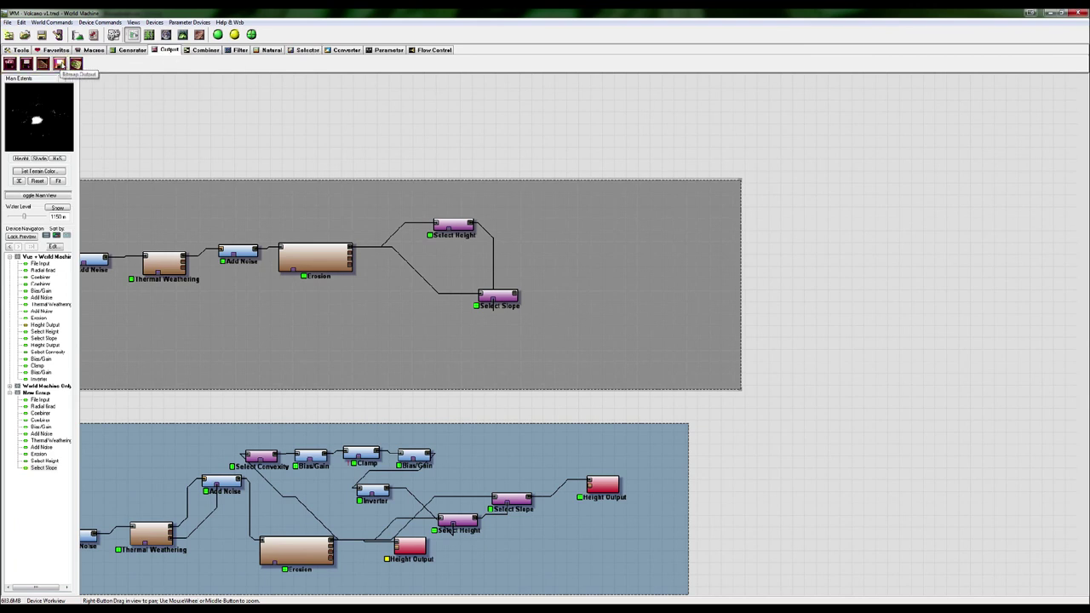
click(59, 64)
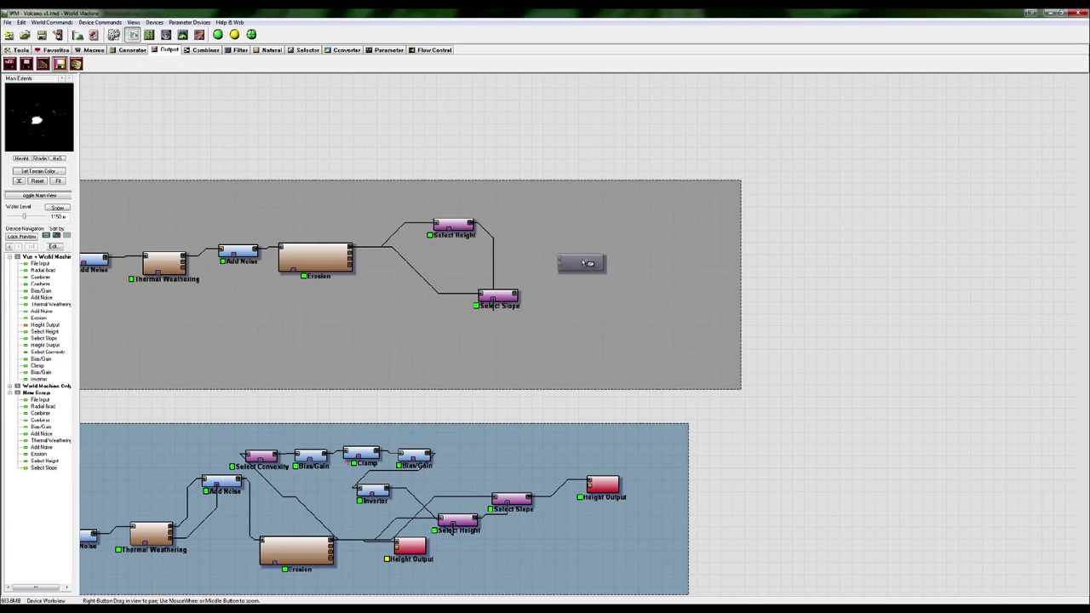
right_click(582, 261)
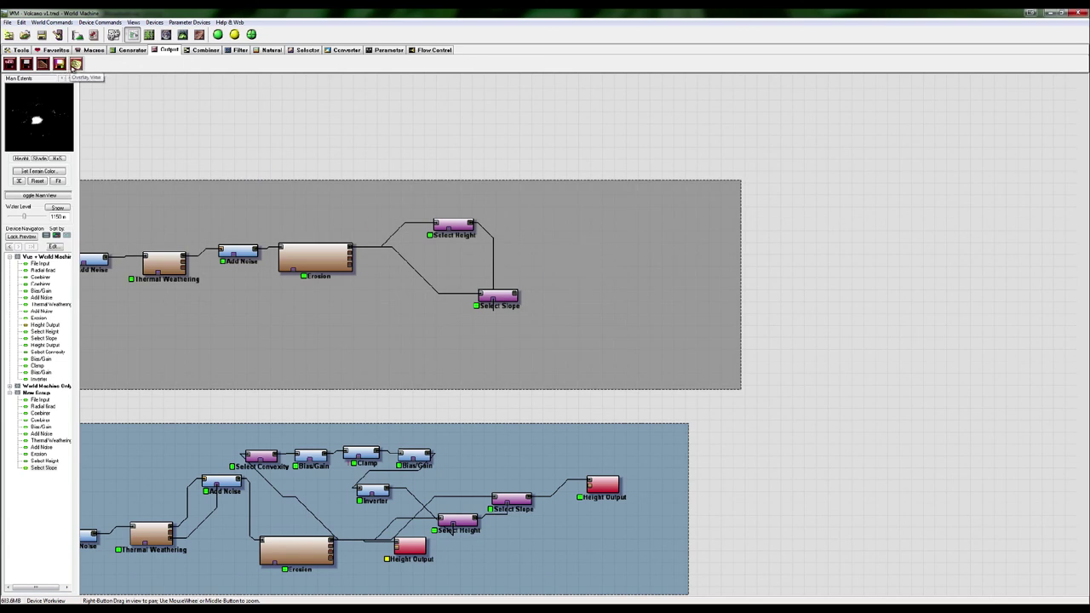
click(26, 64)
click(581, 308)
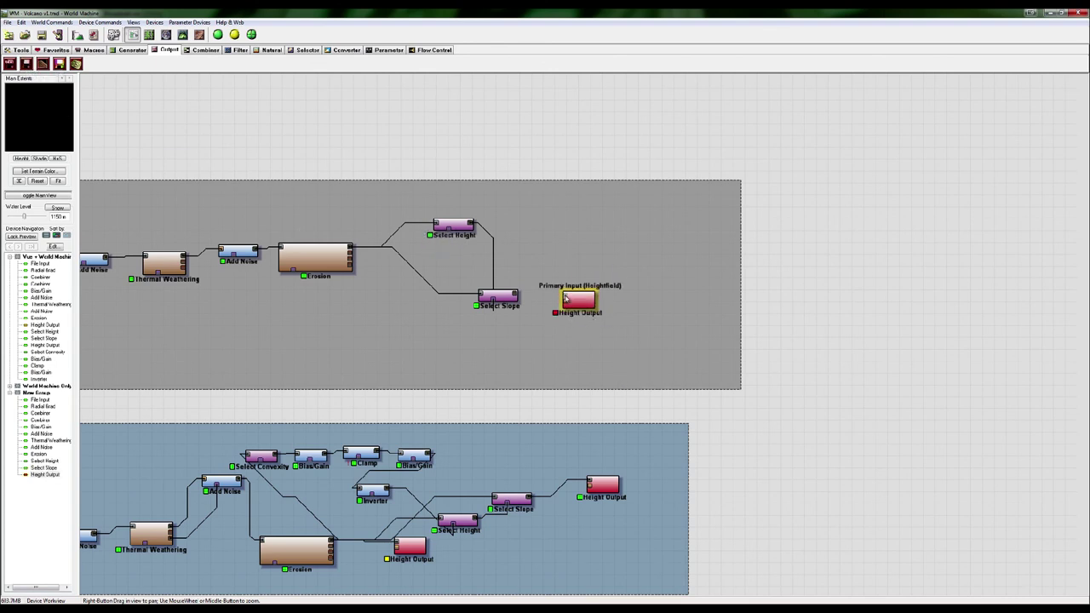
mouse_move(566, 295)
mouse_down()
mouse_move(361, 262)
mouse_move(350, 247)
mouse_up()
drag(598, 313, 551, 366)
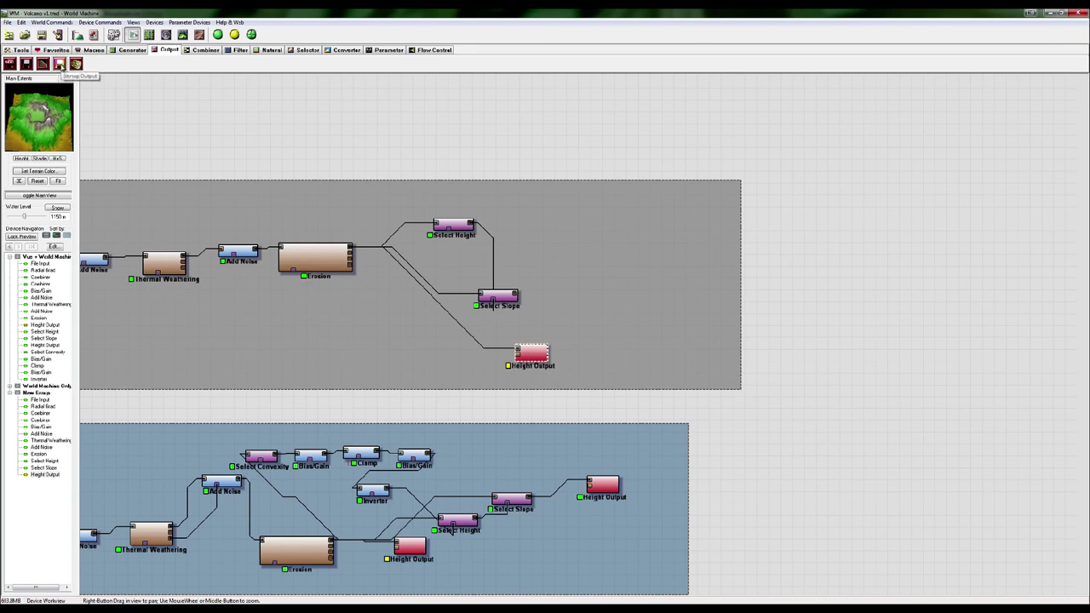
Add a second Height Output device and link it to Select Slope's output.
click(27, 64)
click(552, 291)
drag(545, 275, 516, 294)
Add a Bitmap Output above Select Slope, try linking the two, and space Select Slope and its Height Output further apart.
click(59, 65)
click(514, 204)
drag(515, 204, 511, 296)
right_click(501, 300)
click(510, 272)
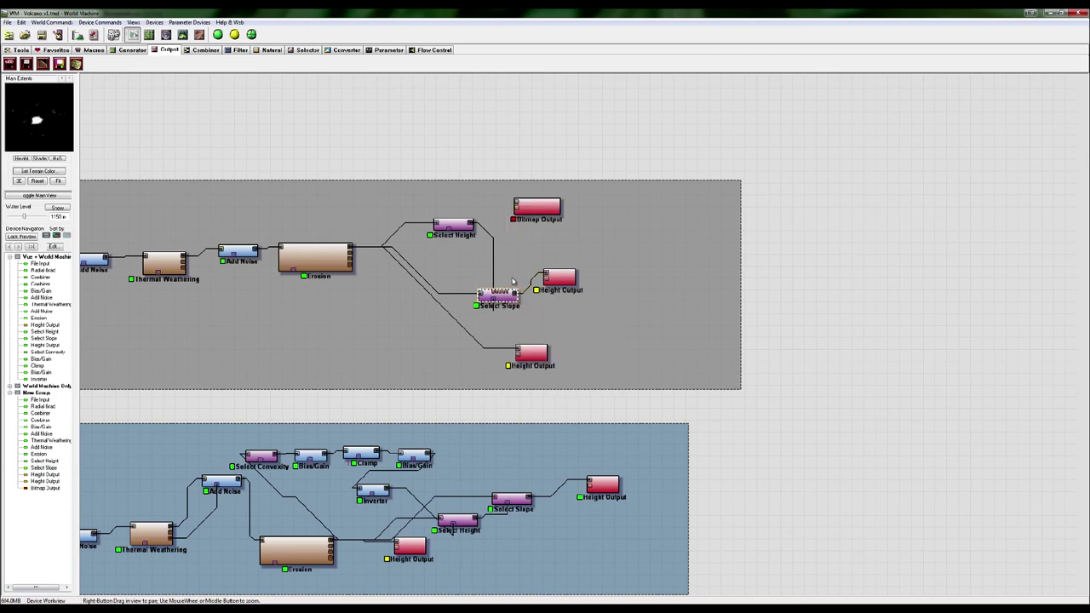
drag(562, 289, 614, 296)
drag(525, 304, 537, 297)
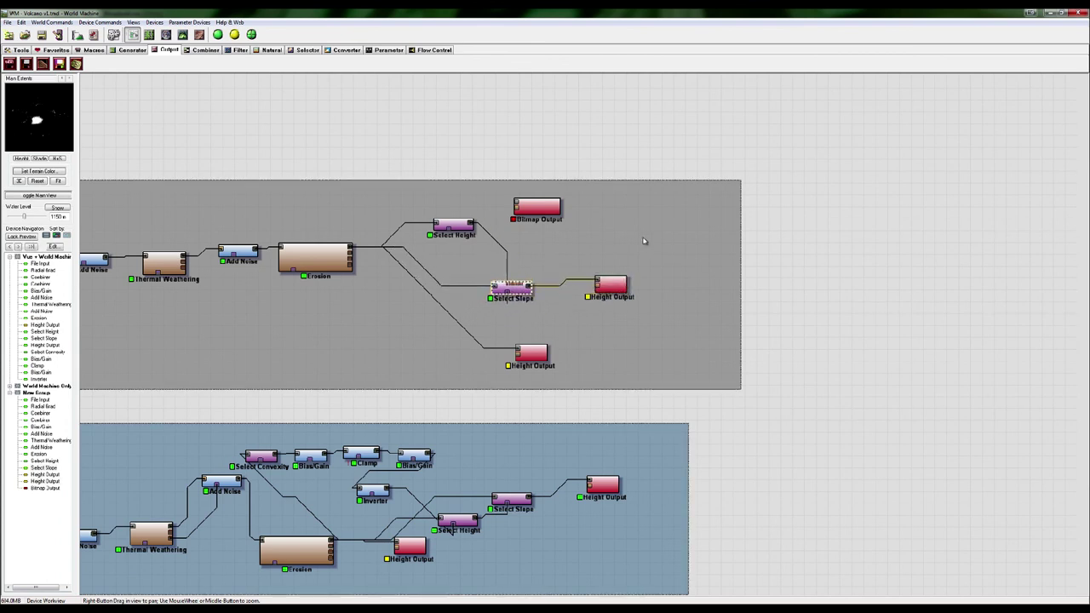
Set Select Slope's Height Output to BMP format, saving in the Volcano folder under a file name starting with lava_map_.
double_click(611, 290)
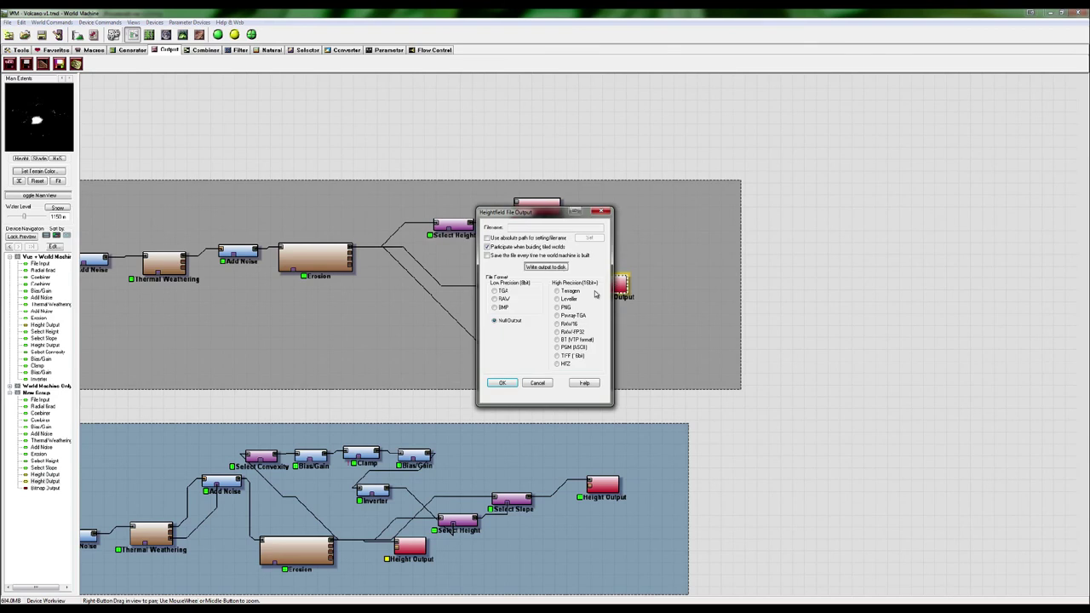
click(501, 308)
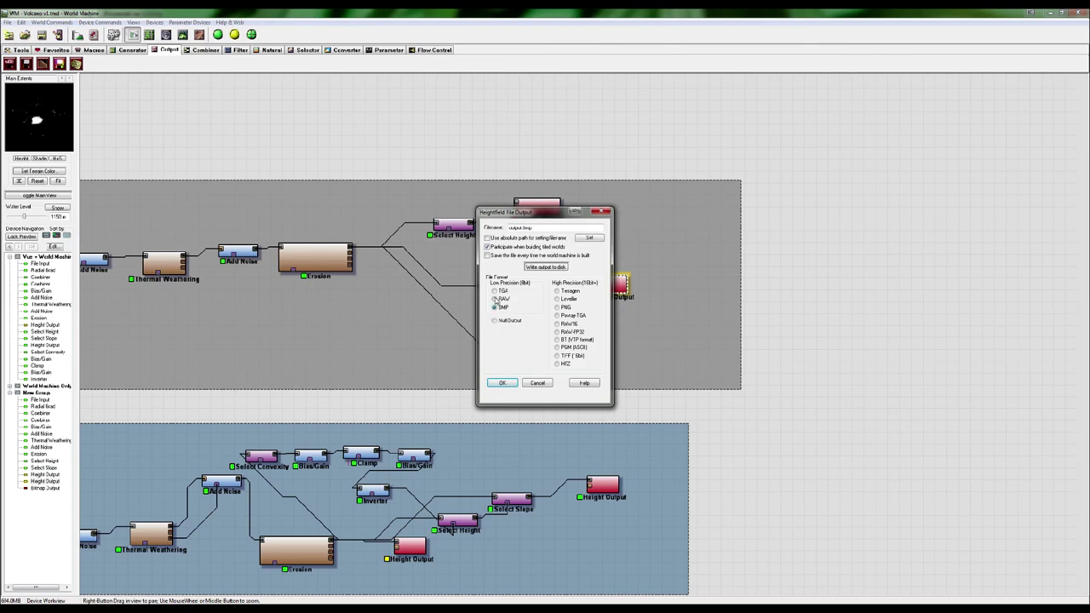
click(590, 238)
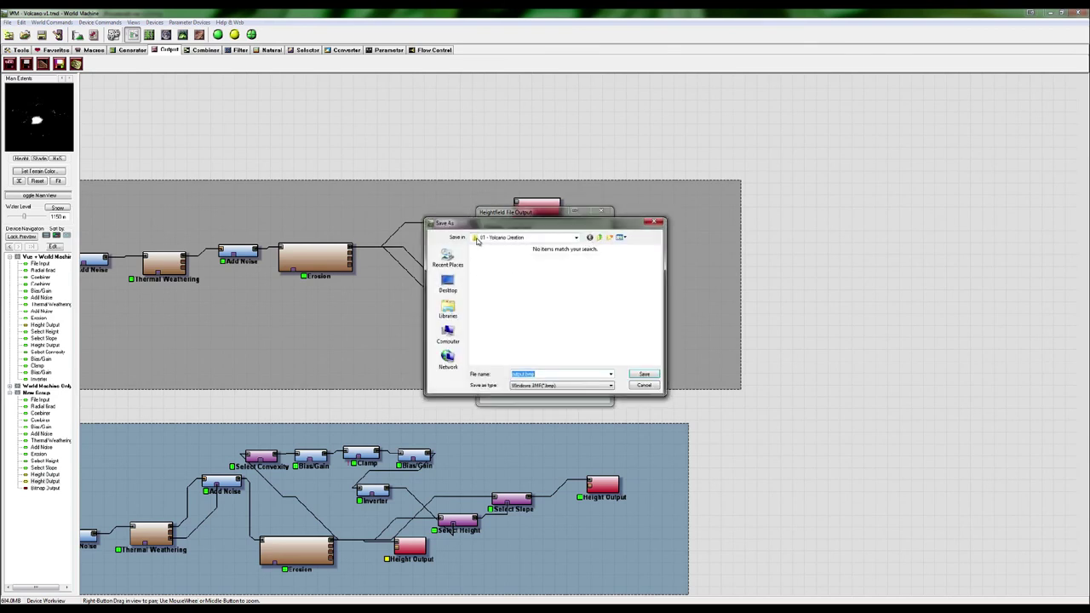
click(601, 237)
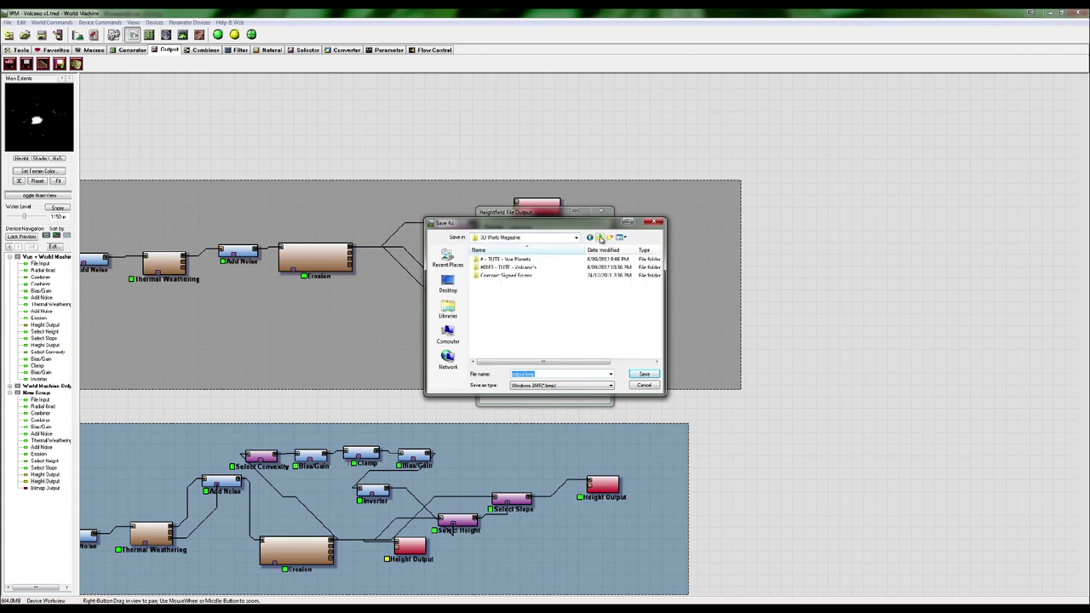
click(600, 237)
double_click(501, 301)
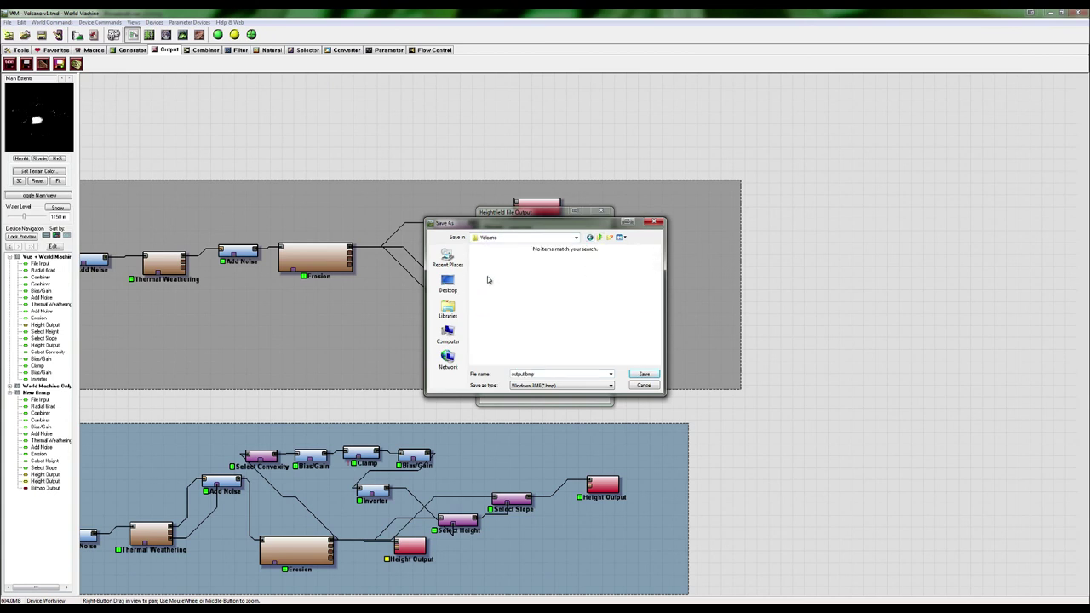
click(525, 375)
text(lava_map_)
key(Return)
click(503, 382)
Set the Erosion device's Height Output to Povray TGA format and write the output to disk.
click(535, 354)
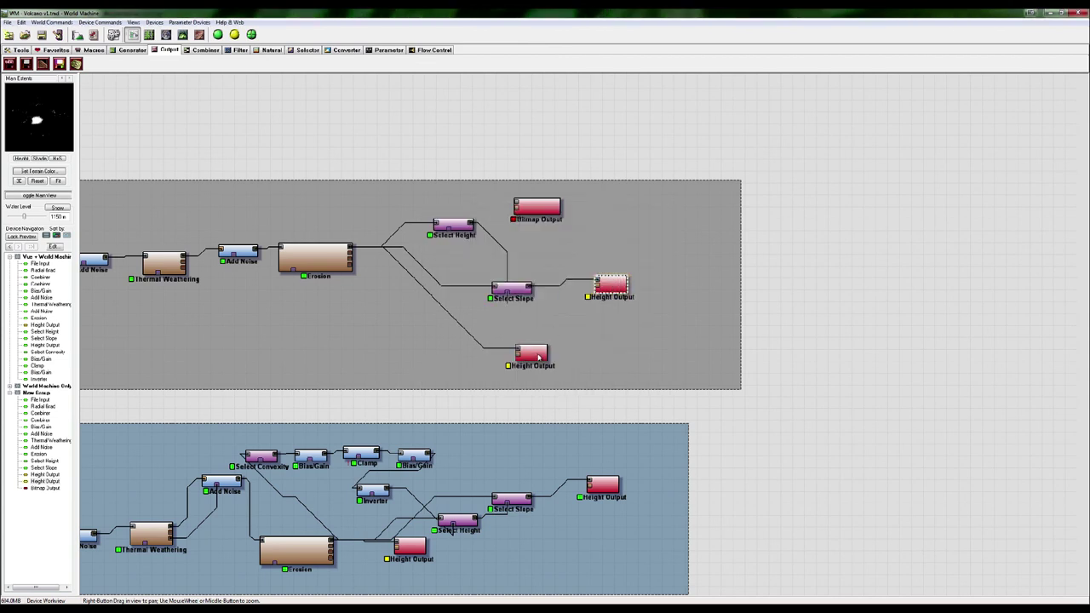
double_click(534, 355)
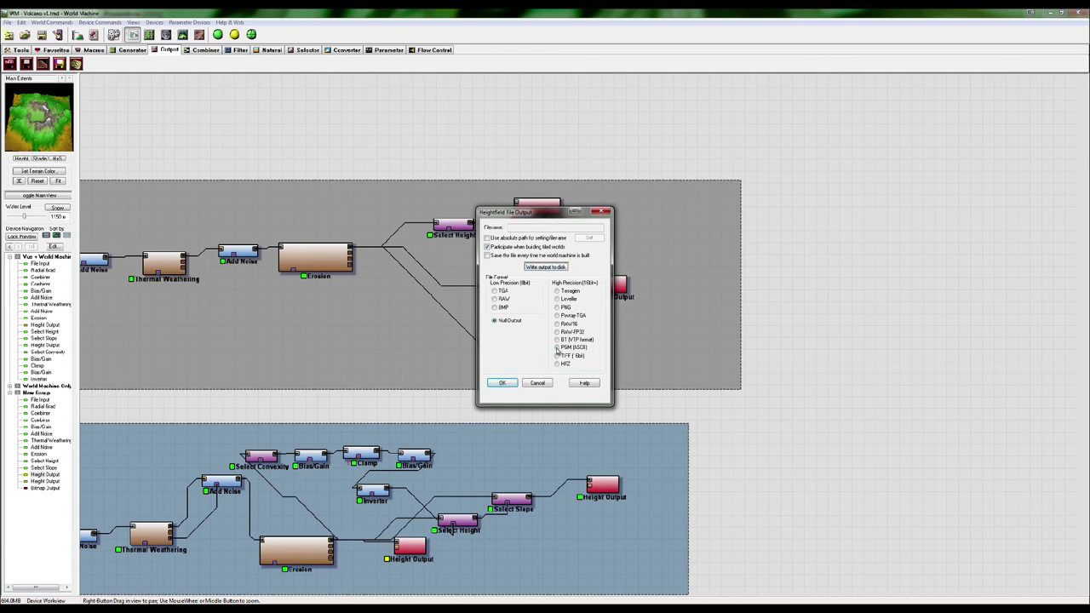
click(558, 316)
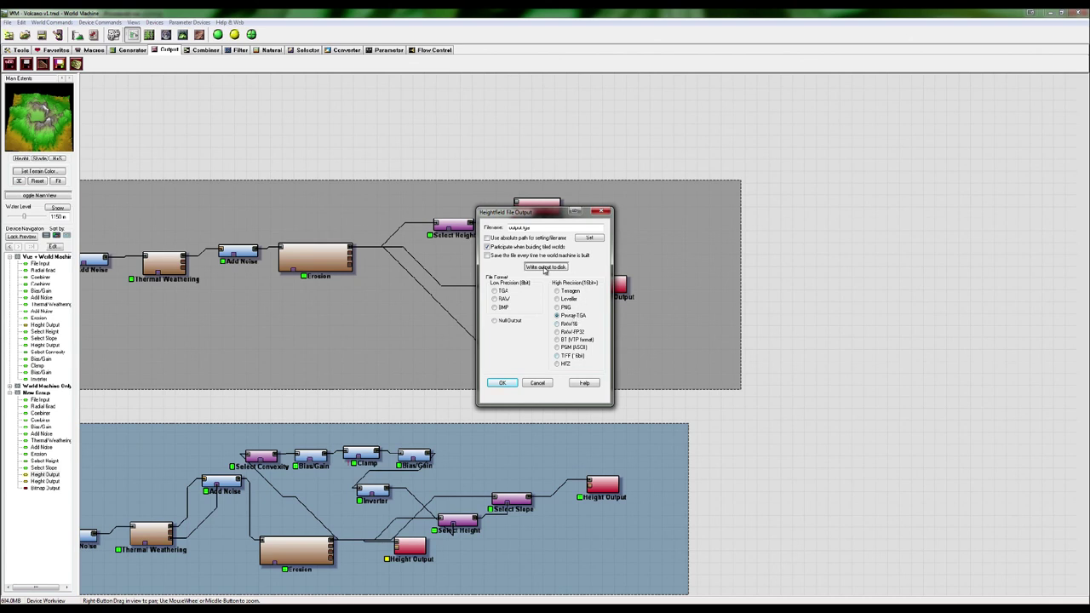
click(545, 267)
click(616, 334)
Set the output file to WM_output.tga in the Volcano folder and write the terrain to disk.
click(590, 240)
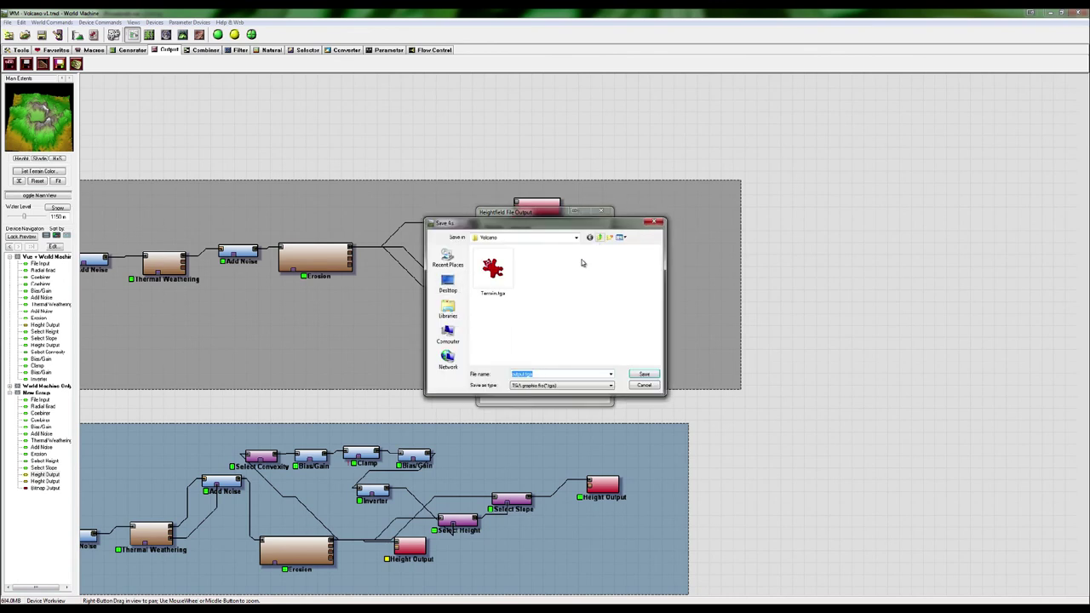
click(524, 373)
text(WM_)
key(Return)
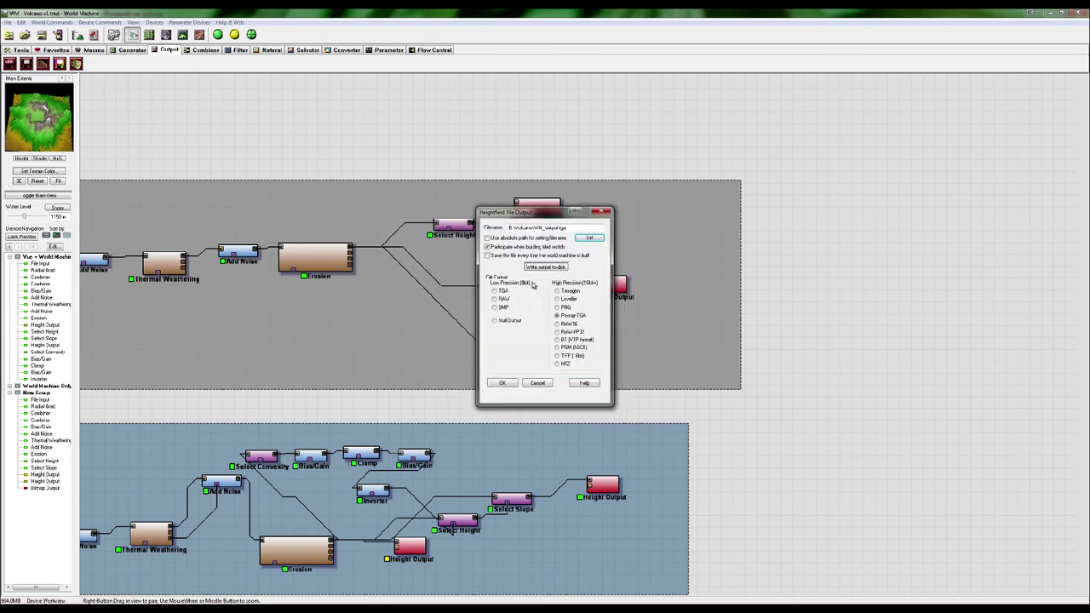
click(545, 267)
click(569, 331)
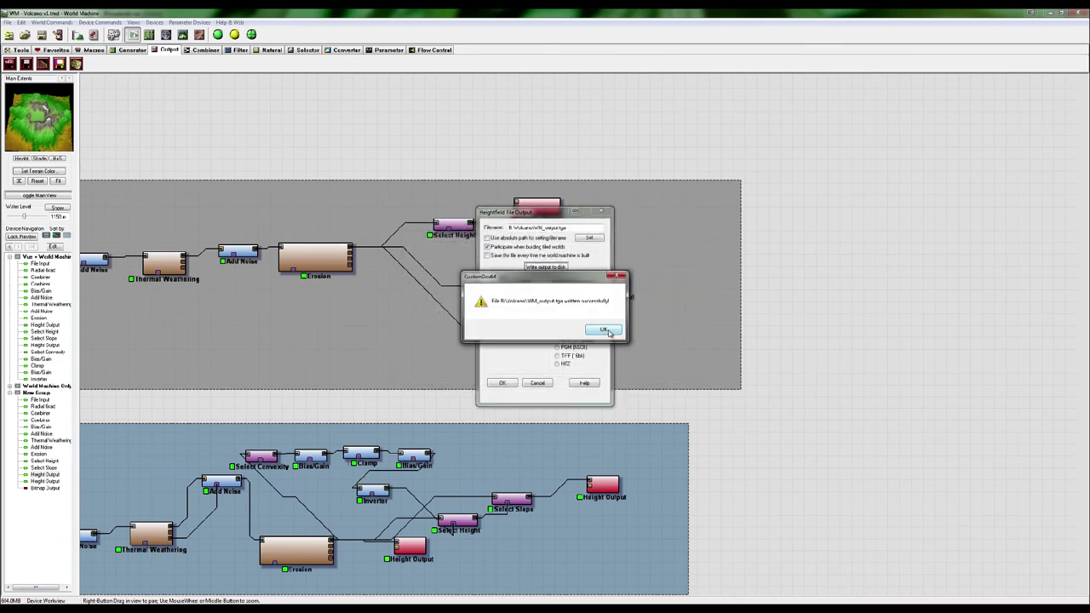
click(603, 330)
click(502, 383)
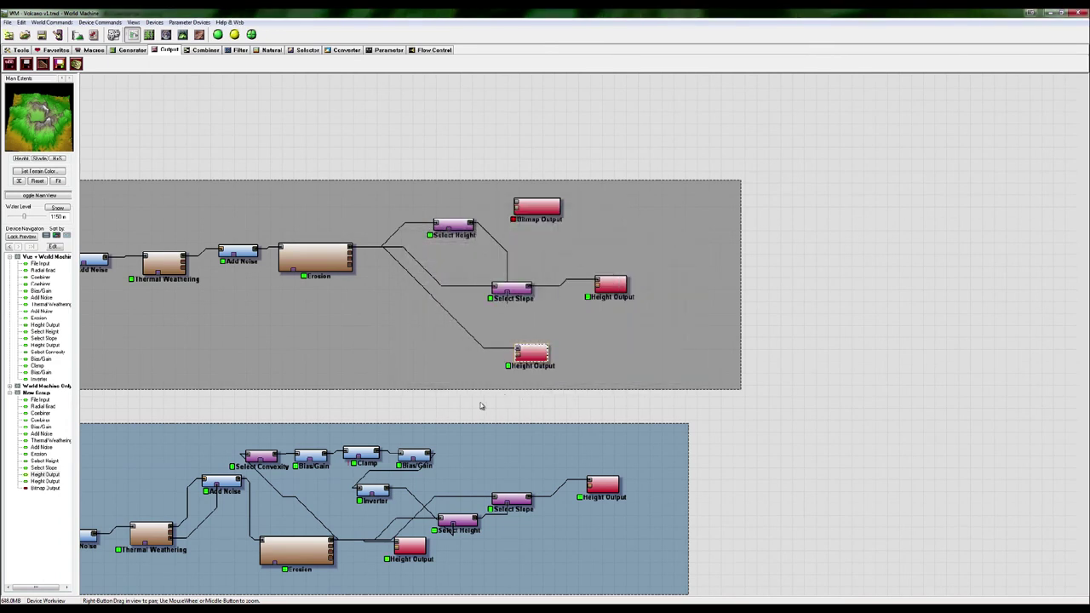
Switch to the Volcano folder in the file explorer and view WM_output.tga in the image viewer.
scroll(576, 401, down, 2)
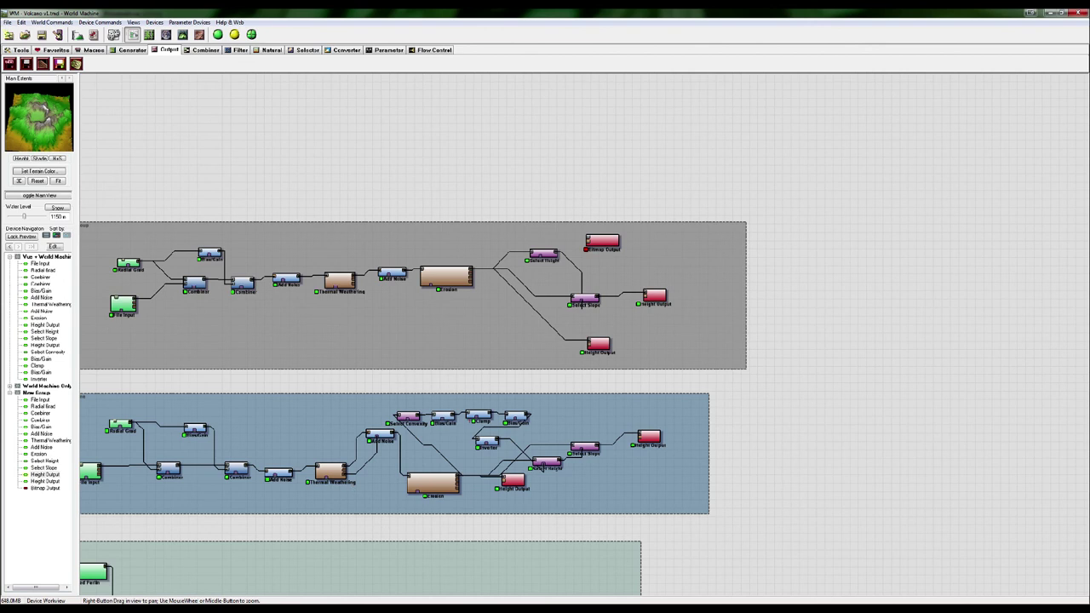
click(148, 606)
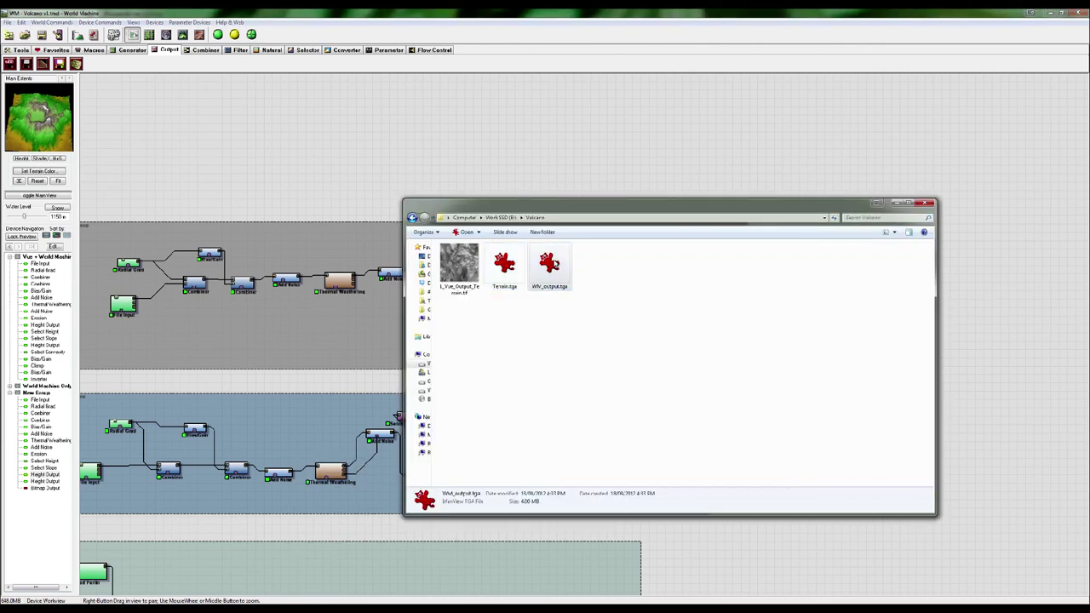
double_click(550, 264)
drag(289, 15, 485, 39)
key(Escape)
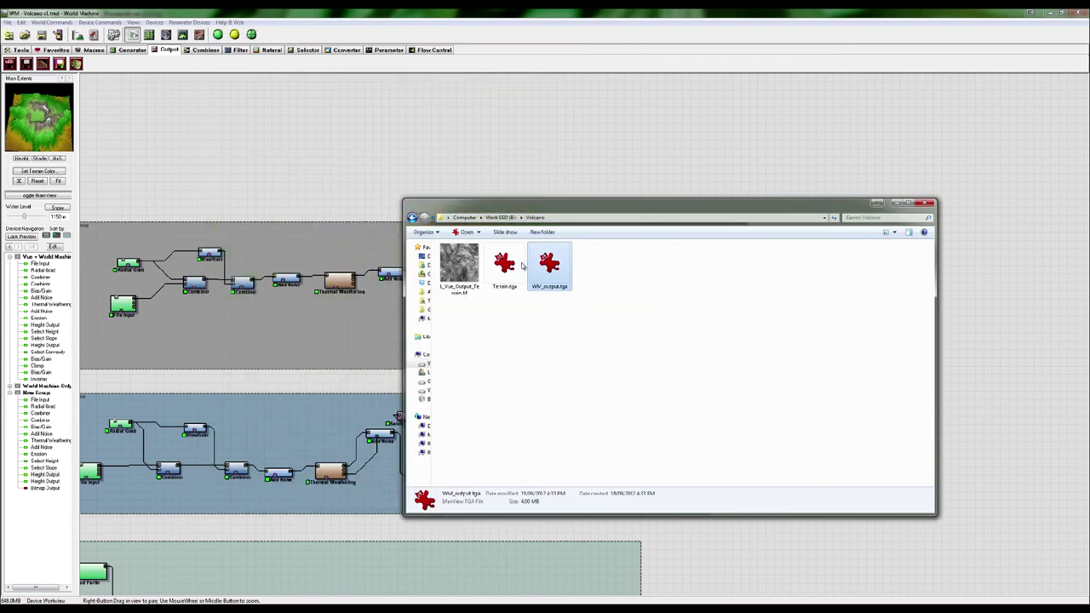
Switch back to World Machine and enable the +1 option for the normal build resolution in the Project Settings.
click(370, 339)
right_drag(307, 377, 407, 363)
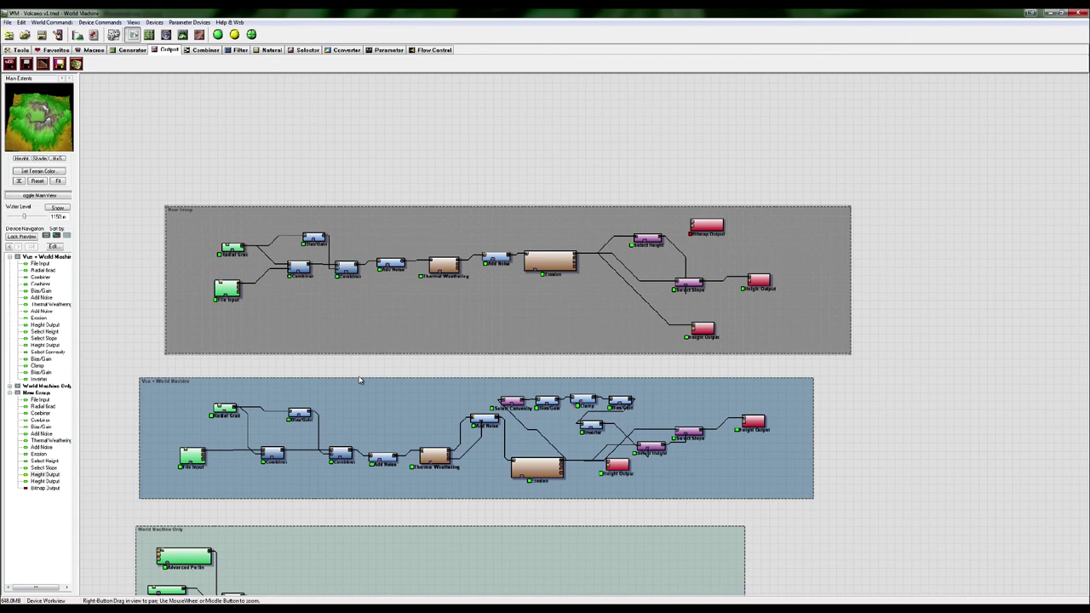
right_drag(464, 197, 424, 194)
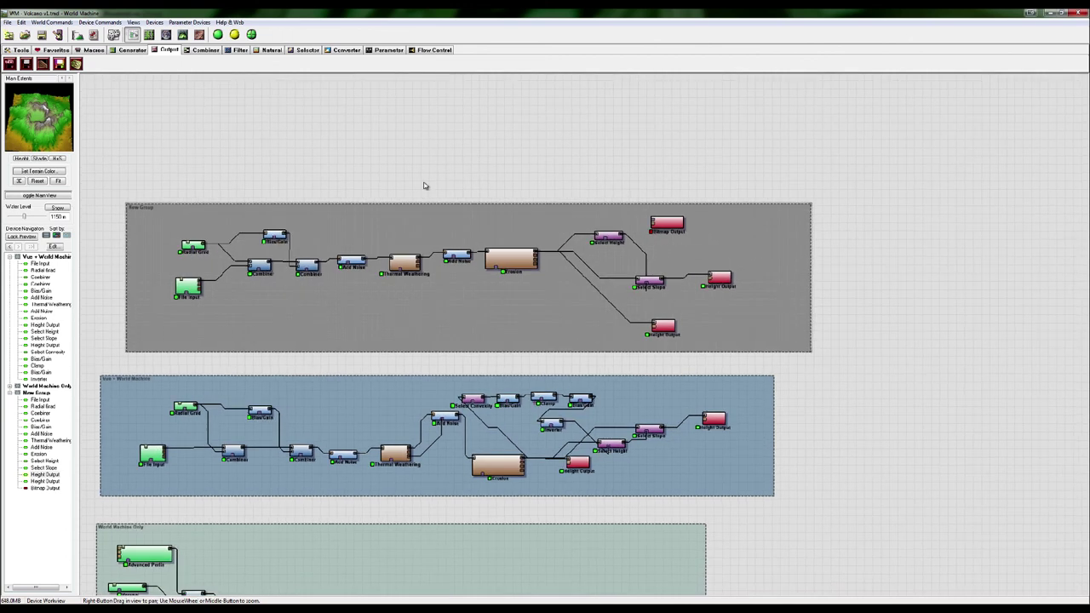
right_drag(265, 133, 294, 122)
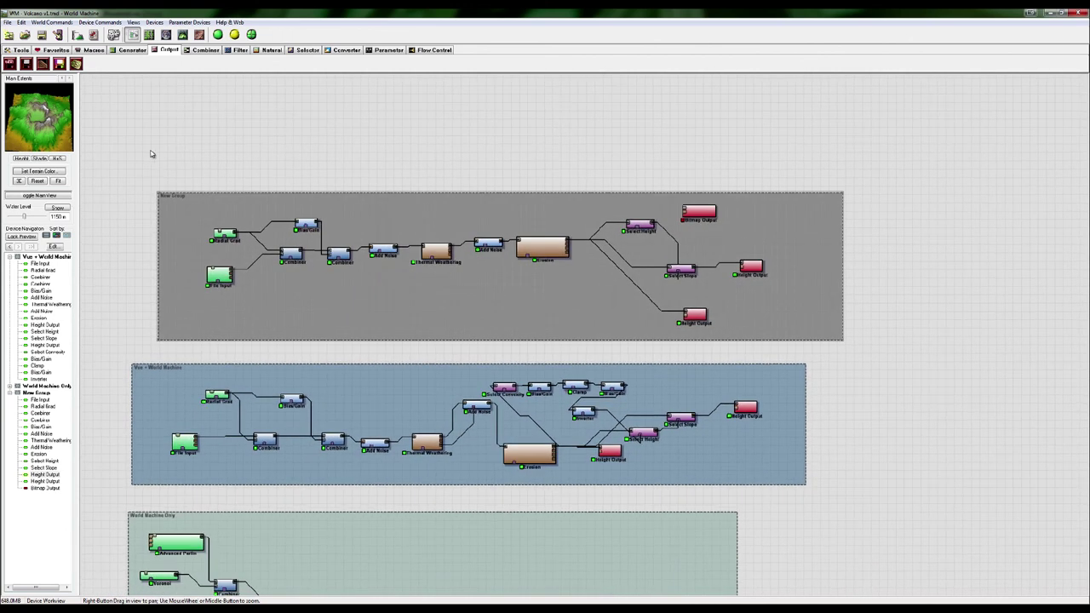
click(79, 36)
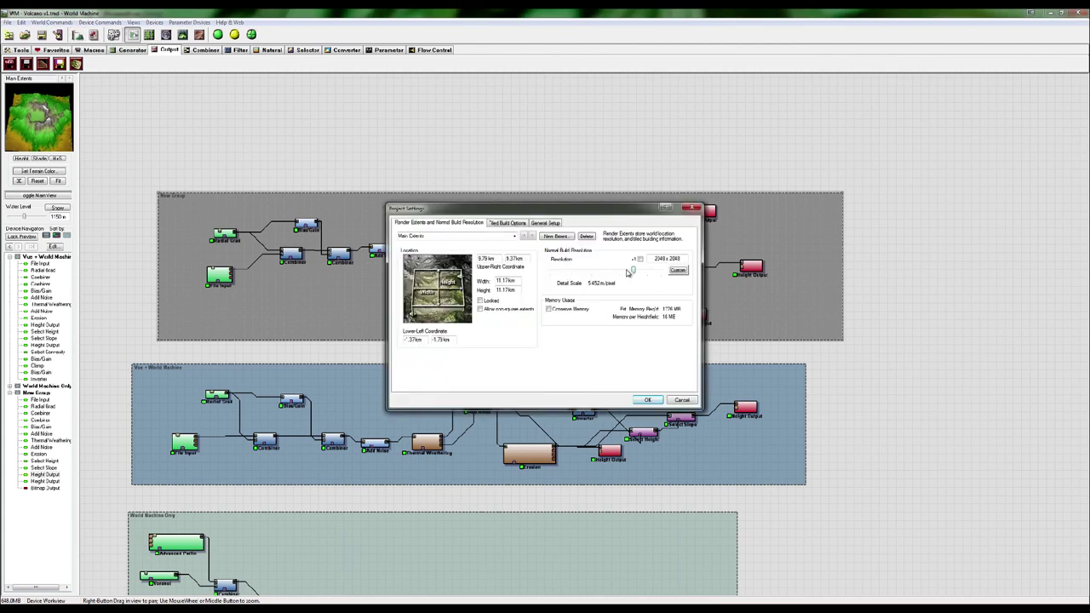
click(641, 259)
drag(684, 259, 640, 259)
click(647, 401)
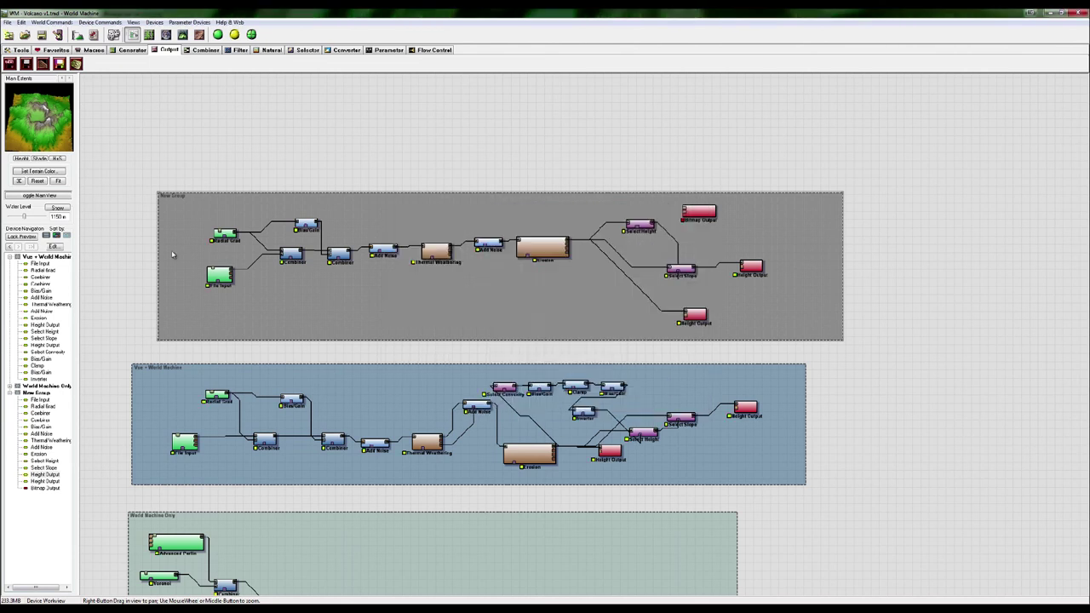
Switch to Vue 10 xStream and open the selected terrain in the Terrain Editor.
scroll(720, 220, down, 2)
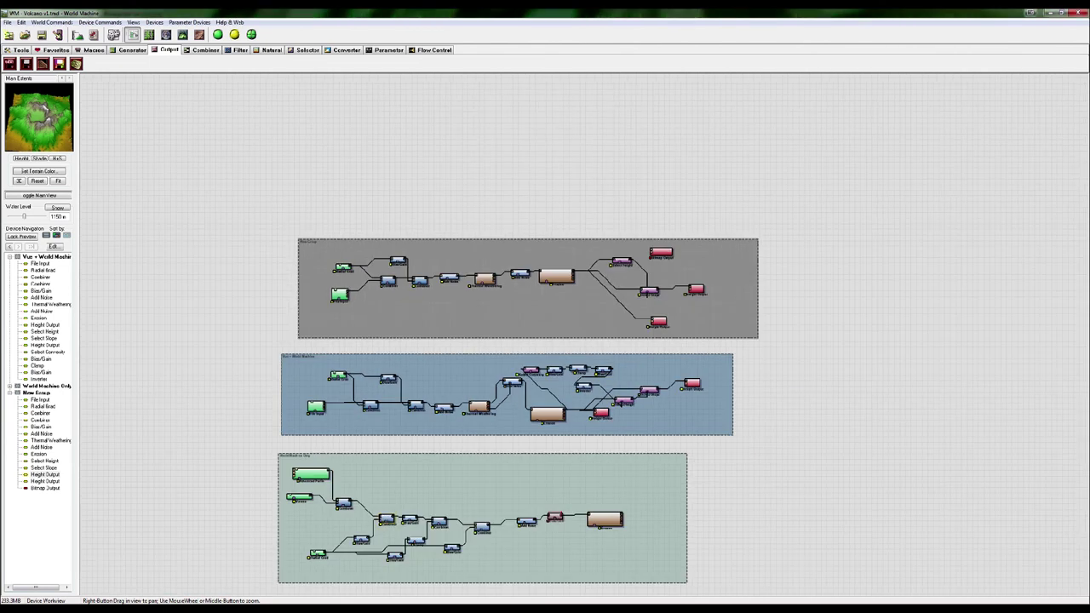
click(102, 608)
click(161, 569)
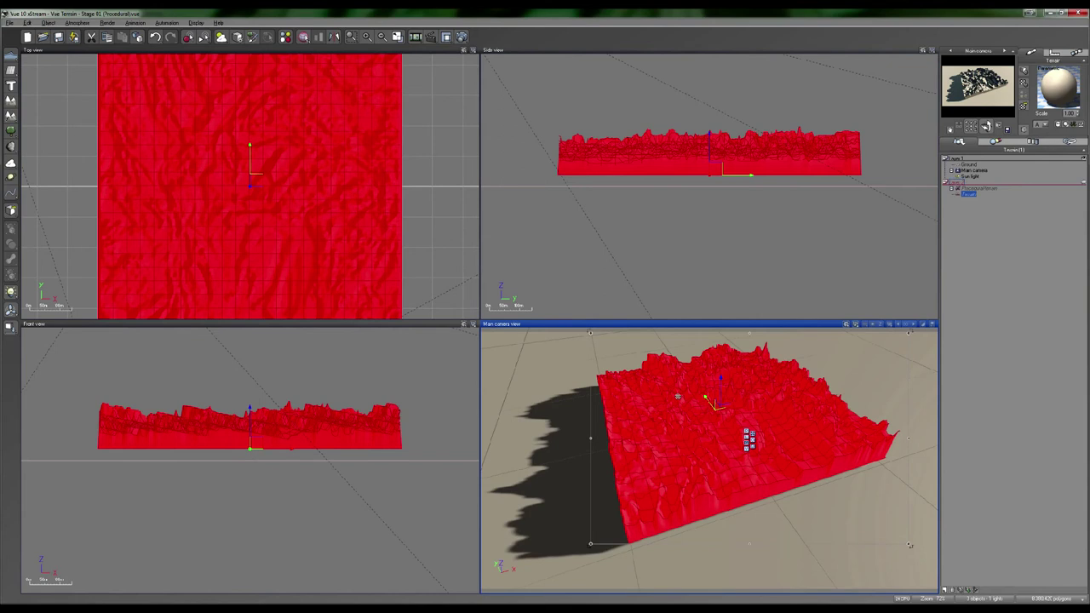
right_drag(688, 424, 663, 430)
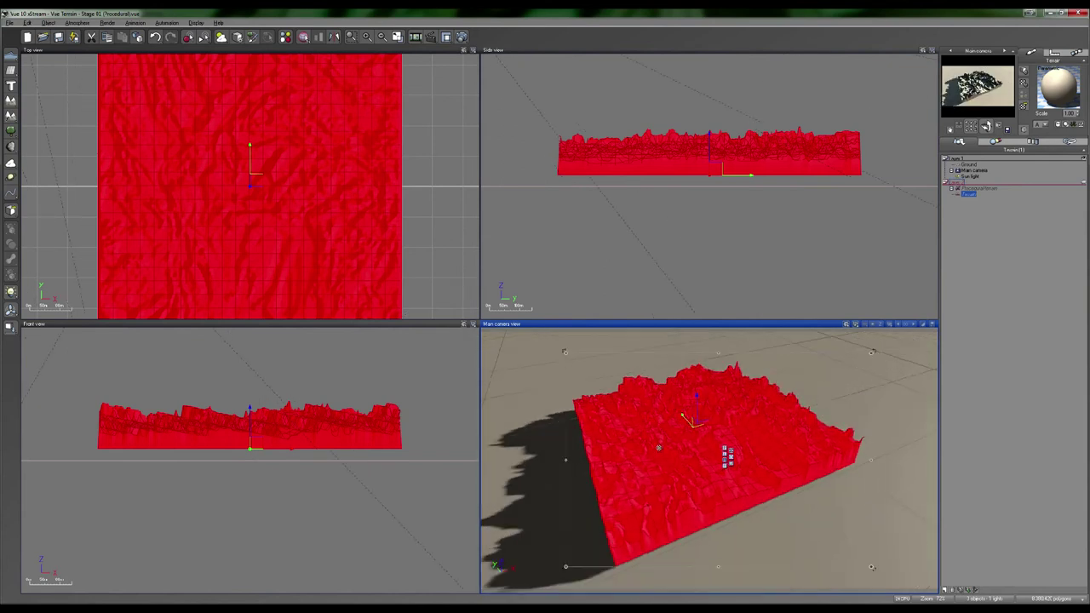
double_click(660, 452)
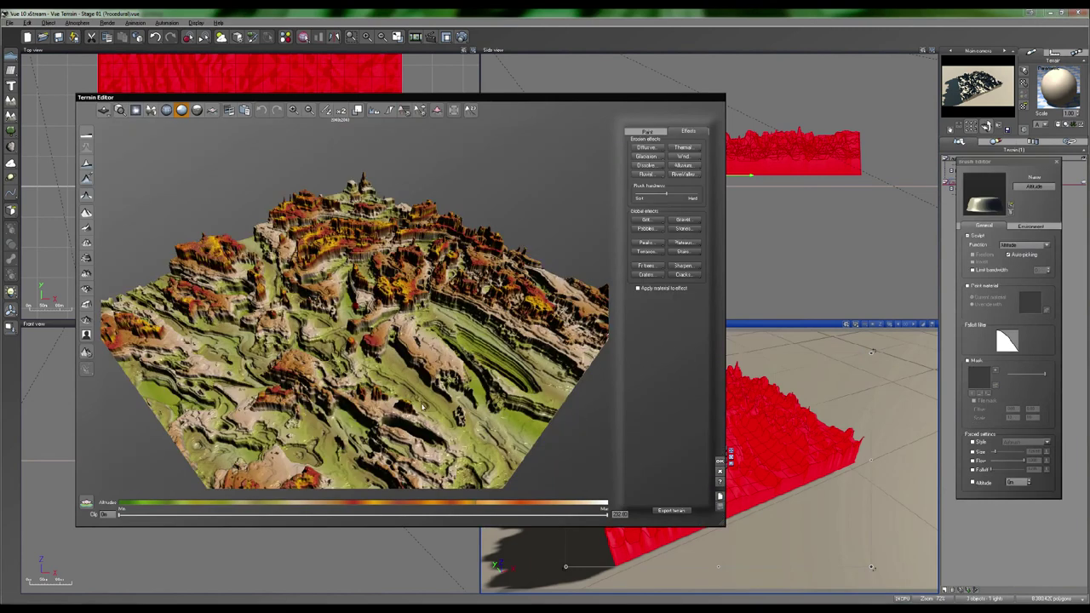
Reset the terrain in the Terrain Editor to a flat surface.
right_drag(388, 400, 385, 397)
right_drag(461, 382, 412, 325)
scroll(428, 374, down, 3)
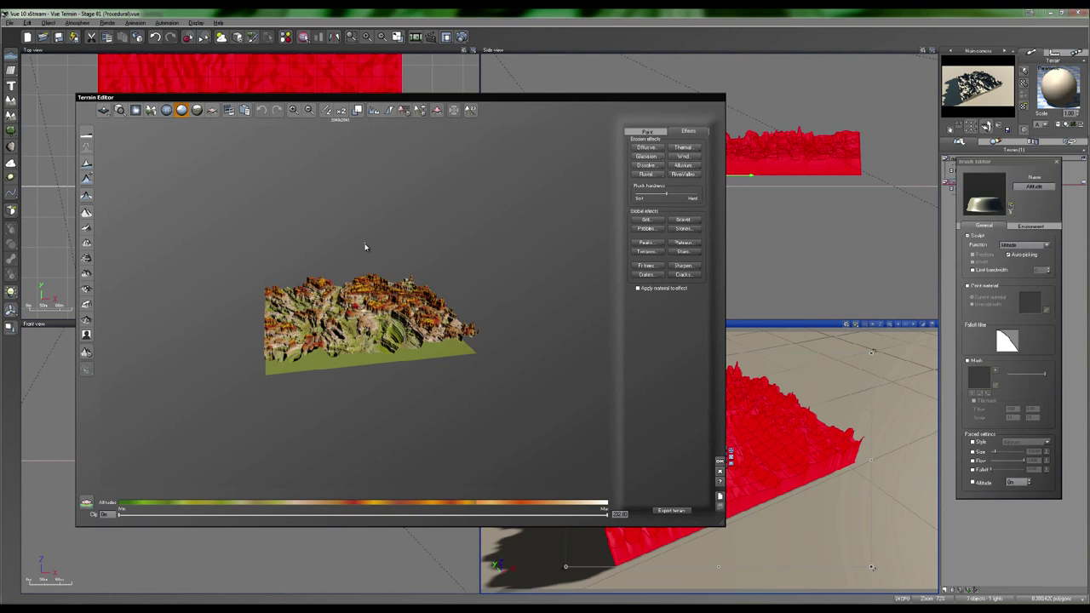
right_drag(390, 349, 385, 372)
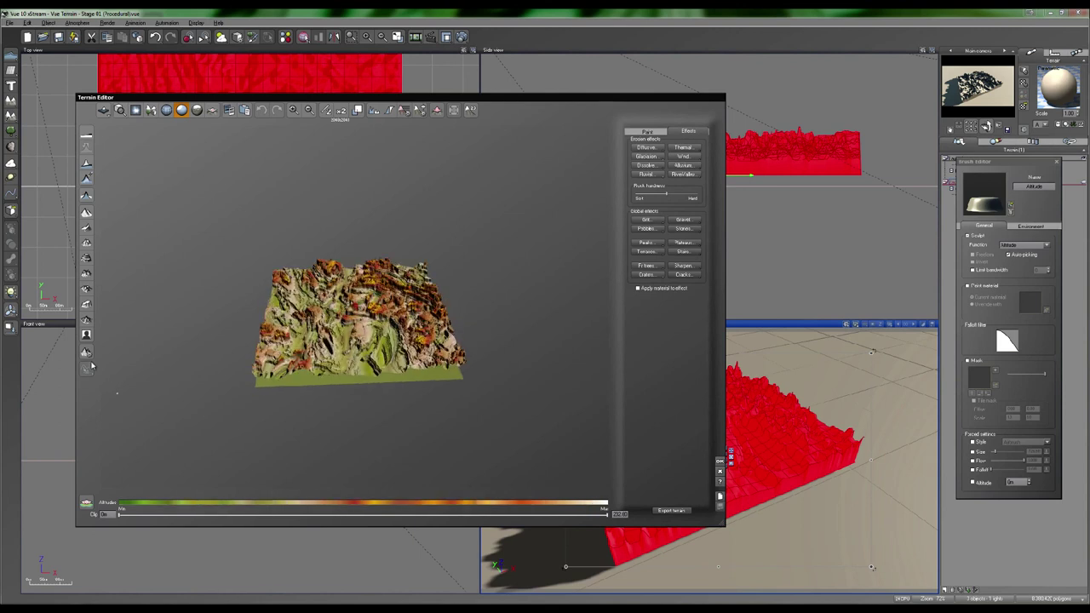
click(89, 137)
Start a terrain data import for the flattened terrain and load WM_output.tga from the Volcano folder as its picture.
drag(384, 346, 397, 341)
right_drag(396, 341, 233, 324)
click(86, 335)
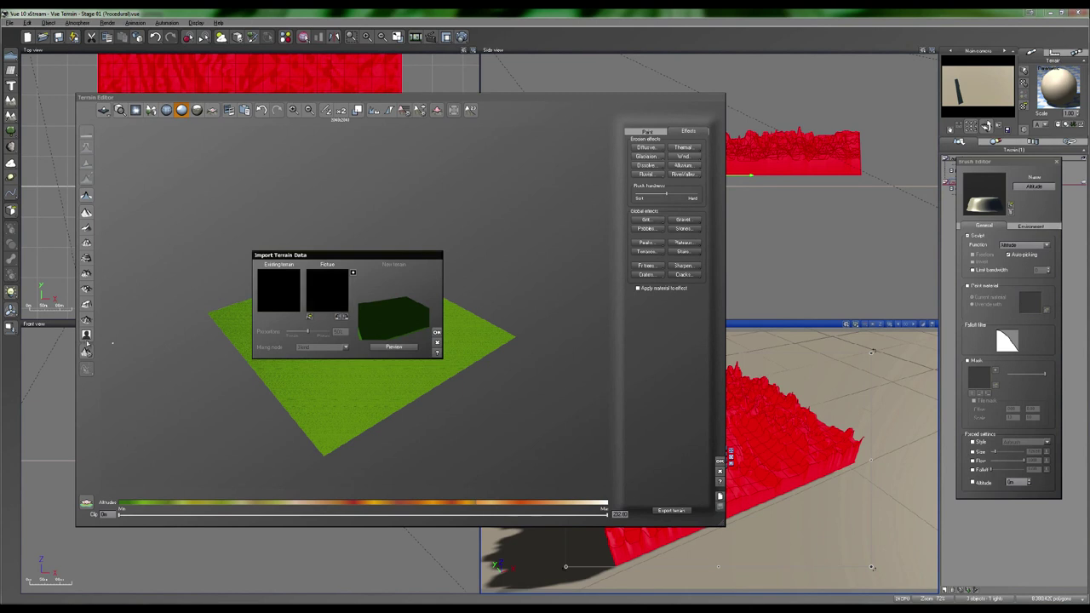
click(310, 318)
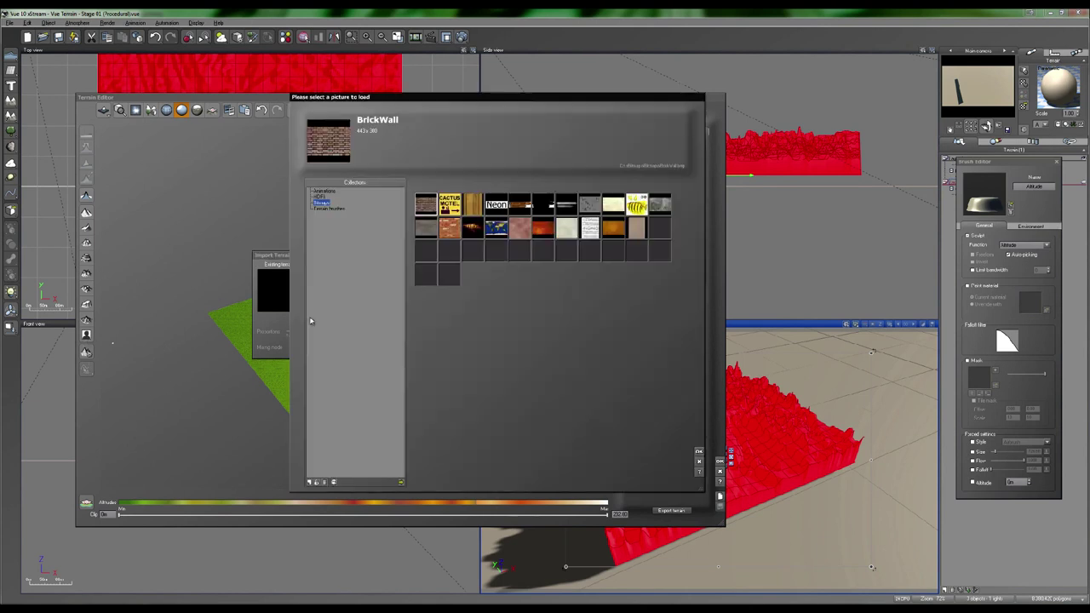
click(404, 483)
click(471, 180)
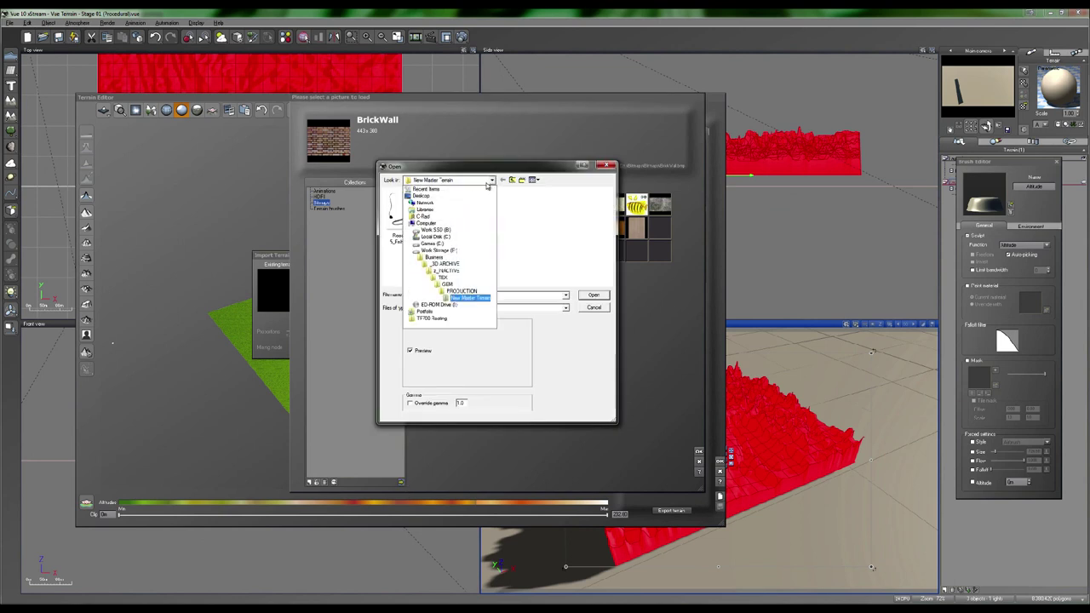
click(435, 230)
double_click(403, 242)
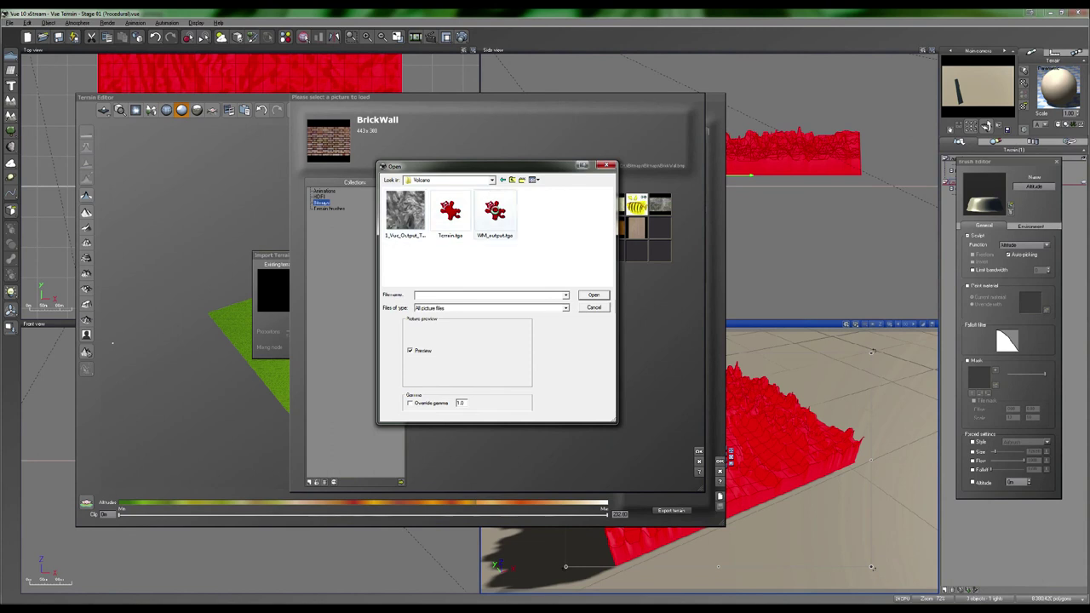
click(499, 231)
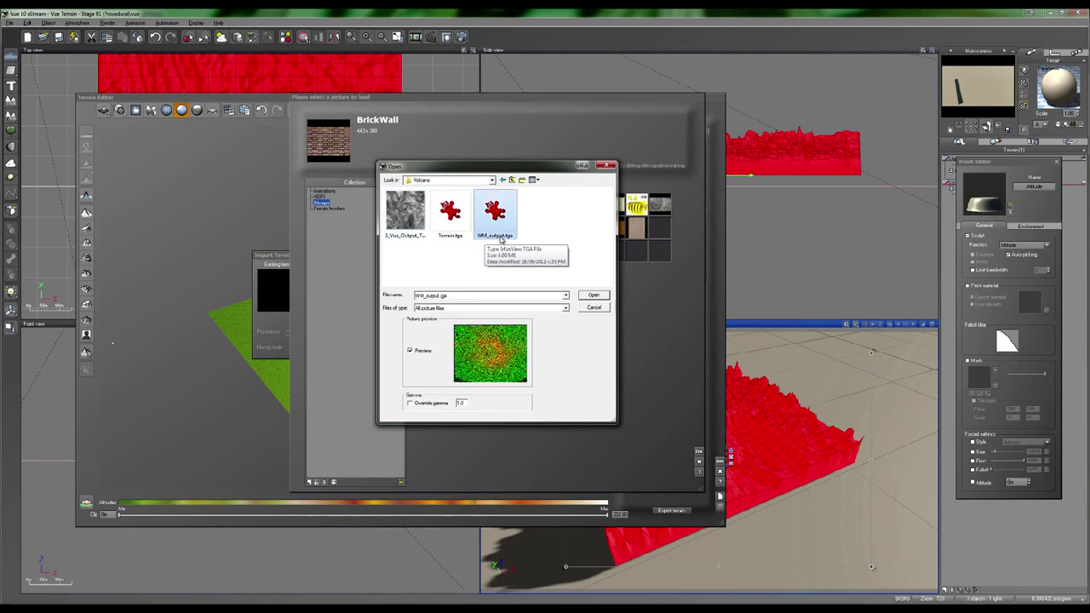
double_click(499, 232)
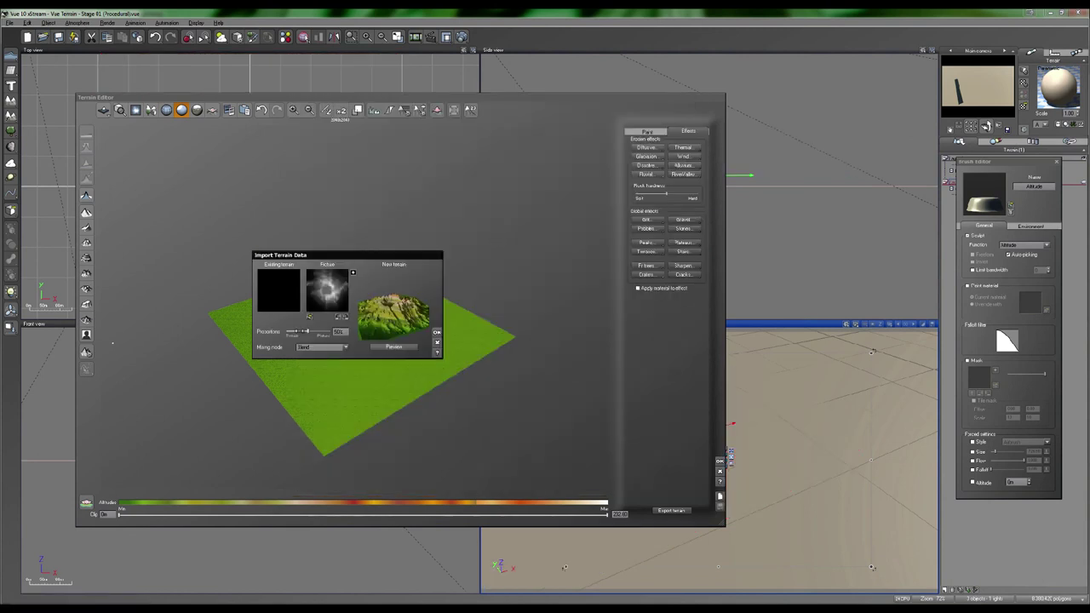
Set the import proportions to 100% picture, check the new terrain preview and apply the import.
drag(309, 331, 331, 331)
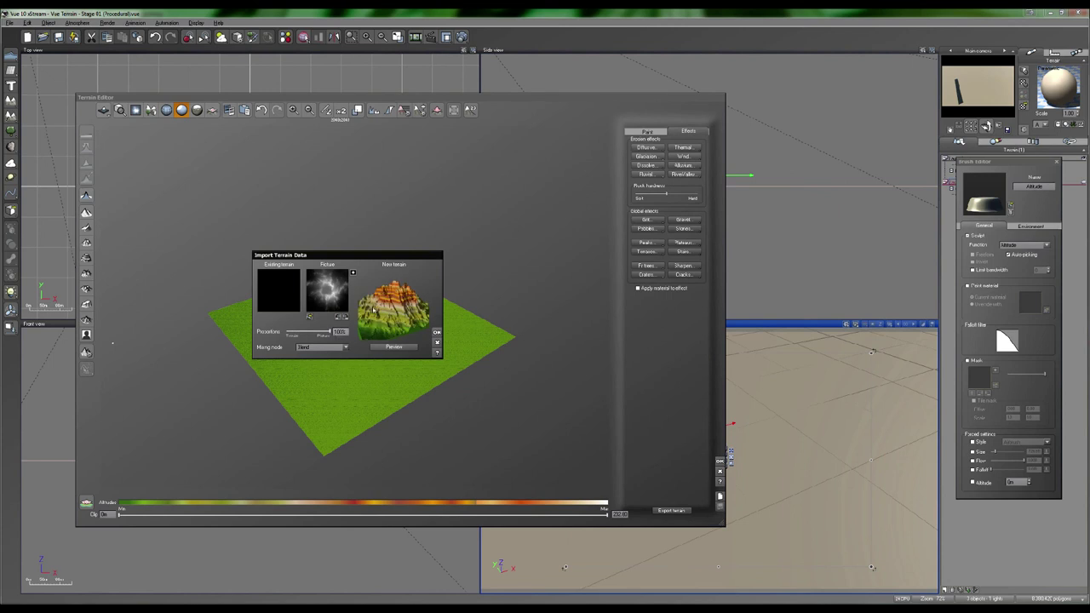
mouse_move(397, 313)
mouse_down()
mouse_move(369, 321)
mouse_move(387, 311)
mouse_up()
right_drag(387, 312, 357, 301)
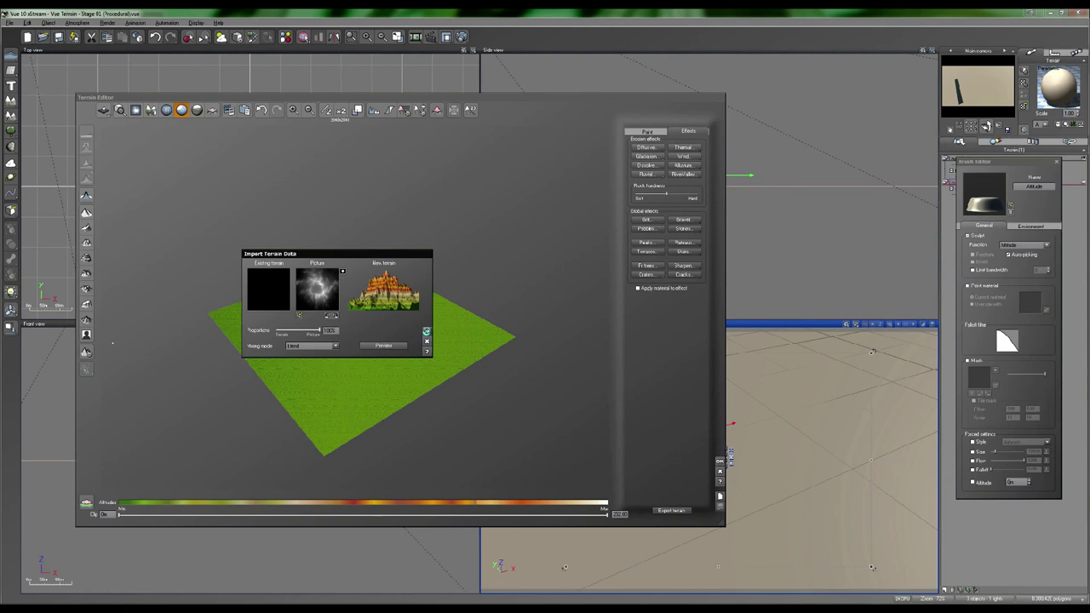
click(427, 332)
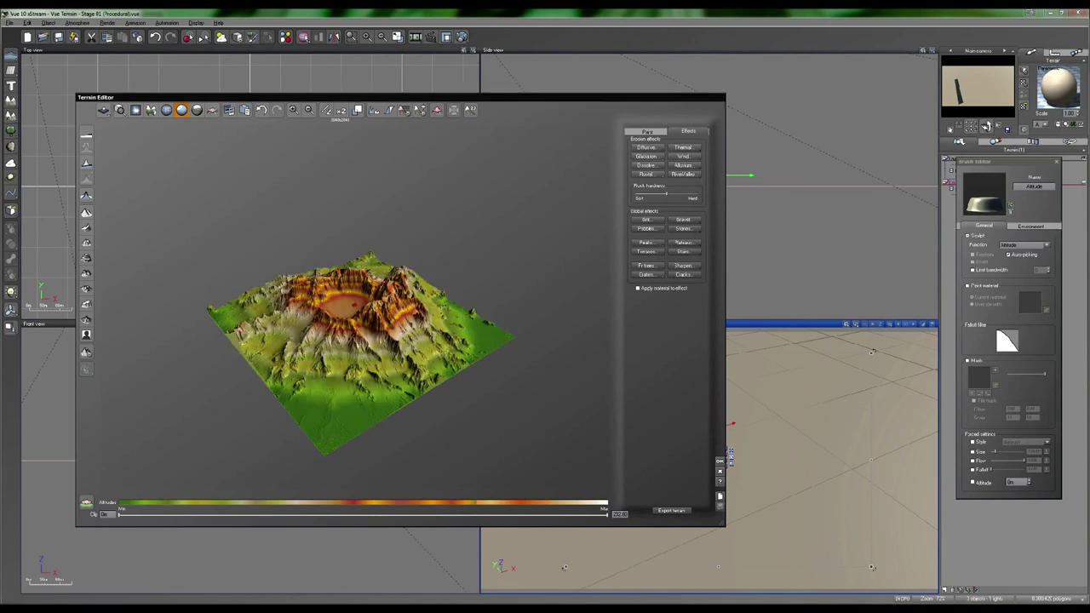
Inspect the imported volcano's crater and slopes up close, then accept the terrain and close the Terrain Editor.
right_drag(493, 365, 364, 341)
scroll(374, 341, up, 3)
right_drag(464, 332, 323, 365)
scroll(380, 340, down, 2)
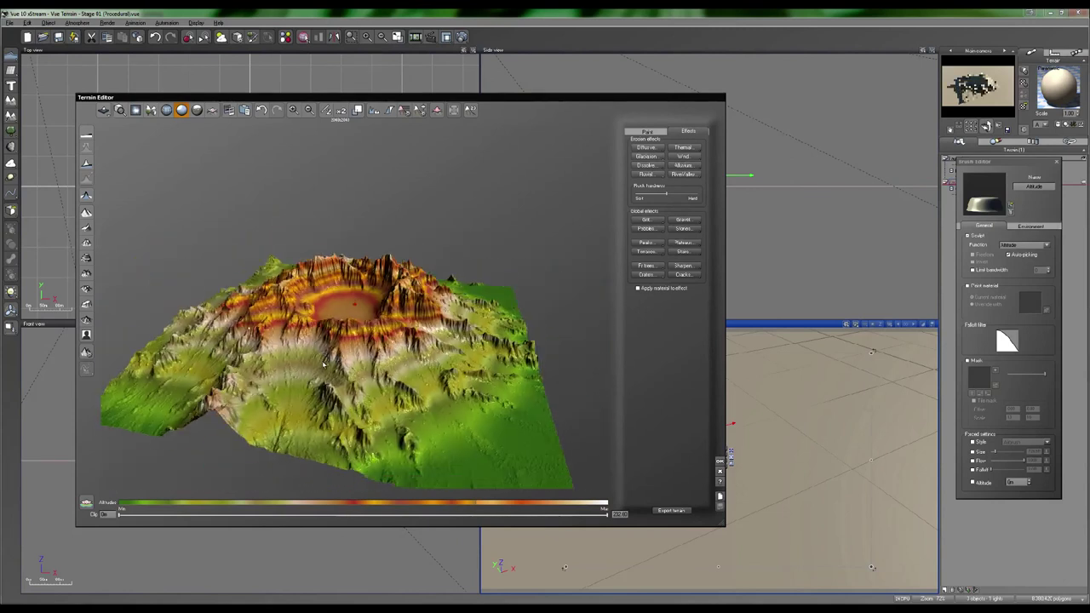
click(720, 461)
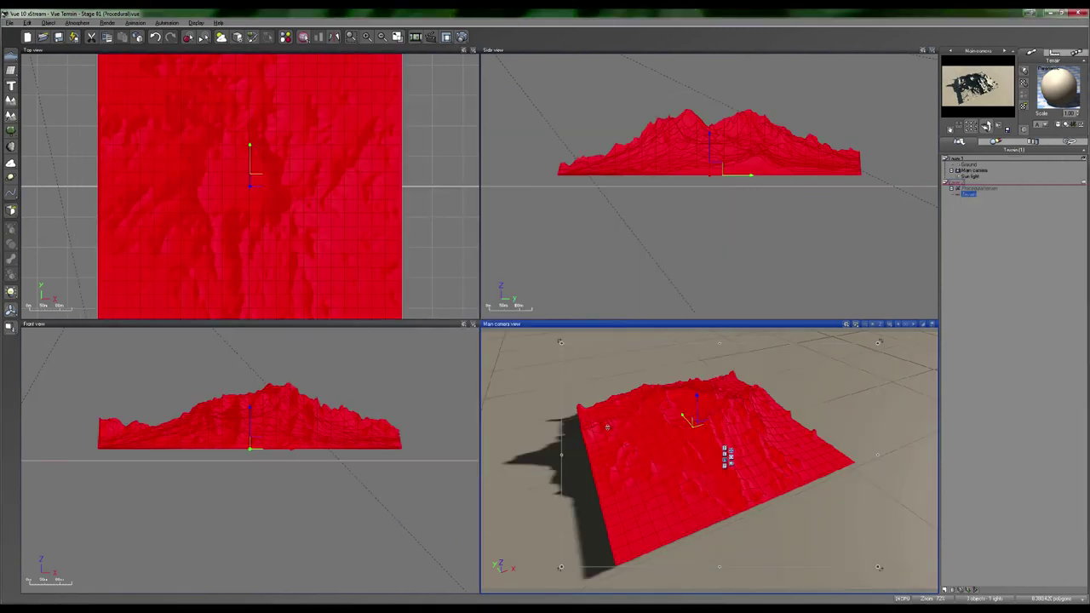
Render the volcano terrain in the main camera view from two different camera angles.
right_drag(601, 436, 694, 496)
click(461, 38)
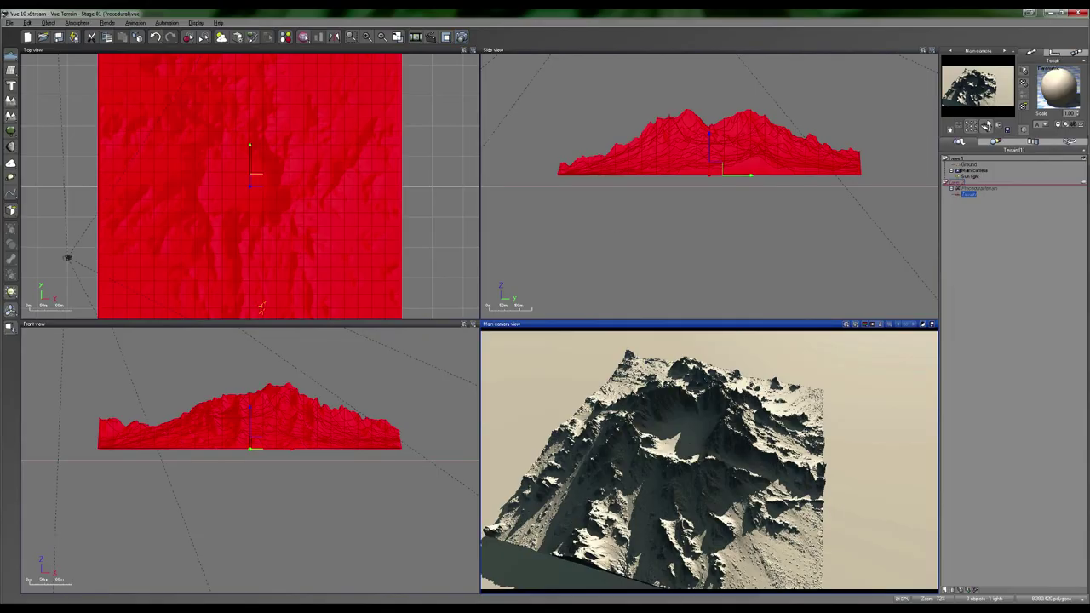
right_drag(682, 479, 779, 480)
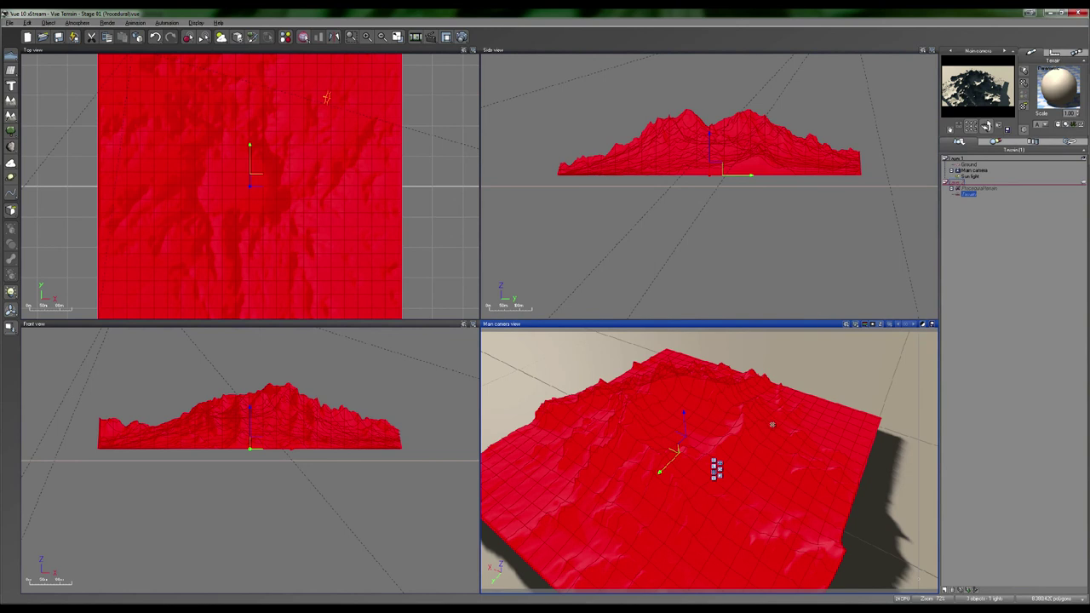
right_drag(771, 462, 659, 438)
click(460, 36)
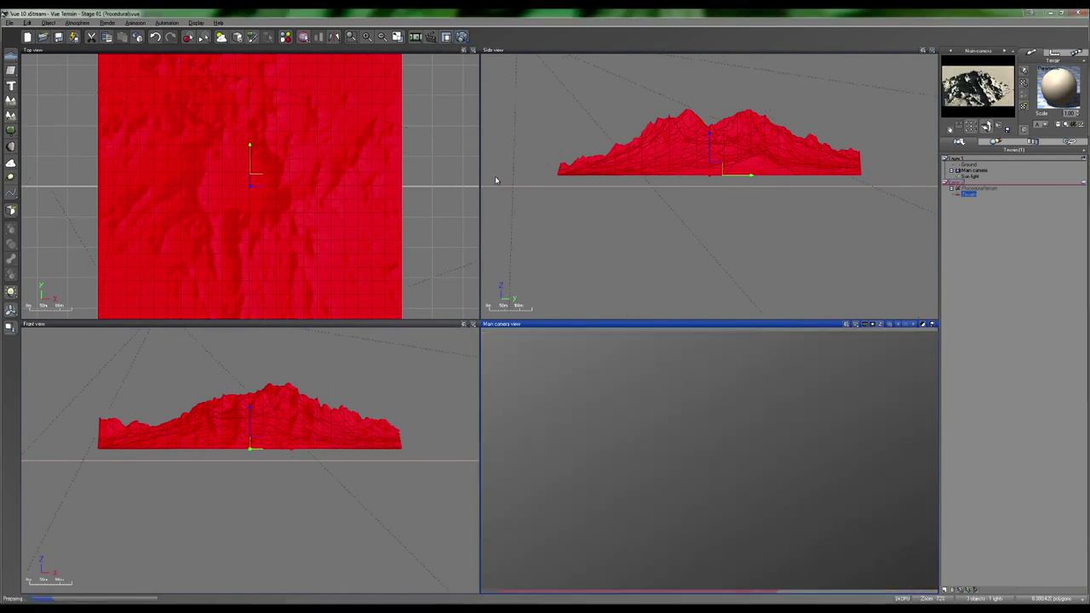